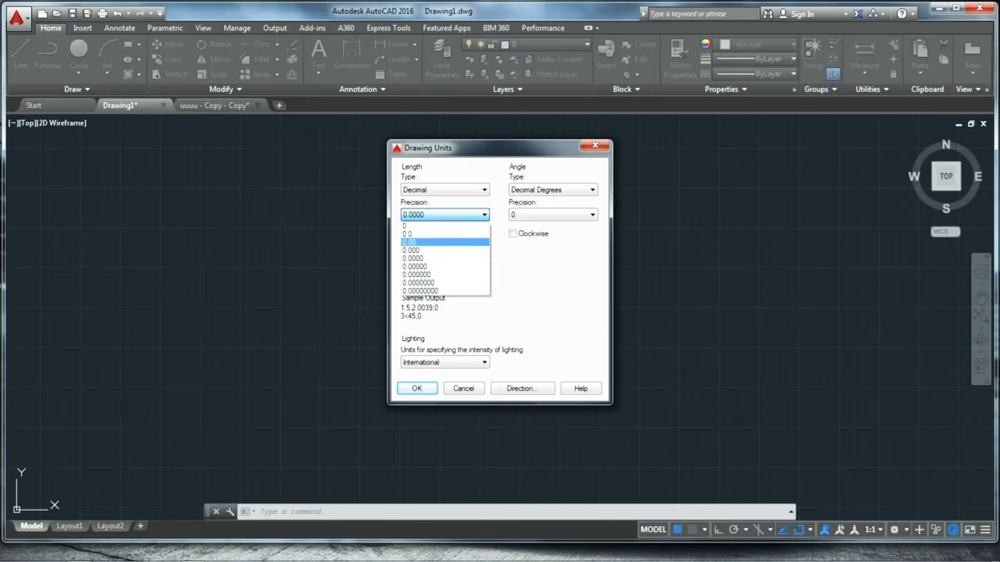
# Step: Set the drawing units' length precision to two decimal places (0.00) and accept the dialog
pyautogui.click(419, 243)
pyautogui.click(419, 388)
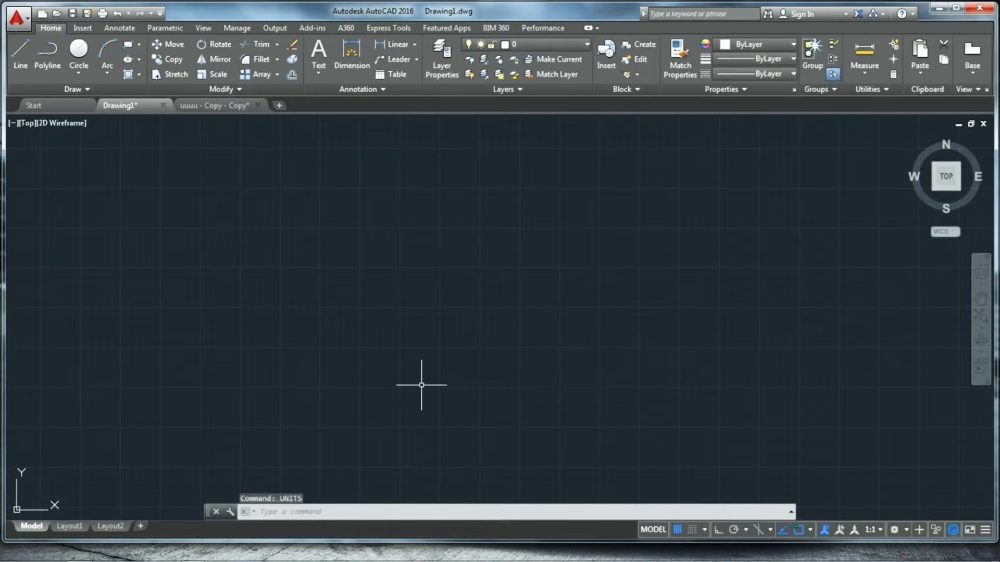
# Step: With ortho on, draw one vertical and one horizontal ray from a common start point at the lower left
pyautogui.write('ray')
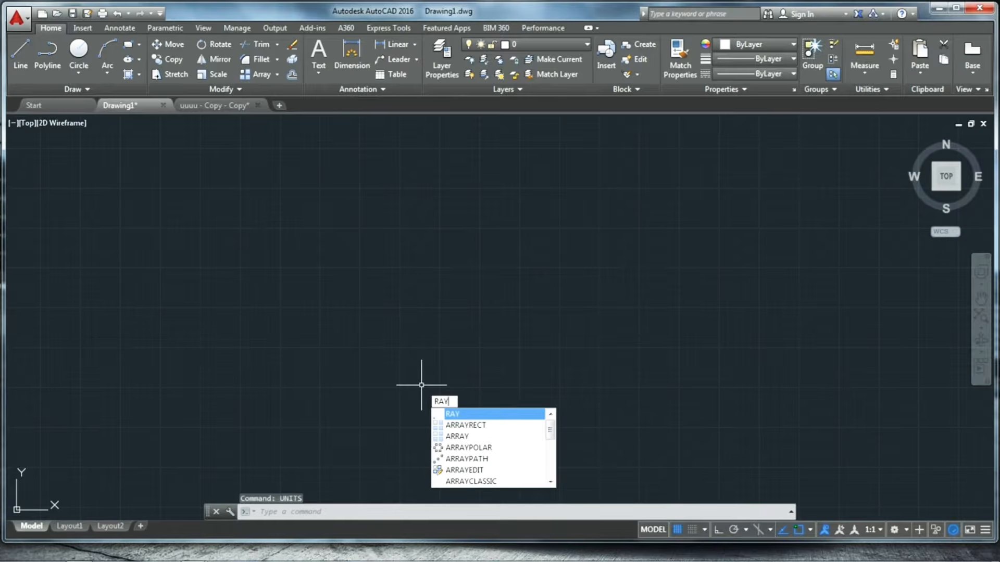
pyautogui.press('Return')
pyautogui.click(202, 385)
pyautogui.press('F8')
pyautogui.click(145, 203)
pyautogui.click(461, 388)
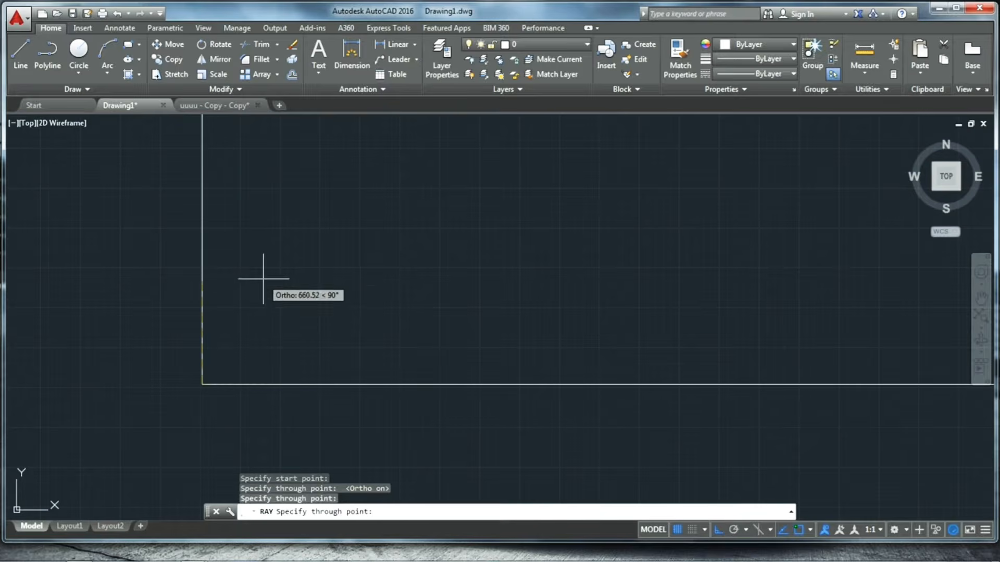
pyautogui.press('Escape')
# Step: Offset the horizontal ray upward by 15
pyautogui.write('o')
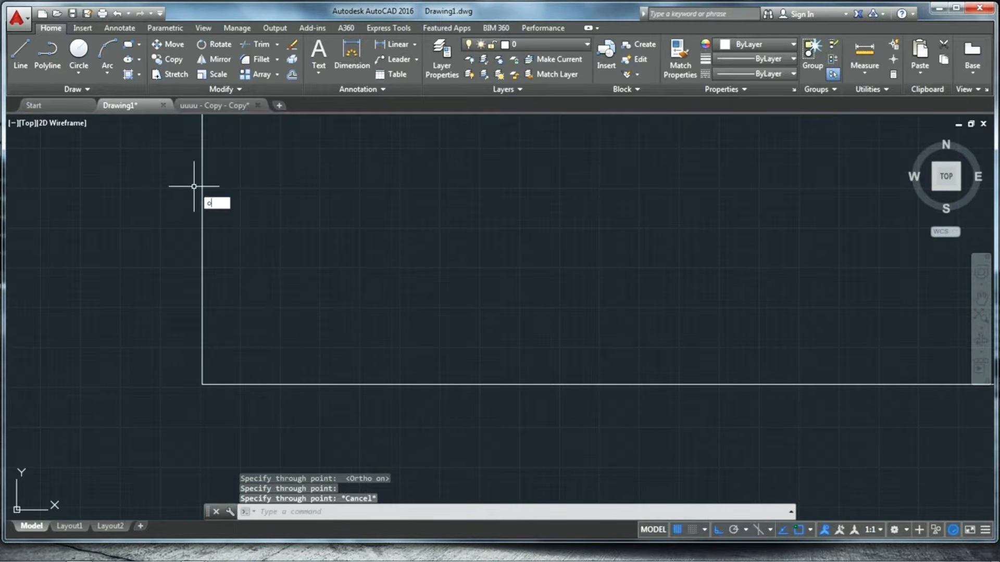
pyautogui.write('ff')
pyautogui.press('Return')
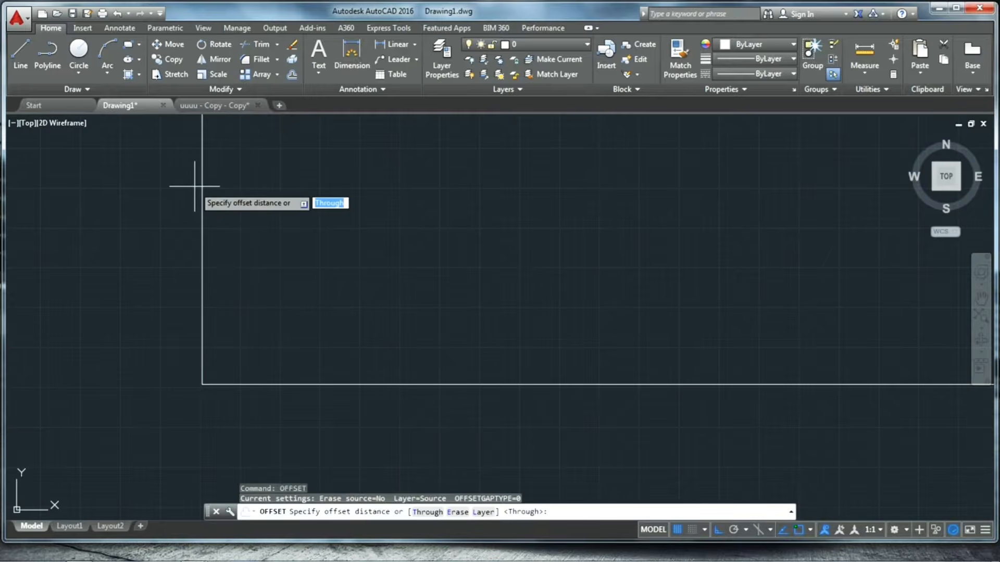
pyautogui.press('Return')
pyautogui.click(231, 384)
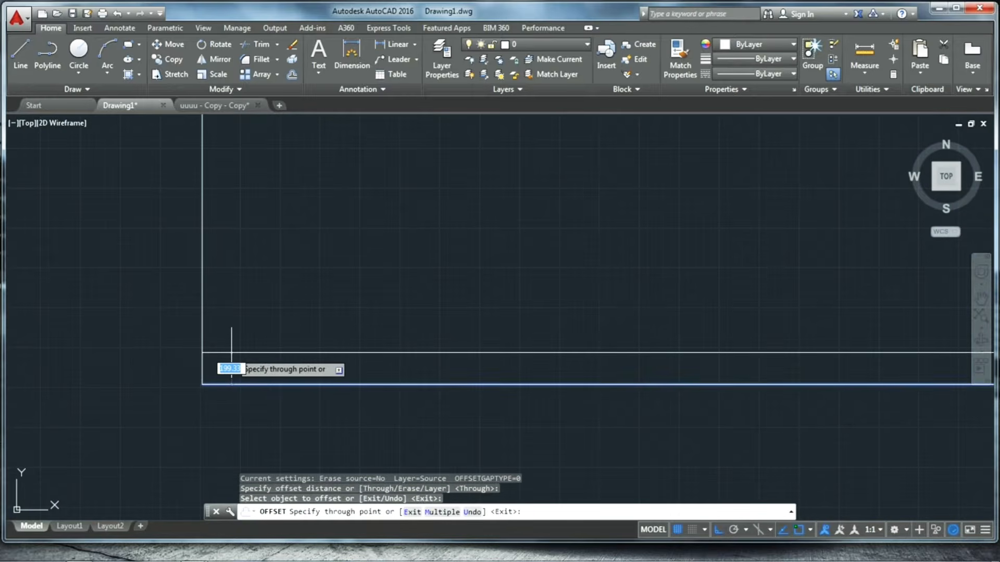
pyautogui.write('15')
pyautogui.press('Return')
# Step: Offset the vertical ray to the right by 15
pyautogui.scroll(6, 203, 407)
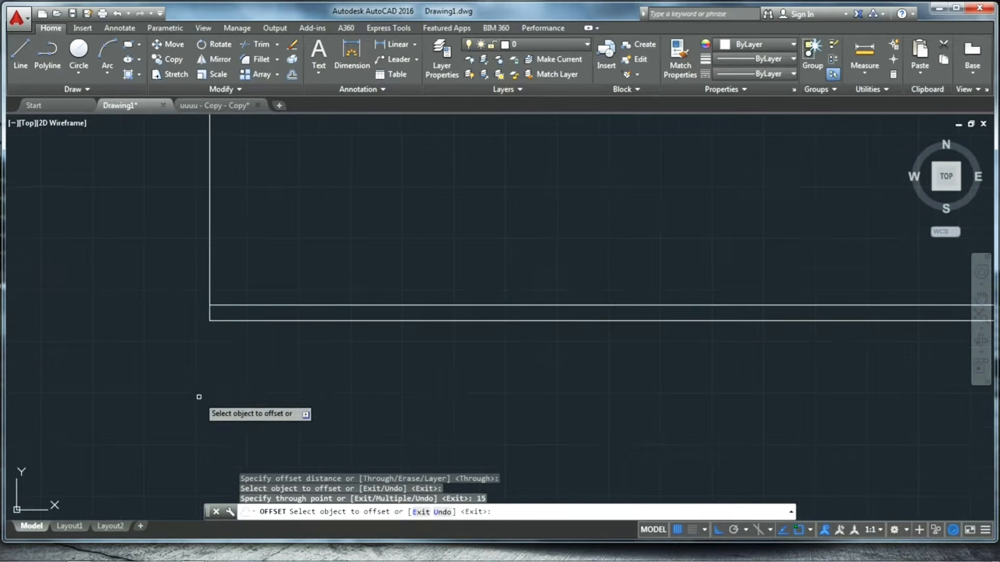
pyautogui.click(210, 307)
pyautogui.write('15')
pyautogui.press('Return')
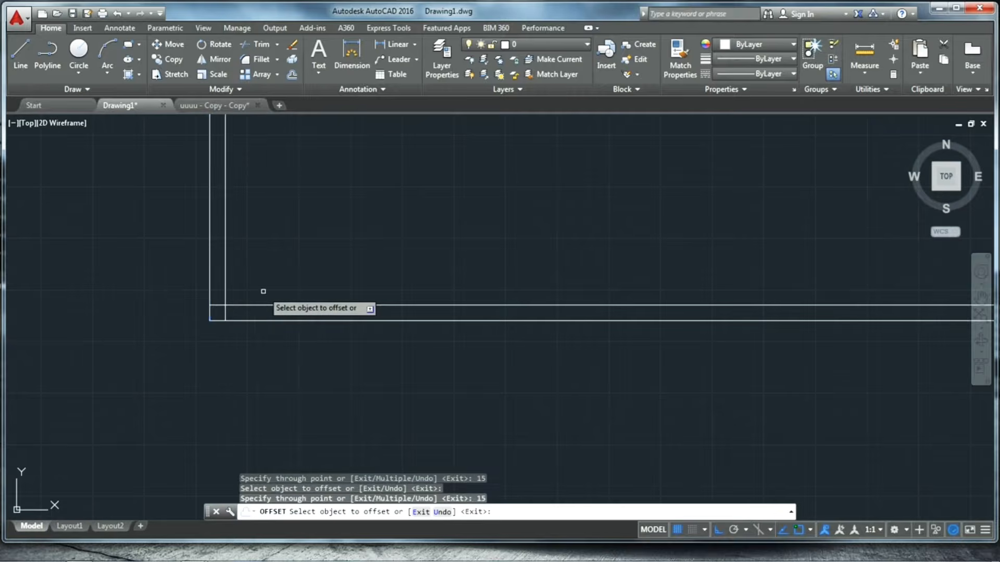
# Step: Offset the upper line of the bottom pair 335 upward, and offset the new line 15 further up to form the first shelf
pyautogui.scroll(-6, 259, 378)
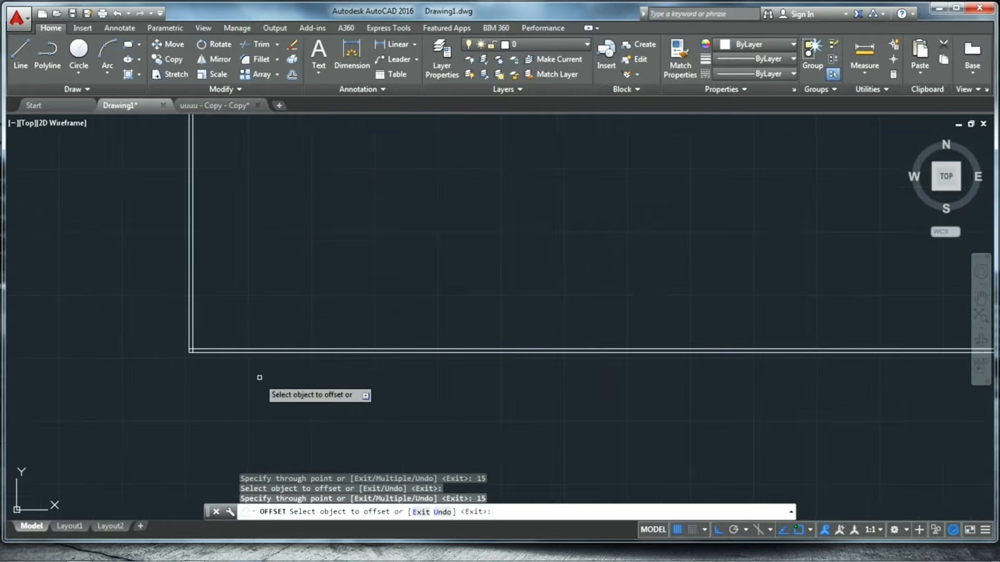
pyautogui.click(234, 348)
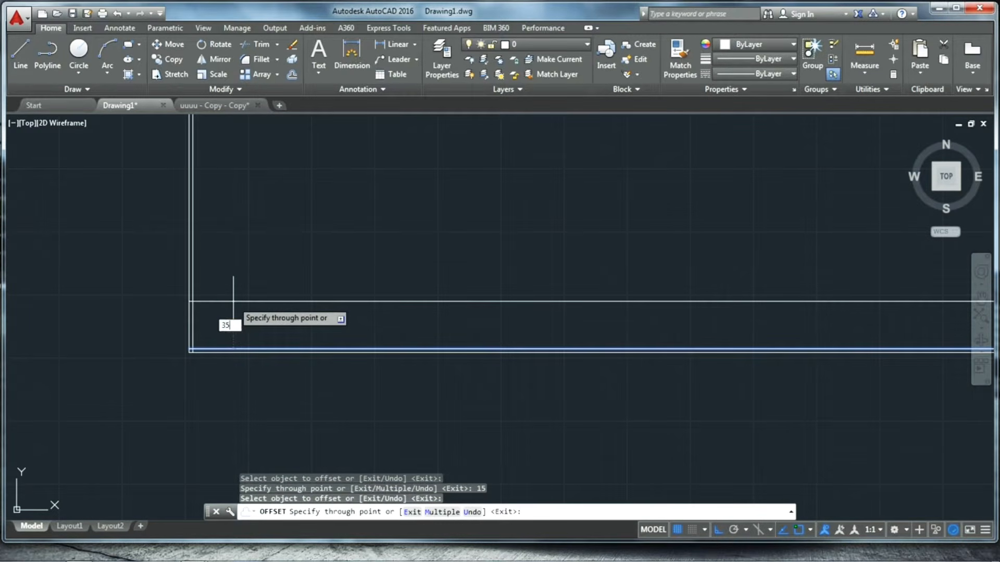
pyautogui.write('335')
pyautogui.press('Return')
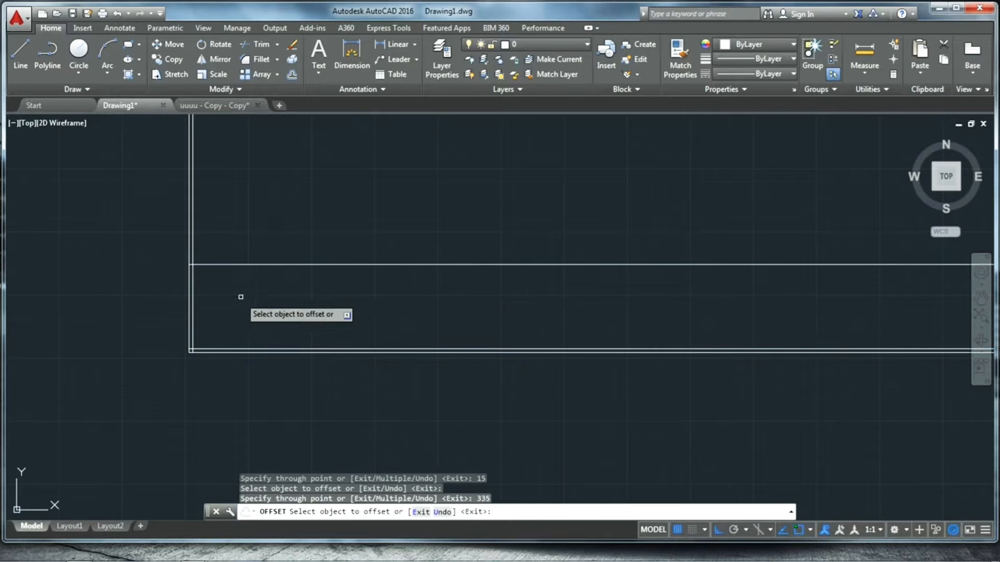
pyautogui.click(252, 262)
pyautogui.write('15')
pyautogui.press('Return')
# Step: Offset the first shelf's upper line 150 upward, and offset the new line 15 further up to form the second shelf
pyautogui.click(246, 262)
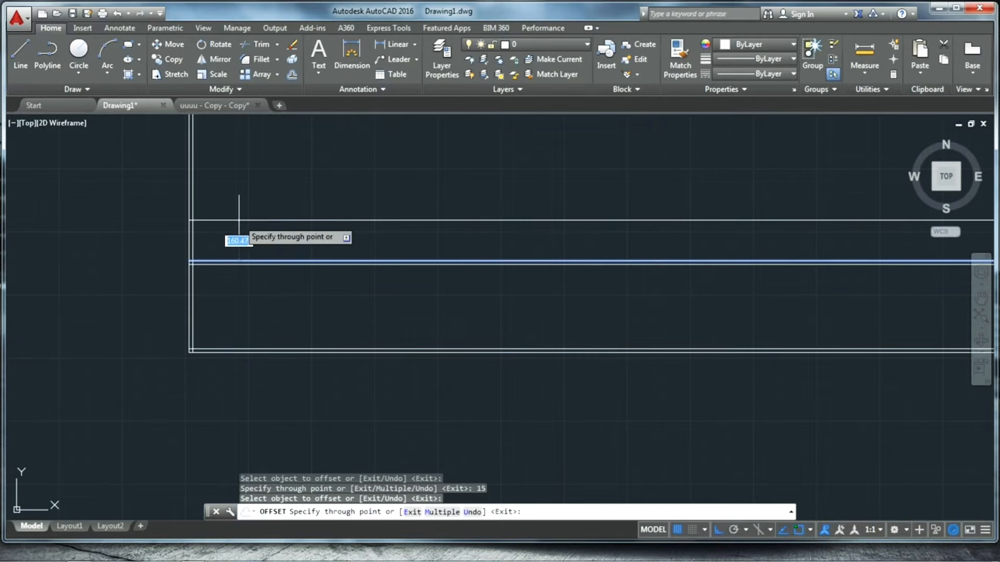
pyautogui.write('150')
pyautogui.press('Return')
pyautogui.click(239, 220)
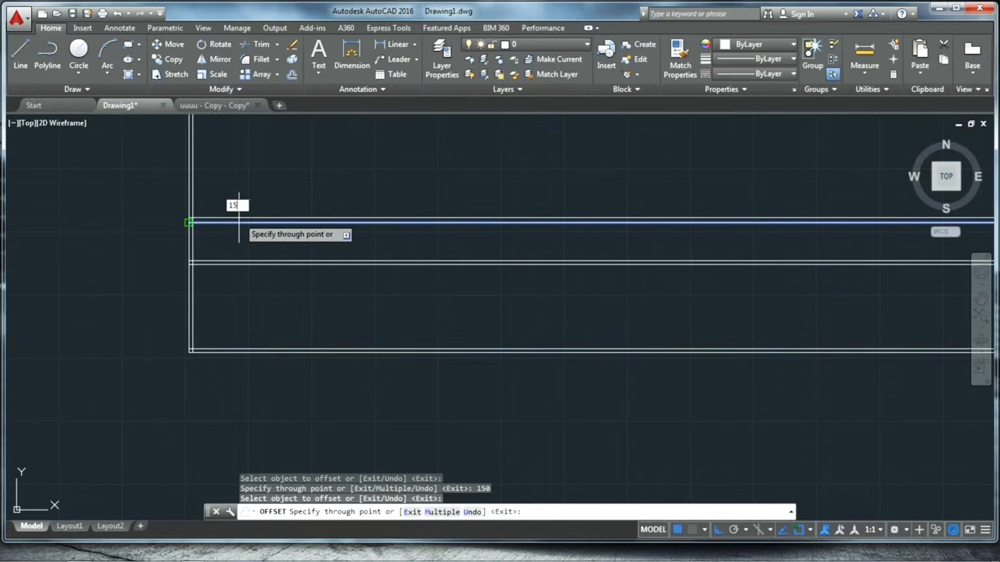
pyautogui.write('15')
pyautogui.press('Return')
# Step: Offset the first shelf's upper line 300 upward, and offset the new line 15 further up to form the third shelf
pyautogui.click(237, 261)
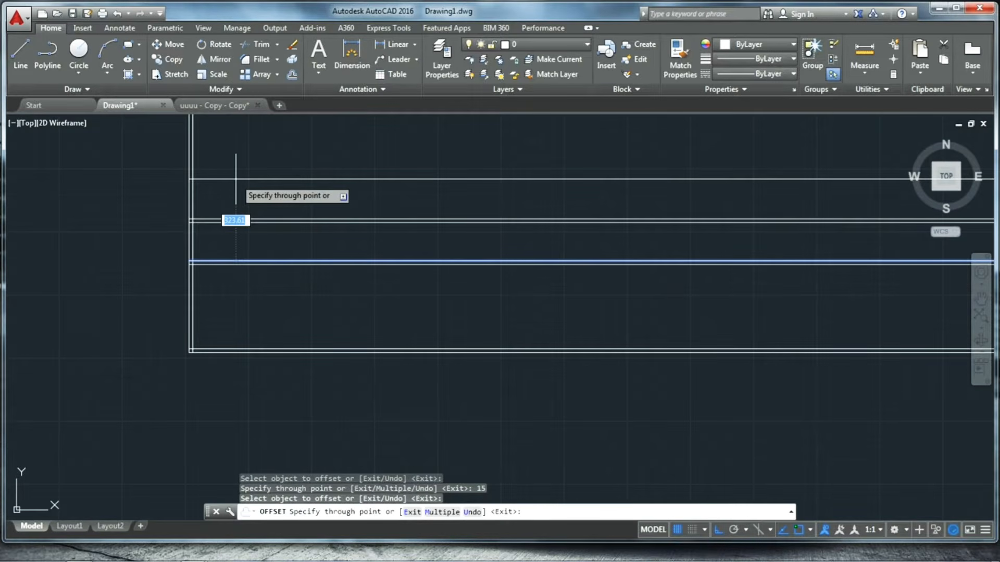
pyautogui.press('Return')
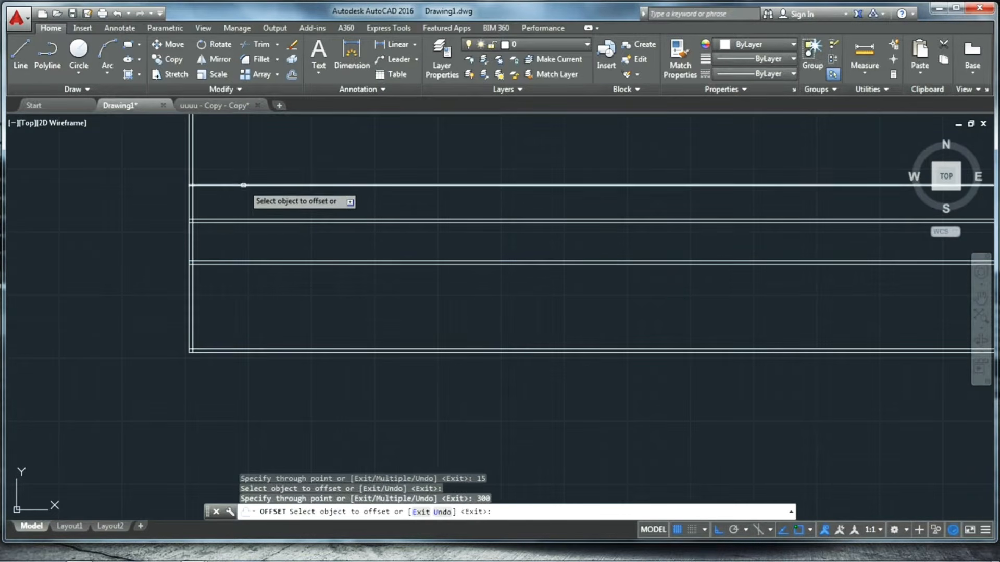
pyautogui.click(242, 183)
pyautogui.write('15')
pyautogui.press('Return')
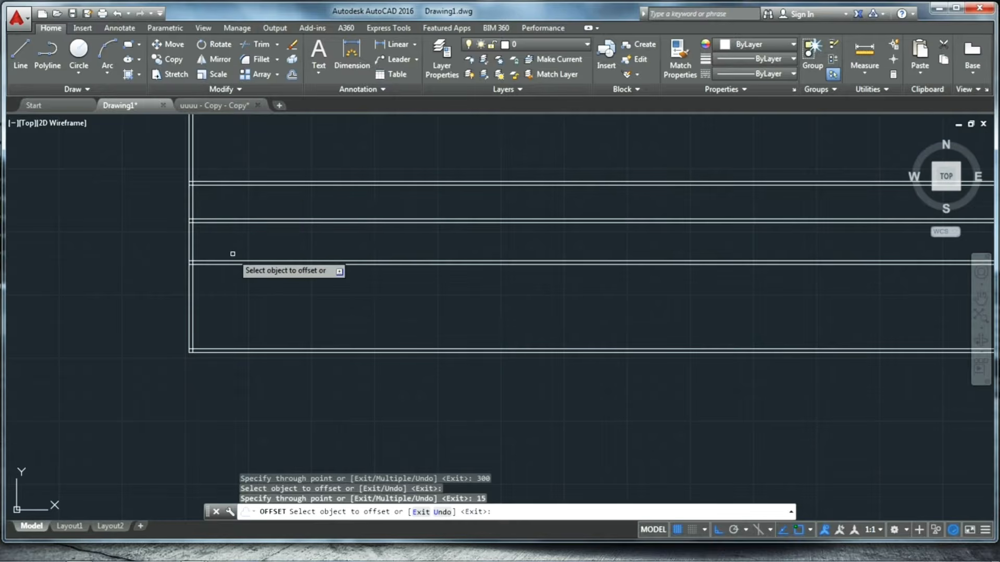
# Step: Offset the second shelf's upper line 305 upward, and offset the new line 15 further up to form the top panel
pyautogui.click(230, 218)
pyautogui.write('3')
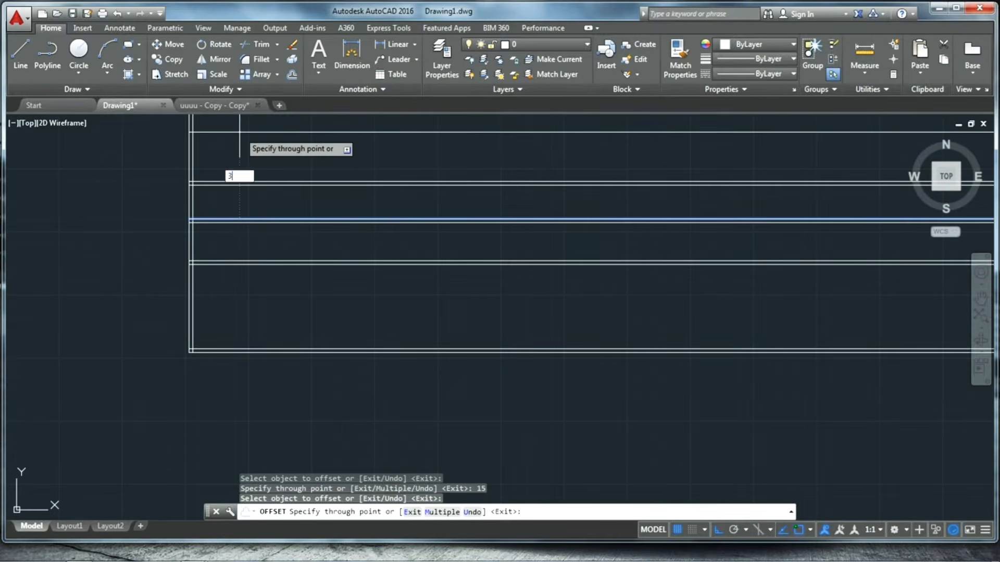
pyautogui.write('05')
pyautogui.press('Return')
pyautogui.click(237, 140)
pyautogui.press('Return')
# Step: Offset the left side's inner vertical line 305 to the right, and offset the new line by 15 to form the first divider
pyautogui.scroll(4, 224, 216)
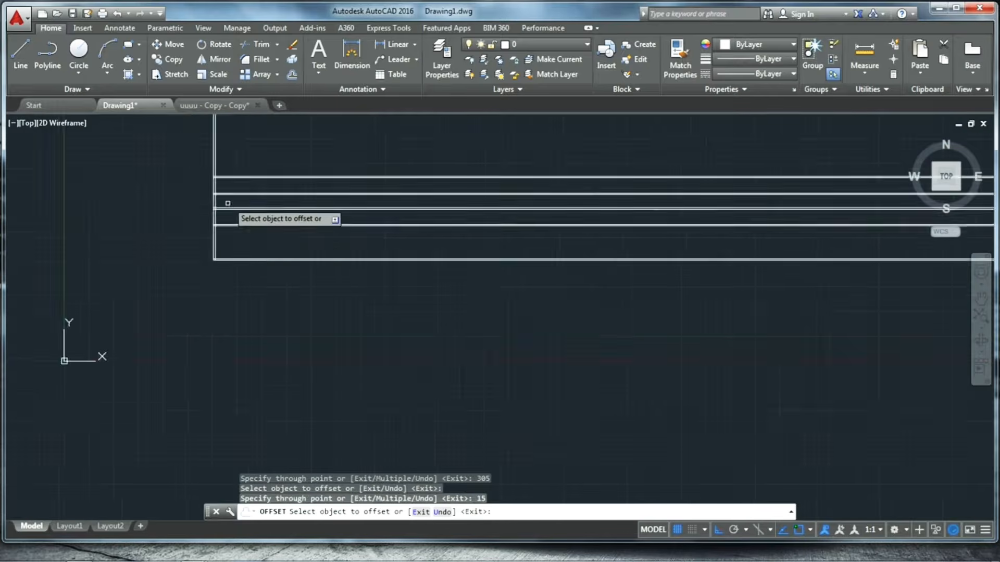
pyautogui.click(192, 233)
pyautogui.write('30')
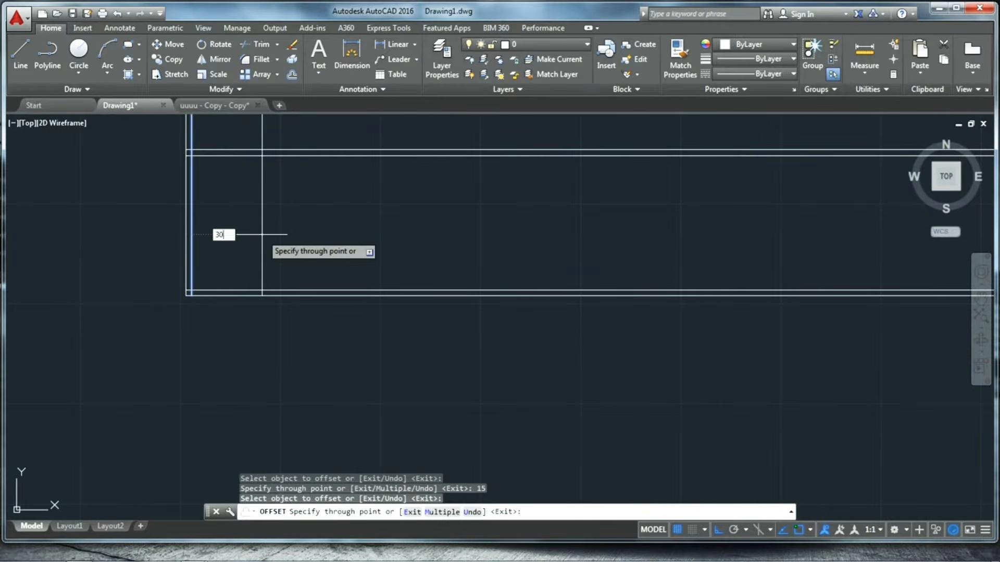
pyautogui.write('5')
pyautogui.press('Return')
pyautogui.click(314, 229)
pyautogui.write('15')
pyautogui.press('Return')
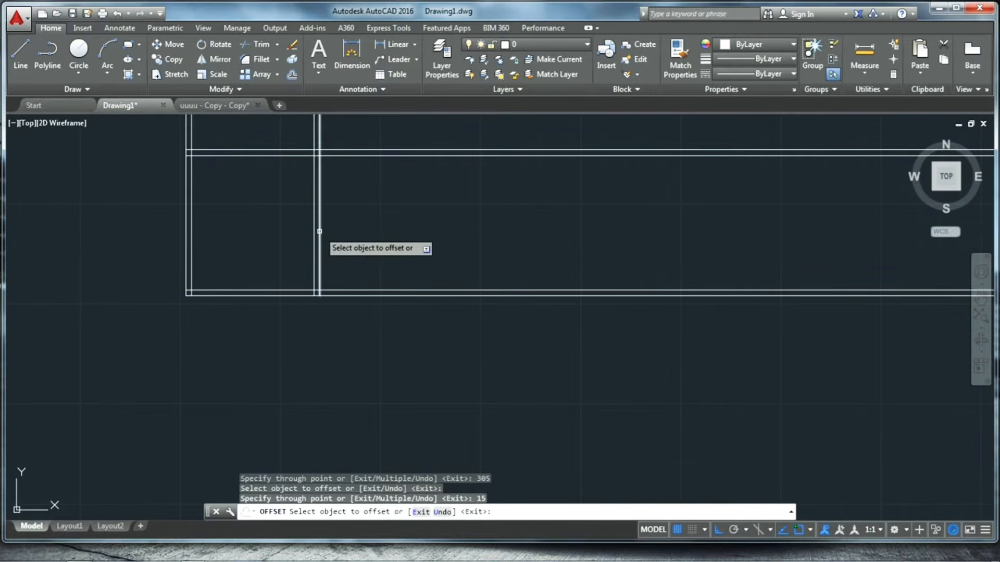
# Step: Offset the first divider's right line 305 to the right, and offset the new line by 15 to form the second divider
pyautogui.click(319, 231)
pyautogui.write('305')
pyautogui.press('Return')
pyautogui.click(442, 229)
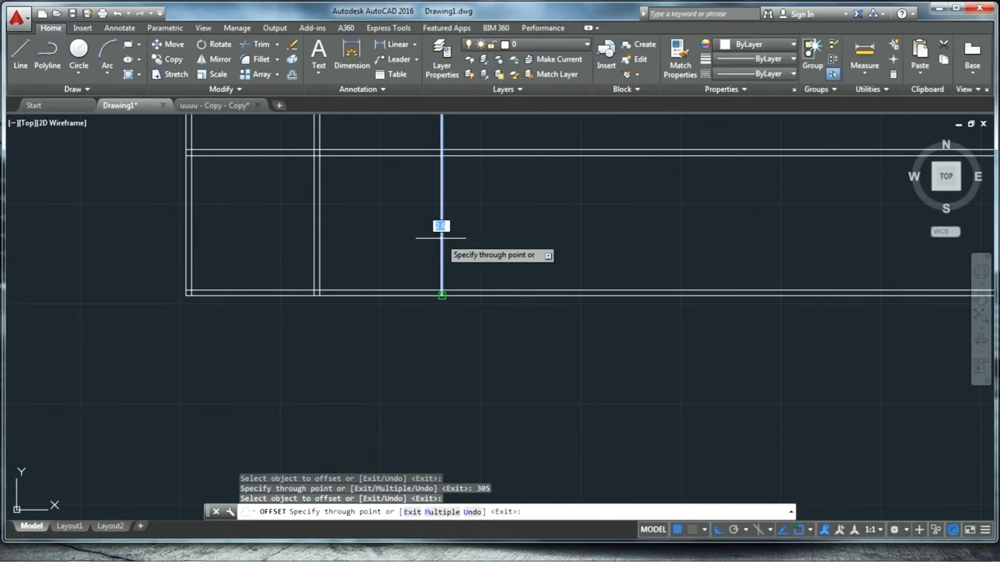
pyautogui.write('15')
pyautogui.press('Return')
# Step: Offset the second divider's right line 305 to the right, offset the new line by 15 for the right side, and end the offset command
pyautogui.click(450, 235)
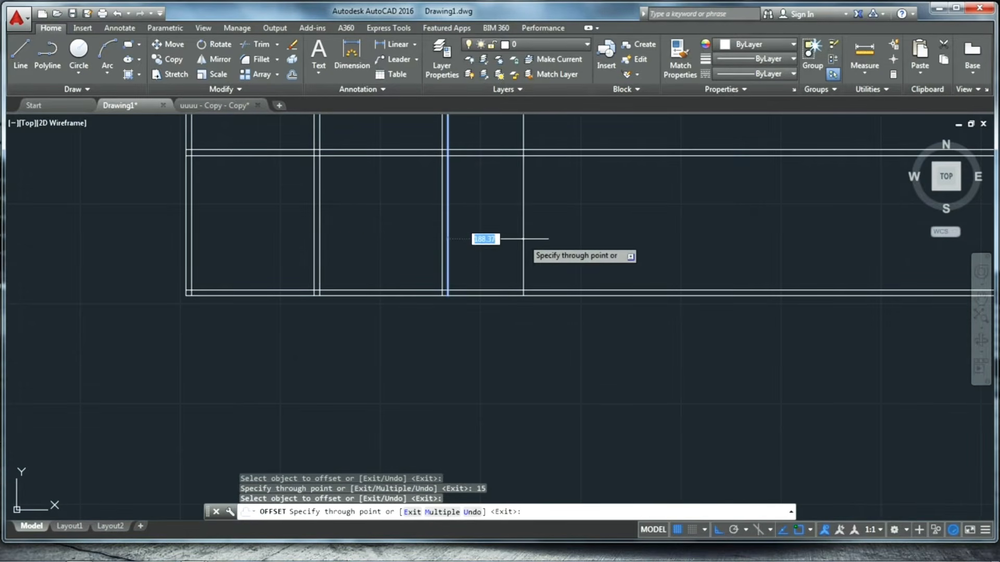
pyautogui.write('305')
pyautogui.press('Return')
pyautogui.click(570, 241)
pyautogui.write('15')
pyautogui.press('Return')
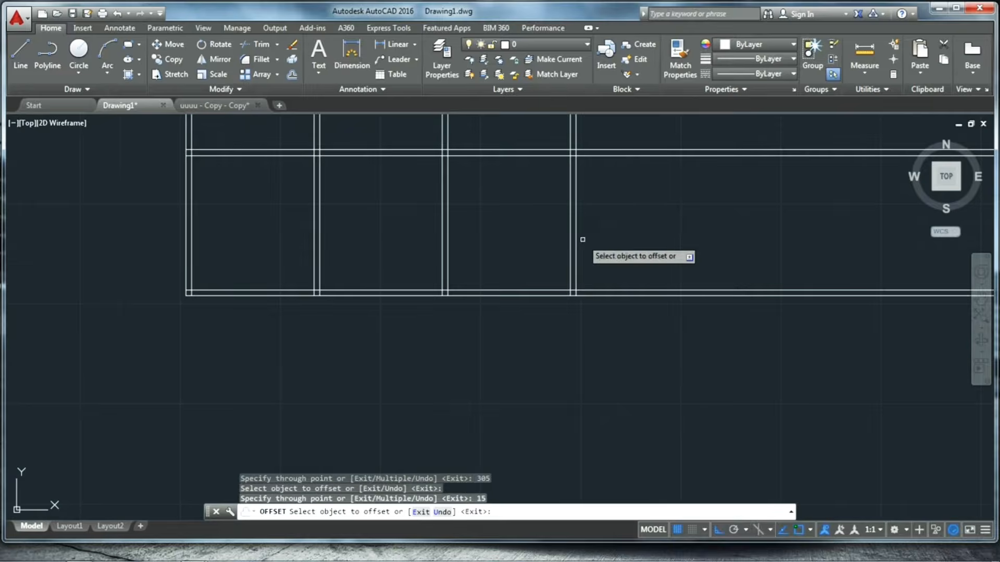
pyautogui.scroll(-6, 443, 296)
pyautogui.press('Escape')
# Step: Trim the horizontal lines beyond the rightmost vertical pair and the vertical lines above the topmost horizontal pair
pyautogui.scroll(6, 453, 276)
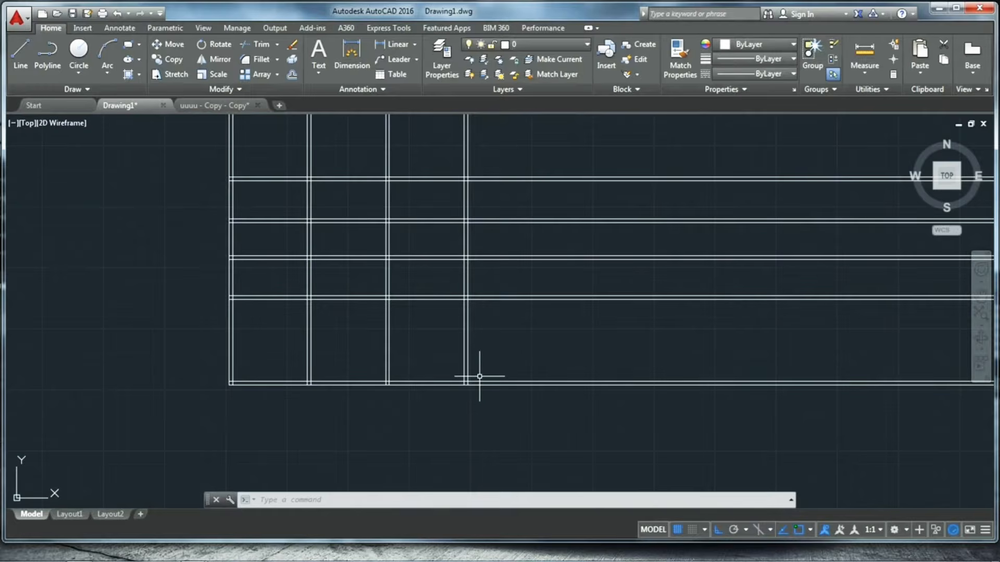
pyautogui.write('tr')
pyautogui.press('Return')
pyautogui.press('Return')
pyautogui.click(516, 399)
pyautogui.click(513, 167)
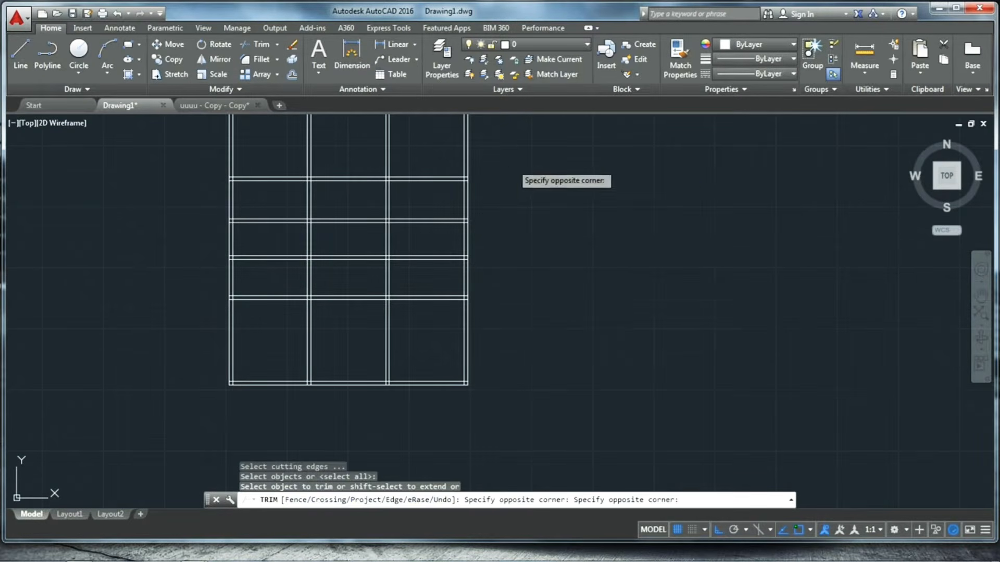
pyautogui.scroll(-2, 490, 350)
pyautogui.click(508, 198)
pyautogui.click(235, 205)
# Step: Trim the overlapping inner line ends at the frame's lower-left corner
pyautogui.scroll(10, 330, 365)
pyautogui.click(356, 303)
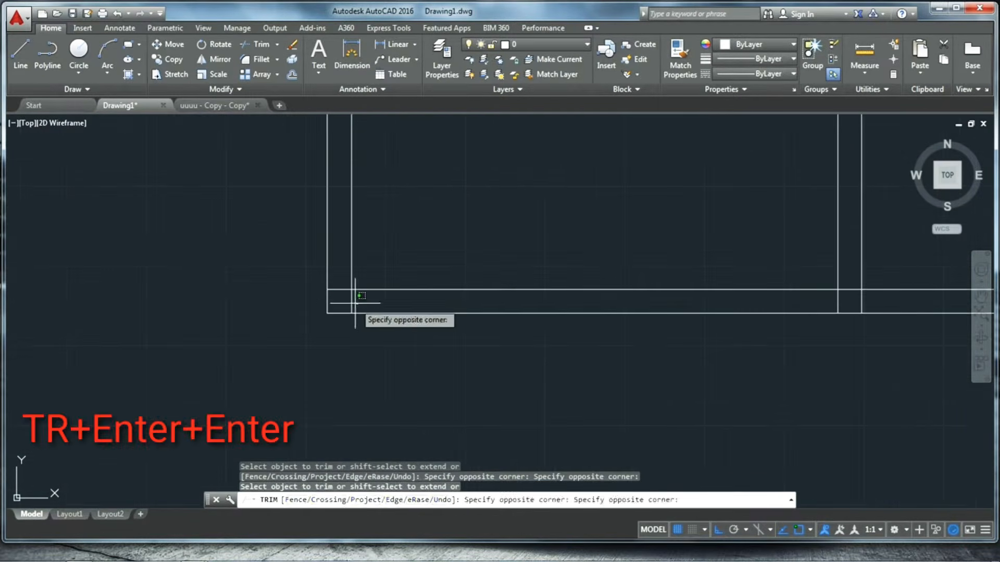
pyautogui.click(344, 302)
pyautogui.click(341, 298)
pyautogui.click(336, 284)
# Step: Trim the overlapping line pieces where the first divider meets the bottom panel
pyautogui.scroll(-5, 268, 314)
pyautogui.scroll(7, 402, 308)
pyautogui.click(427, 316)
pyautogui.click(371, 317)
pyautogui.click(424, 311)
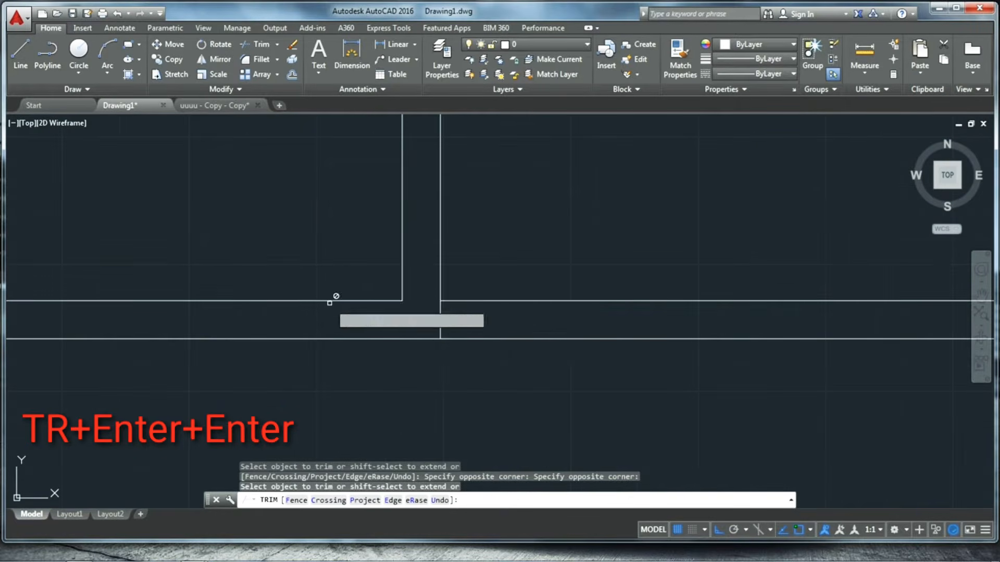
# Step: Trim the overlapping line pieces where the second divider meets the bottom panel
pyautogui.scroll(-5, 333, 307)
pyautogui.click(555, 330)
pyautogui.click(535, 320)
pyautogui.click(531, 317)
pyautogui.click(525, 289)
# Step: Trim the overlapping inner line ends at the frame's lower-right corner
pyautogui.scroll(-5, 521, 296)
pyautogui.click(496, 349)
pyautogui.click(478, 350)
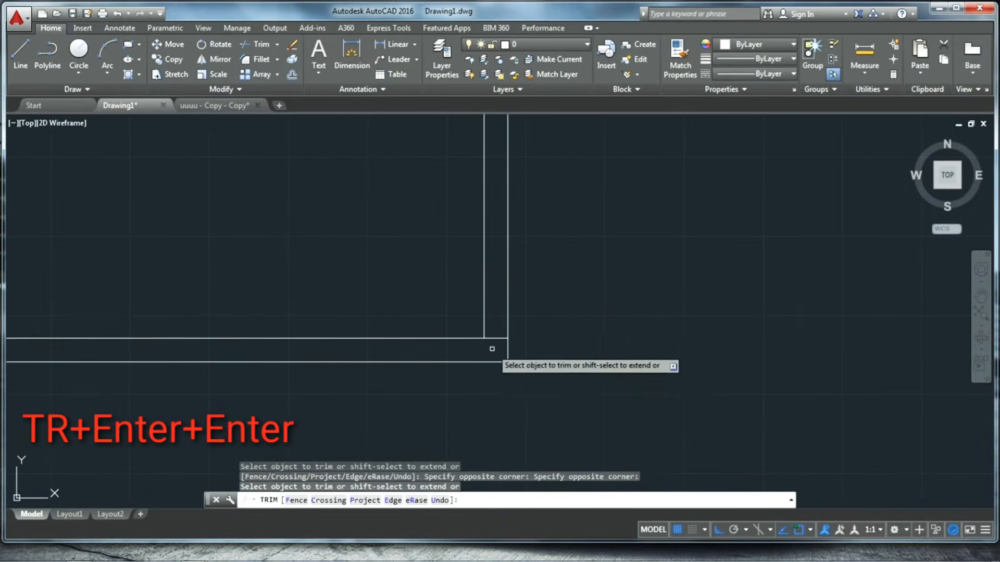
pyautogui.click(492, 349)
pyautogui.click(490, 335)
# Step: Trim the overlapping lines where the first shelf meets the right side panel
pyautogui.scroll(-7, 448, 402)
pyautogui.scroll(7, 455, 405)
pyautogui.click(455, 406)
pyautogui.click(454, 404)
pyautogui.click(451, 394)
pyautogui.click(442, 385)
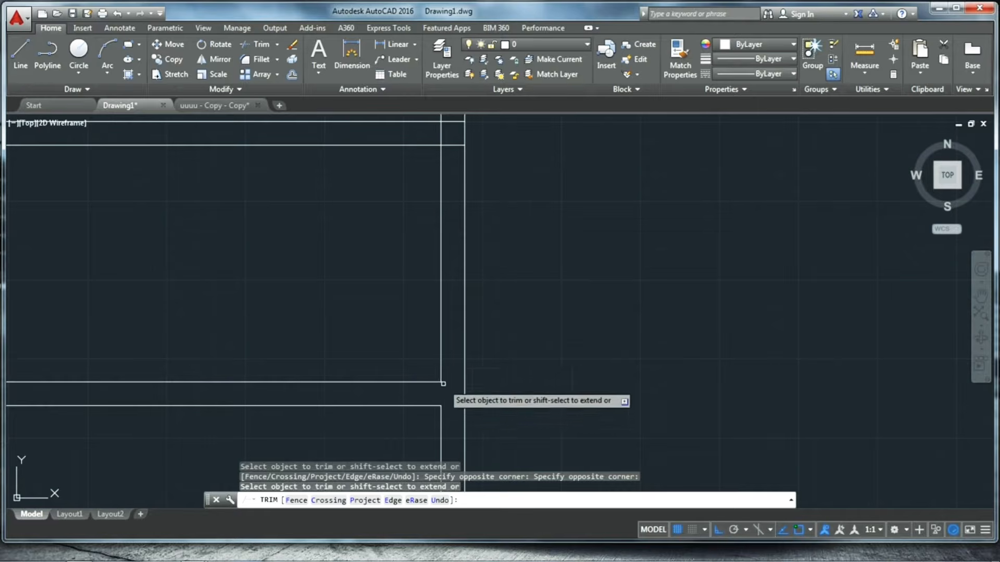
# Step: Trim the overlapping lines where the second shelf meets the right side panel
pyautogui.scroll(-4, 454, 388)
pyautogui.scroll(8, 473, 284)
pyautogui.click(355, 347)
pyautogui.click(346, 257)
pyautogui.click(341, 312)
pyautogui.click(310, 300)
pyautogui.scroll(-8, 391, 266)
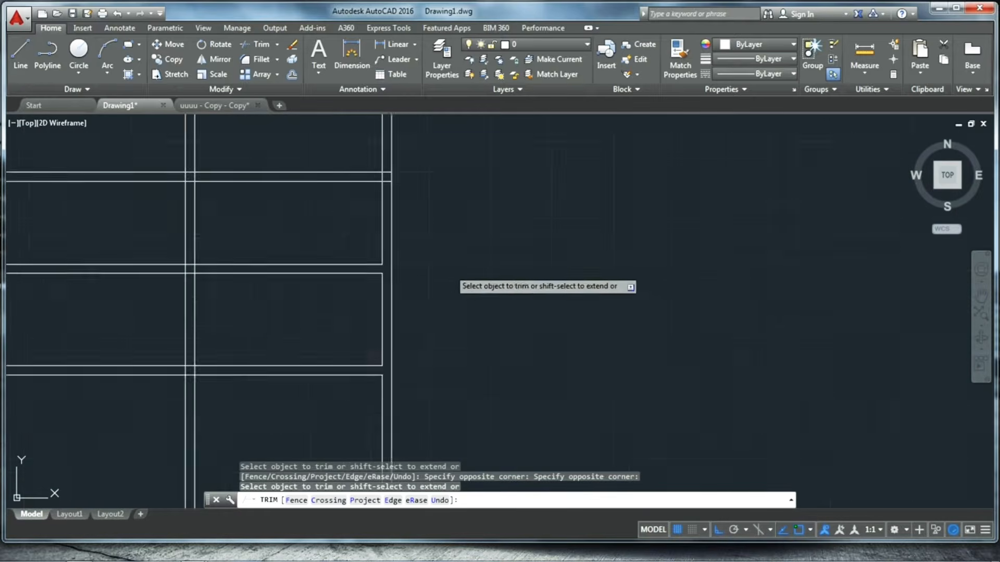
# Step: Extend the right side's inner line across the gap at the second shelf and trim that shelf out of the rightmost bay
pyautogui.scroll(-5, 448, 270)
pyautogui.scroll(7, 401, 275)
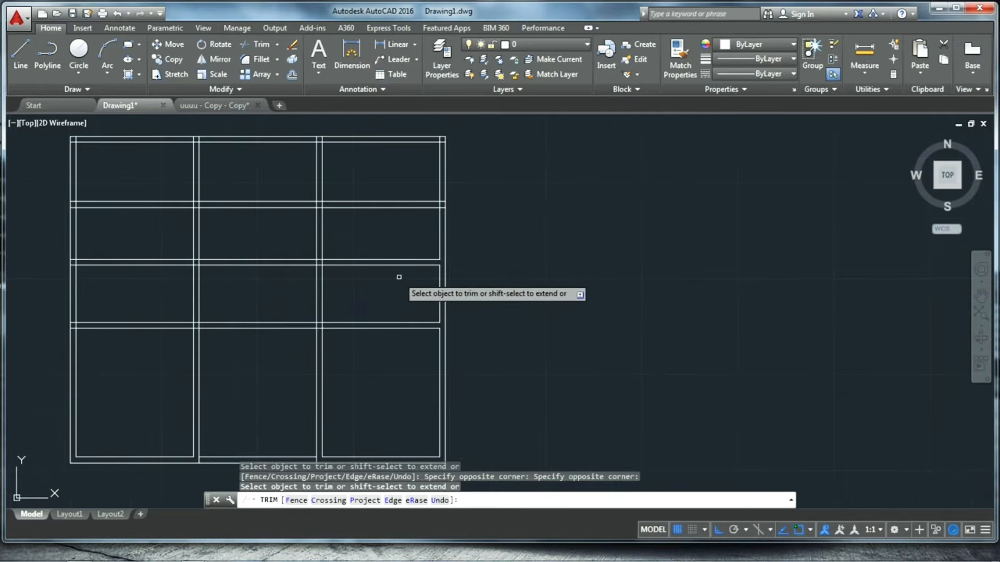
pyautogui.keyDown('shift'); pyautogui.click(440, 265); pyautogui.keyUp('shift')
pyautogui.click(378, 274)
pyautogui.click(330, 207)
# Step: Trim the second shelf's leftover line ends between the two lines of the second divider
pyautogui.scroll(-6, 328, 224)
pyautogui.scroll(8, 290, 255)
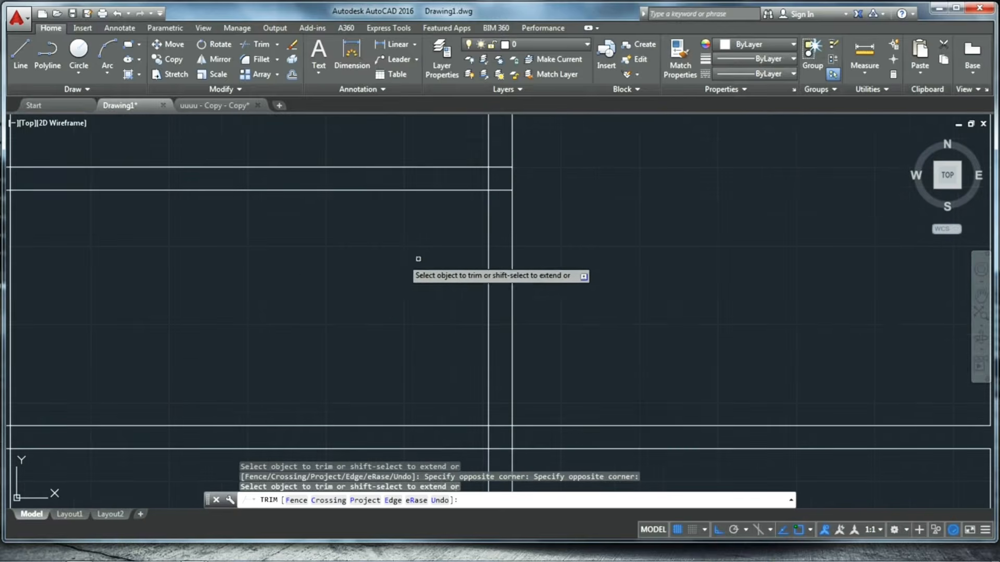
pyautogui.click(499, 197)
pyautogui.click(500, 159)
# Step: Cut the second shelf back to the first divider and trim the divider's left line between the shelf lines
pyautogui.scroll(-6, 453, 270)
pyautogui.scroll(7, 397, 276)
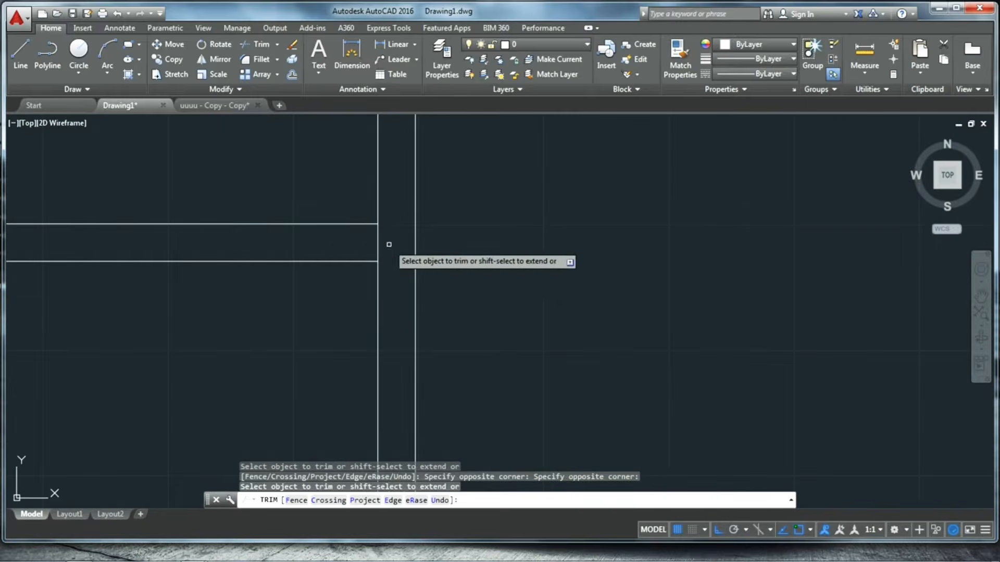
pyautogui.scroll(-5, 453, 221)
pyautogui.scroll(7, 442, 215)
pyautogui.click(430, 234)
pyautogui.scroll(-5, 464, 195)
pyautogui.scroll(7, 668, 308)
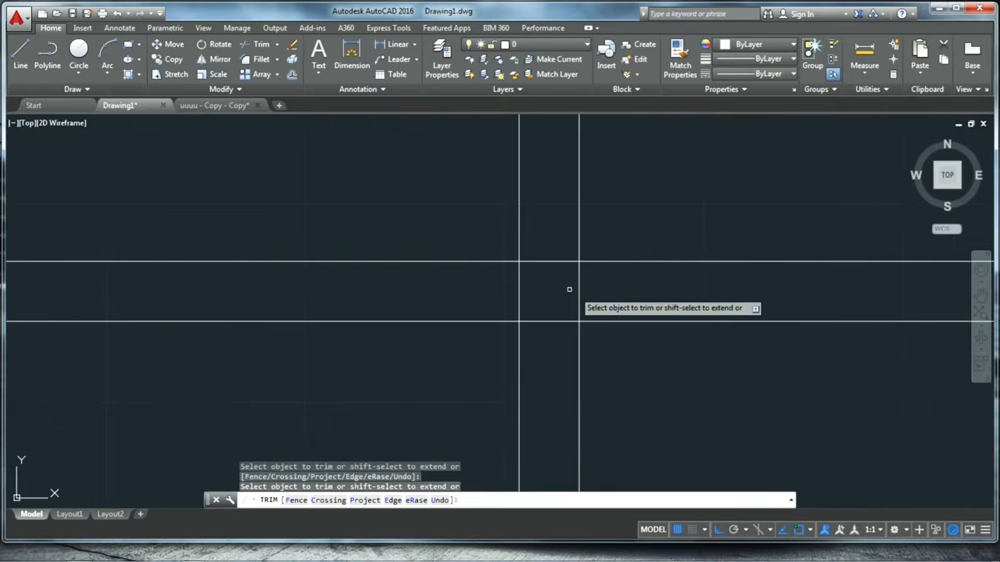
pyautogui.scroll(-5, 557, 286)
pyautogui.scroll(-6, 545, 287)
pyautogui.scroll(5, 353, 228)
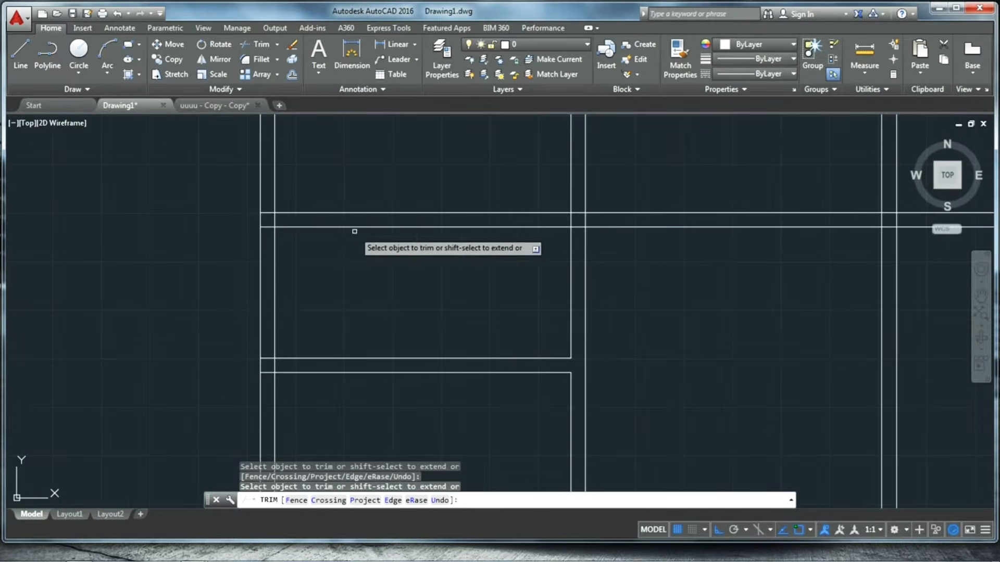
# Step: Trim the first shelf's two lines out of the left and middle bays
pyautogui.click(267, 222)
pyautogui.click(268, 209)
pyautogui.scroll(-3, 352, 243)
pyautogui.scroll(7, 287, 341)
pyautogui.click(341, 276)
pyautogui.click(334, 208)
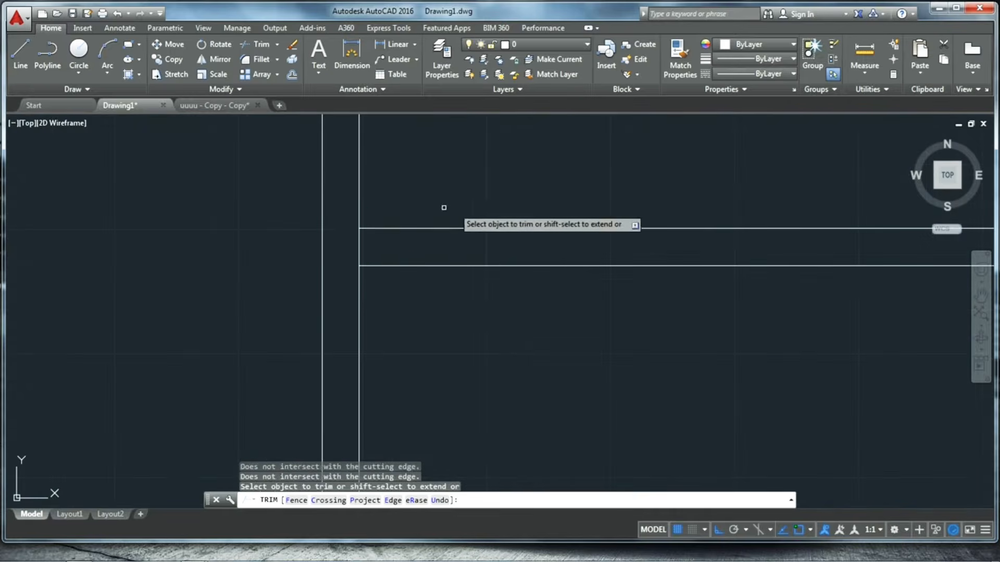
pyautogui.scroll(-3, 359, 213)
pyautogui.scroll(3, 246, 227)
# Step: Trim the overlapping lines where the first shelf meets the second divider and the right side panel
pyautogui.click(217, 219)
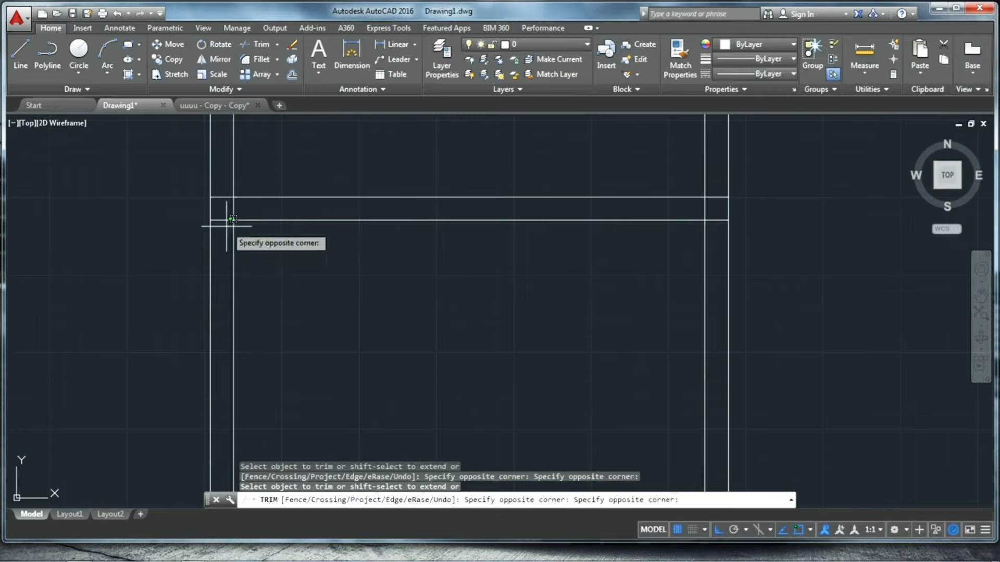
pyautogui.click(233, 206)
pyautogui.click(234, 206)
pyautogui.click(717, 207)
pyautogui.click(695, 238)
pyautogui.click(712, 216)
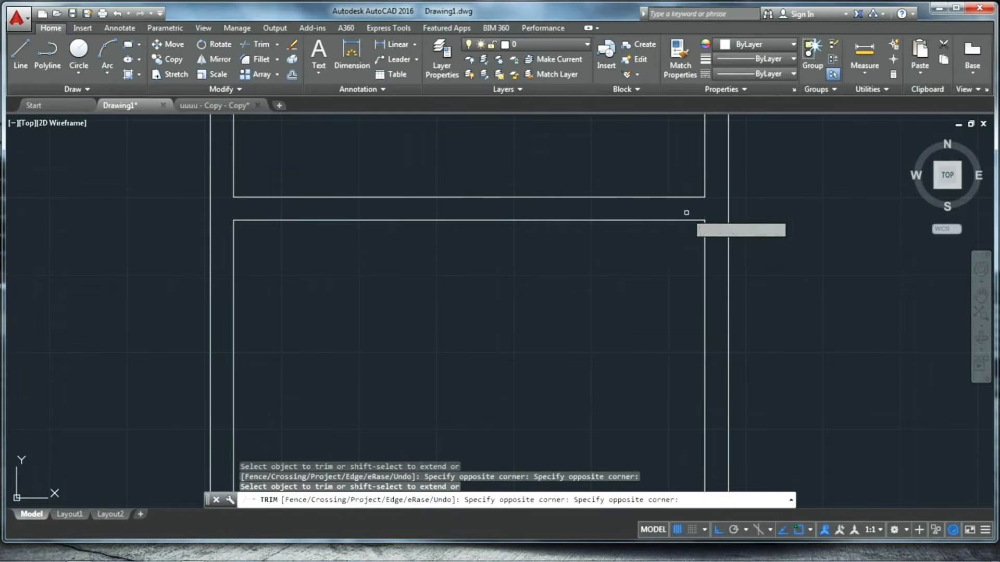
pyautogui.click(685, 213)
pyautogui.scroll(-5, 634, 278)
# Step: Trim the overlapping line ends at the unit's top-right corner
pyautogui.scroll(6, 648, 202)
pyautogui.click(678, 196)
pyautogui.click(674, 168)
pyautogui.click(680, 158)
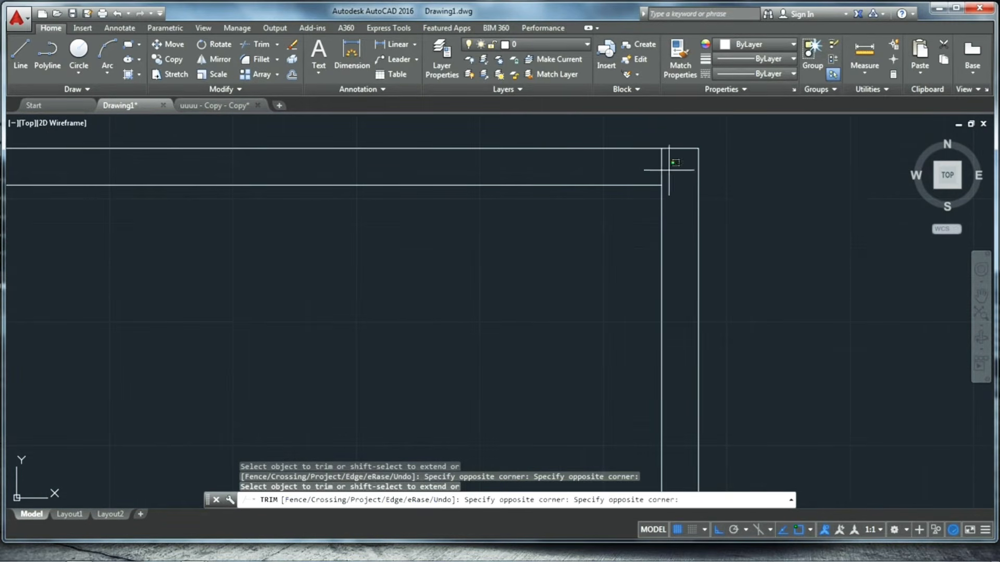
pyautogui.click(652, 169)
pyautogui.scroll(-6, 624, 228)
pyautogui.scroll(2, 456, 226)
pyautogui.scroll(5, 456, 226)
pyautogui.scroll(-5, 464, 218)
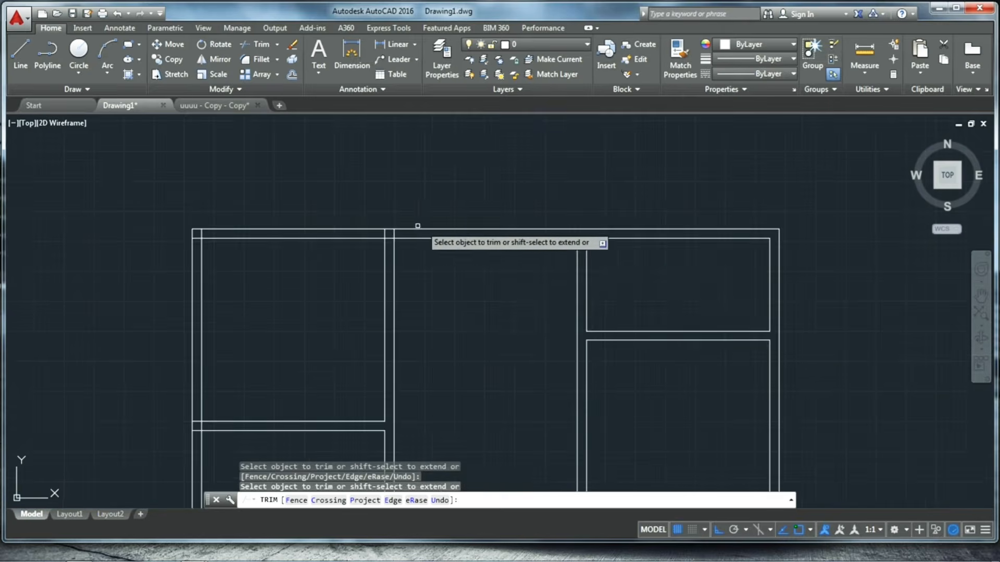
# Step: Trim the overlapping line ends at the top of the first divider and at the unit's top-left corner
pyautogui.scroll(6, 396, 239)
pyautogui.click(393, 259)
pyautogui.click(314, 254)
pyautogui.moveTo(332, 288); pyautogui.dragTo(471, 279, button='middle')
pyautogui.click(491, 264)
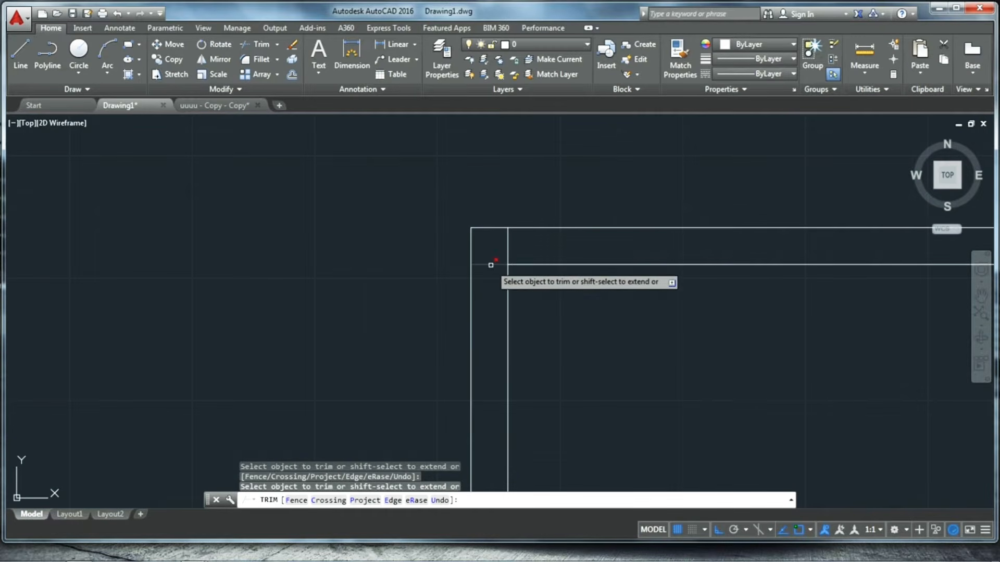
pyautogui.click(505, 242)
# Step: Trim the second shelf's line ends between the two lines of the left side panel
pyautogui.scroll(-6, 402, 201)
pyautogui.scroll(6, 432, 333)
pyautogui.click(357, 345)
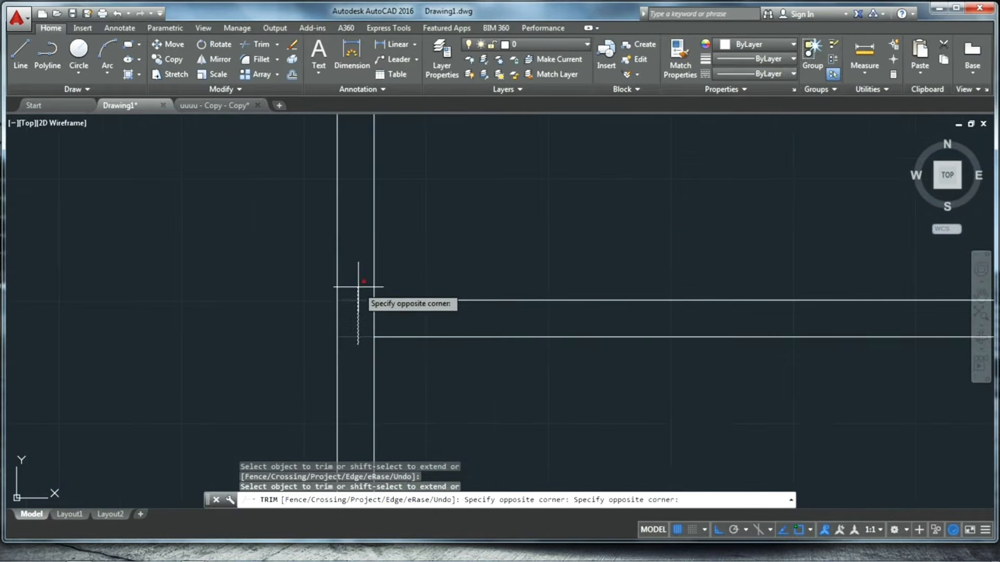
pyautogui.click(358, 285)
pyautogui.scroll(-6, 381, 234)
pyautogui.scroll(6, 556, 259)
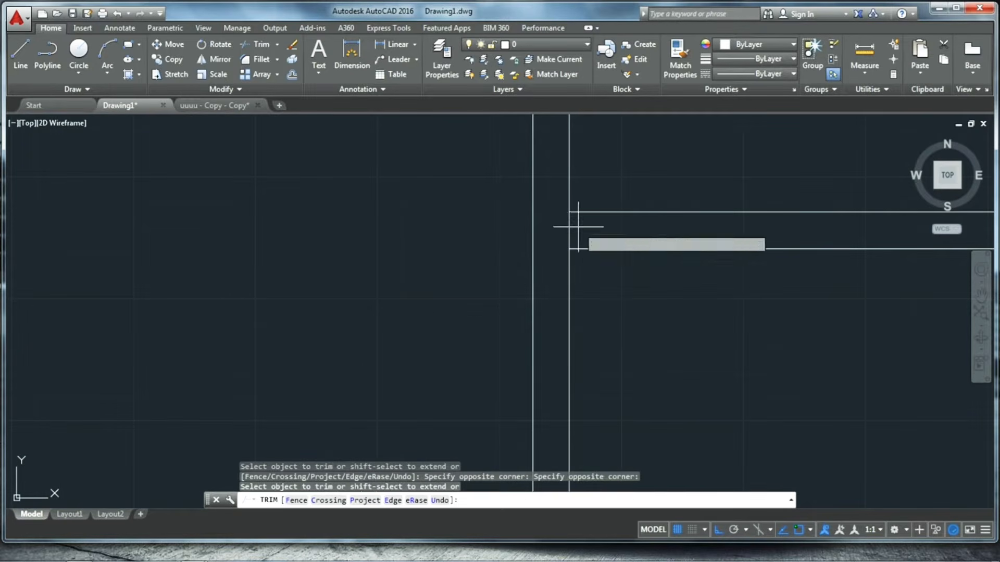
# Step: Trim the overlapping lines where the third shelf crosses the first divider
pyautogui.scroll(-6, 504, 265)
pyautogui.scroll(4, 453, 229)
pyautogui.click(576, 259)
pyautogui.click(555, 182)
pyautogui.click(609, 233)
pyautogui.click(463, 215)
pyautogui.scroll(-3, 295, 208)
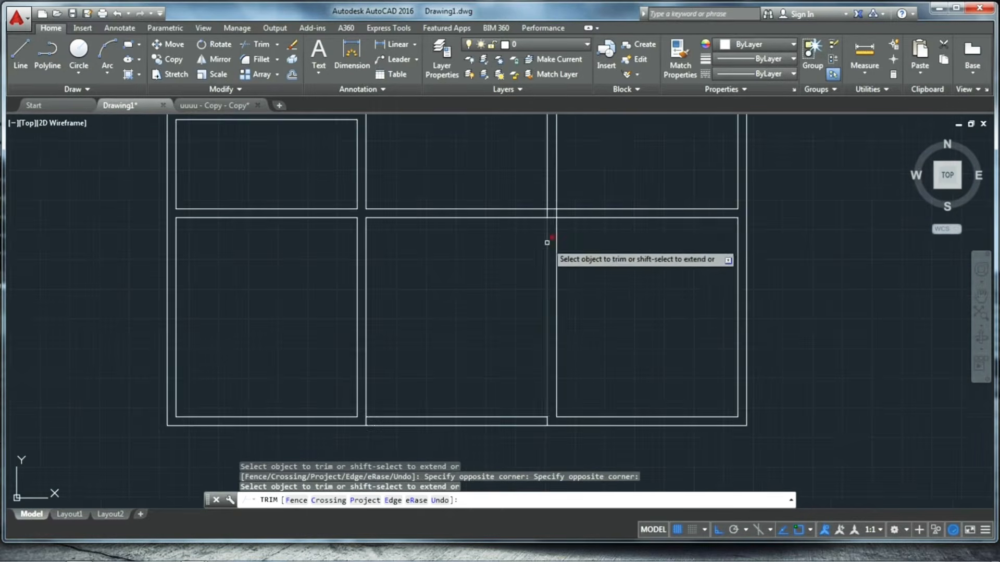
# Step: Trim the overlapping lines where the third shelf crosses the second divider
pyautogui.scroll(3, 555, 210)
pyautogui.click(545, 252)
pyautogui.click(463, 214)
pyautogui.scroll(-5, 542, 348)
pyautogui.scroll(5, 453, 388)
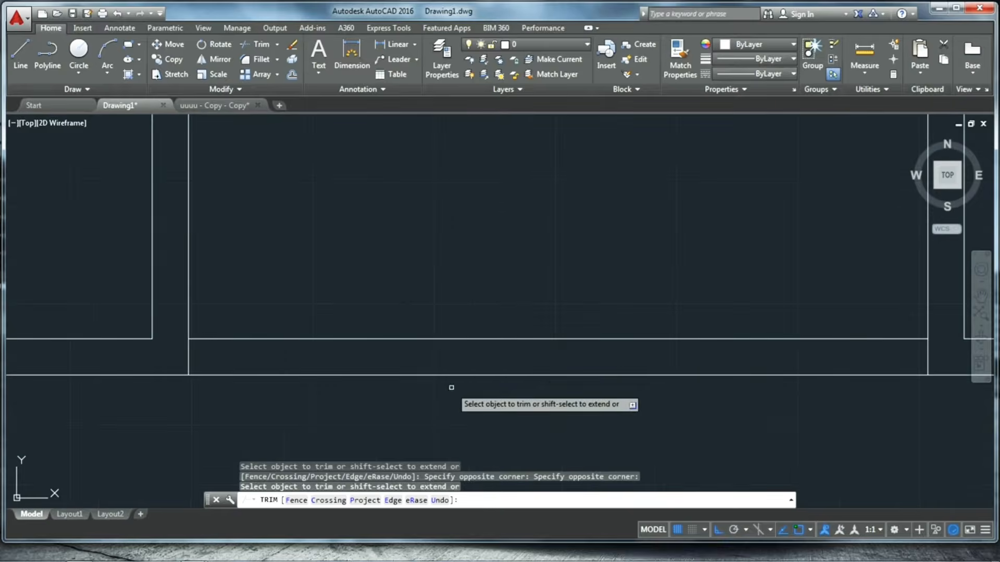
# Step: Inspect the bottom panel and the whole unit for leftover overlaps, and end the trimming
pyautogui.scroll(-5, 478, 359)
pyautogui.scroll(4, 330, 187)
pyautogui.scroll(-2, 430, 330)
pyautogui.scroll(-4, 305, 299)
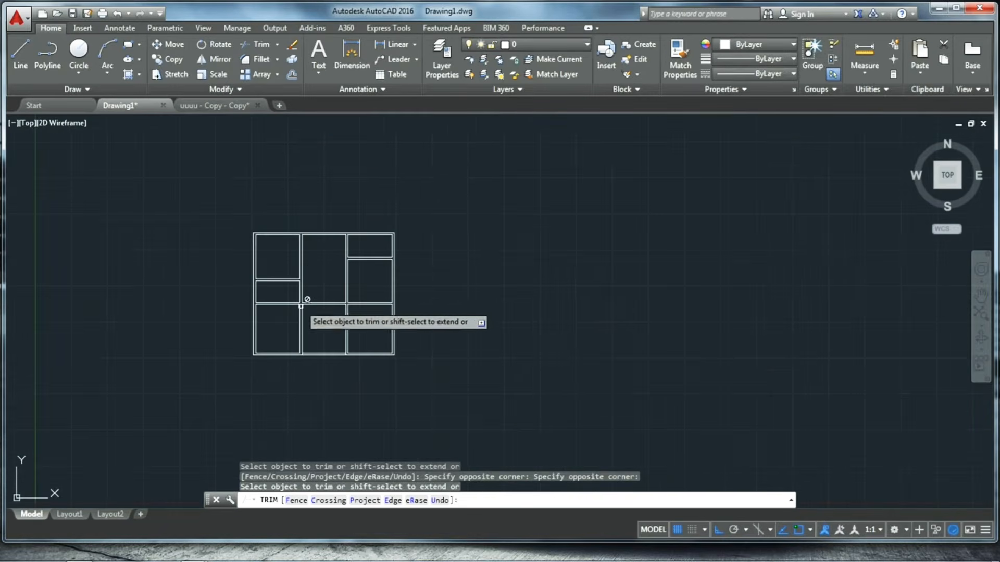
pyautogui.scroll(2, 387, 333)
pyautogui.scroll(2, 389, 333)
pyautogui.press('Escape')
pyautogui.press('Escape')
pyautogui.scroll(2, 394, 302)
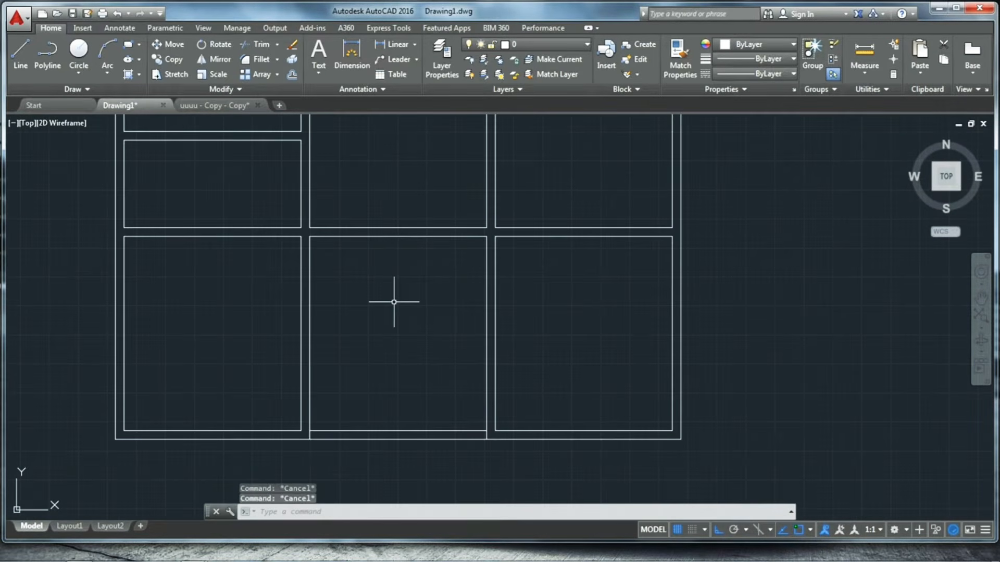
# Step: Try to trim the third shelf's lines out of the middle bay
pyautogui.press('Return')
pyautogui.press('Return')
pyautogui.click(388, 265)
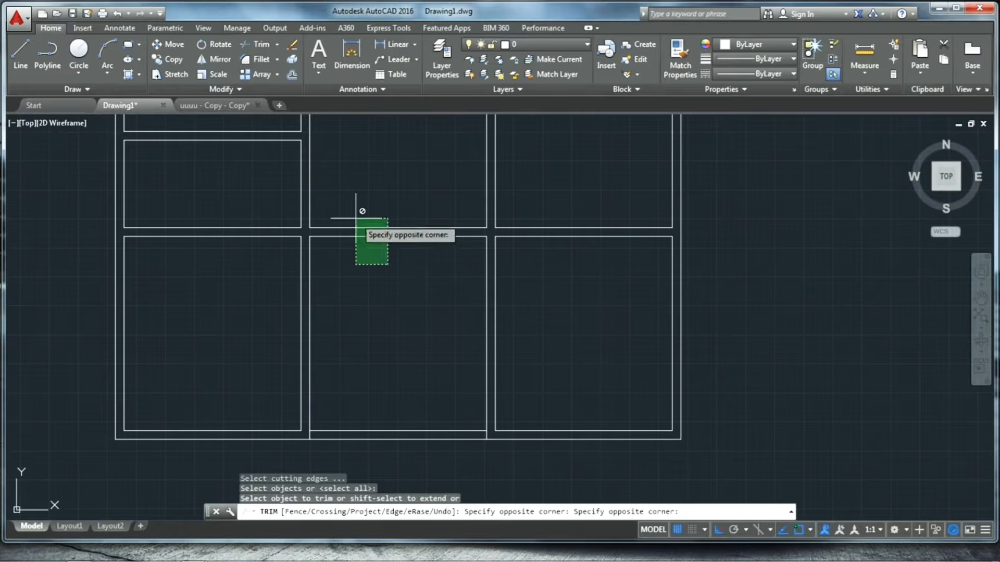
pyautogui.click(349, 270)
pyautogui.scroll(4, 312, 245)
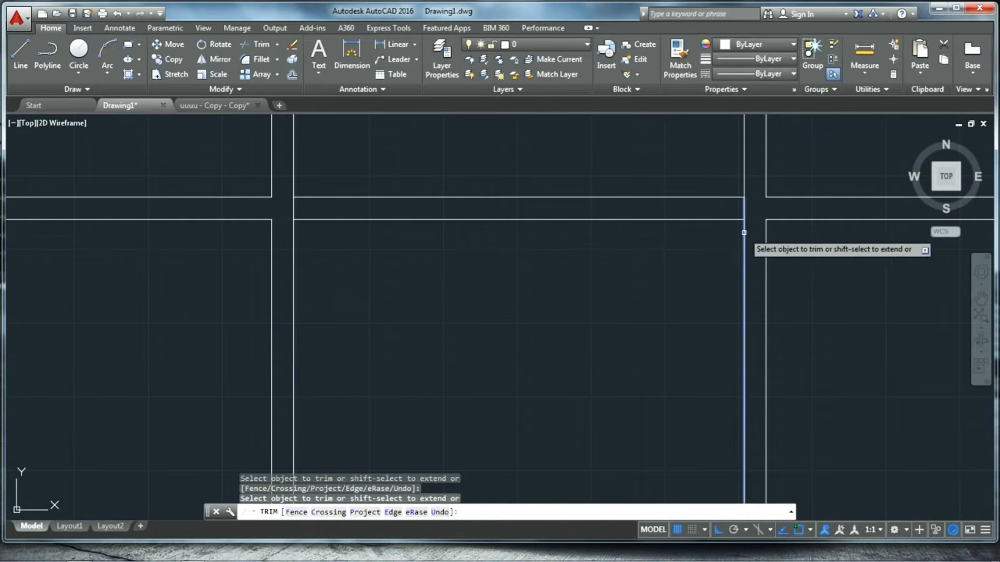
pyautogui.press('Escape')
# Step: Erase the third shelf's two lines from the middle bay
pyautogui.click(625, 253)
pyautogui.click(520, 171)
pyautogui.press('Delete')
pyautogui.scroll(-3, 464, 199)
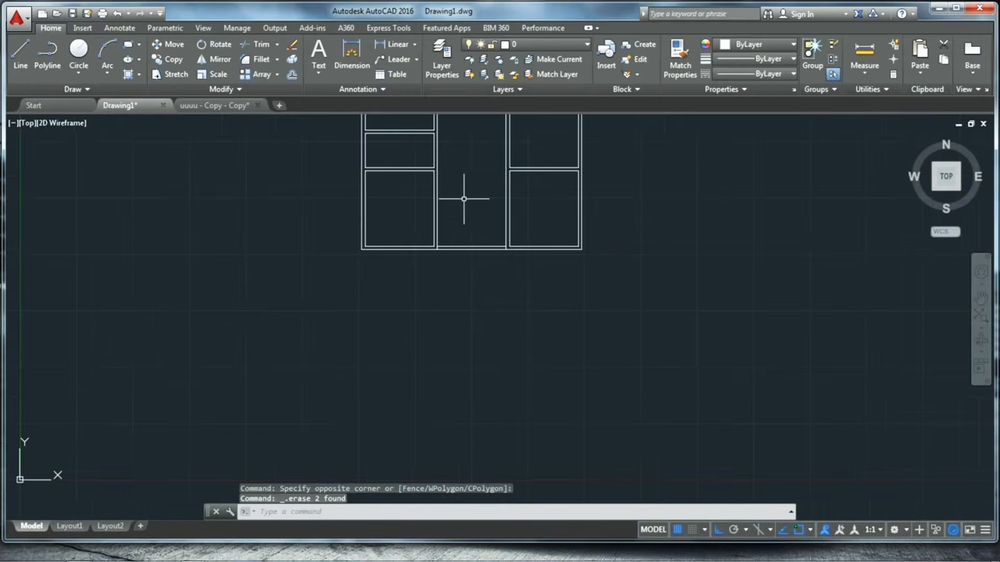
# Step: Offset the middle bay's inner bottom line 120 upward
pyautogui.scroll(4, 451, 286)
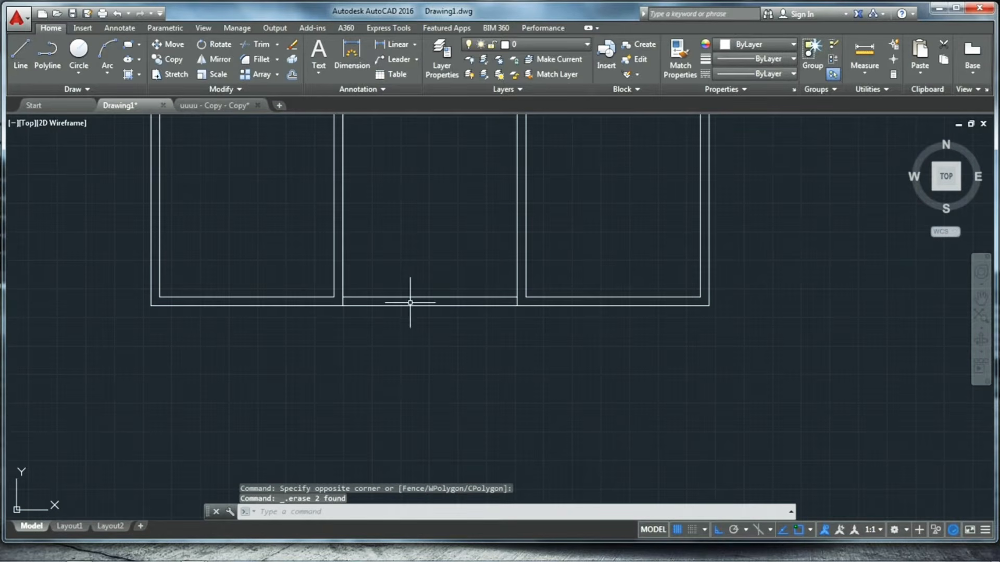
pyautogui.write('off')
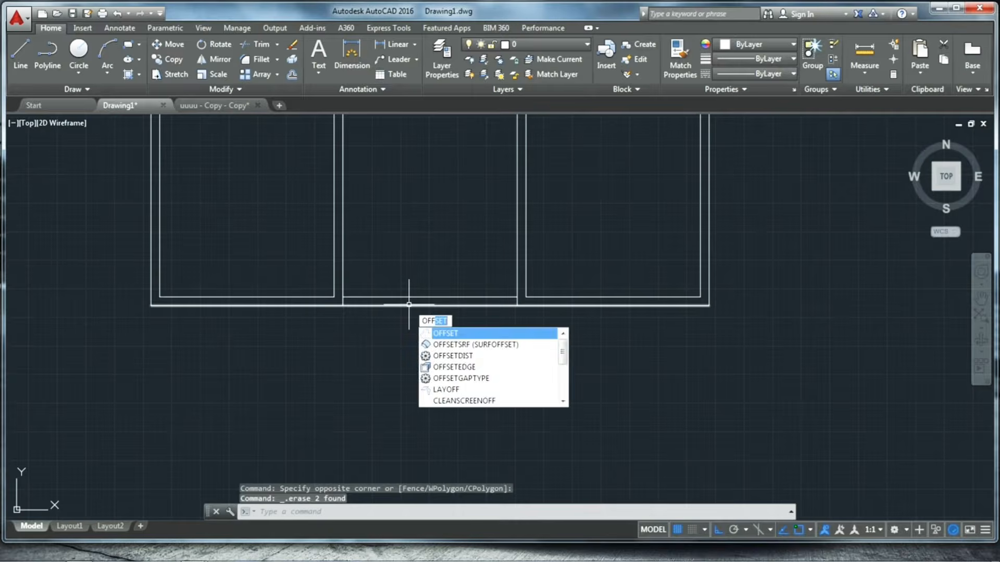
pyautogui.press('Return')
pyautogui.press('Return')
pyautogui.click(405, 297)
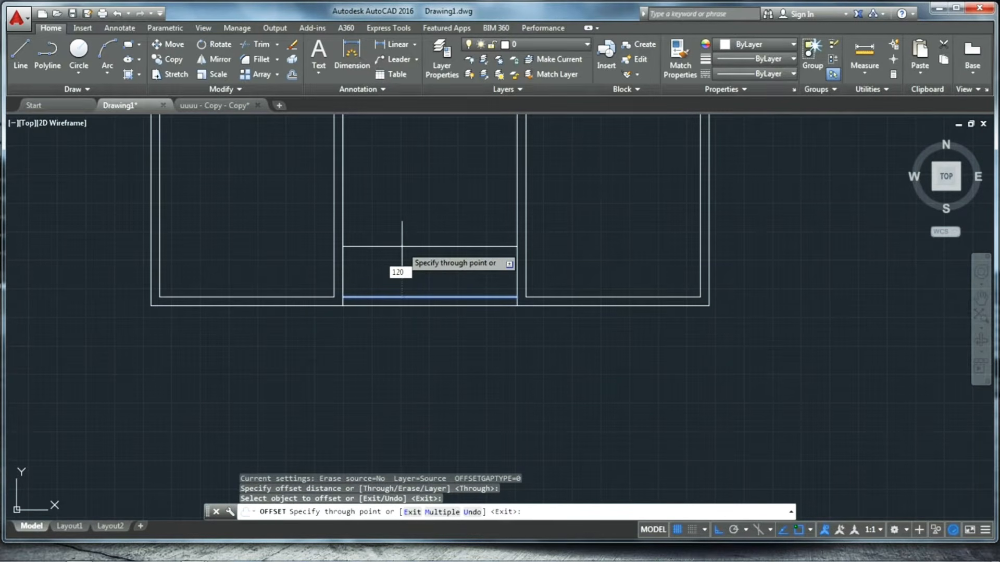
pyautogui.write('120')
pyautogui.press('Return')
pyautogui.scroll(-2, 401, 320)
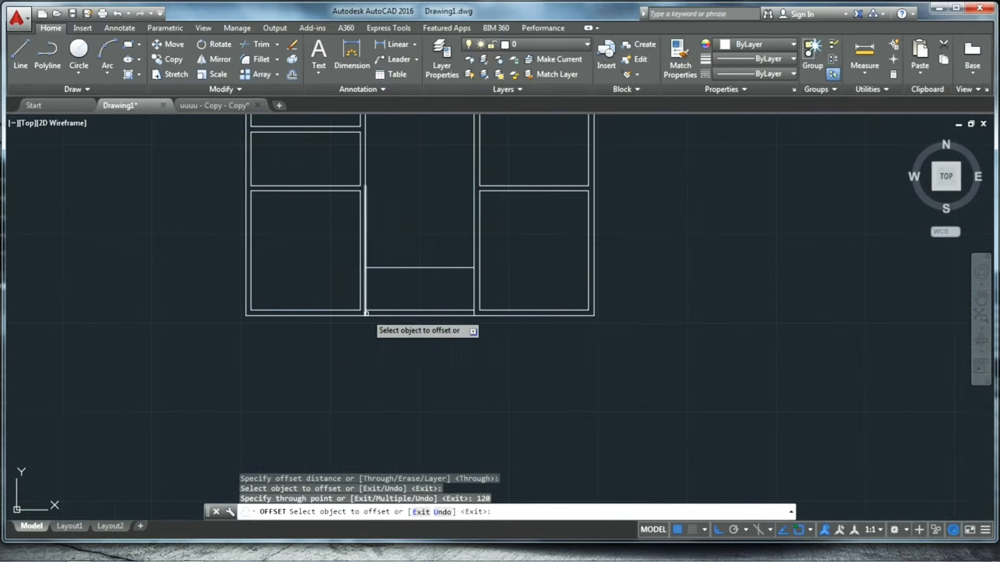
# Step: Offset the middle bay's inner bottom line 75 downward, below the unit's outer bottom line
pyautogui.scroll(3, 366, 313)
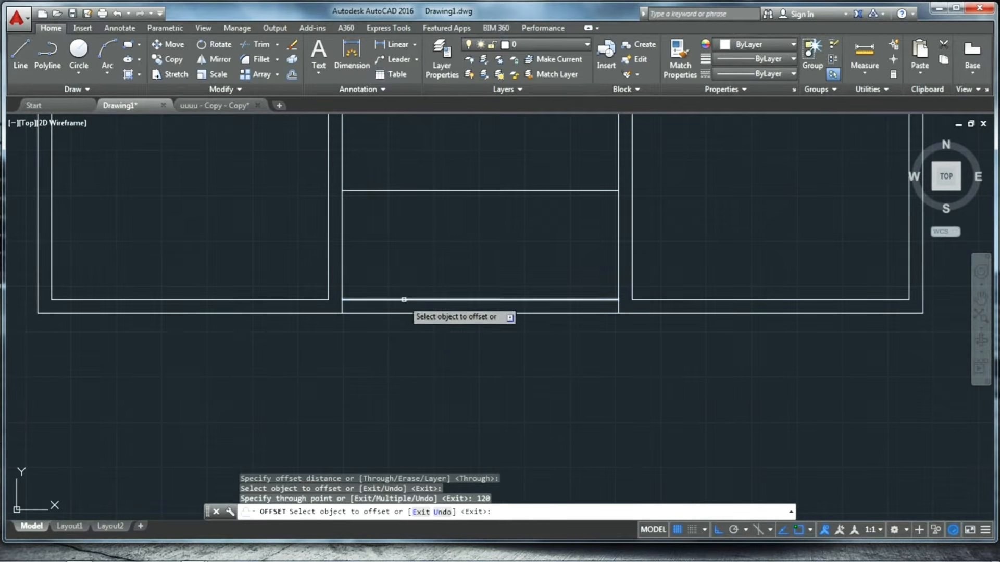
pyautogui.click(404, 299)
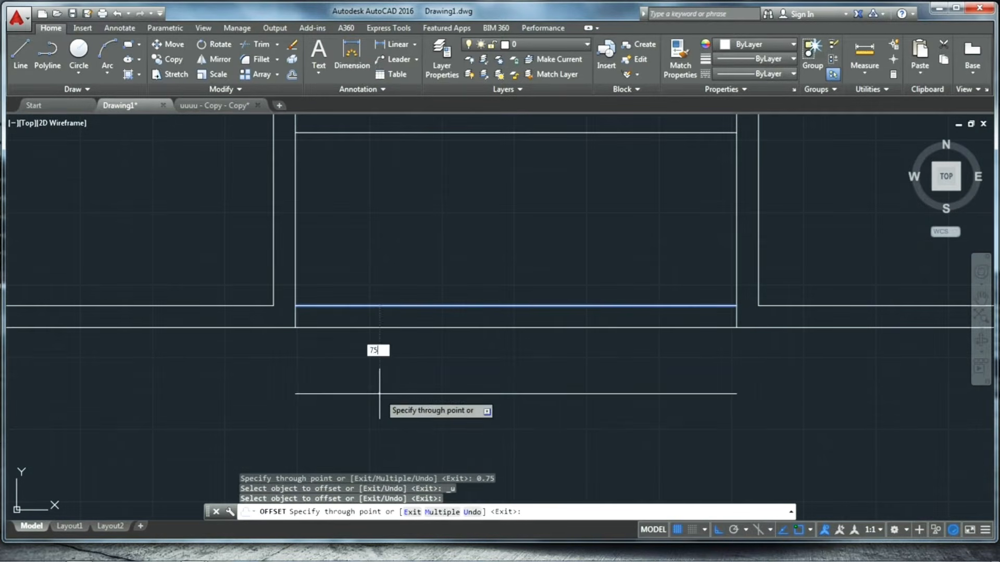
pyautogui.press('Return')
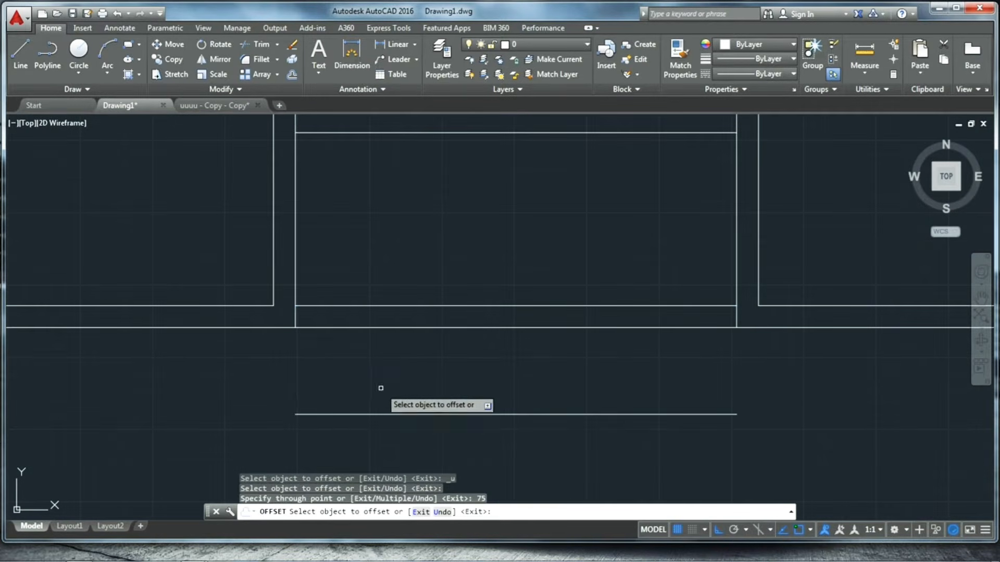
pyautogui.scroll(-3, 402, 283)
pyautogui.scroll(2, 458, 290)
pyautogui.press('Escape')
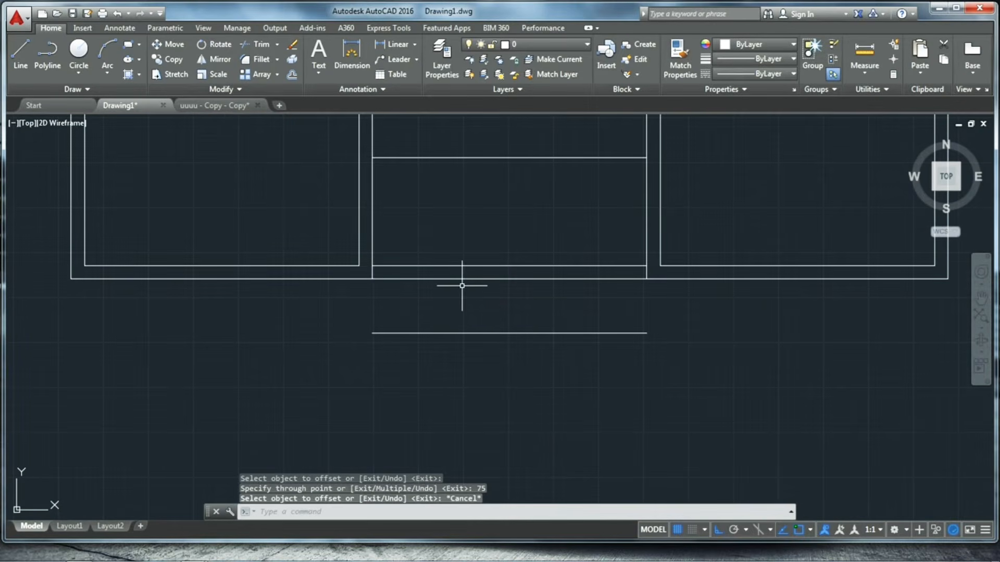
# Step: Trim the outer bottom line out of the middle bay and erase that bay's inner bottom line
pyautogui.press('Return')
pyautogui.press('Return')
pyautogui.press('Escape')
pyautogui.click(487, 295)
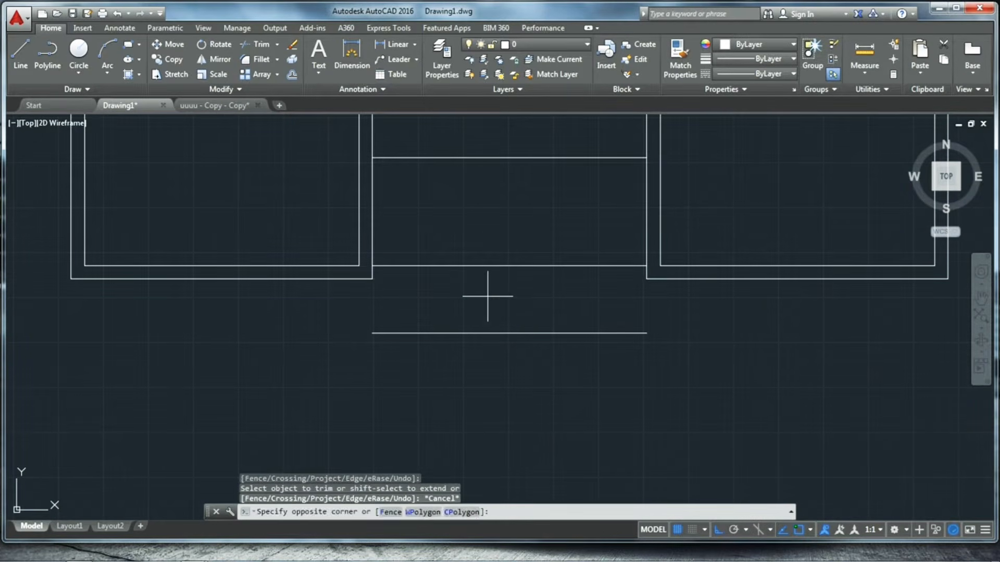
pyautogui.click(454, 237)
pyautogui.press('Delete')
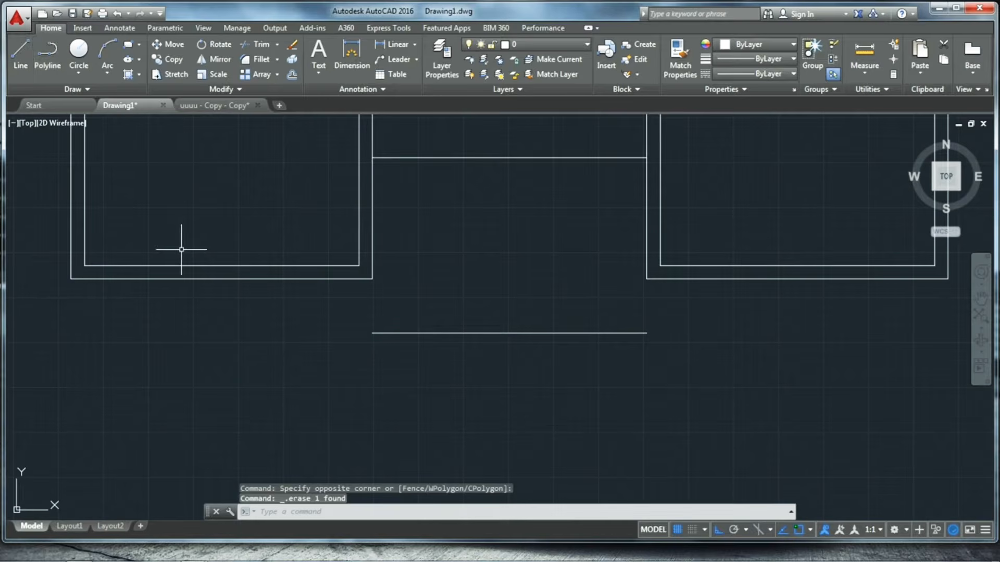
# Step: Extend the two divider lines facing the middle bay down to the lowered bottom line
pyautogui.write('tr')
pyautogui.press('Return')
pyautogui.press('Return')
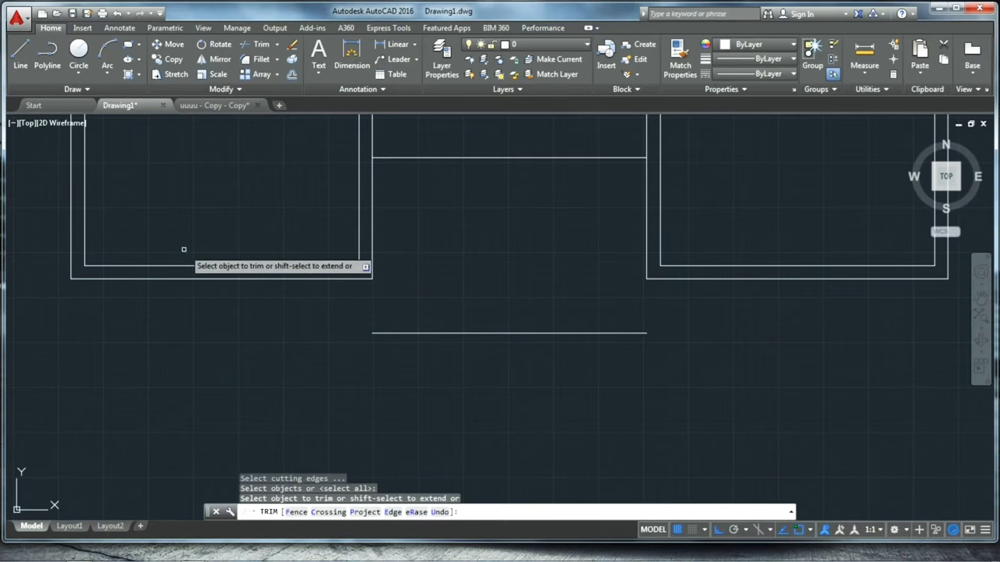
pyautogui.keyDown('shift'); pyautogui.click(374, 257); pyautogui.keyUp('shift')
pyautogui.scroll(-2, 537, 320)
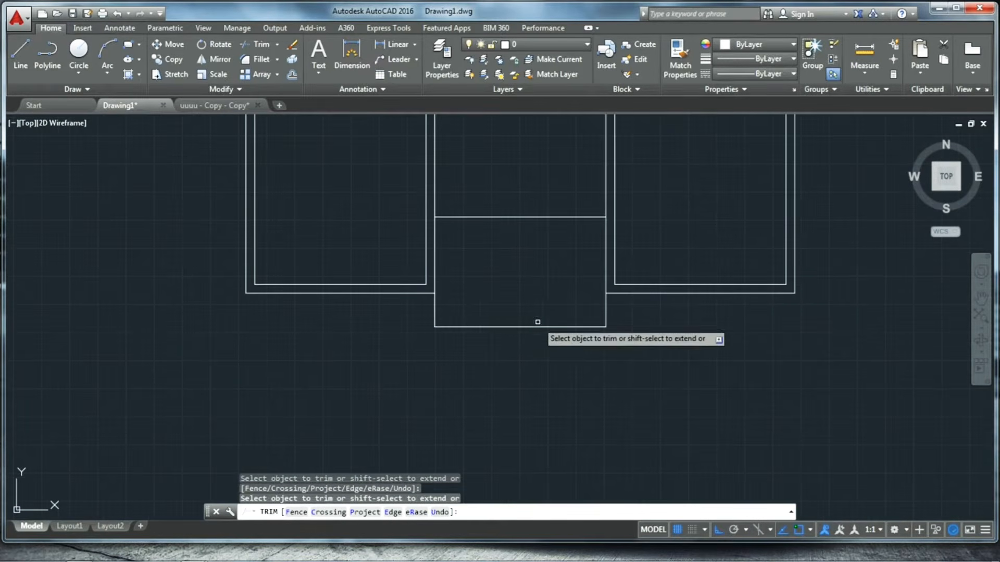
pyautogui.scroll(-4, 459, 321)
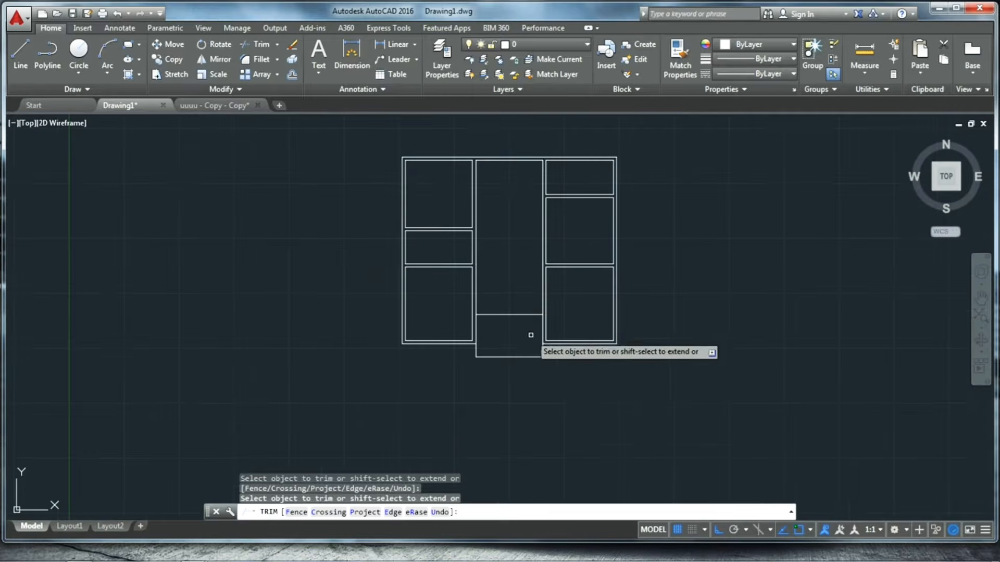
pyautogui.scroll(2, 536, 333)
pyautogui.press('Escape')
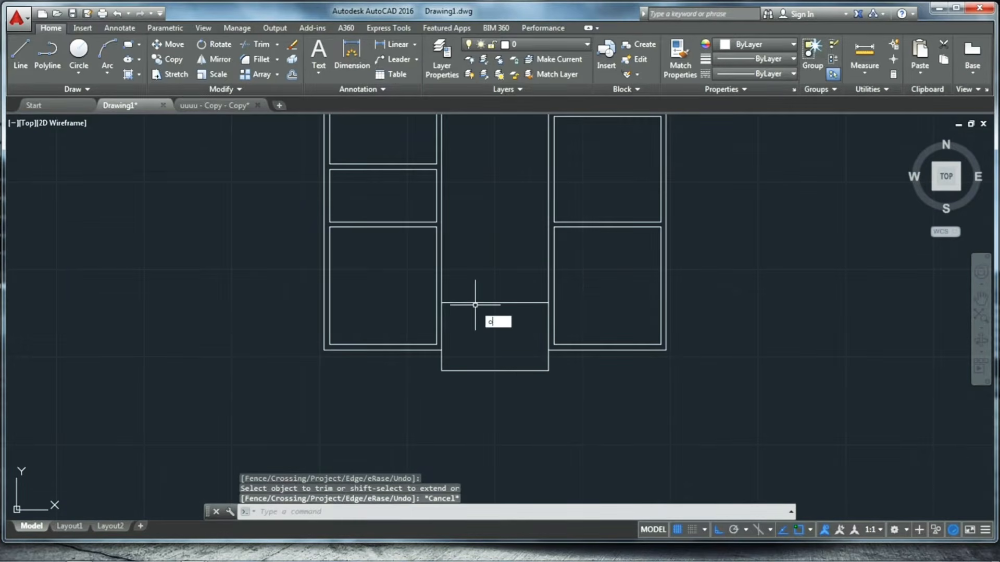
# Step: Offset the horizontal line above the middle bay's lowered bottom 15 upward to form a shelf
pyautogui.write('o')
pyautogui.press('Return')
pyautogui.press('Return')
pyautogui.click(475, 303)
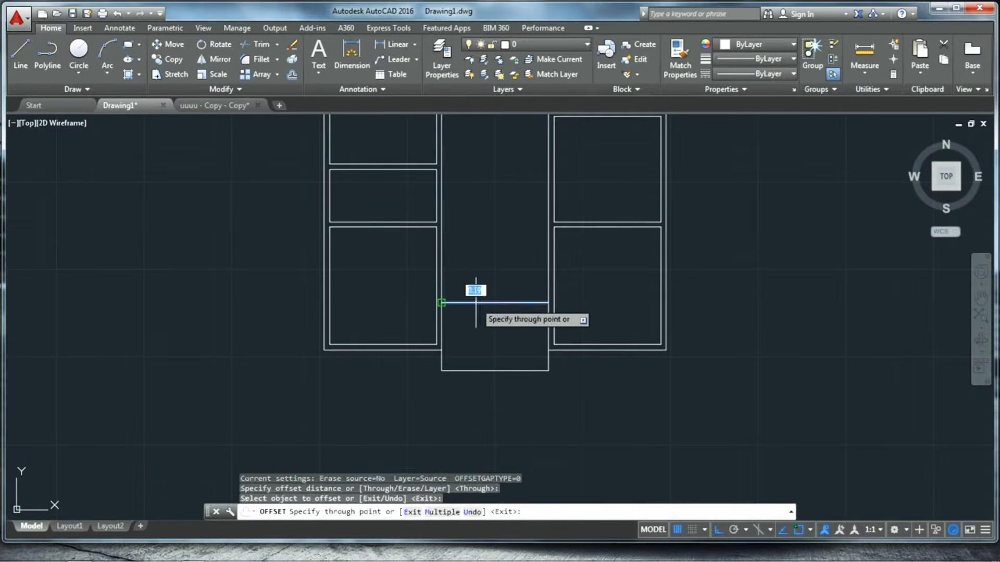
pyautogui.write('15')
pyautogui.press('Return')
pyautogui.scroll(4, 469, 312)
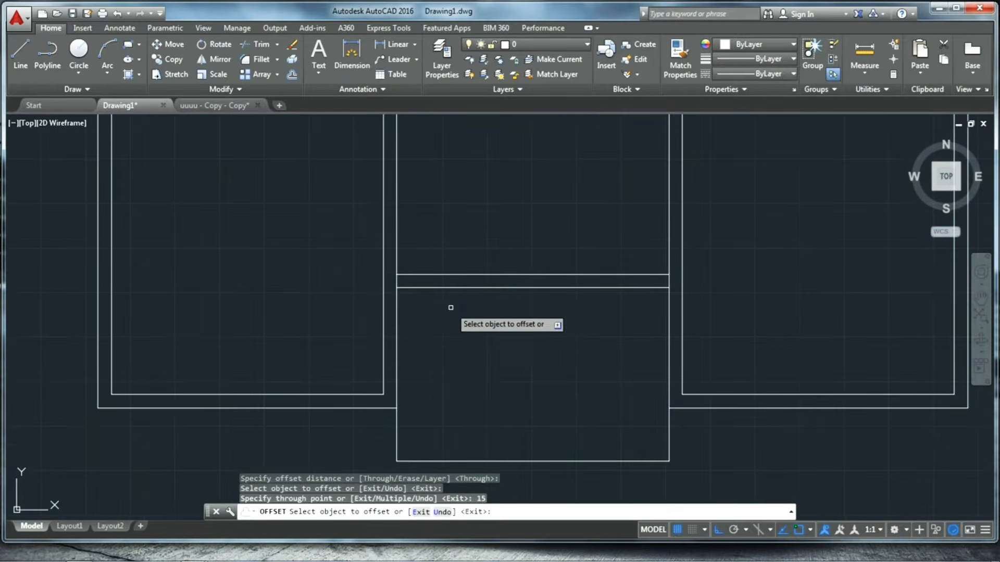
pyautogui.press('Escape')
# Step: Trim both divider lines facing the middle bay between the two lines of its lower shelf
pyautogui.write('tr')
pyautogui.press('Return')
pyautogui.press('Return')
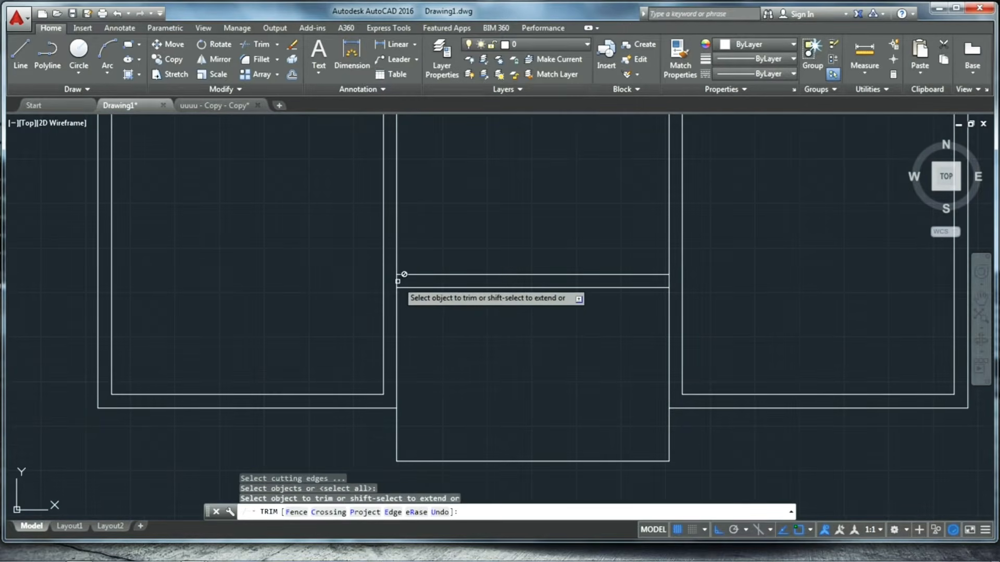
pyautogui.click(397, 283)
pyautogui.scroll(6, 399, 284)
pyautogui.click(386, 276)
pyautogui.scroll(-8, 384, 295)
pyautogui.scroll(8, 539, 270)
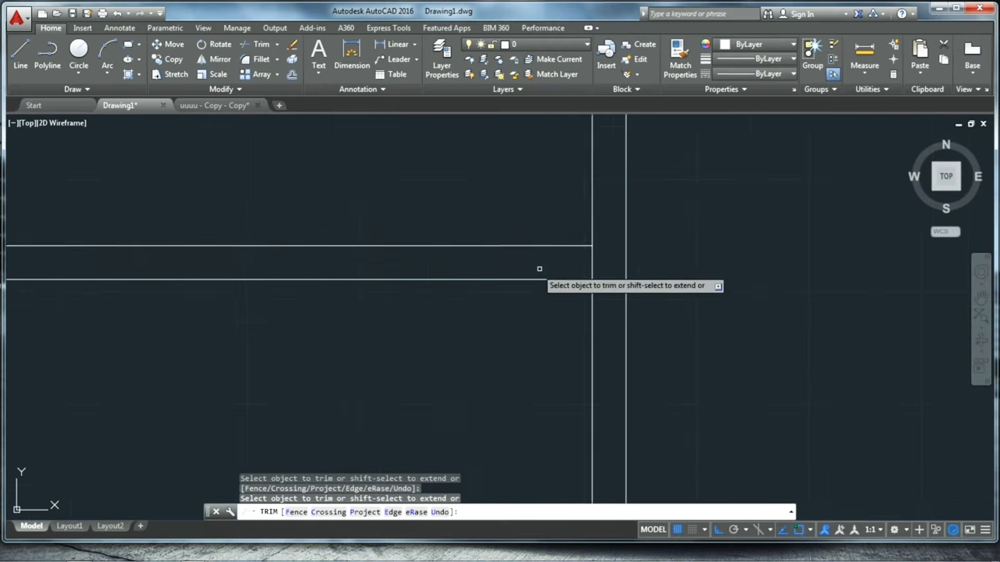
pyautogui.scroll(-8, 599, 267)
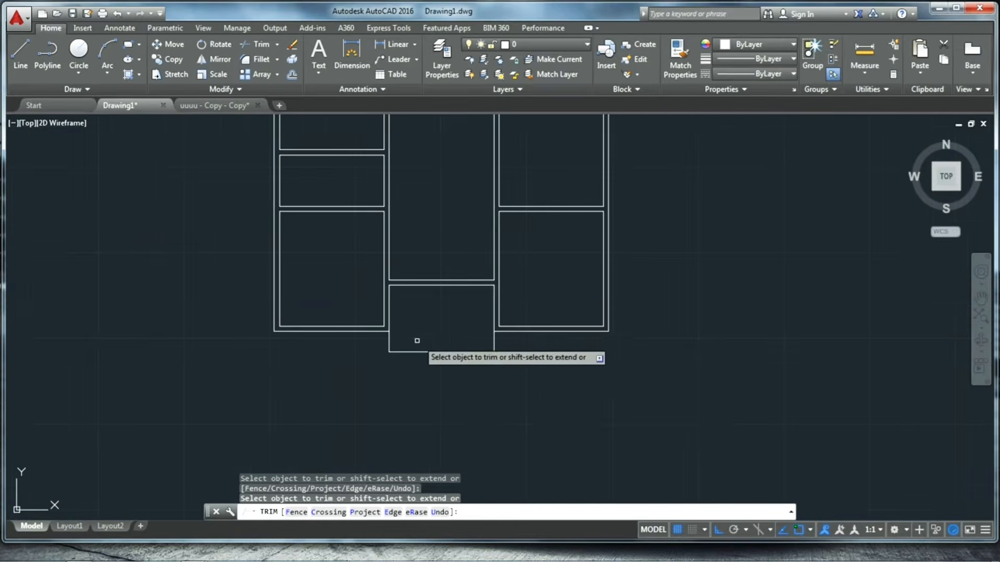
pyautogui.scroll(5, 417, 339)
pyautogui.press('Escape')
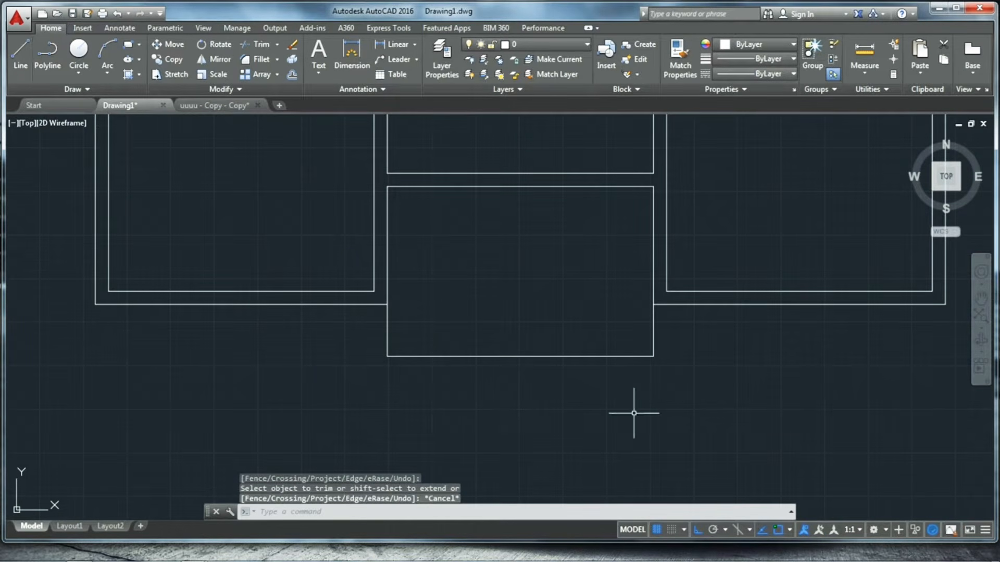
# Step: Draw a 15-wide, 30-high rectangular foot inside the bottom left corner of the lowered middle bay
pyautogui.click(21, 52)
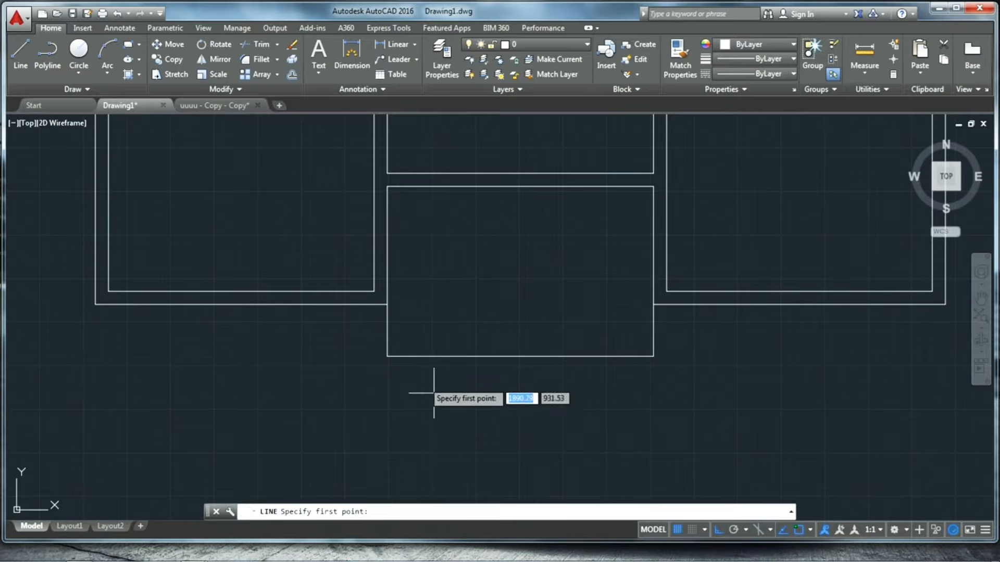
pyautogui.scroll(2, 430, 368)
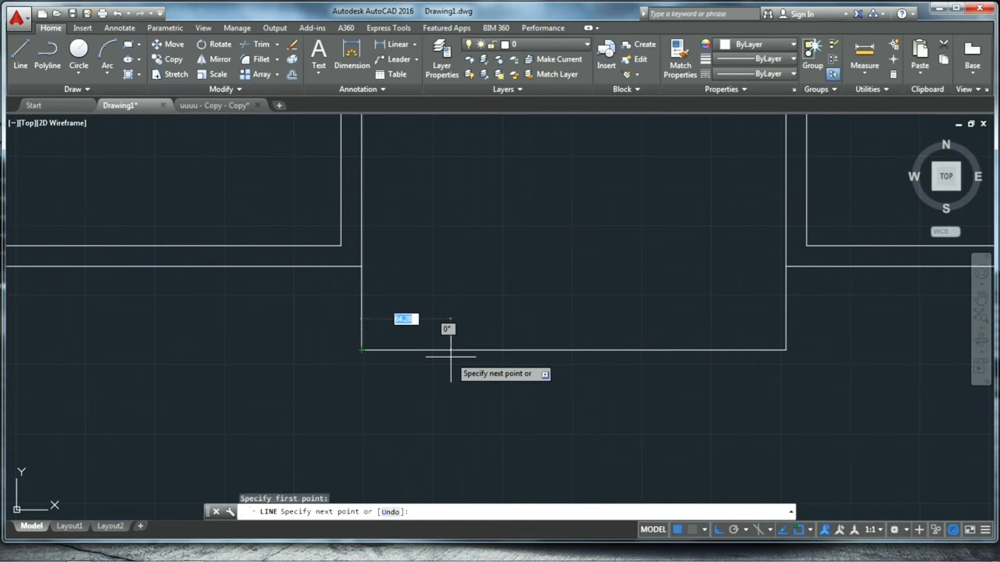
pyautogui.write('15')
pyautogui.press('Return')
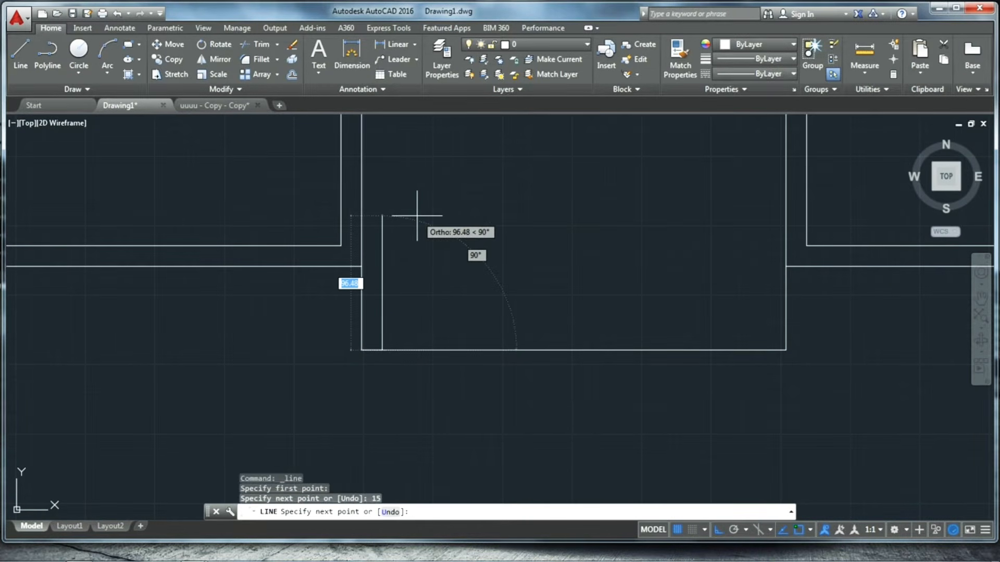
pyautogui.press('Return')
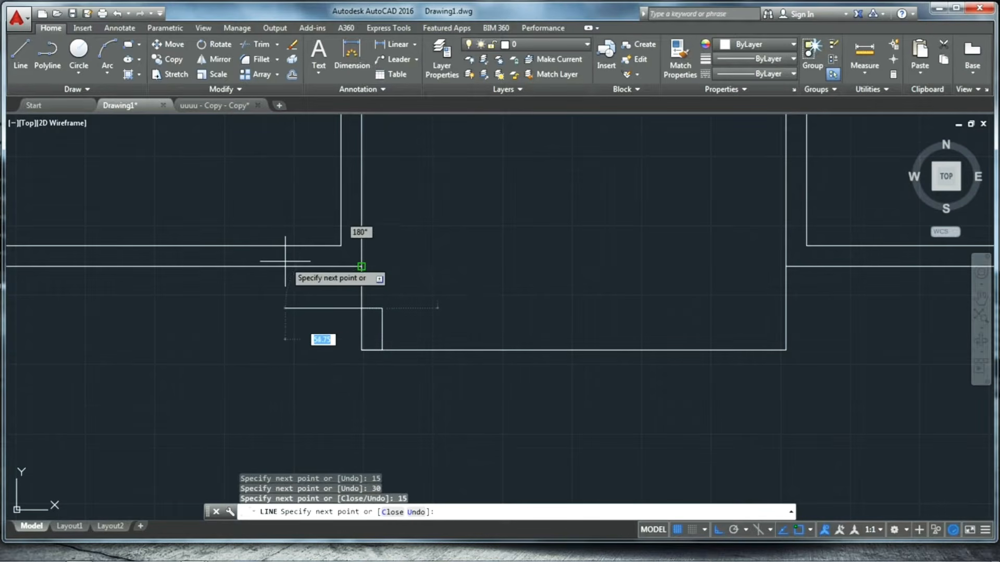
pyautogui.press('Return')
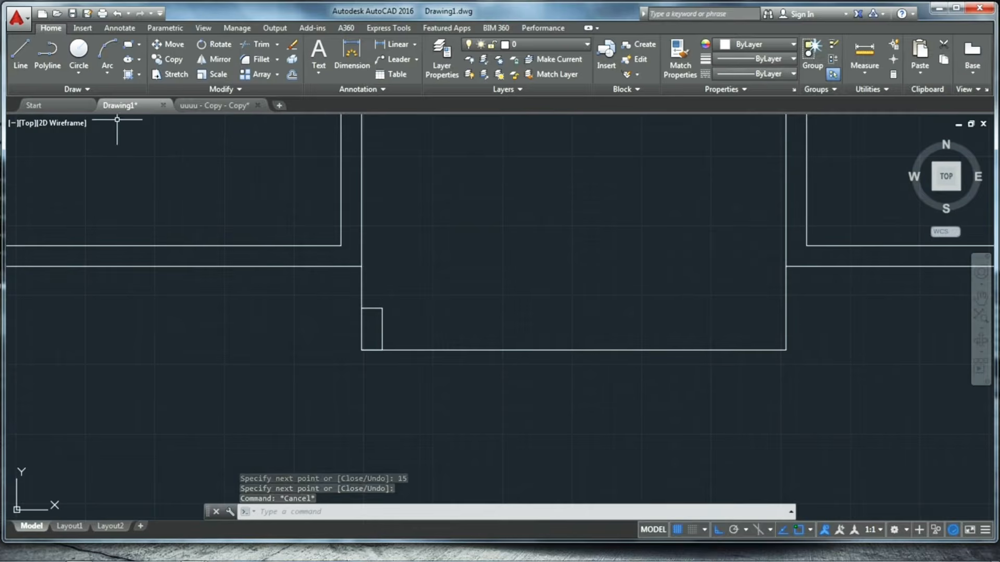
# Step: Draw a matching 15-wide, 30-high foot inside the middle bay's bottom right corner and erase the surplus line there
pyautogui.click(20, 52)
pyautogui.click(785, 349)
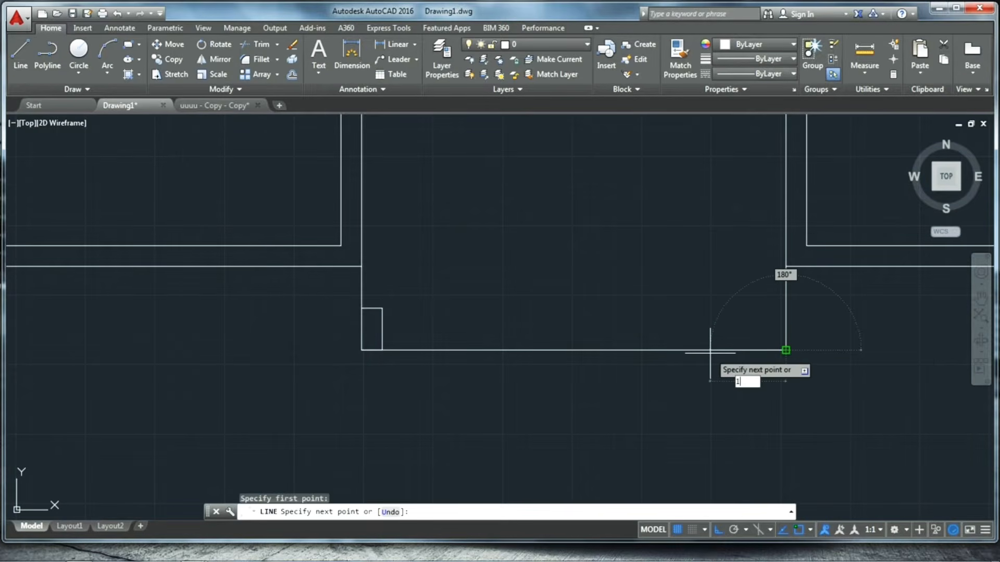
pyautogui.write('15')
pyautogui.press('Return')
pyautogui.write('30')
pyautogui.press('Return')
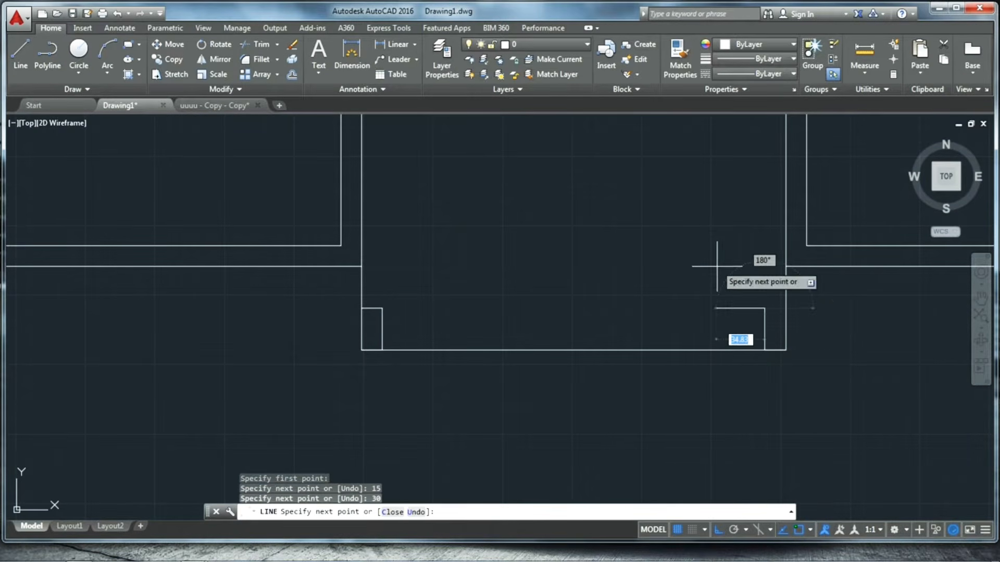
pyautogui.write('15')
pyautogui.press('Return')
pyautogui.press('Escape')
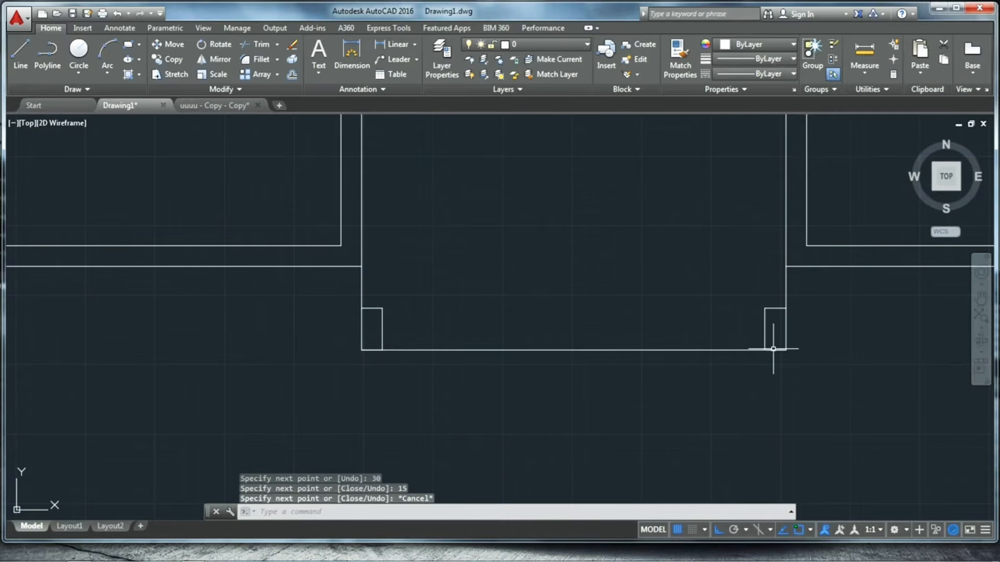
pyautogui.press('Delete')
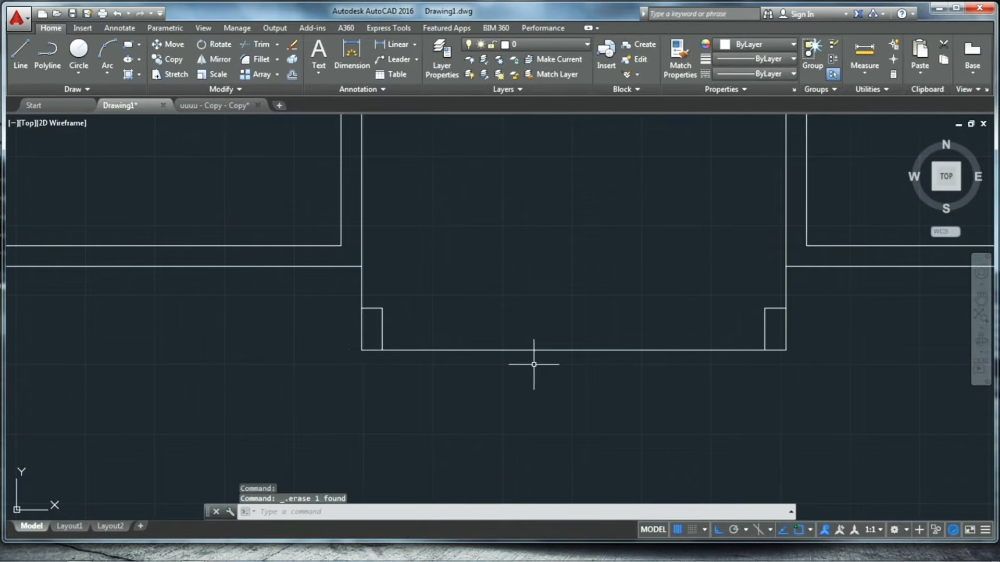
# Step: Draw a short vertical line closing the right end of the middle bay's shelf at the divider
pyautogui.scroll(-4, 533, 365)
pyautogui.scroll(-4, 537, 371)
pyautogui.scroll(4, 529, 368)
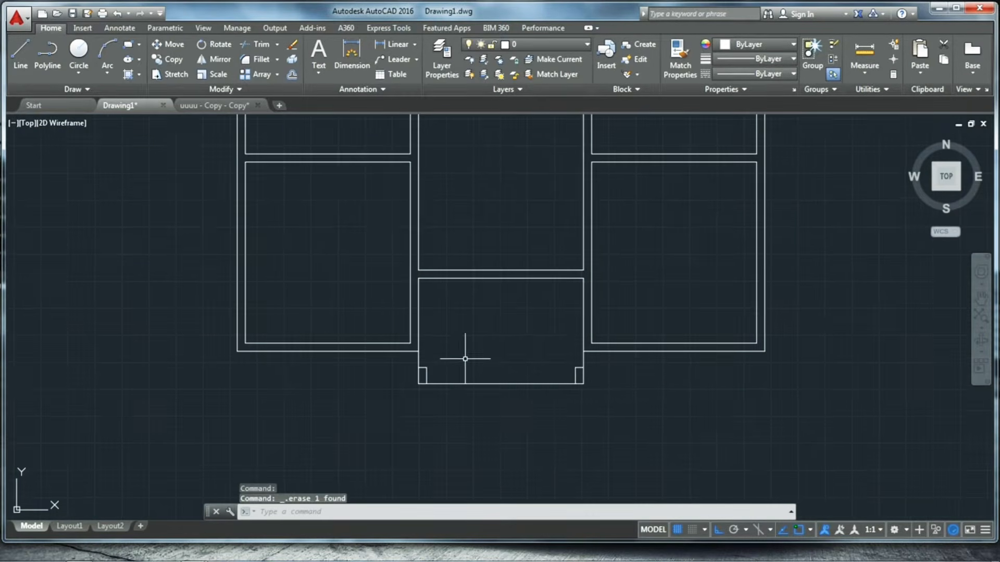
pyautogui.scroll(-4, 464, 351)
pyautogui.scroll(2, 527, 331)
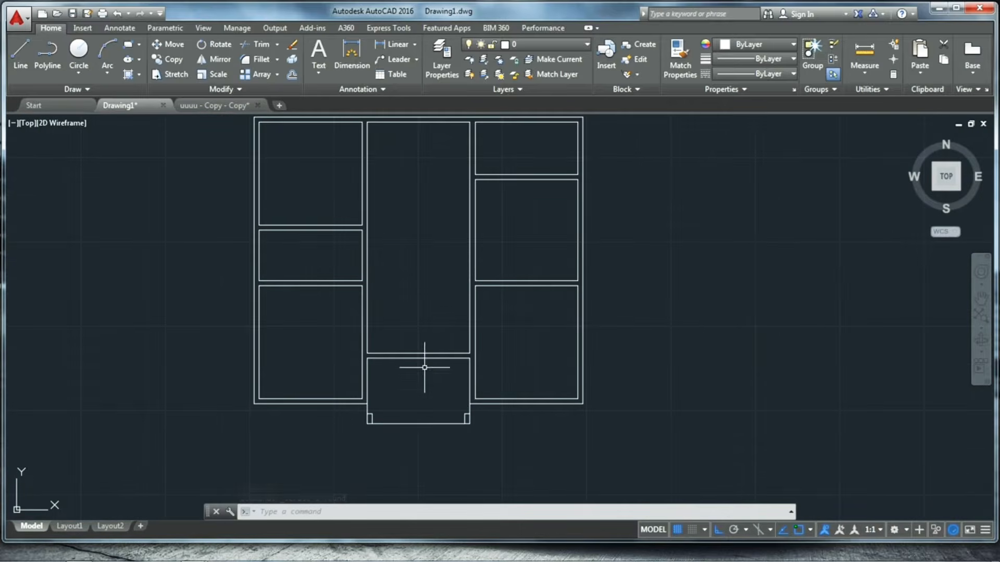
pyautogui.scroll(-2, 418, 361)
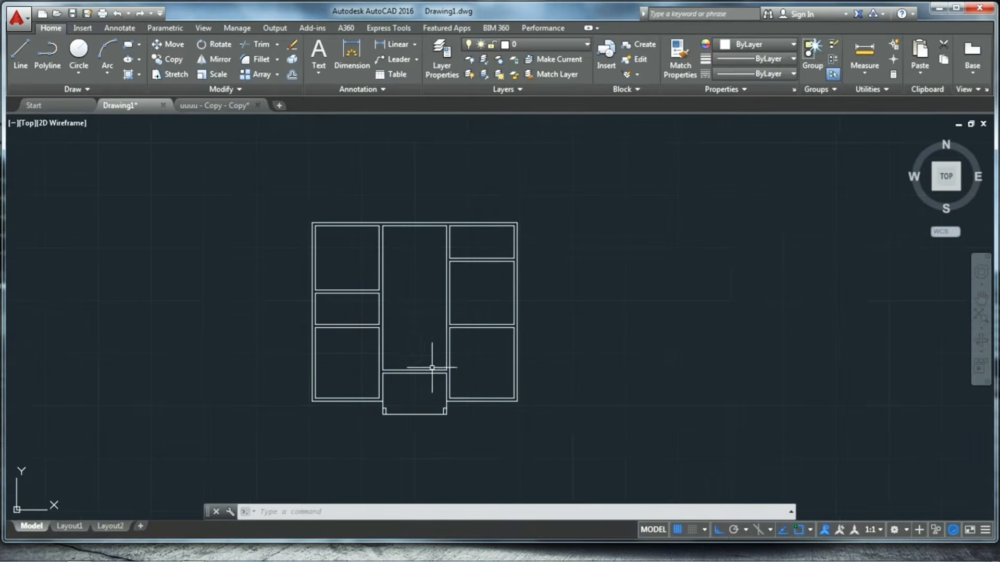
pyautogui.scroll(6, 424, 368)
pyautogui.click(20, 57)
pyautogui.scroll(4, 495, 398)
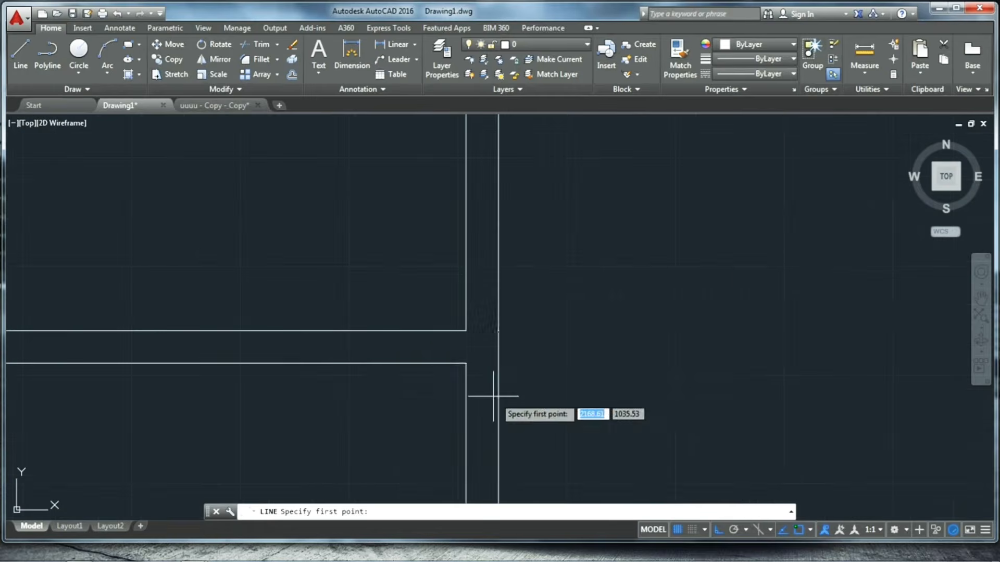
pyautogui.click(466, 363)
pyautogui.press('Escape')
pyautogui.press('Escape')
pyautogui.scroll(2, 300, 294)
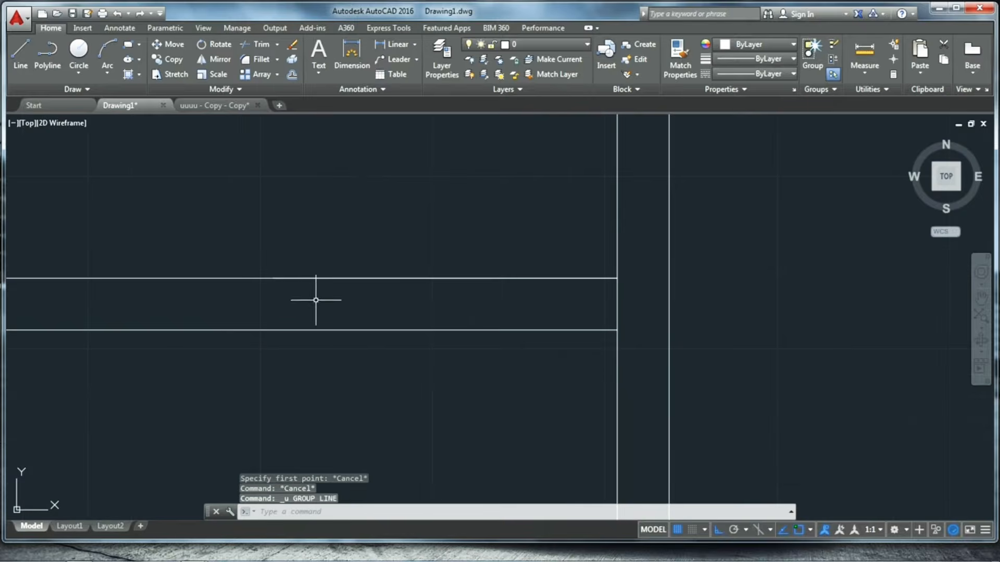
# Step: Offset the middle shelf's right end line 100 to the left
pyautogui.press('Return')
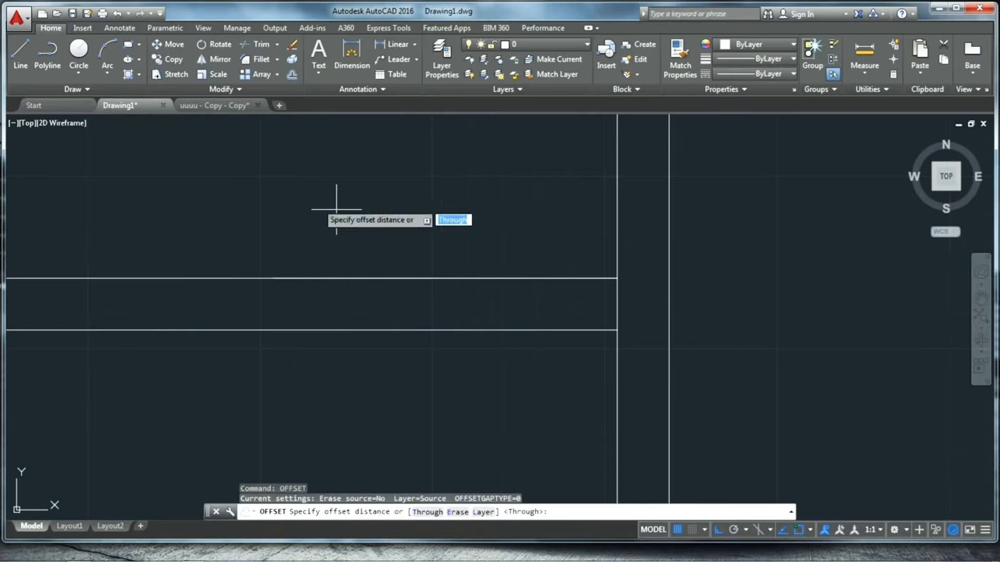
pyautogui.press('Return')
pyautogui.click(617, 325)
pyautogui.press('Return')
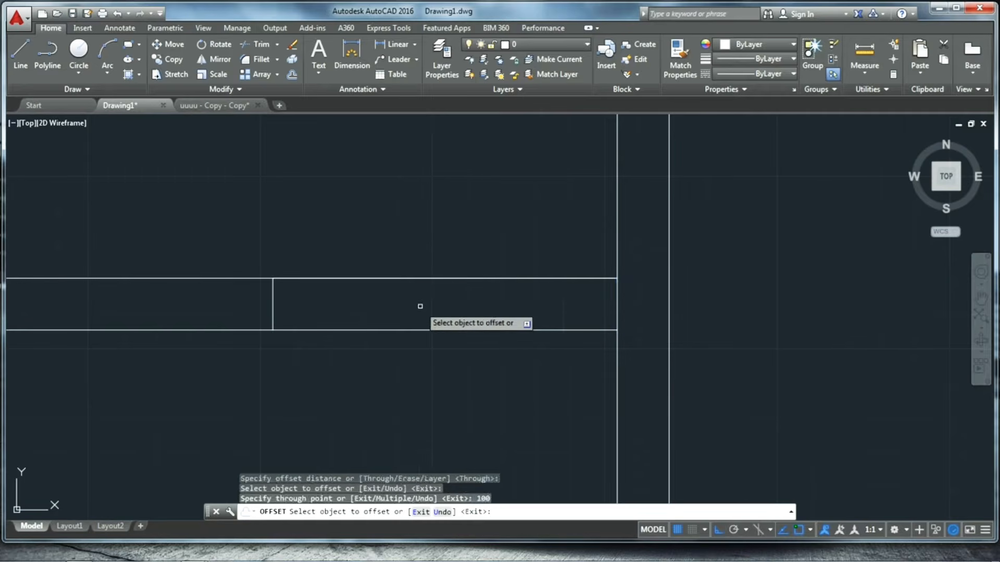
pyautogui.press('Escape')
pyautogui.press('Escape')
# Step: Trim the middle shelf's lines to the right of the offset line and erase the leftover upper segment
pyautogui.write('tr')
pyautogui.press('Return')
pyautogui.press('Return')
pyautogui.click(438, 377)
pyautogui.click(375, 237)
pyautogui.press('Escape')
pyautogui.click(403, 278)
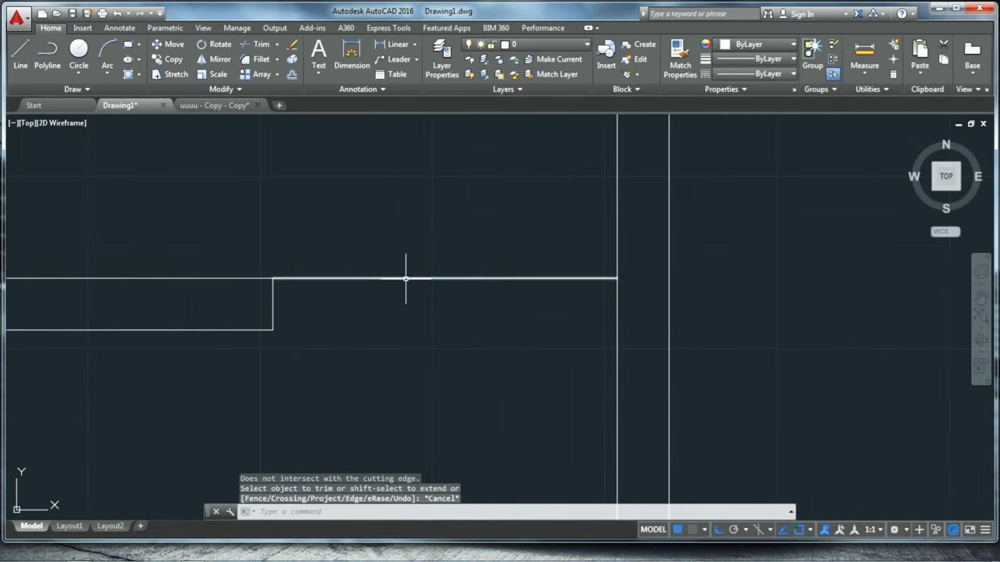
pyautogui.press('Delete')
# Step: Draw a short vertical line closing the right end of the left column's lower shelf
pyautogui.scroll(-3, 391, 282)
pyautogui.scroll(-2, 394, 289)
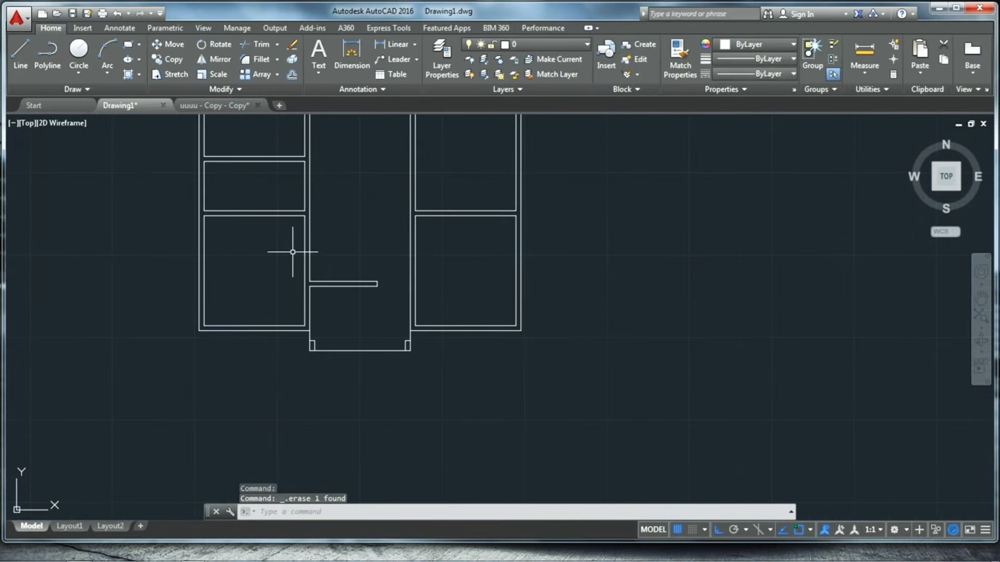
pyautogui.click(20, 52)
pyautogui.scroll(5, 321, 238)
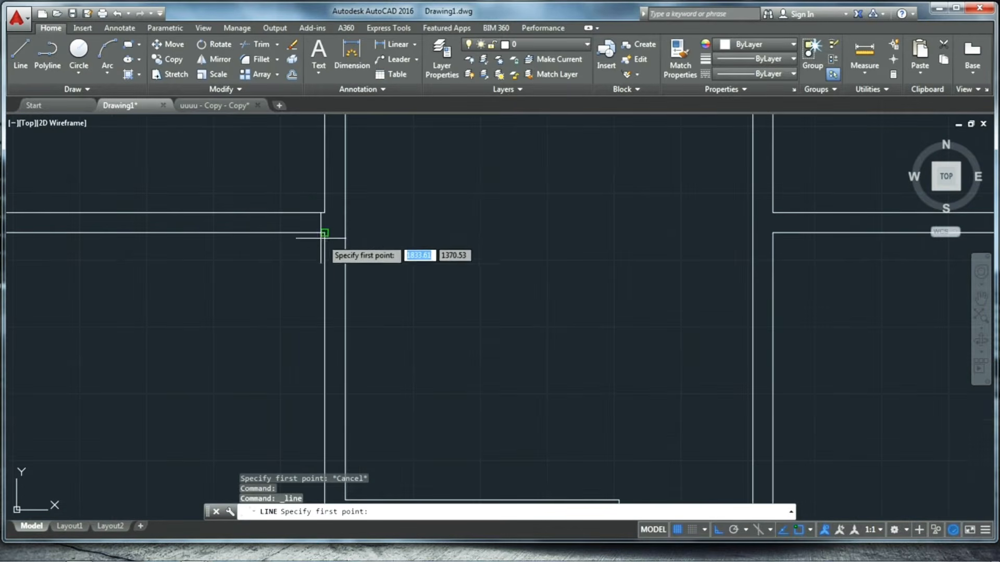
pyautogui.click(324, 232)
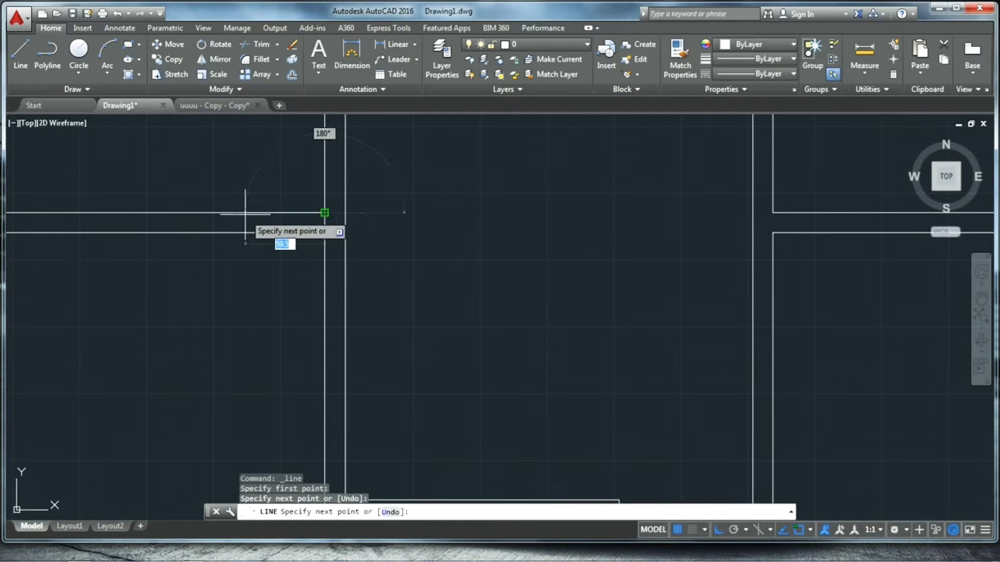
pyautogui.press('Escape')
# Step: Offset the end line of the left column's lower shelf 90 to the left
pyautogui.write('c')
pyautogui.press('Return')
pyautogui.press('Return')
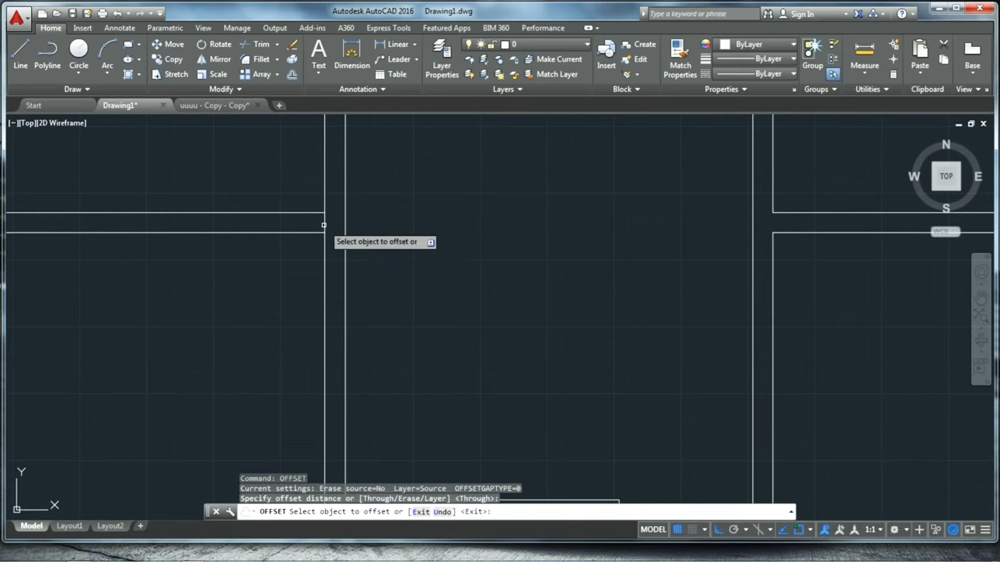
pyautogui.click(221, 214)
pyautogui.scroll(-2, 214, 222)
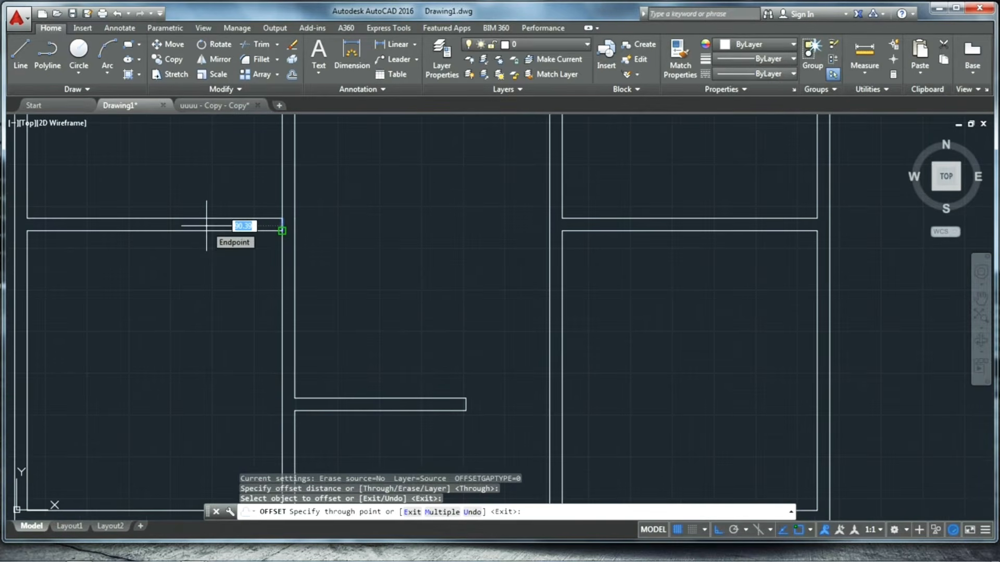
pyautogui.write('90')
pyautogui.press('Return')
pyautogui.press('Escape')
# Step: Trim the left column's lower shelf lines between the offset line and the divider
pyautogui.scroll(-2, 235, 289)
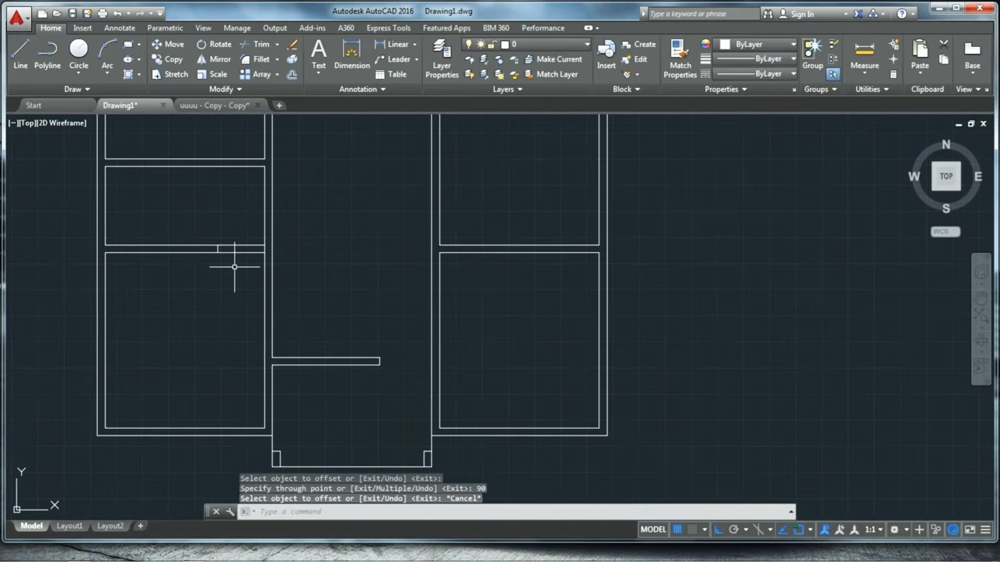
pyautogui.press('Escape')
pyautogui.write('tr')
pyautogui.press('Return')
pyautogui.press('Return')
pyautogui.click(240, 263)
pyautogui.click(232, 229)
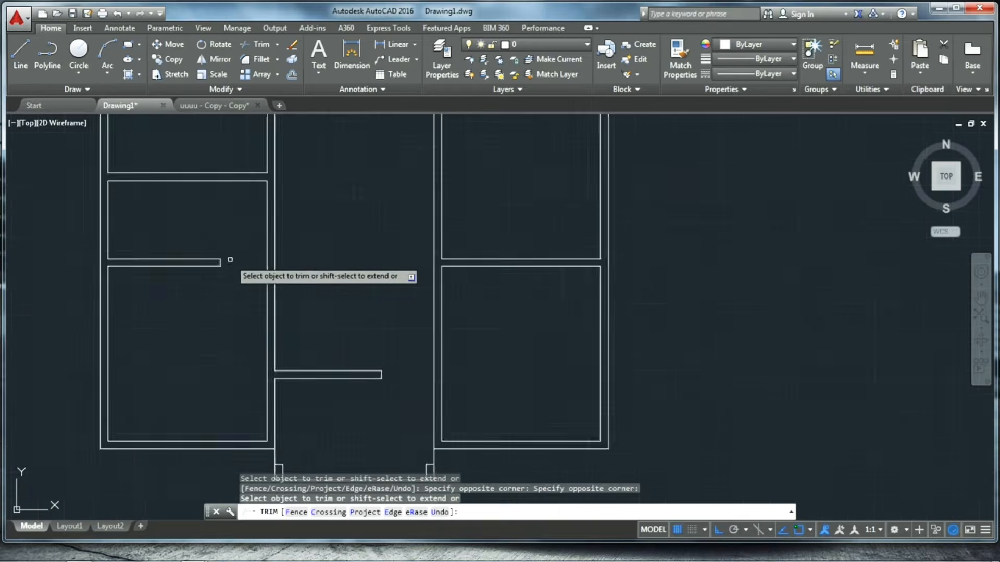
# Step: Draw a short vertical line closing the right end of the left column's upper shelf
pyautogui.scroll(2, 204, 252)
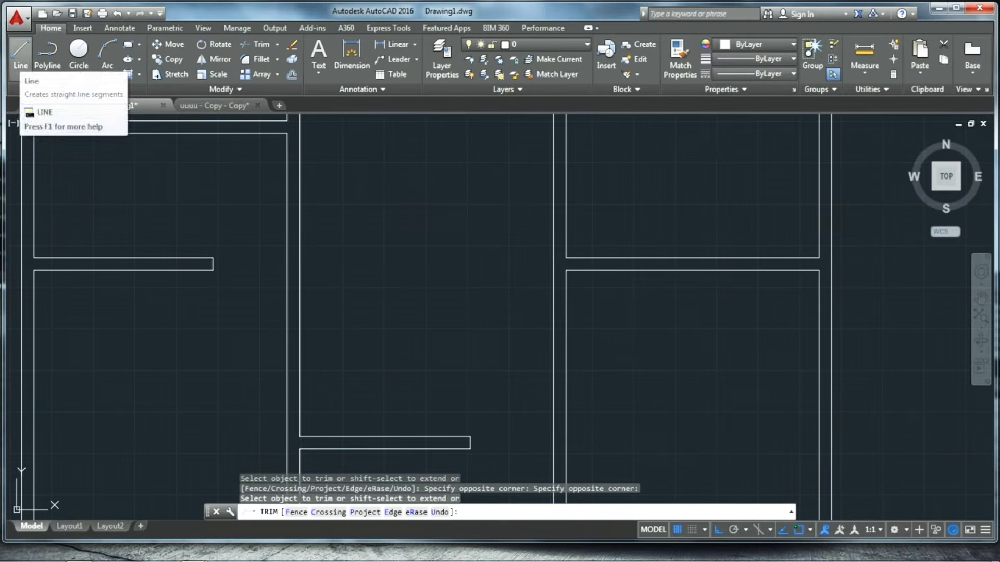
pyautogui.click(20, 55)
pyautogui.scroll(3, 247, 201)
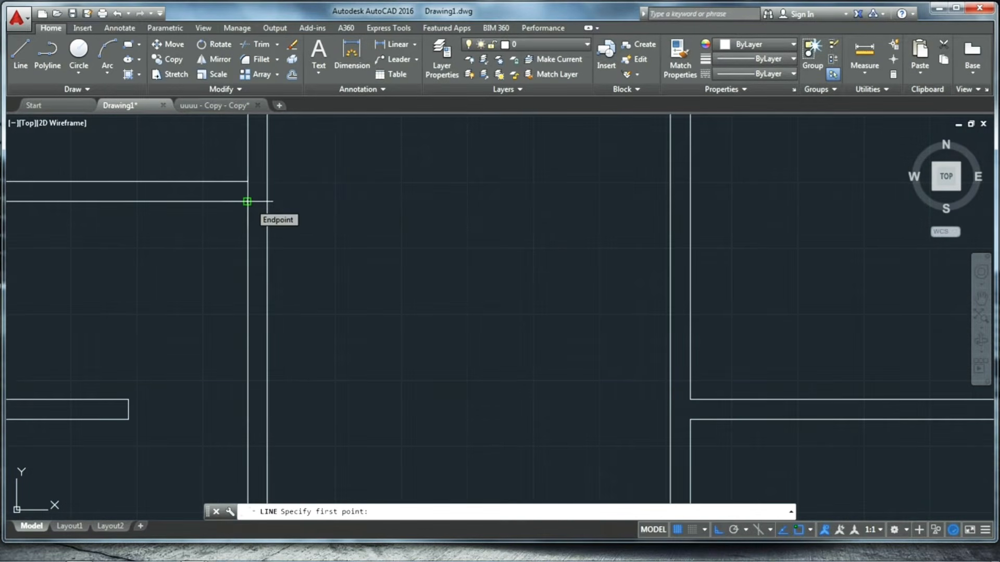
pyautogui.click(248, 183)
pyautogui.press('Escape')
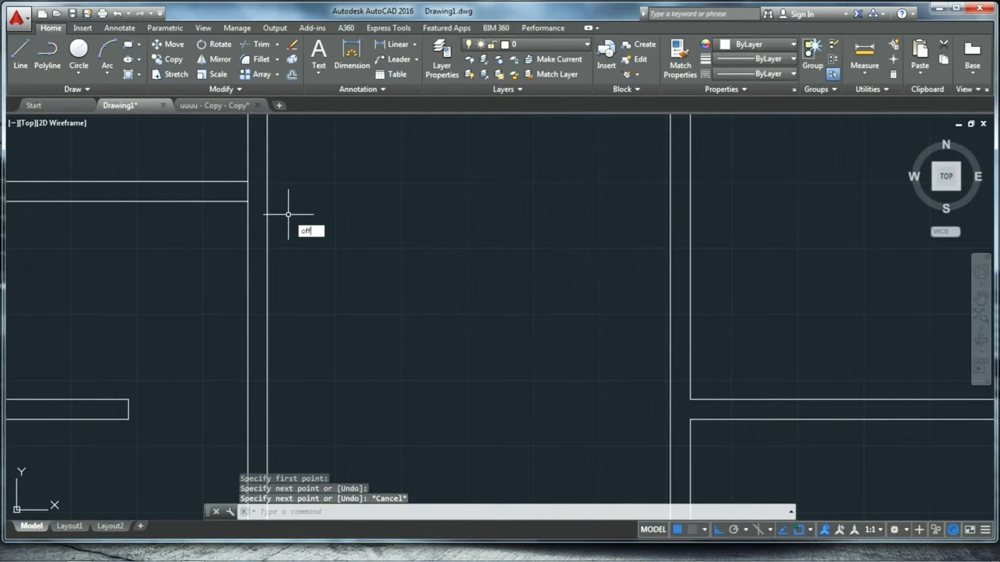
# Step: Offset the end line of the left column's upper shelf 90 to the left
pyautogui.write('off')
pyautogui.press('Return')
pyautogui.press('Return')
pyautogui.click(247, 193)
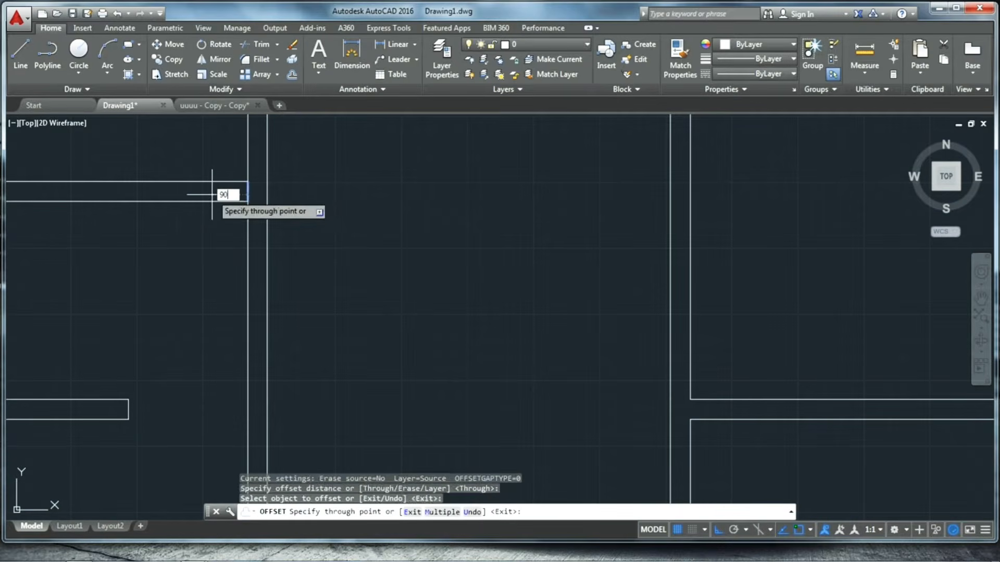
pyautogui.press('Return')
pyautogui.press('Escape')
# Step: Trim the left column's upper shelf lines between the offset line and the divider
pyautogui.write('tr')
pyautogui.press('Return')
pyautogui.press('Return')
pyautogui.click(166, 210)
pyautogui.click(192, 169)
pyautogui.scroll(-2, 290, 211)
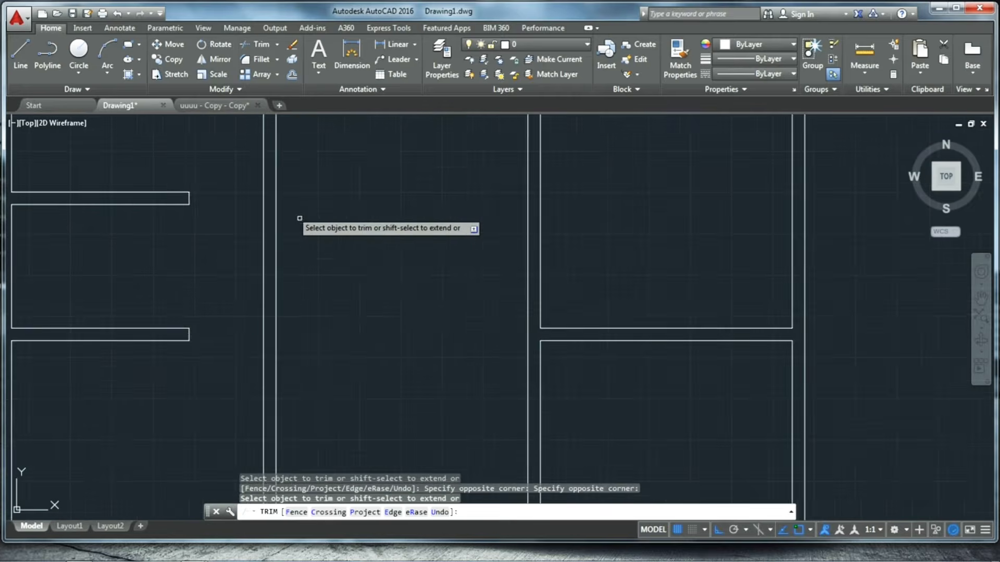
# Step: Draw a vertical line joining the free ends of the left column's two shortened shelves
pyautogui.scroll(-2, 307, 234)
pyautogui.scroll(2, 264, 267)
pyautogui.click(21, 52)
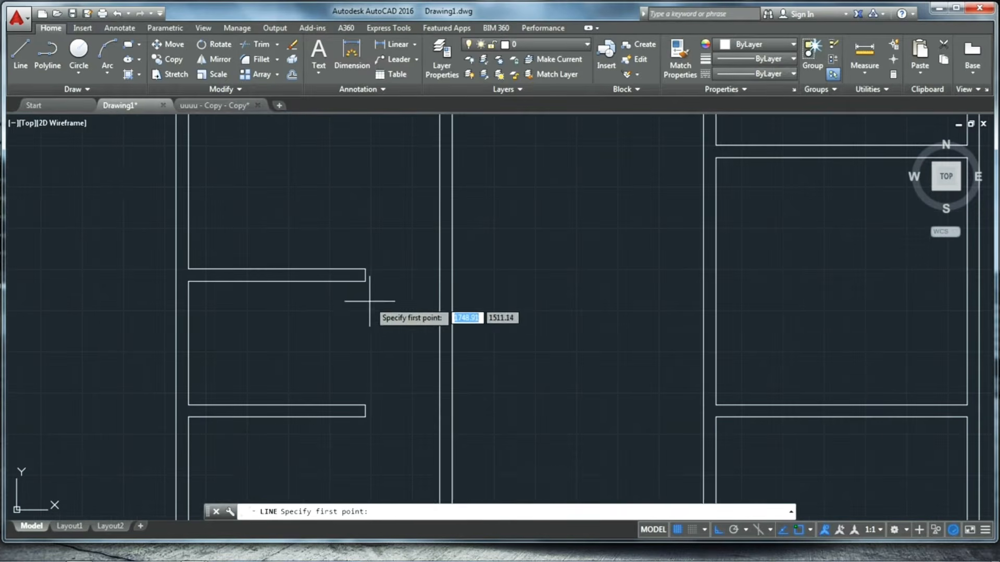
pyautogui.scroll(2, 368, 301)
pyautogui.click(360, 275)
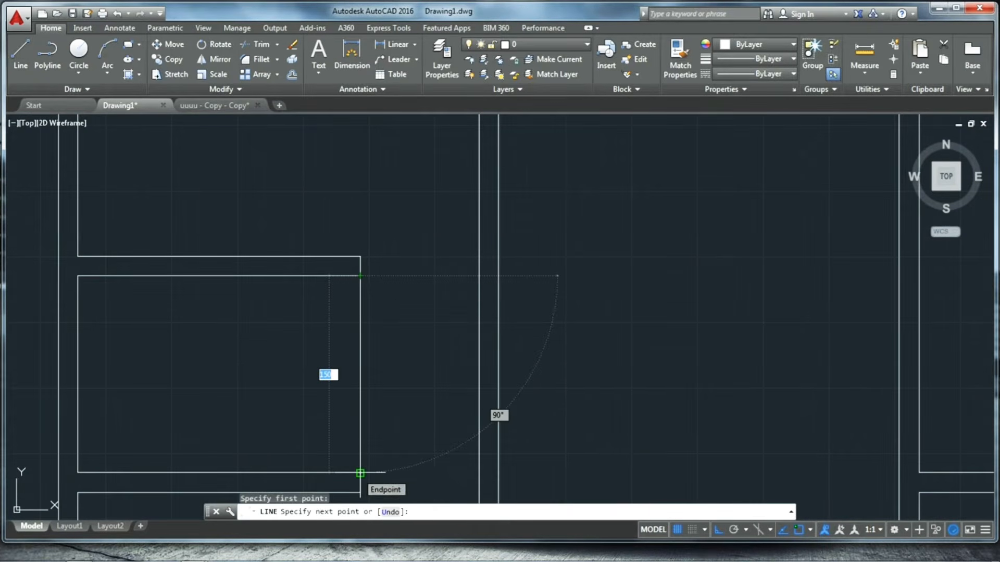
pyautogui.click(361, 473)
pyautogui.press('Escape')
pyautogui.press('Escape')
# Step: Offset the vertical line joining the two shortened shelves 15 to the left to form an upright panel
pyautogui.write('o')
pyautogui.press('Return')
pyautogui.press('Return')
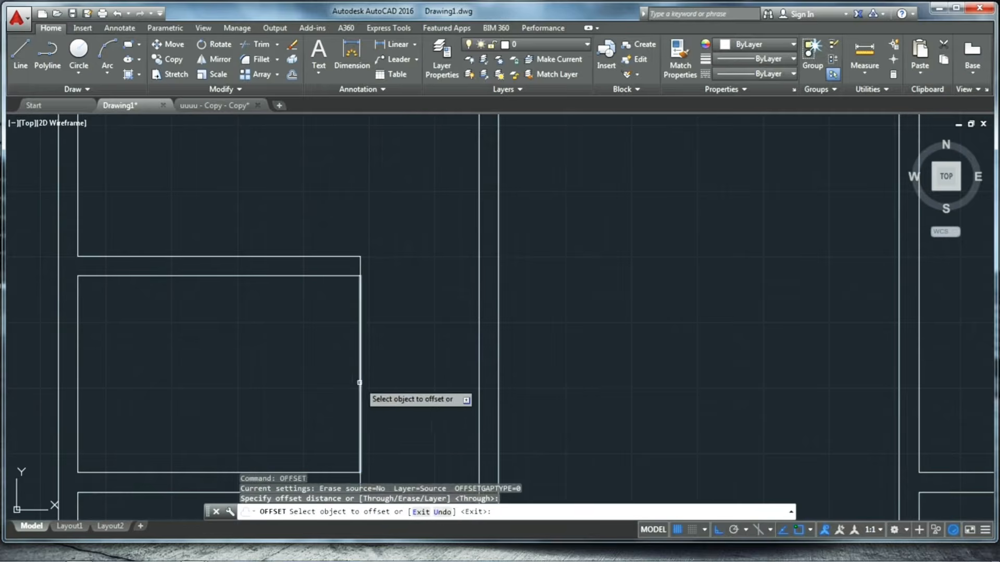
pyautogui.click(359, 379)
pyautogui.write('15')
pyautogui.press('Return')
pyautogui.scroll(-3, 311, 375)
pyautogui.scroll(3, 323, 391)
pyautogui.press('Escape')
pyautogui.press('Escape')
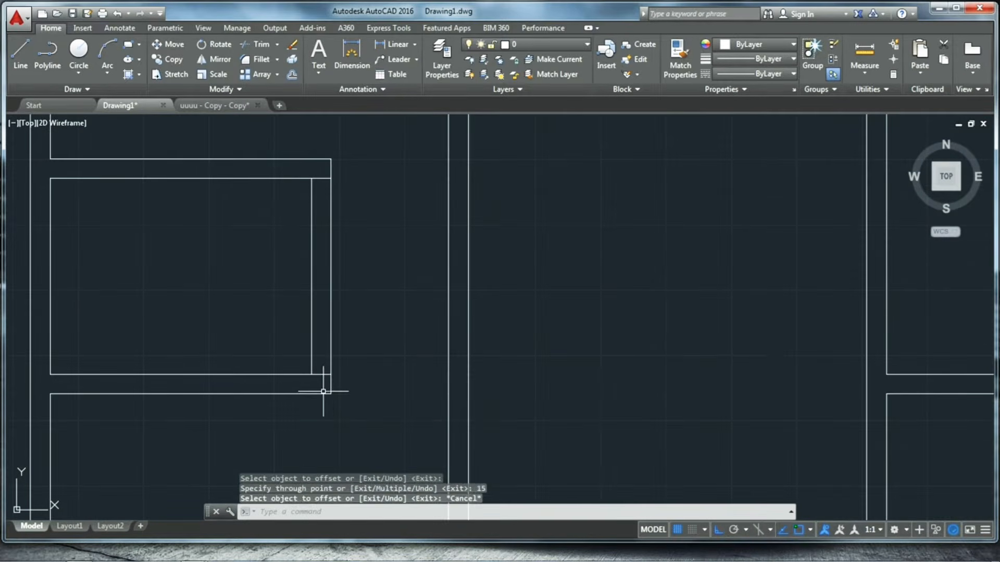
# Step: Draw a line across the short upright wall where it meets the lower partition and offset it 70 upward
pyautogui.click(20, 54)
pyautogui.scroll(2, 322, 377)
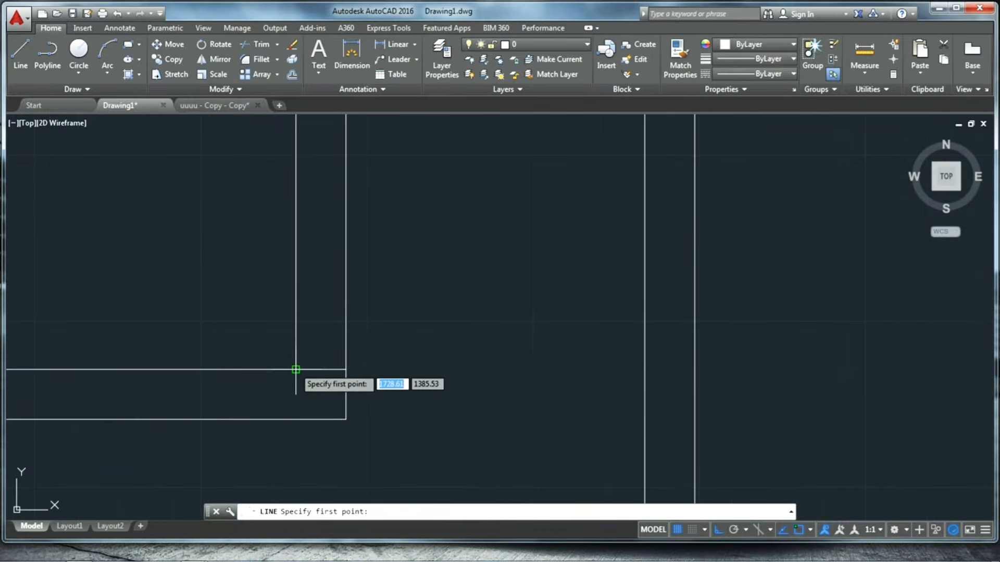
pyautogui.write('70')
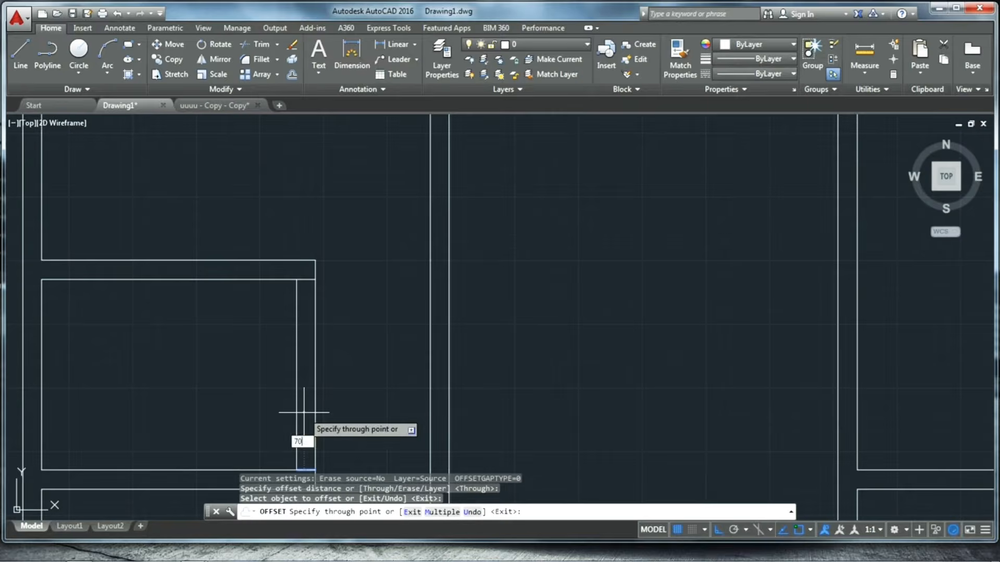
pyautogui.press('Return')
pyautogui.scroll(-1, 335, 376)
pyautogui.press('Escape')
pyautogui.press('Escape')
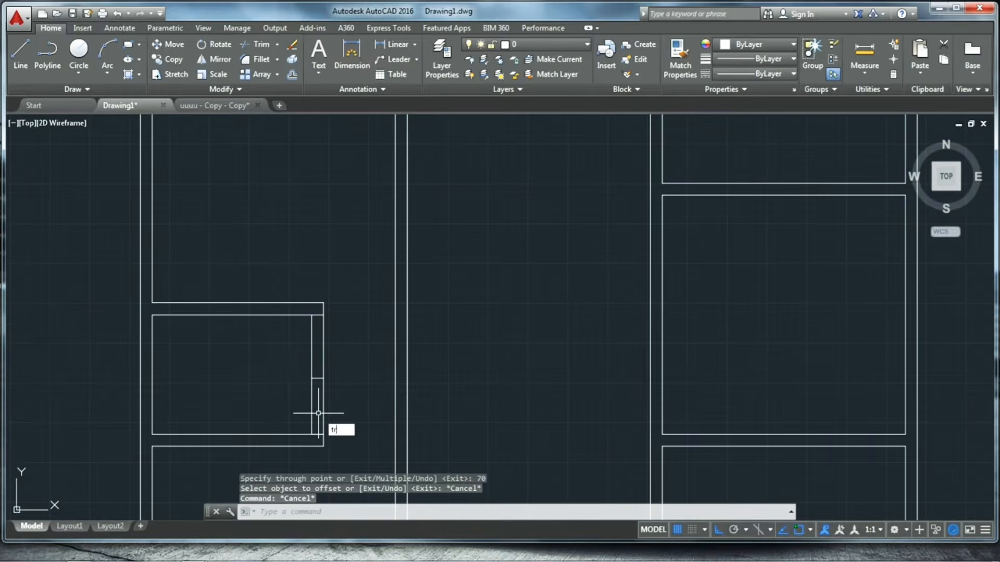
# Step: Trim the short upright wall's two lines between the offset line and the lower partition
pyautogui.write('tr')
pyautogui.press('Return')
pyautogui.press('Return')
pyautogui.click(337, 414)
pyautogui.click(281, 404)
pyautogui.scroll(2, 319, 324)
pyautogui.click(317, 299)
pyautogui.scroll(-3, 323, 304)
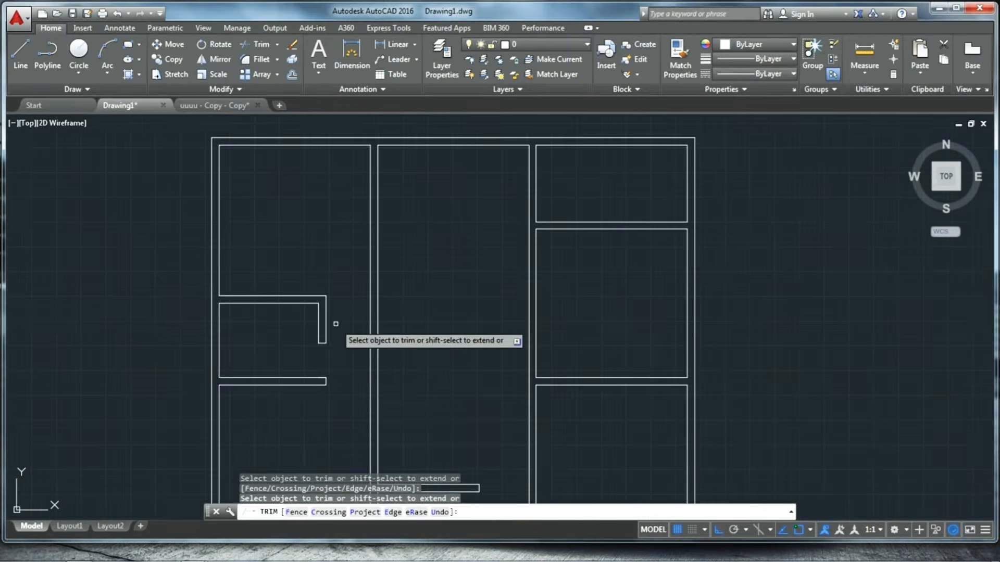
# Step: Extend the outer lines of the left column's two partitions to the divider and trim the divider's right line between them
pyautogui.scroll(2, 336, 324)
pyautogui.scroll(-4, 343, 300)
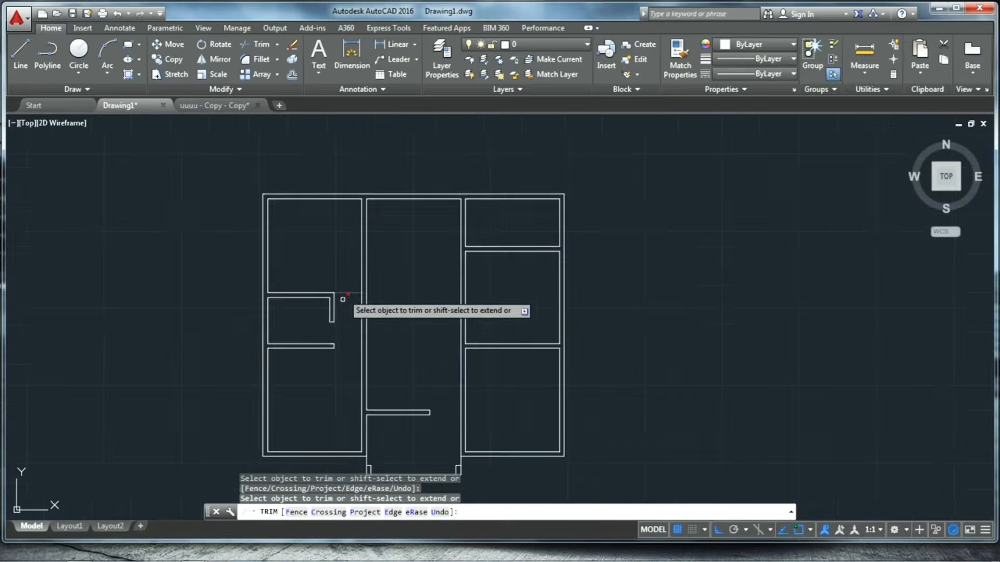
pyautogui.scroll(4, 341, 333)
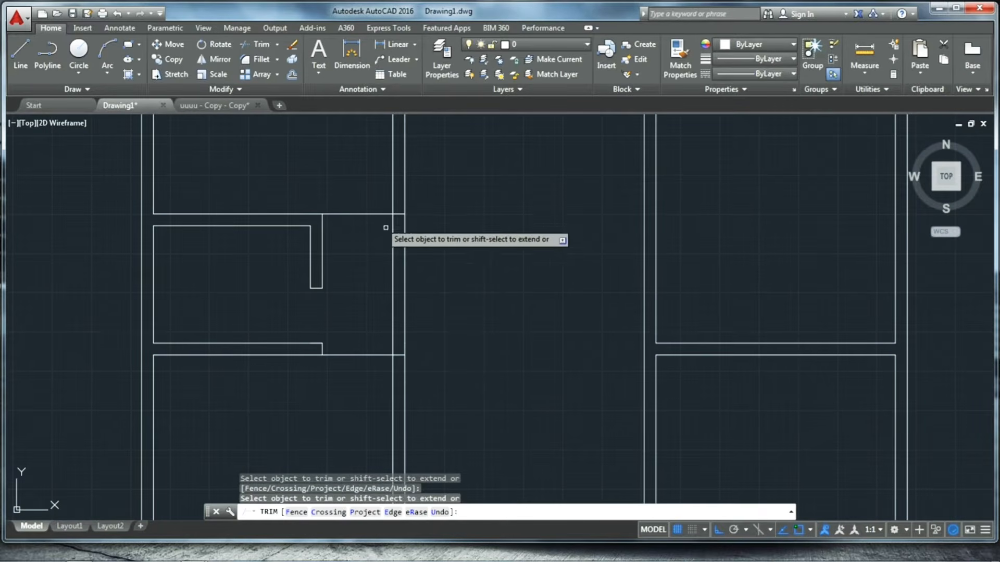
pyautogui.click(423, 276)
pyautogui.click(388, 261)
pyautogui.click(409, 303)
pyautogui.click(376, 286)
pyautogui.press('Escape')
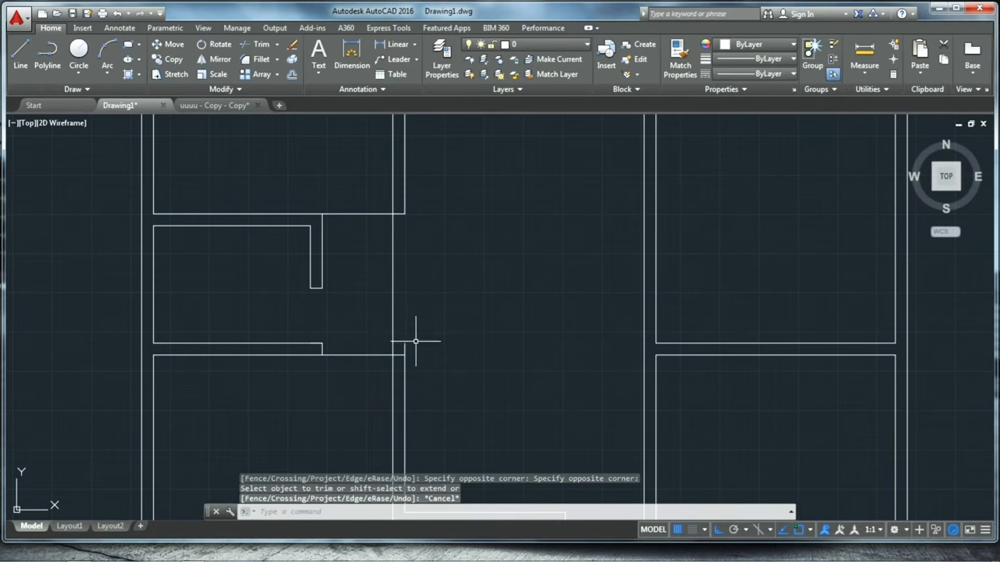
# Step: Delete the divider's left line segment between the two extended partition lines
pyautogui.click(416, 344)
pyautogui.click(409, 331)
pyautogui.click(411, 335)
pyautogui.click(403, 347)
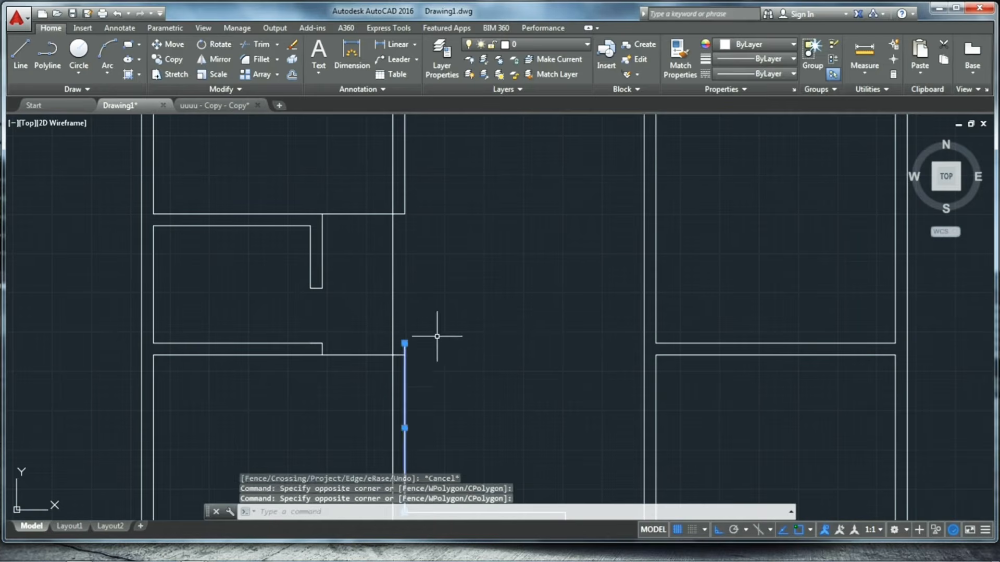
pyautogui.press('Escape')
pyautogui.click(393, 292)
pyautogui.press('Delete')
pyautogui.scroll(4, 407, 350)
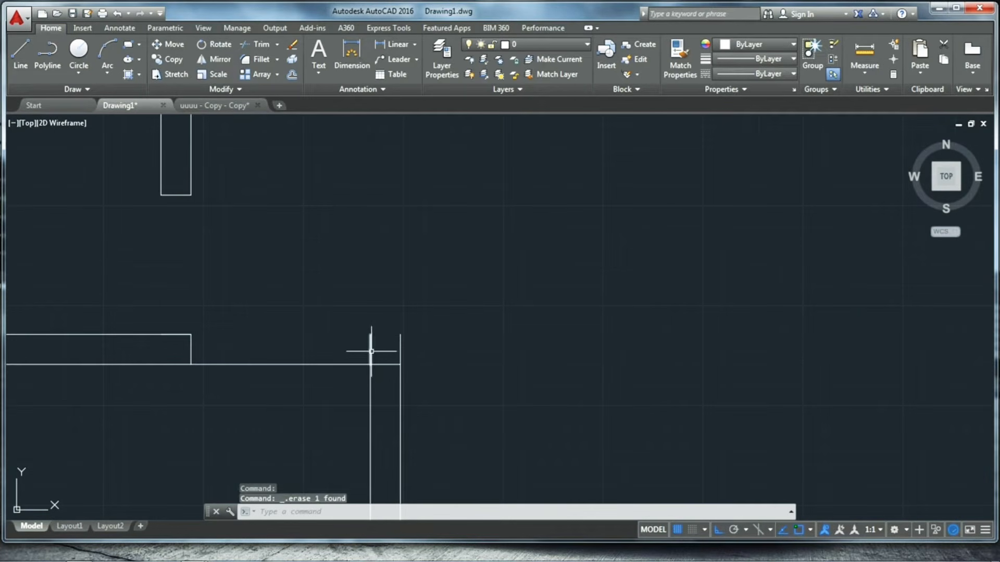
# Step: Trim the divider's right line stub that projects above the extended lower partition line
pyautogui.write('tr')
pyautogui.press('Return')
pyautogui.press('Return')
pyautogui.click(386, 355)
pyautogui.click(416, 314)
pyautogui.scroll(-2, 389, 315)
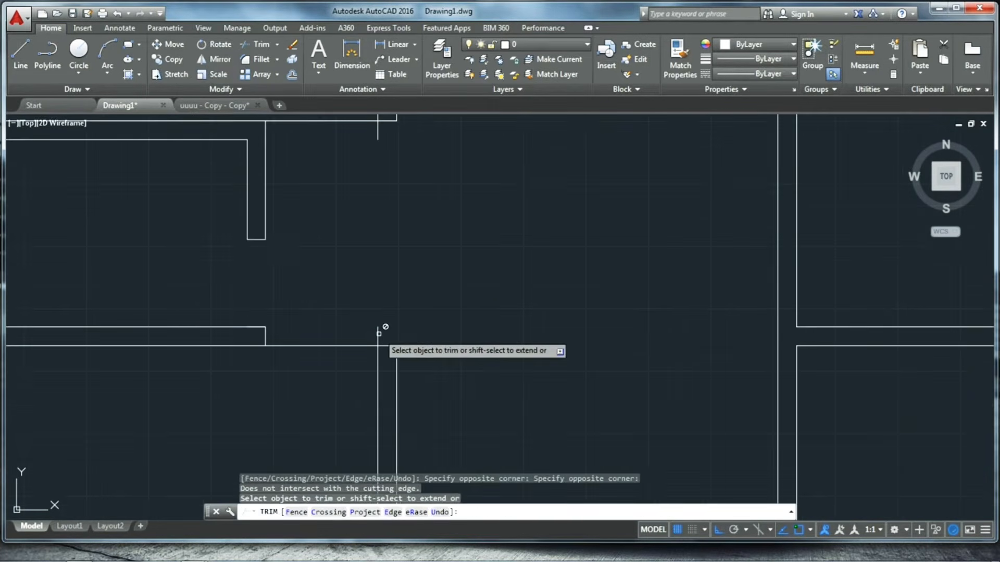
pyautogui.scroll(-1, 383, 308)
pyautogui.press('Escape')
# Step: Delete the divider's left line stub that hangs below the extended upper partition line
pyautogui.click(386, 294)
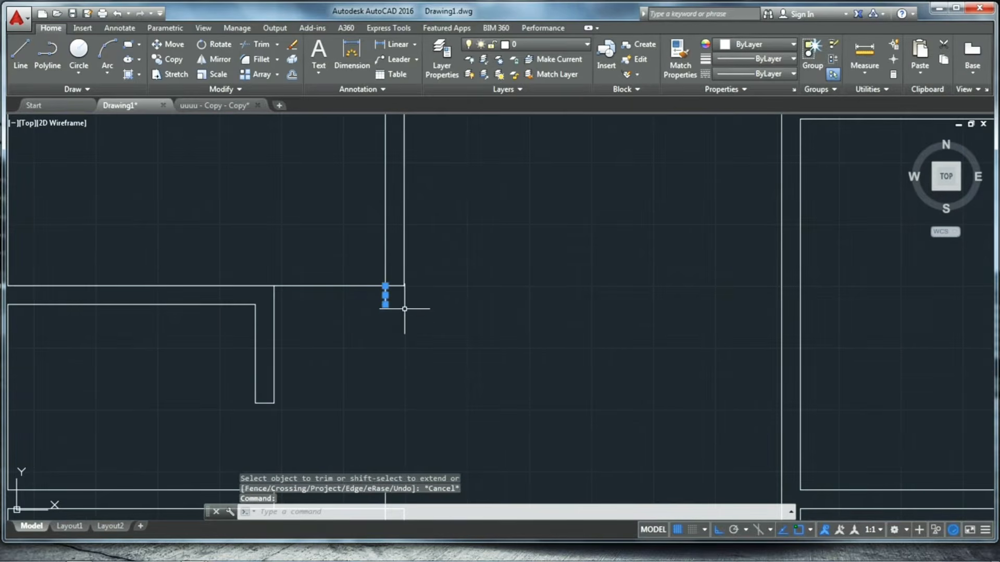
pyautogui.press('Delete')
pyautogui.scroll(-3, 402, 340)
pyautogui.scroll(6, 398, 291)
pyautogui.scroll(-4, 422, 317)
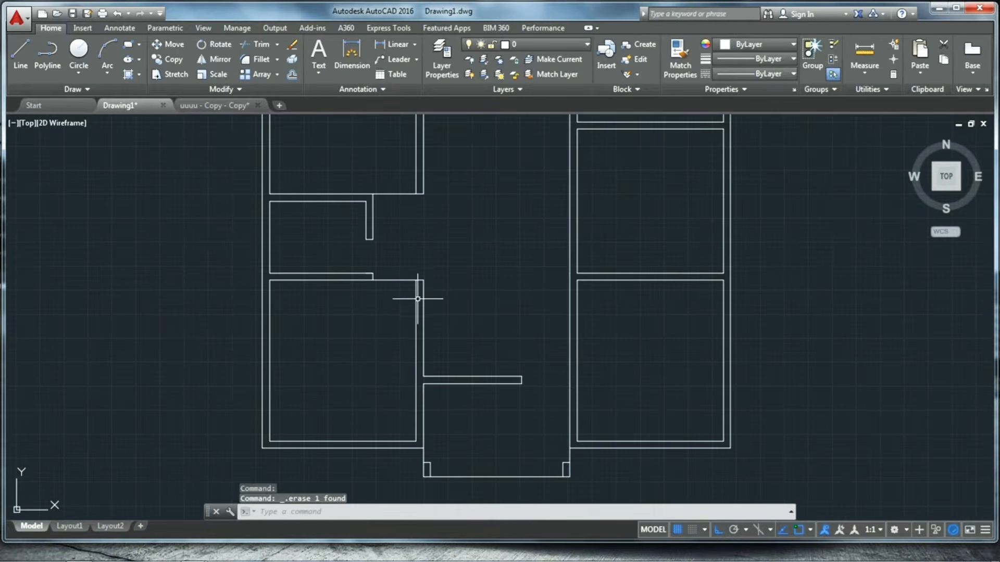
# Step: Trim the divider's remaining lower stub and the extended partition lines between the partition ends and the divider
pyautogui.scroll(4, 419, 293)
pyautogui.click(386, 292)
pyautogui.press('Escape')
pyautogui.press('Return')
pyautogui.press('Return')
pyautogui.click(371, 265)
pyautogui.click(364, 252)
pyautogui.scroll(-4, 385, 364)
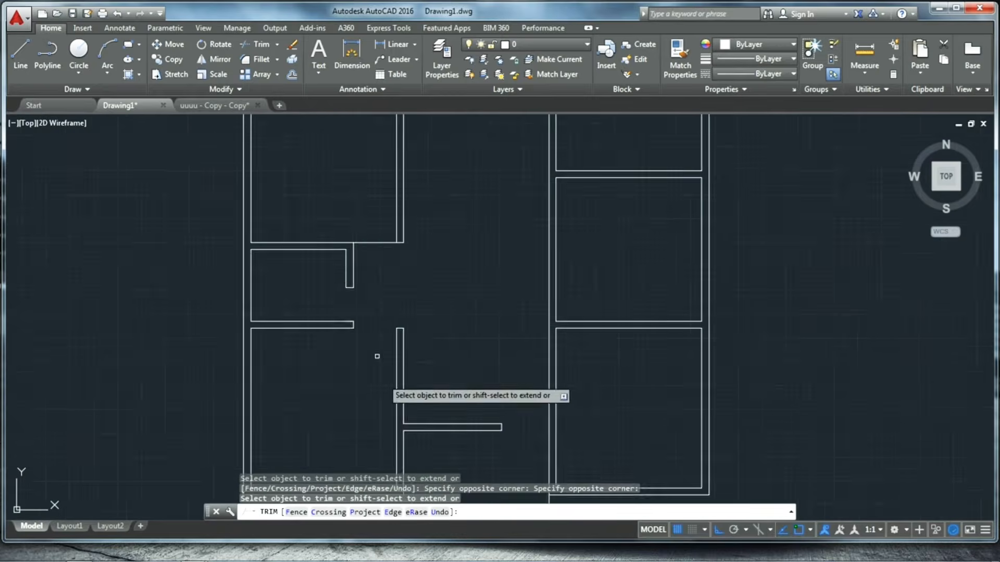
pyautogui.scroll(6, 376, 251)
pyautogui.press('Escape')
pyautogui.scroll(-6, 364, 234)
pyautogui.scroll(-2, 358, 332)
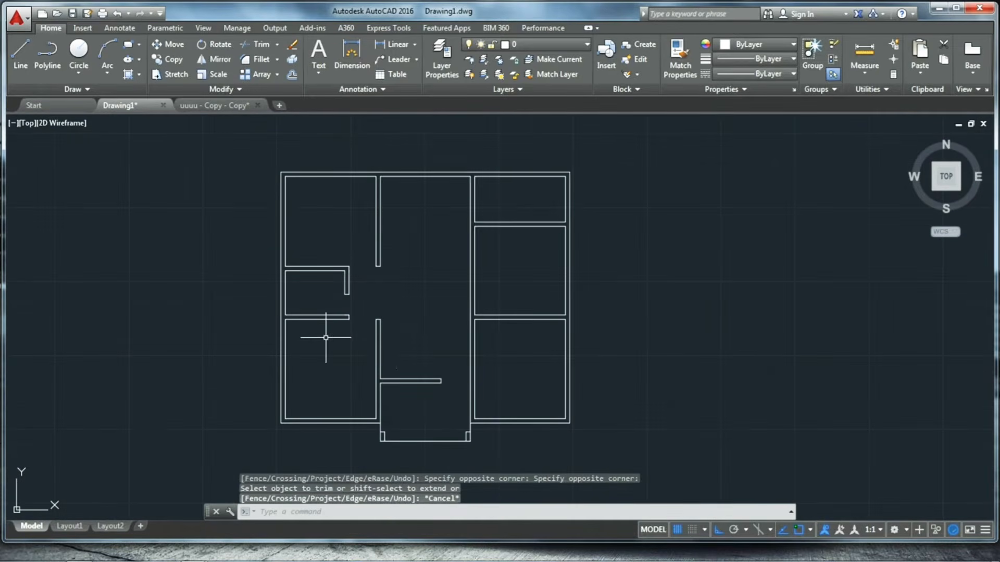
# Step: Close the left end of the right column's upper partition with a vertical line and offset it 90 to the right
pyautogui.scroll(-2, 267, 279)
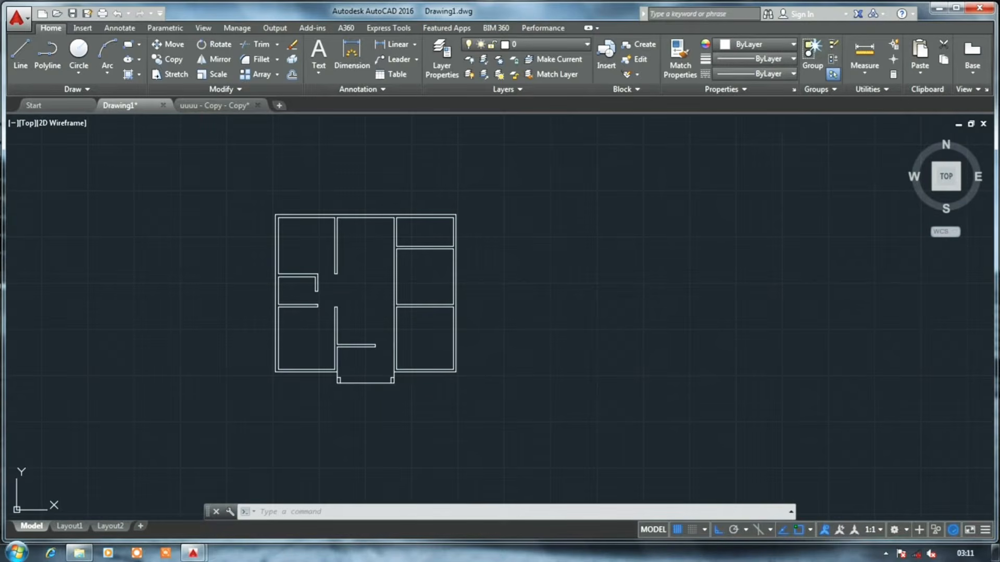
pyautogui.scroll(8, 415, 256)
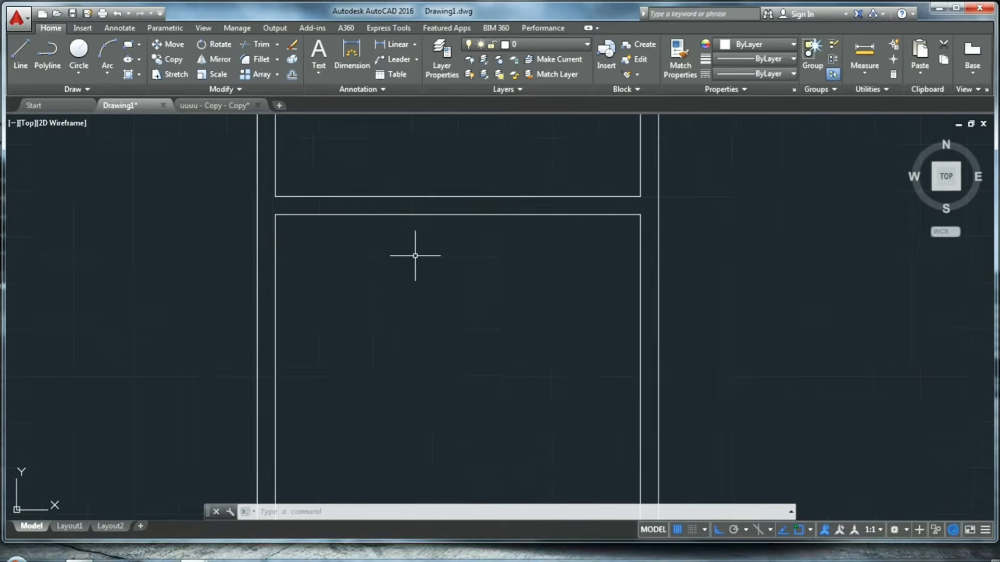
pyautogui.click(275, 214)
pyautogui.press('Escape')
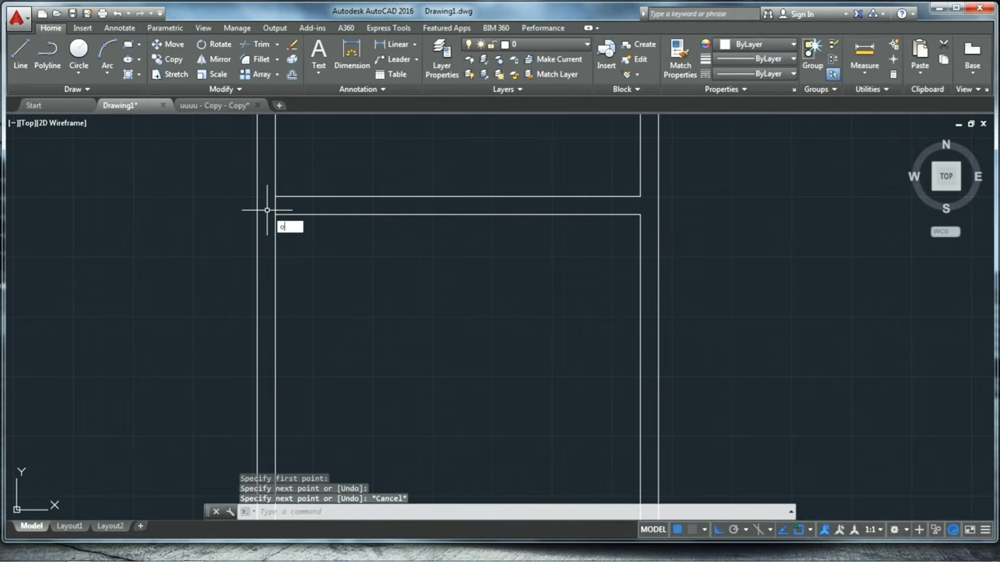
pyautogui.write('o')
pyautogui.press('Return')
pyautogui.click(275, 206)
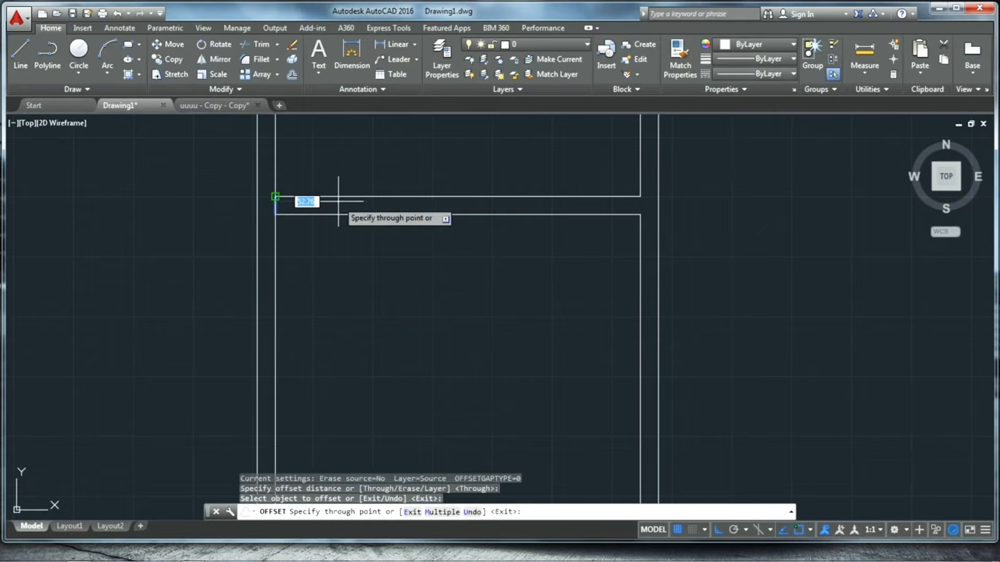
pyautogui.write('90')
pyautogui.press('Return')
pyautogui.scroll(-4, 281, 158)
pyautogui.press('Escape')
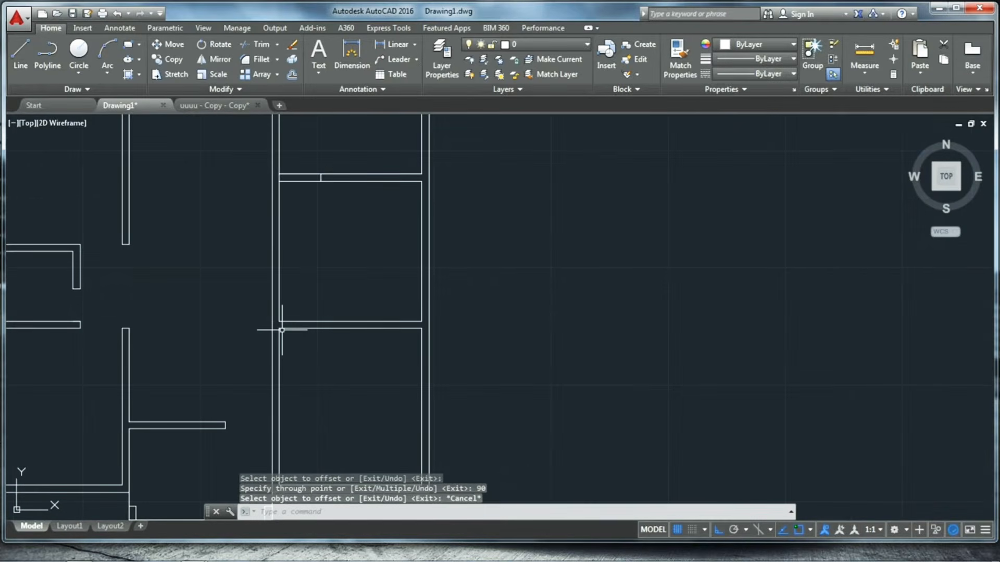
pyautogui.write('l')
pyautogui.press('Return')
pyautogui.scroll(3, 285, 327)
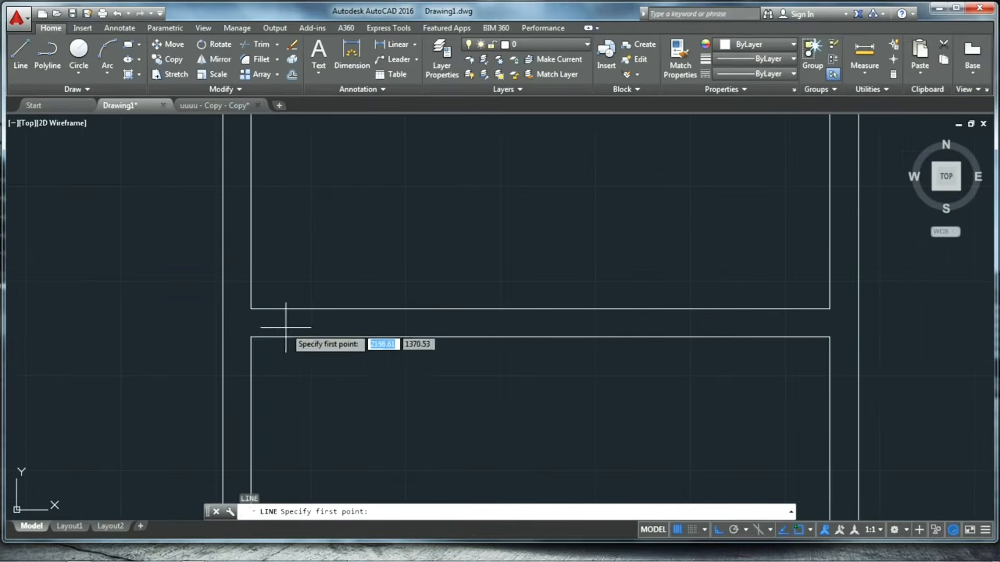
pyautogui.click(251, 337)
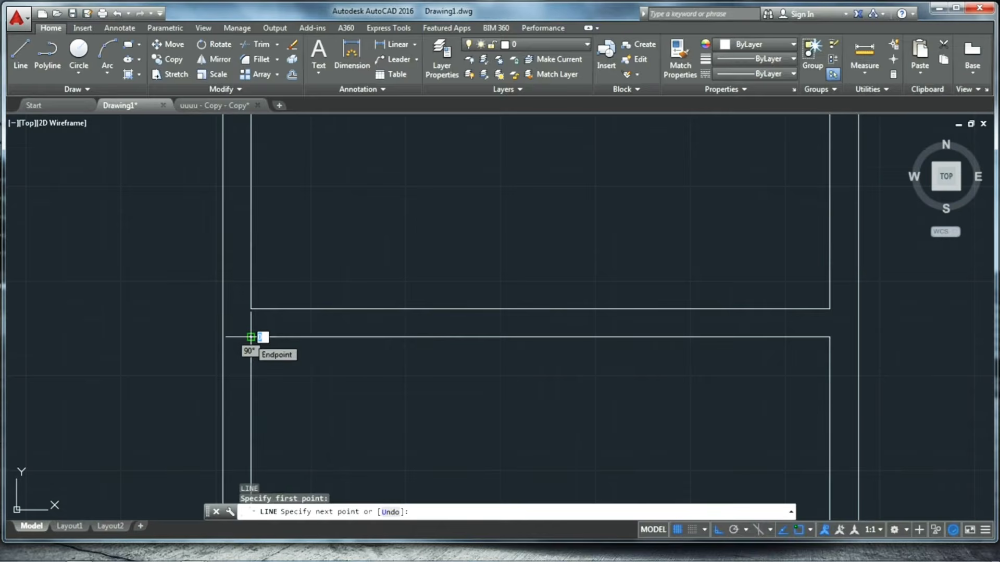
pyautogui.scroll(4, 227, 335)
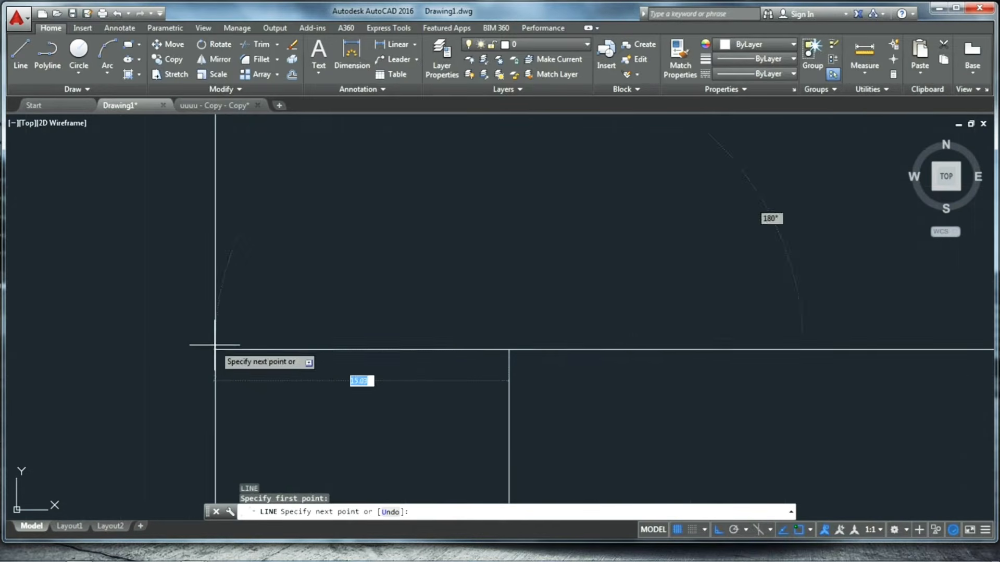
pyautogui.press('Escape')
pyautogui.scroll(-8, 216, 343)
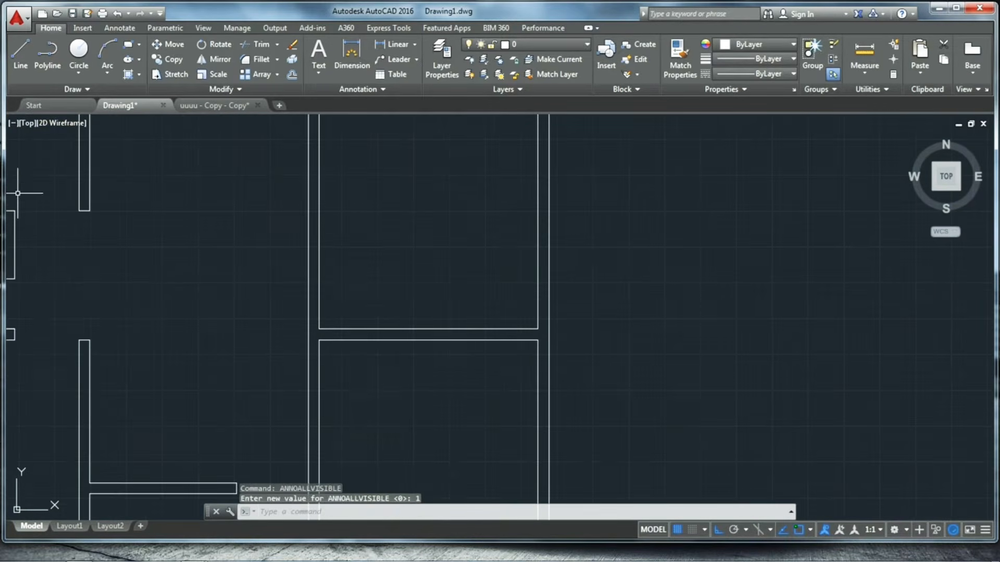
# Step: Draw a line across the right divider, level with the lower edge of the right column's lower partition
pyautogui.write('l')
pyautogui.press('Return')
pyautogui.scroll(3, 329, 339)
pyautogui.click(345, 331)
pyautogui.click(317, 332)
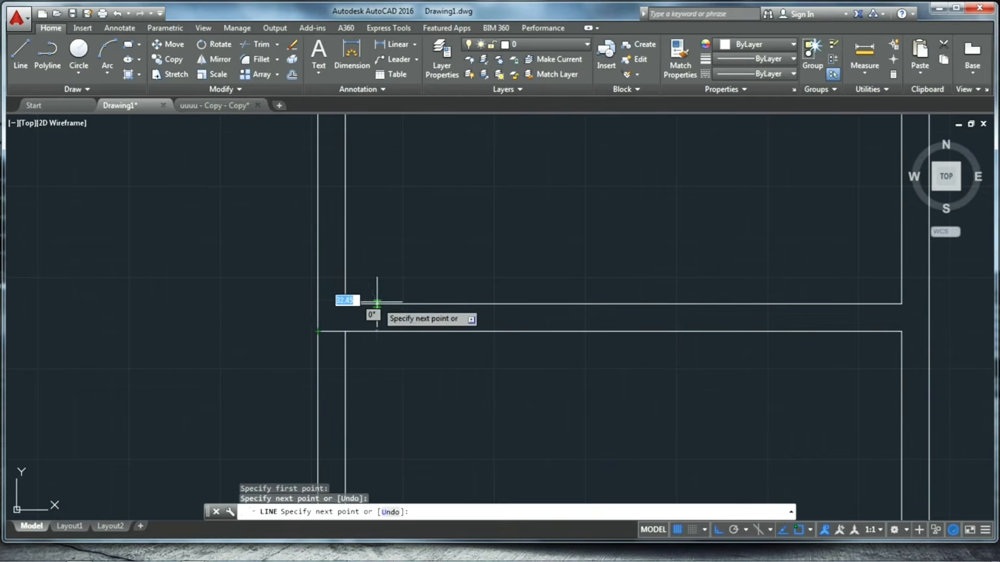
pyautogui.press('Escape')
# Step: Offset the short line across the right divider 90 downward
pyautogui.write('off')
pyautogui.press('Return')
pyautogui.press('Return')
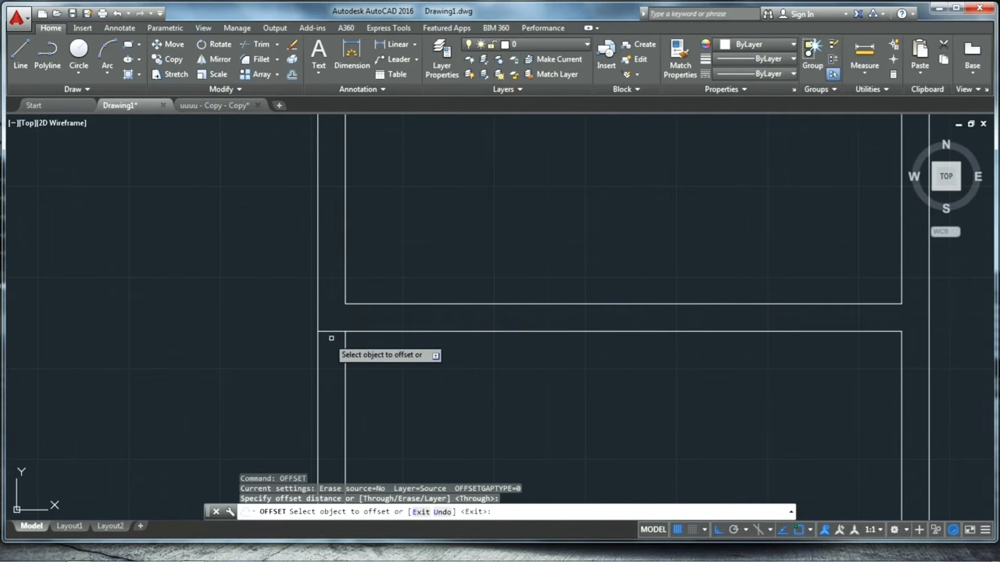
pyautogui.click(331, 332)
pyautogui.write('90')
pyautogui.press('Return')
pyautogui.press('Escape')
pyautogui.scroll(-4, 331, 348)
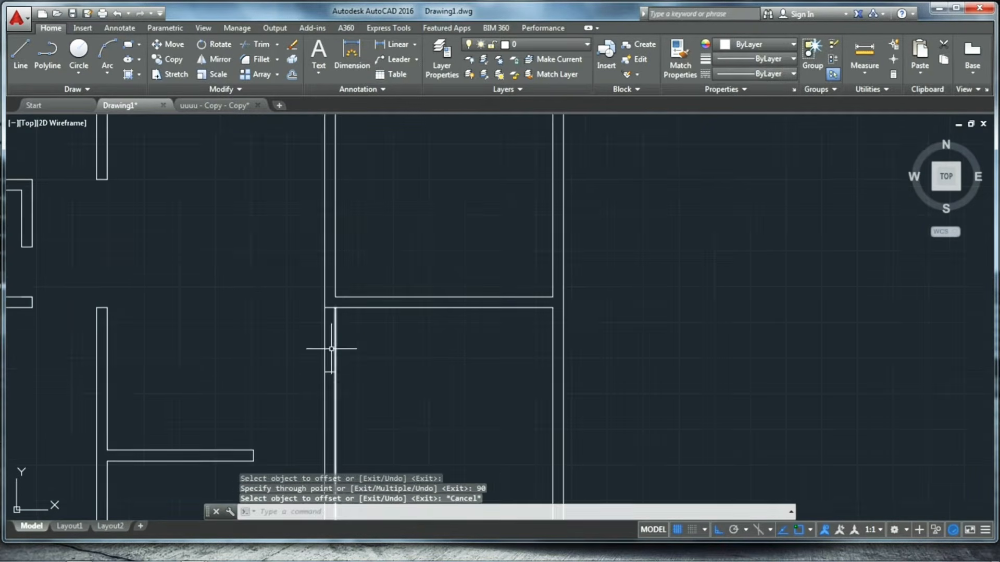
# Step: Trim the right divider's lines between the two short cross lines below the lower partition
pyautogui.write('tr')
pyautogui.press('Return')
pyautogui.press('Return')
pyautogui.click(367, 343)
pyautogui.click(264, 332)
pyautogui.scroll(-2, 328, 342)
# Step: Trim the right column's upper partition lines between the divider and the offset line
pyautogui.scroll(4, 345, 190)
pyautogui.click(351, 198)
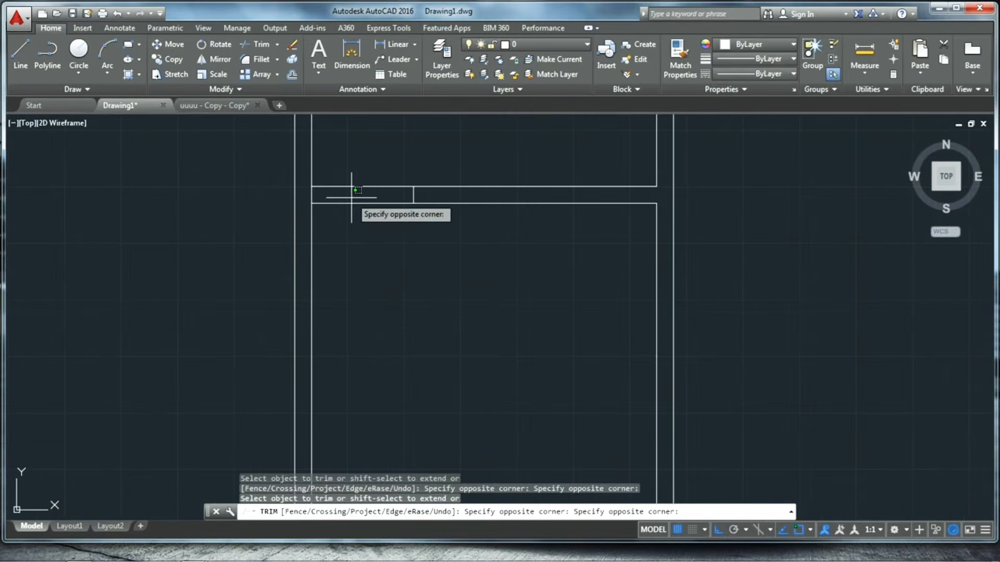
pyautogui.click(332, 238)
pyautogui.scroll(-5, 391, 253)
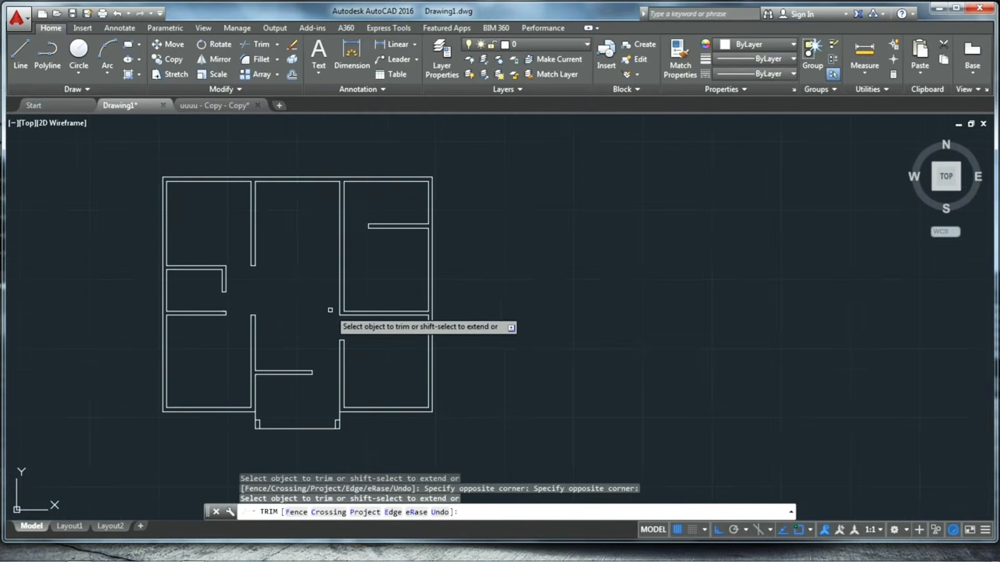
pyautogui.scroll(2, 333, 311)
pyautogui.press('Escape')
# Step: Offset the line closing the upper part of the right divider 15 upward
pyautogui.scroll(5, 377, 305)
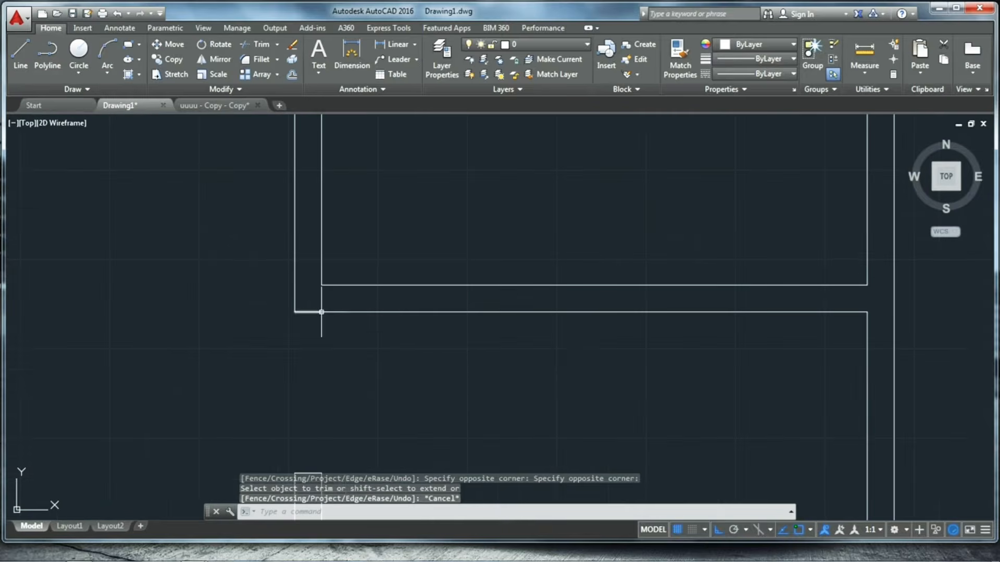
pyautogui.press('Escape')
pyautogui.write('of')
pyautogui.press('Return')
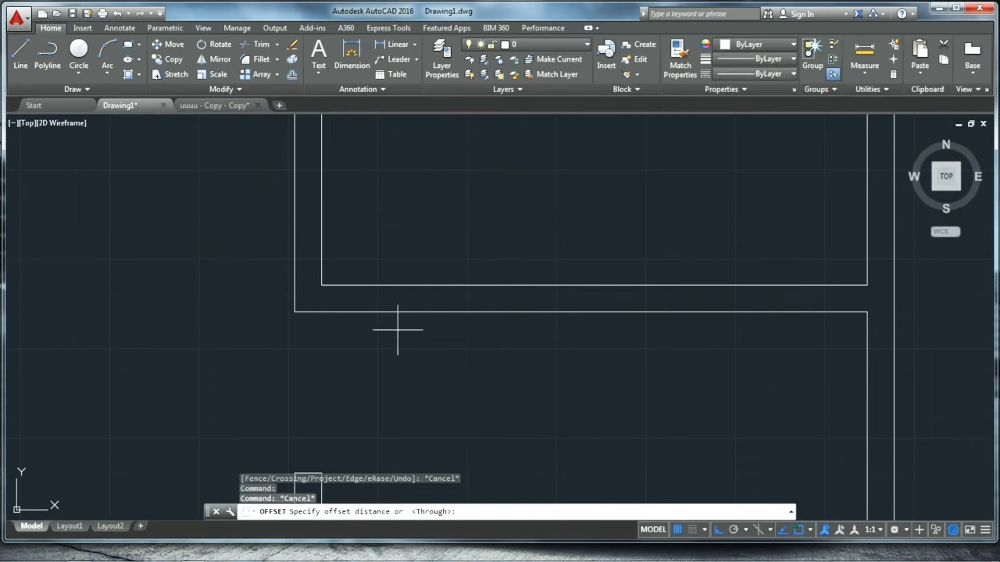
pyautogui.press('Return')
pyautogui.click(313, 312)
pyautogui.write('15')
pyautogui.press('Return')
# Step: Offset the new cross line at the lower partition's upper edge 90 upward within the right divider
pyautogui.click(305, 284)
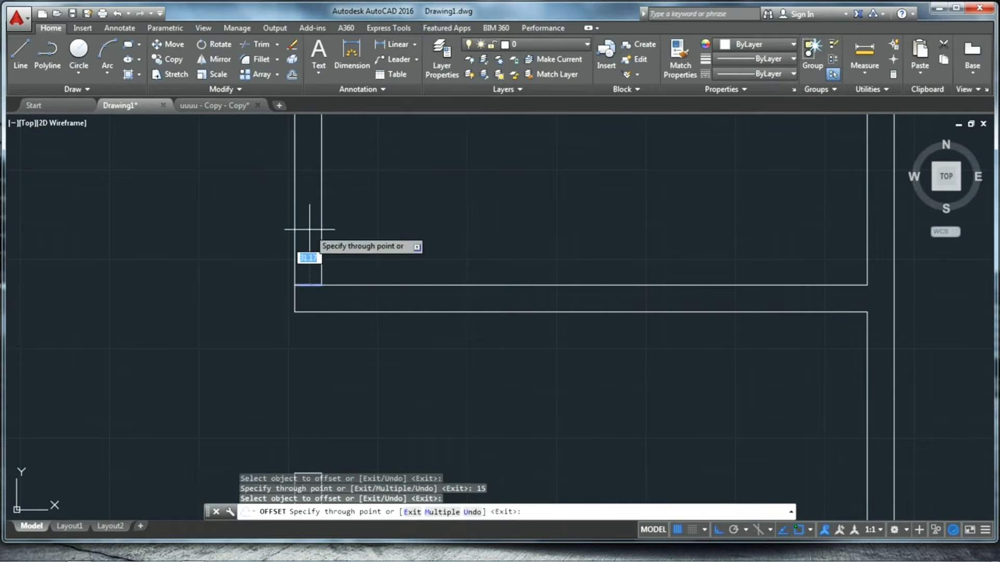
pyautogui.write('90')
pyautogui.press('Return')
pyautogui.scroll(-4, 323, 298)
pyautogui.press('Escape')
pyautogui.press('Escape')
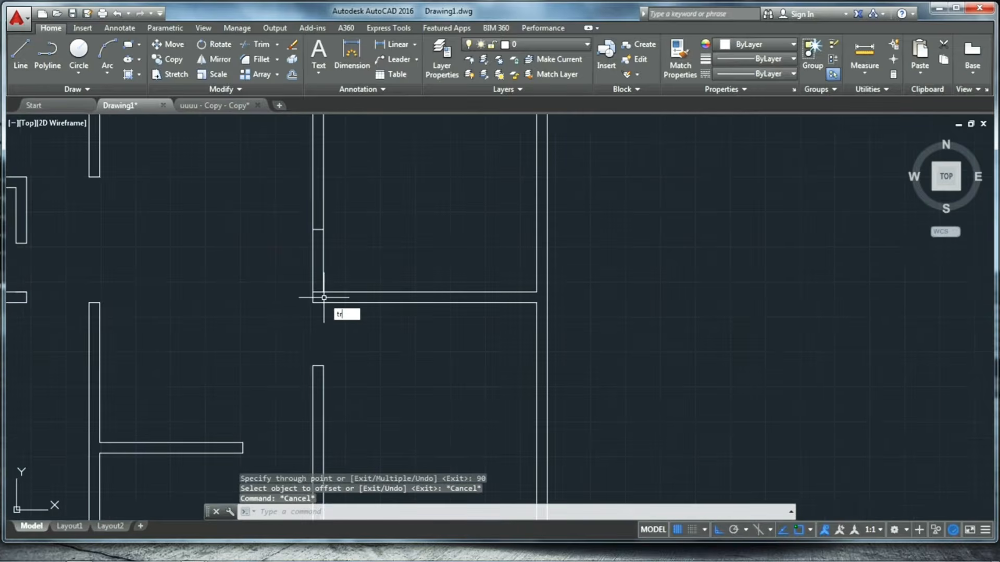
# Step: Trim the right divider's lines between the two cross lines above the lower partition
pyautogui.press('Return')
pyautogui.press('Return')
pyautogui.click(344, 264)
pyautogui.click(290, 248)
pyautogui.scroll(-4, 308, 268)
pyautogui.scroll(-2, 336, 364)
# Step: Draw a vertical line across the top outer wall at the right column's inner left corner
pyautogui.scroll(10, 328, 237)
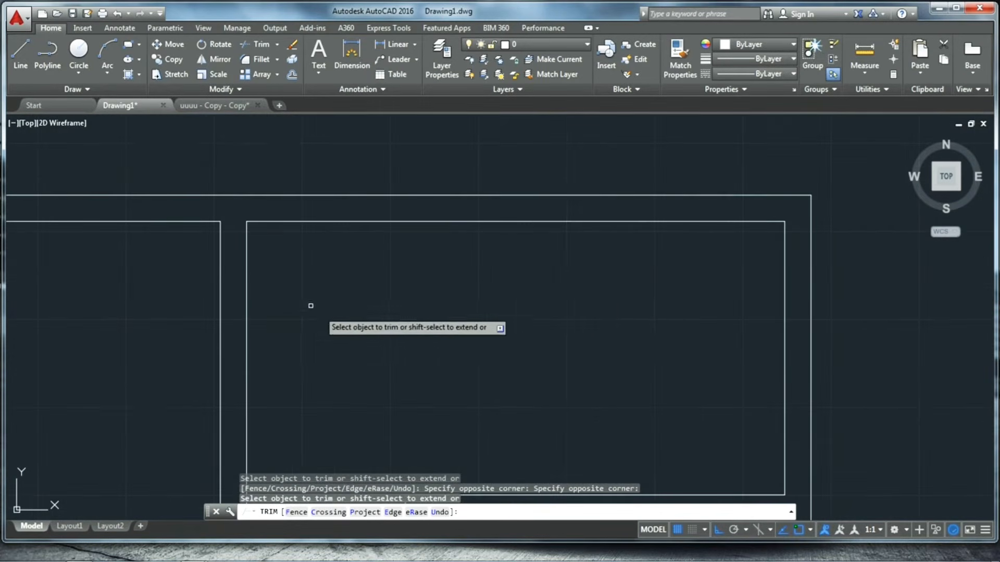
pyautogui.click(20, 55)
pyautogui.click(247, 221)
pyautogui.click(246, 196)
pyautogui.press('Escape')
pyautogui.press('Escape')
# Step: Offset the short vertical line across the top outer wall to the right
pyautogui.write('o')
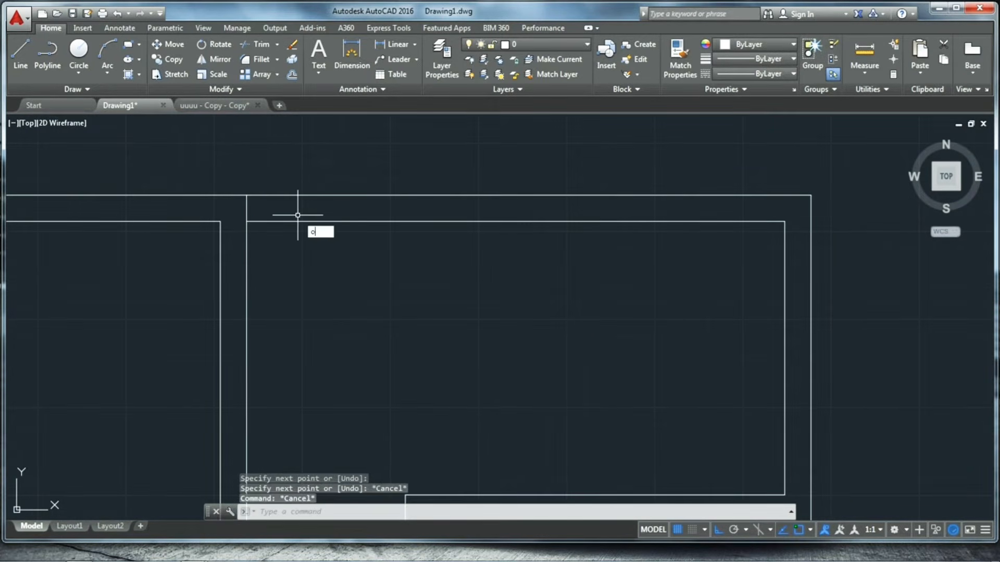
pyautogui.press('Return')
pyautogui.press('Return')
pyautogui.click(246, 209)
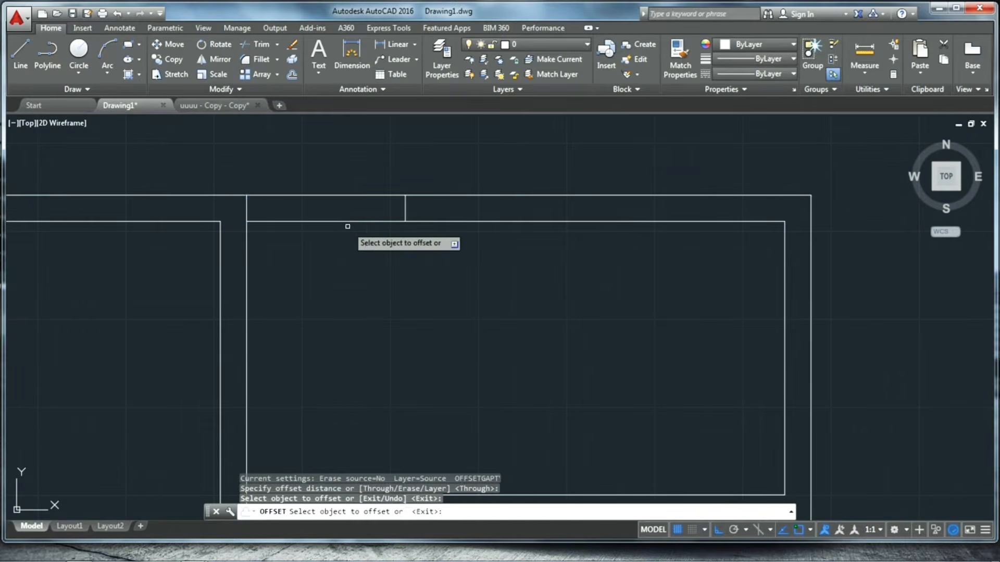
# Step: Trim the top outer wall's lines between the two cross lines at the right column
pyautogui.press('Escape')
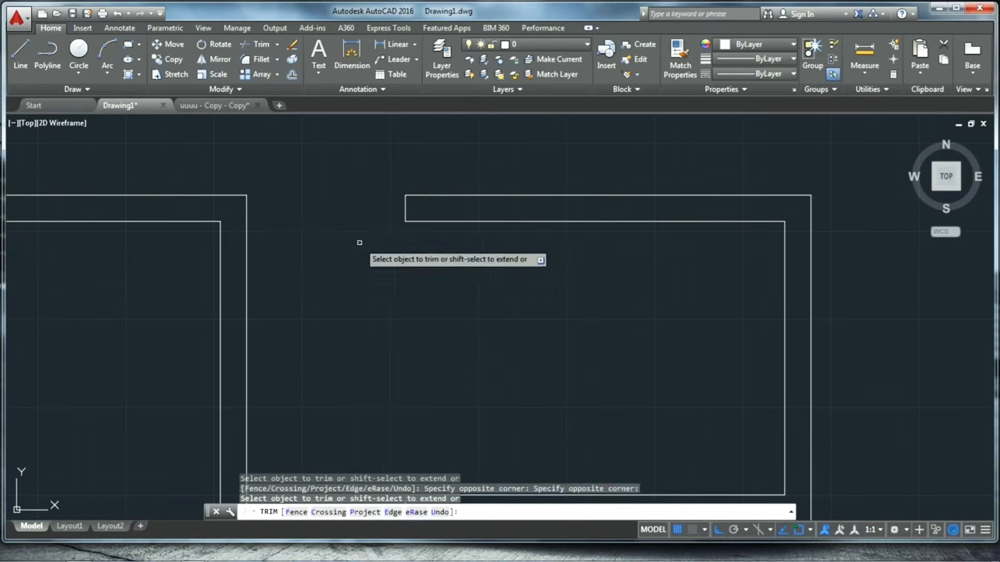
pyautogui.scroll(-5, 347, 183)
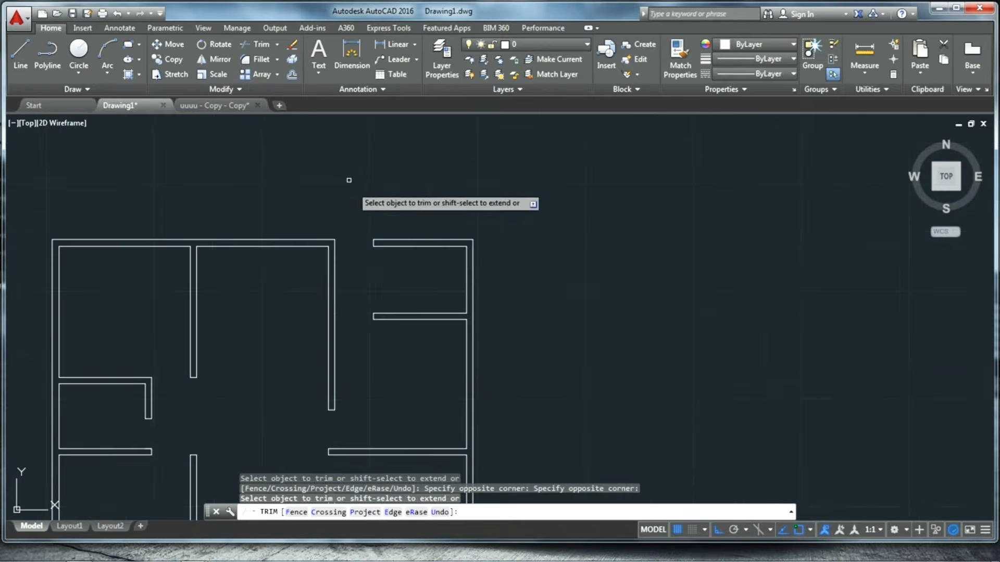
pyautogui.scroll(3, 265, 327)
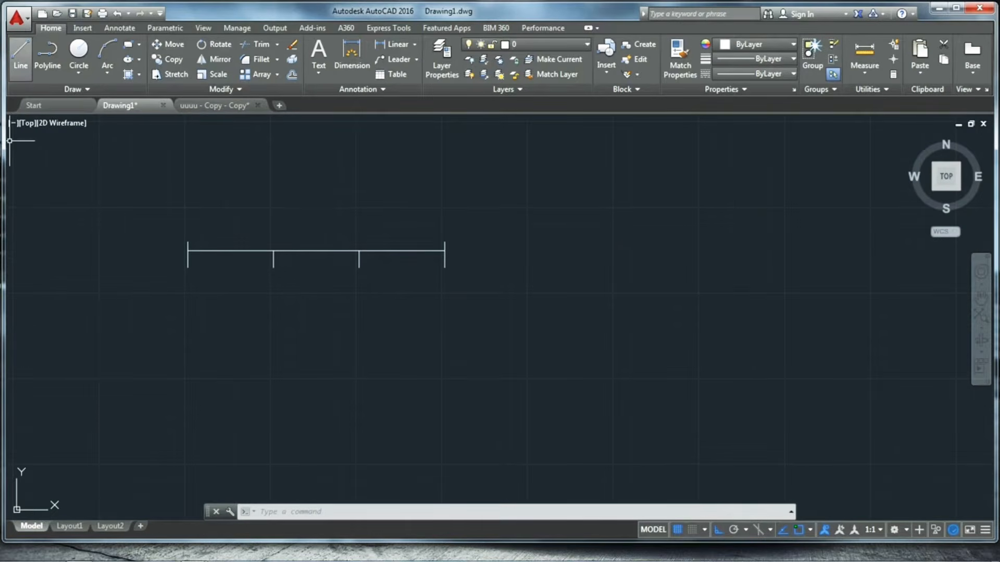
# Step: Close the window symbol with horizontal lines joining the upper ends and the lower ends of its two end lines
pyautogui.click(20, 57)
pyautogui.scroll(2, 187, 242)
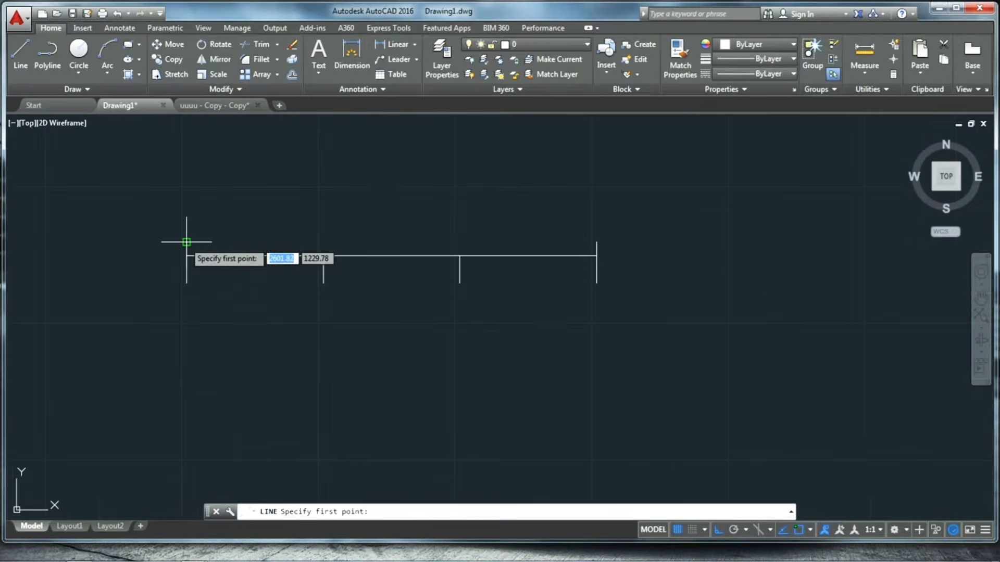
pyautogui.click(187, 242)
pyautogui.press('Escape')
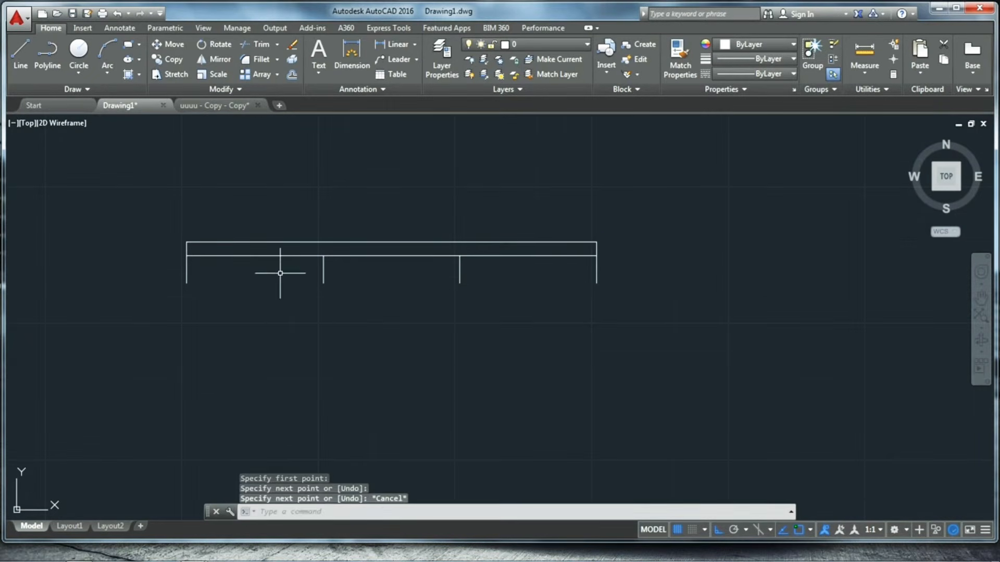
pyautogui.press('Return')
pyautogui.click(187, 283)
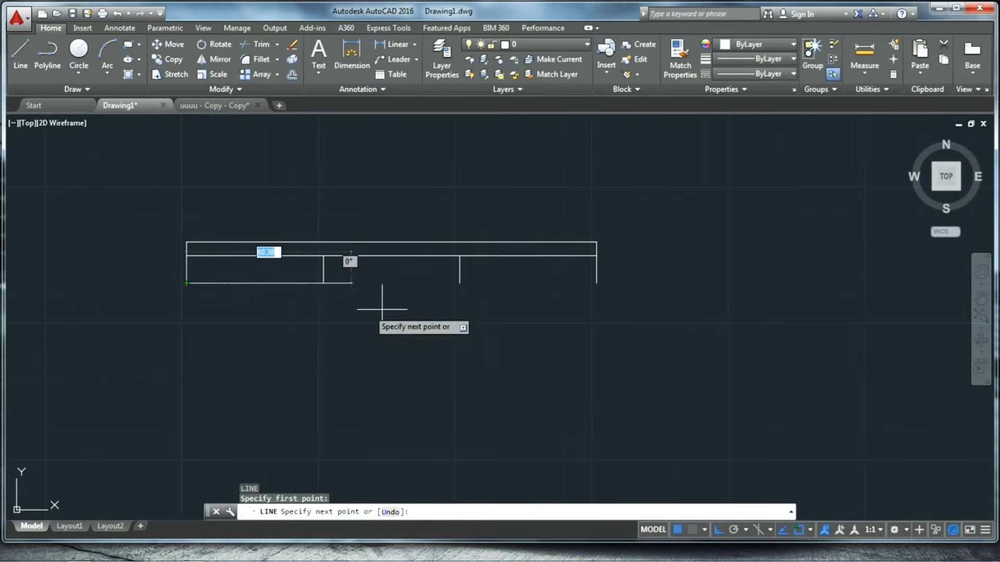
pyautogui.click(596, 283)
pyautogui.press('Escape')
pyautogui.click(151, 196)
pyautogui.click(680, 330)
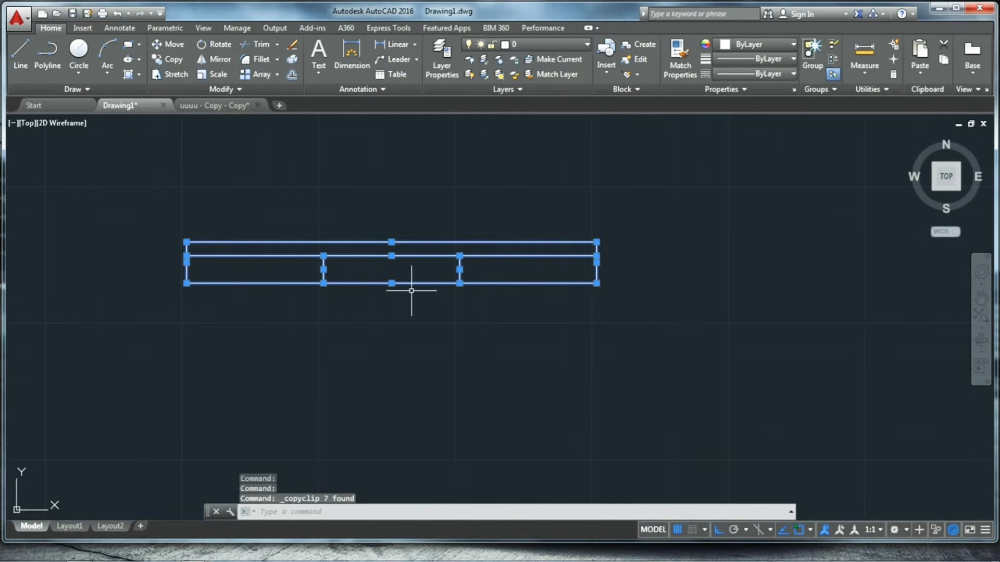
pyautogui.press('Escape')
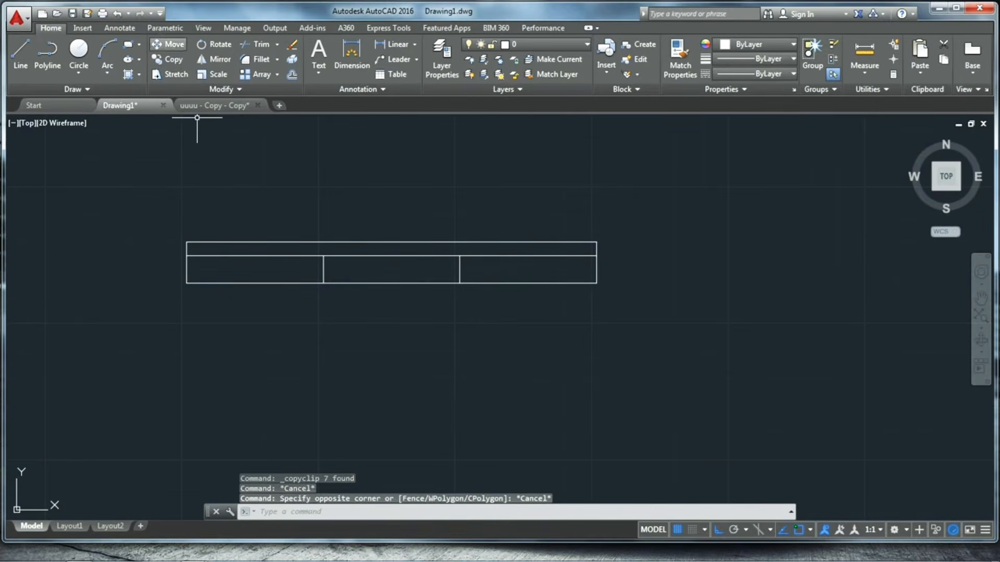
# Step: Move the whole window symbol from its bottom midpoint to the lower edge's midpoint of the short partition above the middle bay, with Ortho off
pyautogui.click(169, 44)
pyautogui.click(157, 190)
pyautogui.click(643, 332)
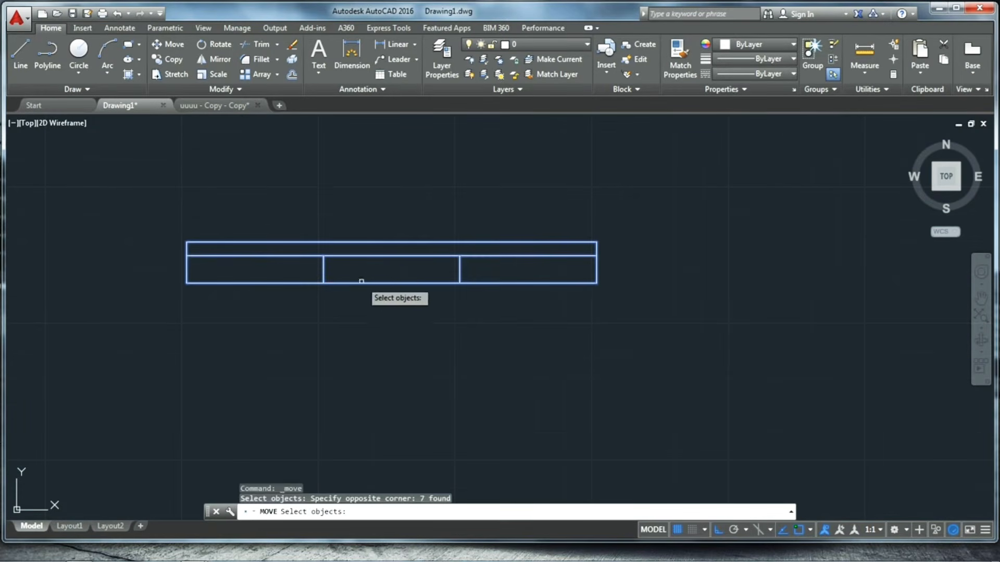
pyautogui.press('Return')
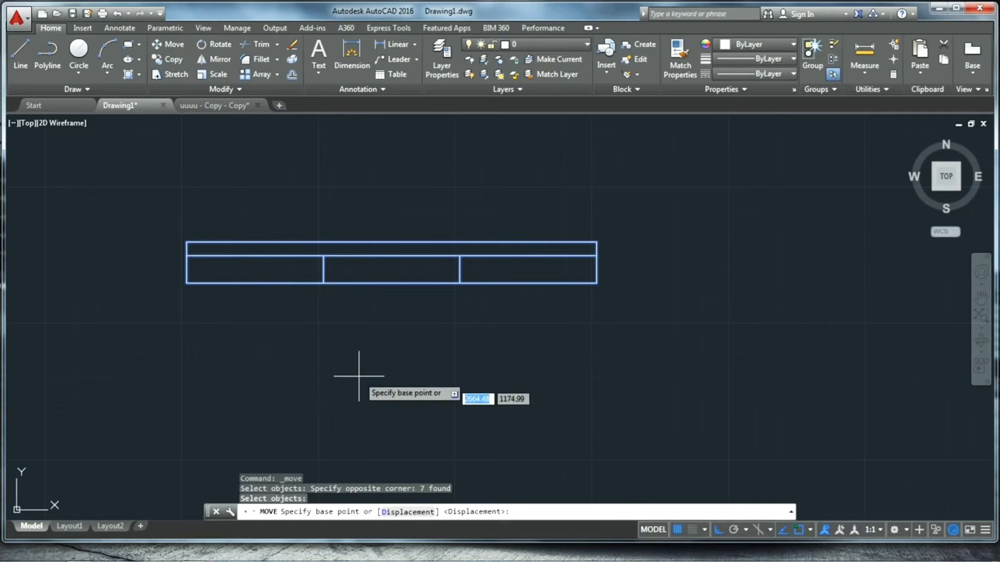
pyautogui.click(388, 283)
pyautogui.scroll(-8, 398, 274)
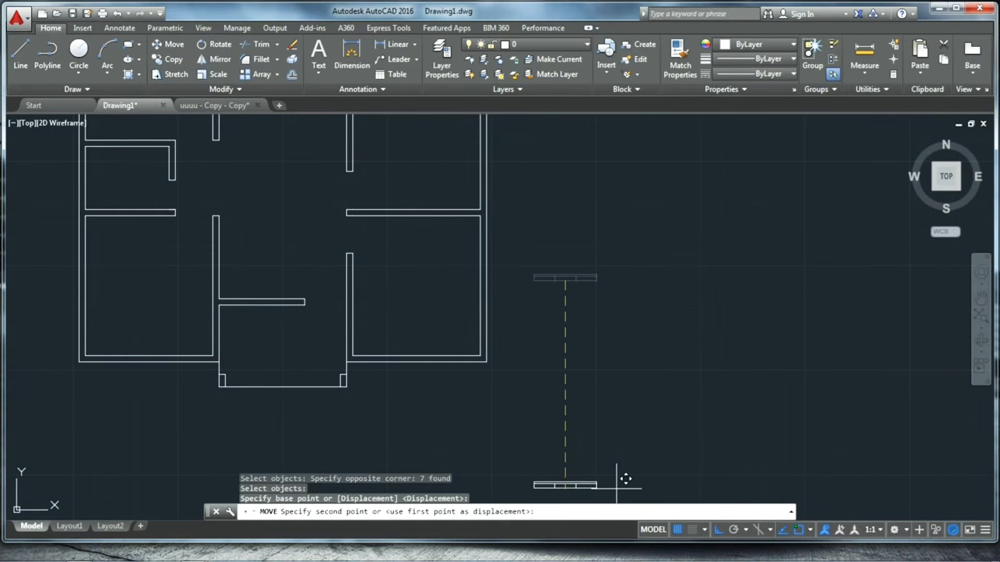
pyautogui.press('F8')
pyautogui.scroll(5, 396, 359)
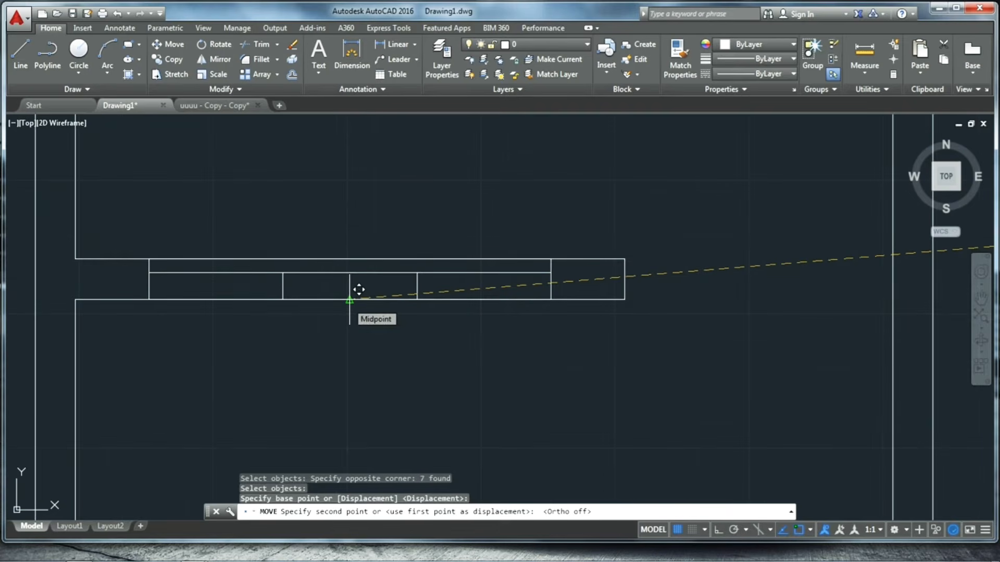
pyautogui.click(359, 289)
pyautogui.scroll(-5, 458, 323)
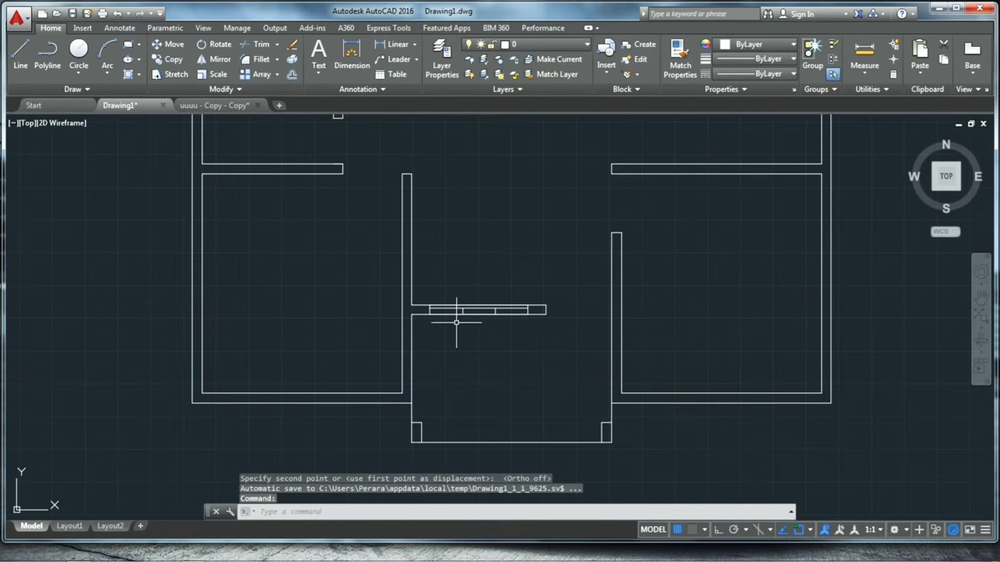
# Step: Copy the window in the short partition to the clipboard and paste a spare one outside the plan's left wall
pyautogui.scroll(2, 438, 291)
pyautogui.click(419, 310)
pyautogui.click(596, 359)
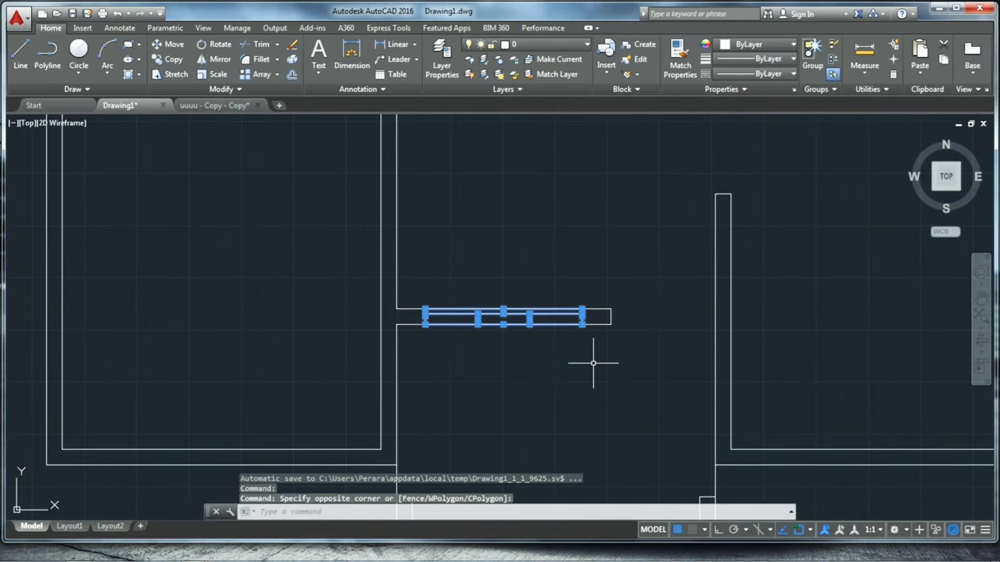
pyautogui.hotkey('ctrl', 'c')
pyautogui.hotkey('ctrl', 'v')
pyautogui.scroll(-5, 346, 346)
pyautogui.click(83, 368)
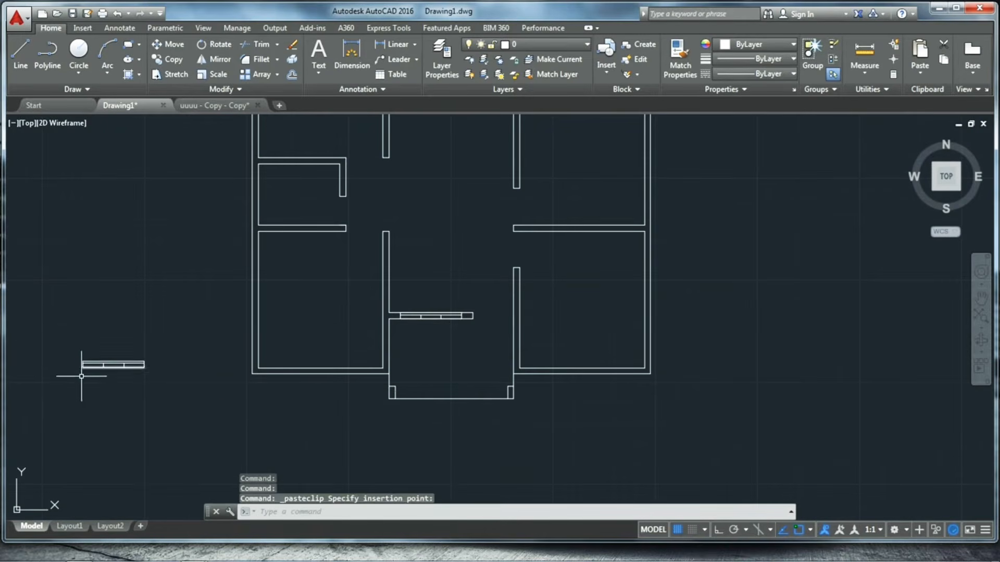
# Step: Copy the spare window from its bottom midpoint into the bottom outer wall of the lower left room, centred on the wall
pyautogui.click(58, 343)
pyautogui.click(191, 410)
pyautogui.click(167, 58)
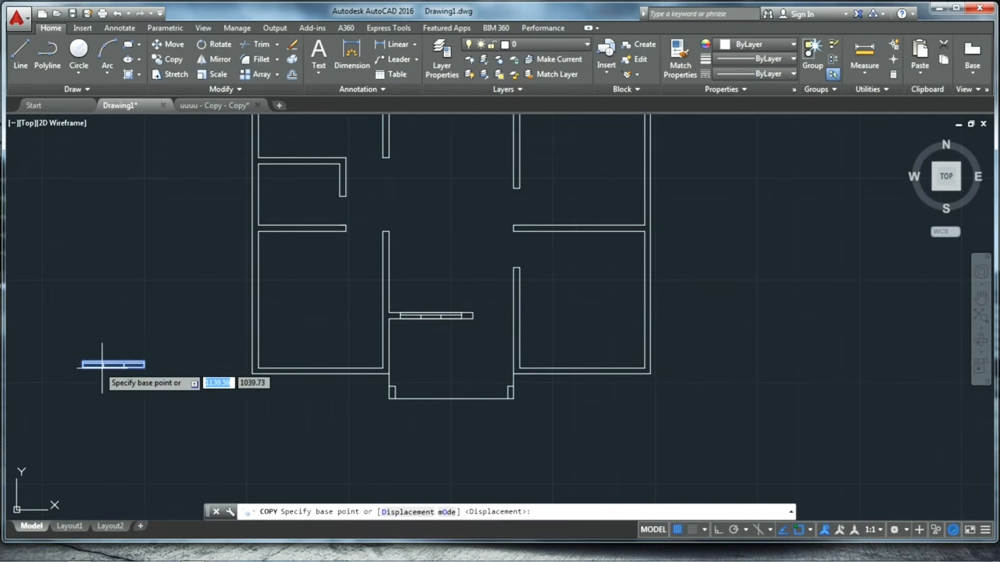
pyautogui.scroll(4, 114, 365)
pyautogui.click(112, 352)
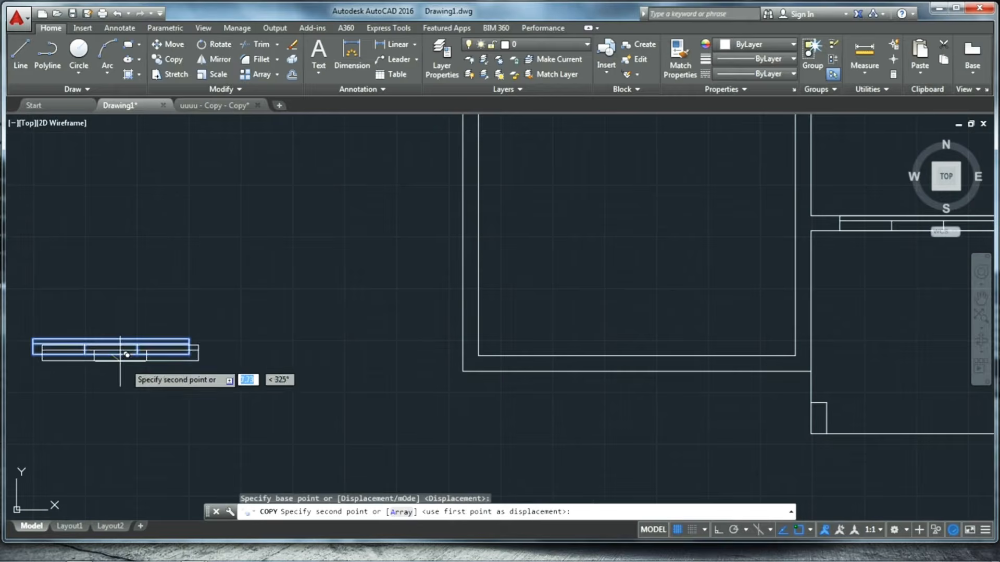
pyautogui.scroll(4, 604, 374)
pyautogui.scroll(-2, 647, 368)
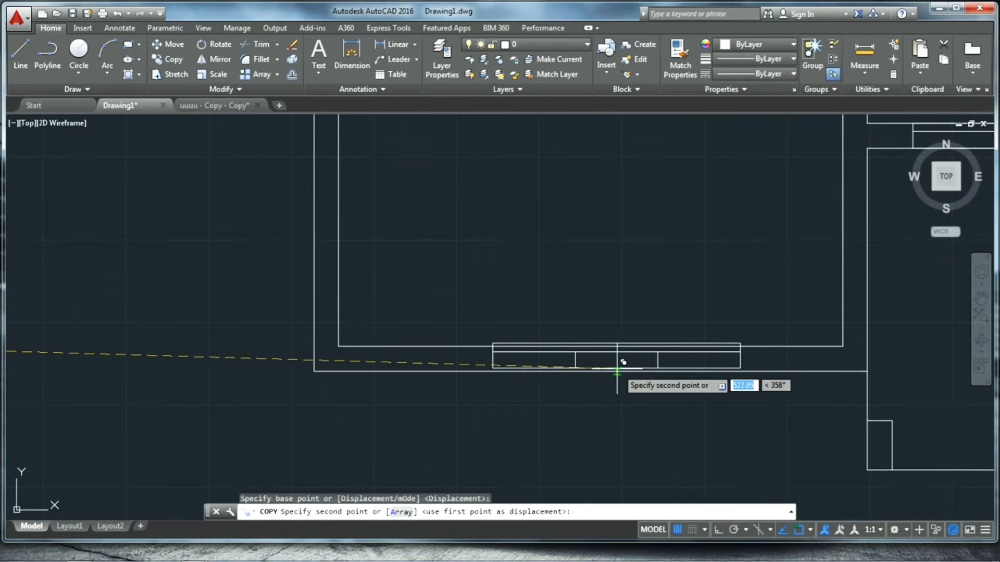
pyautogui.click(617, 369)
# Step: Place another window copy in the bottom outer wall of the lower right room, centred on the wall
pyautogui.scroll(-3, 424, 390)
pyautogui.scroll(2, 647, 409)
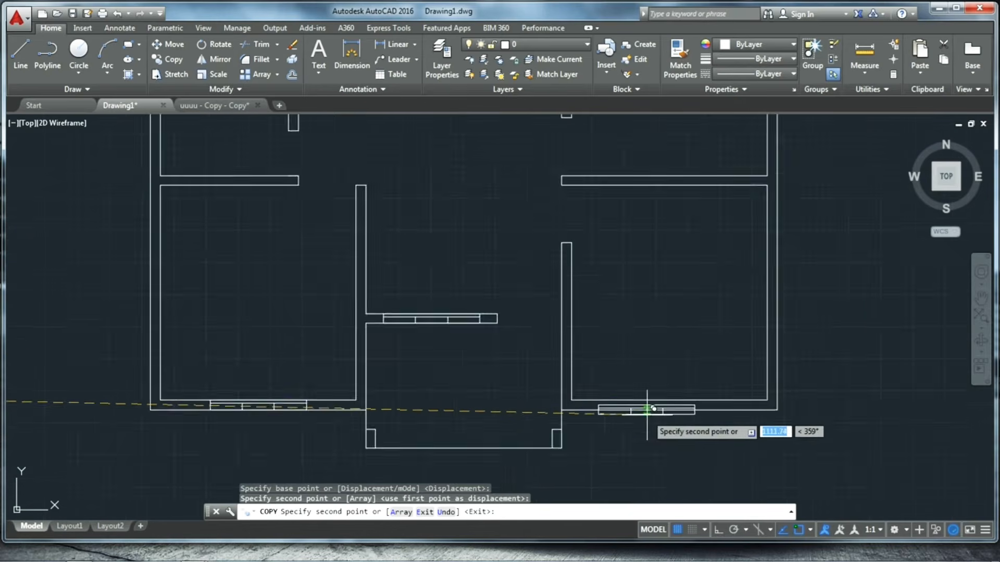
pyautogui.scroll(2, 648, 409)
pyautogui.click(685, 404)
pyautogui.scroll(-4, 536, 436)
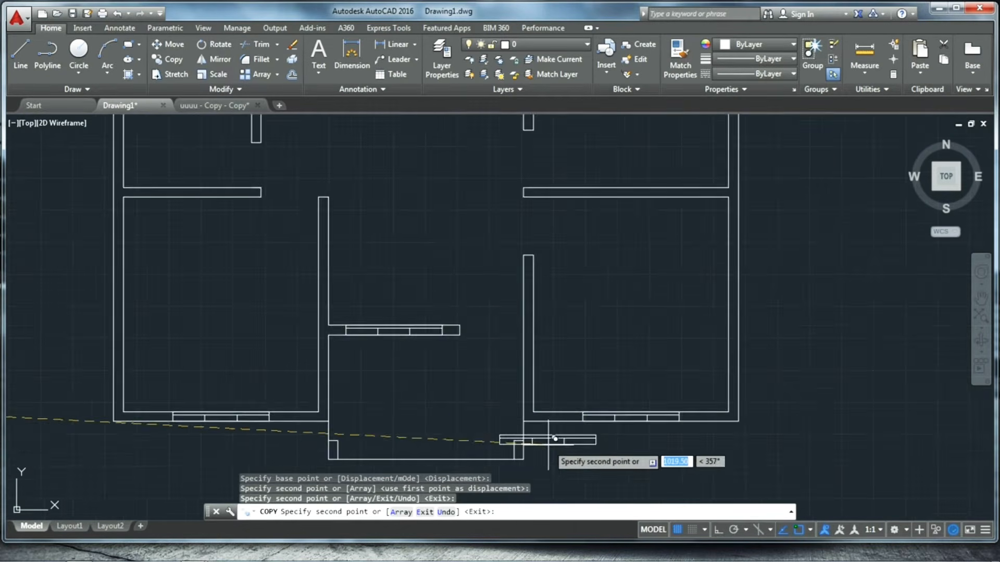
# Step: Place a window copy centred in the top outer wall of the upper left room and end the Copy command
pyautogui.scroll(4, 529, 284)
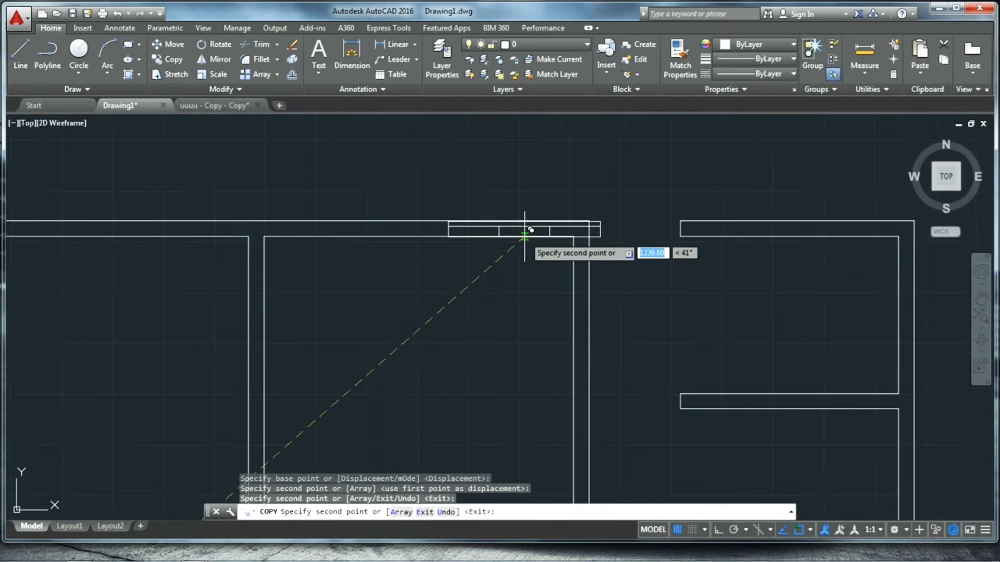
pyautogui.scroll(-4, 436, 290)
pyautogui.scroll(3, 413, 251)
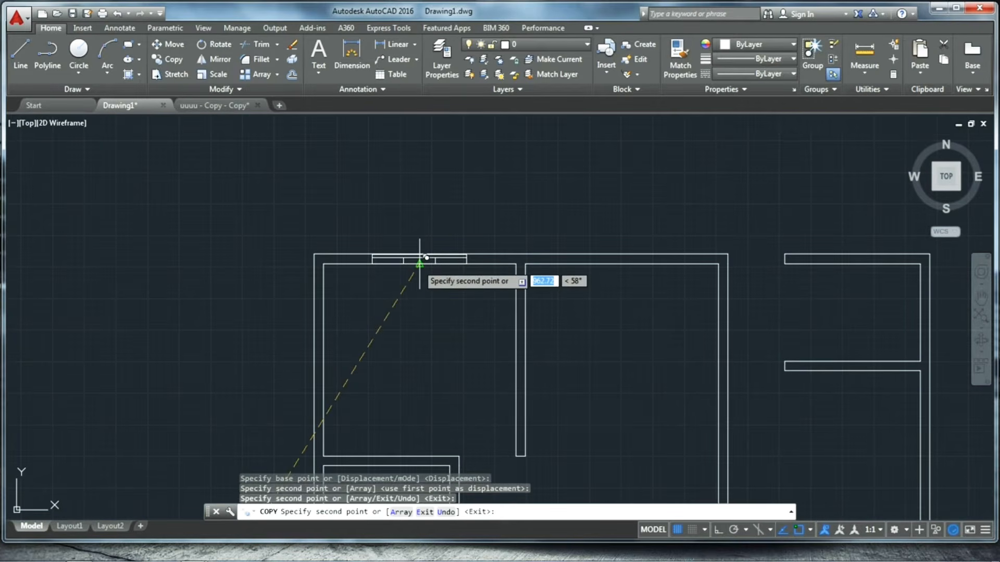
pyautogui.click(420, 263)
pyautogui.scroll(-4, 432, 219)
pyautogui.press('Escape')
pyautogui.scroll(3, 348, 359)
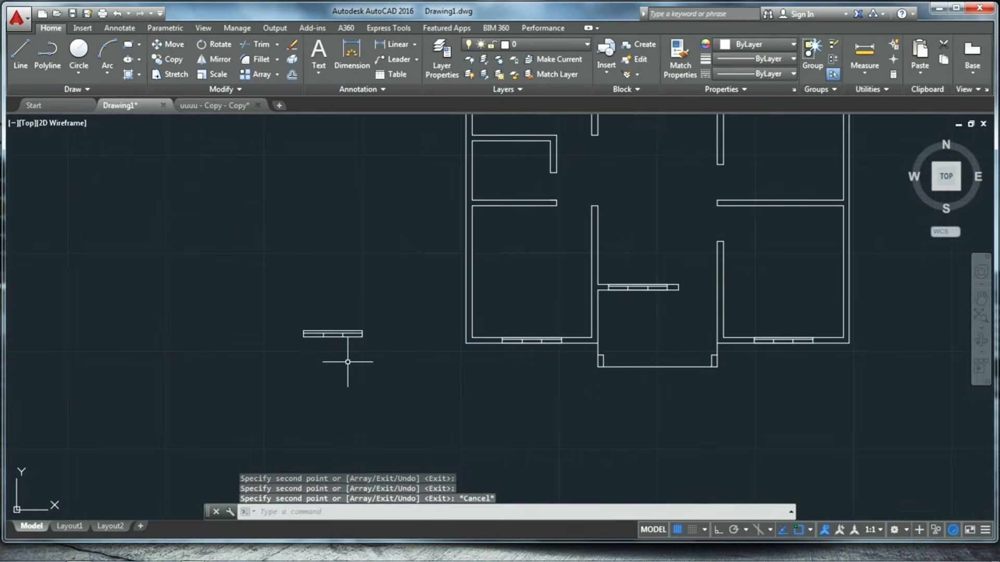
# Step: Rotate the spare window 90° about its lower right corner with Ortho on so it stands vertically
pyautogui.click(267, 313)
pyautogui.click(402, 401)
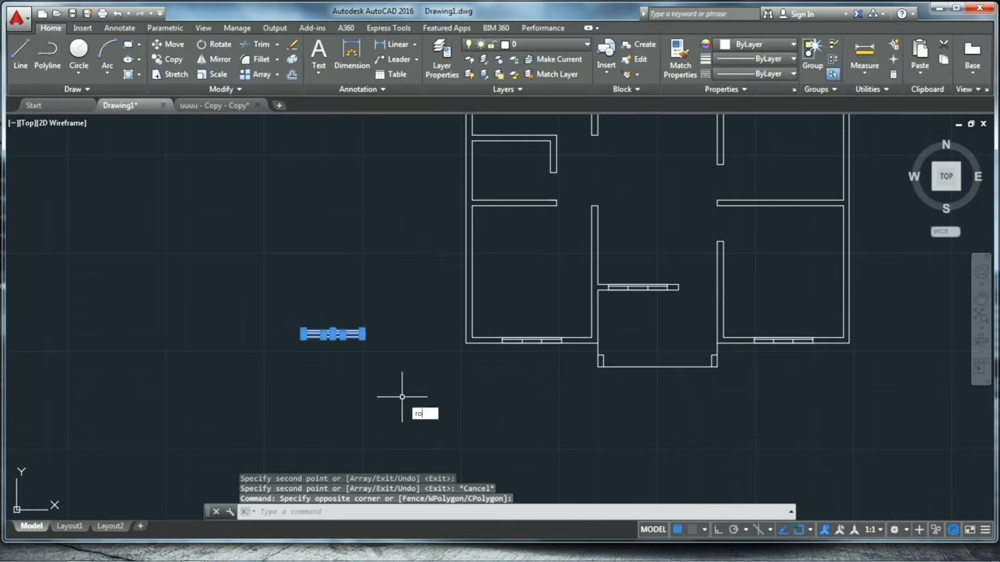
pyautogui.write('ro')
pyautogui.press('Return')
pyautogui.click(364, 333)
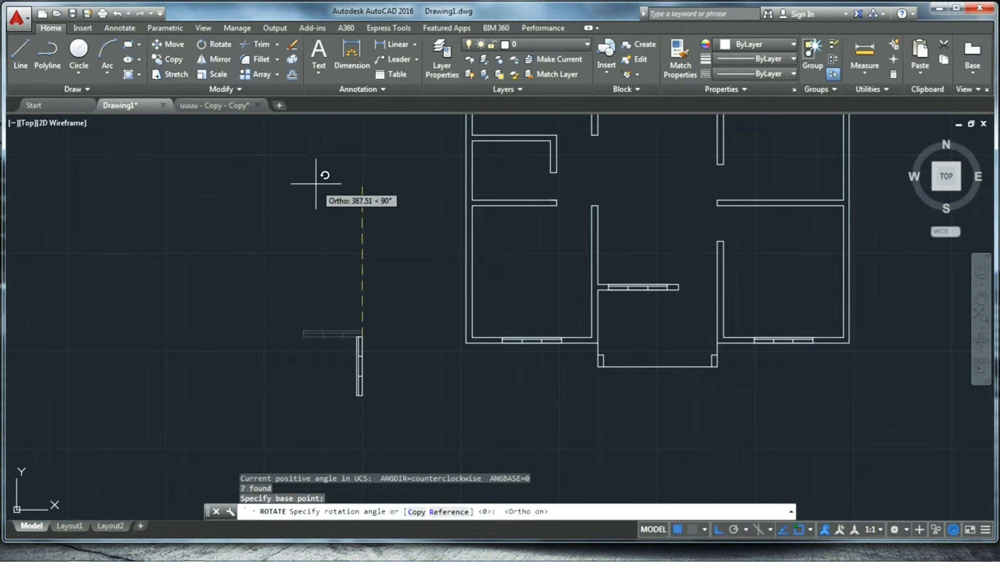
pyautogui.press('Escape')
# Step: Copy the vertical window from the midpoint of its right edge into the left outer wall of the lower left room
pyautogui.click(330, 320)
pyautogui.click(419, 439)
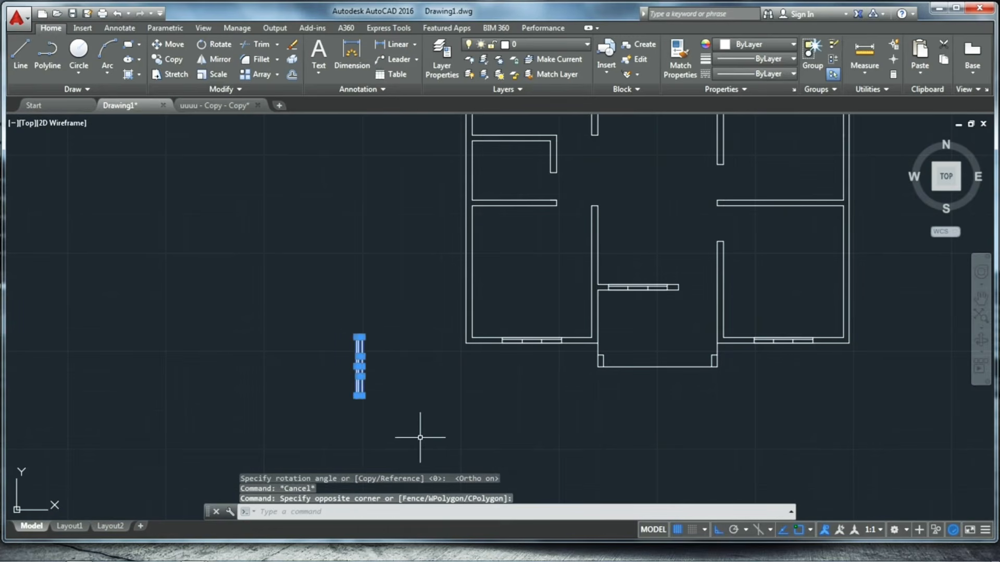
pyautogui.click(166, 59)
pyautogui.scroll(3, 353, 380)
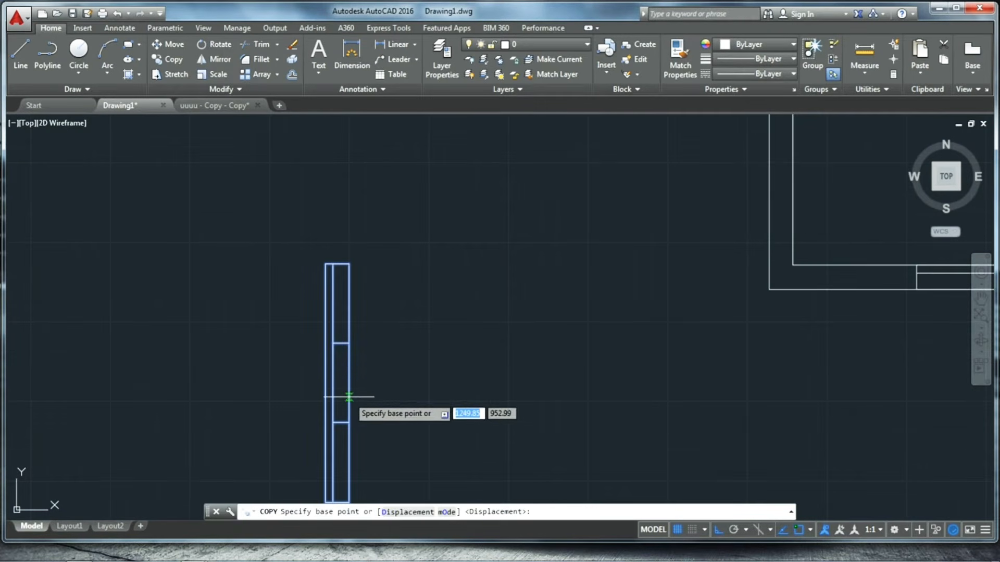
pyautogui.click(349, 384)
pyautogui.scroll(-5, 271, 291)
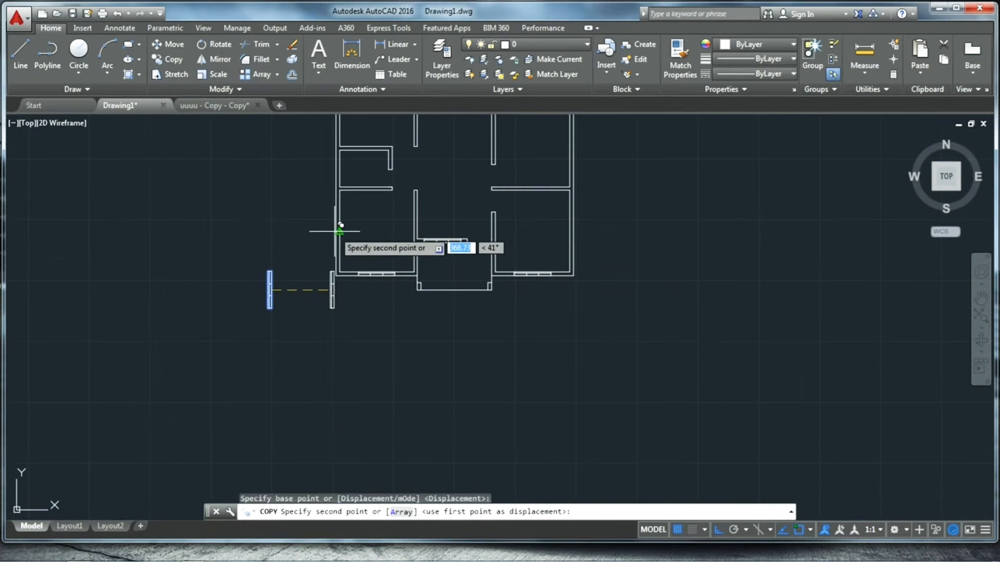
pyautogui.scroll(5, 349, 224)
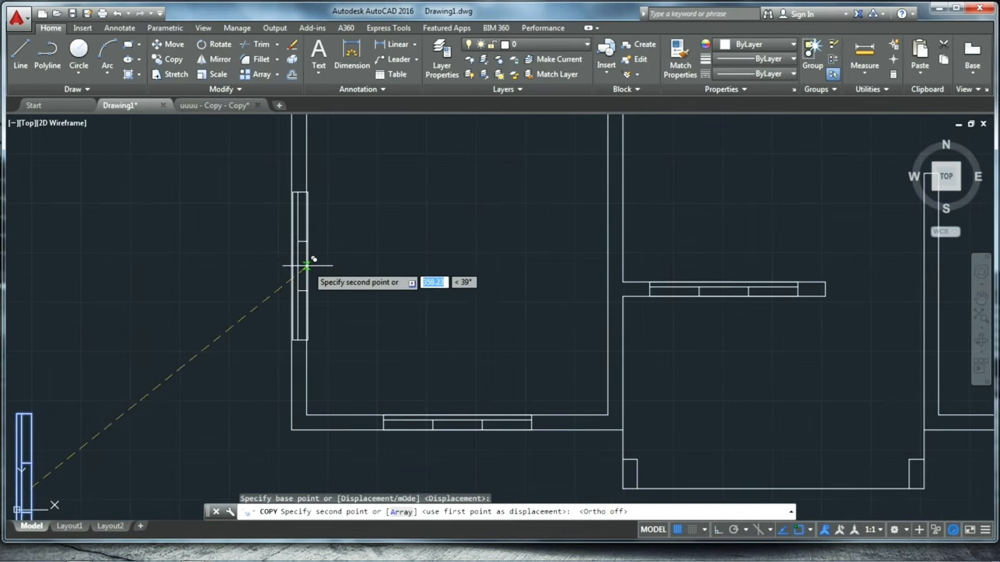
pyautogui.click(306, 250)
# Step: Place another vertical window copy in the left outer wall of the upper left room
pyautogui.scroll(-5, 312, 245)
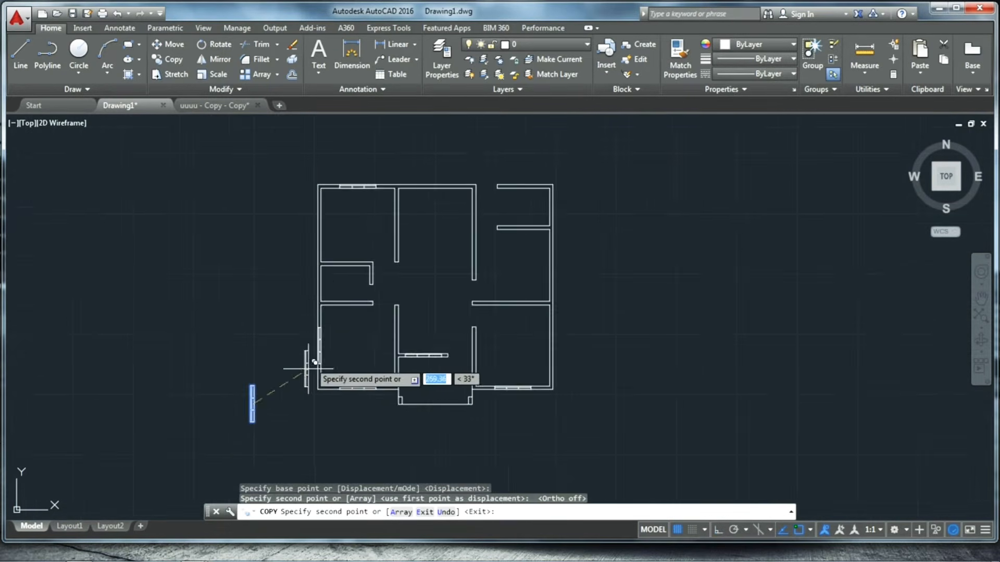
pyautogui.scroll(6, 319, 359)
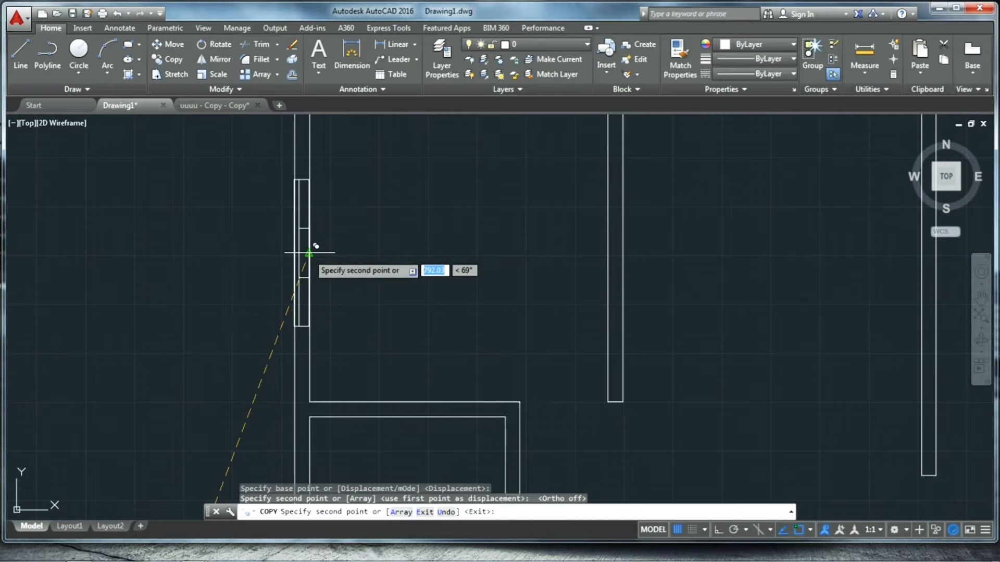
pyautogui.scroll(-5, 236, 267)
# Step: Place a vertical window copy in the right outer wall of the lower right room, centred on the wall
pyautogui.scroll(4, 300, 281)
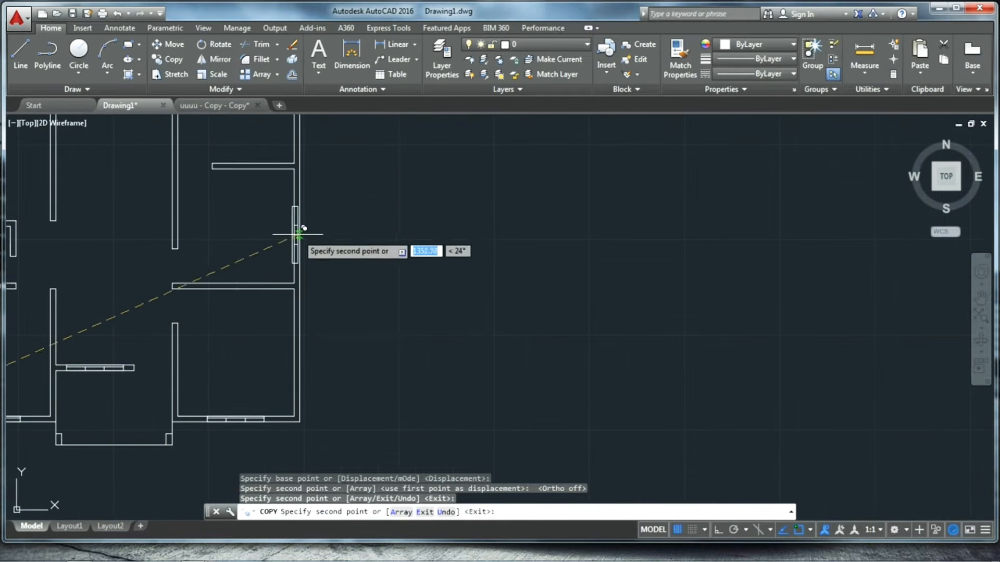
pyautogui.scroll(6, 300, 230)
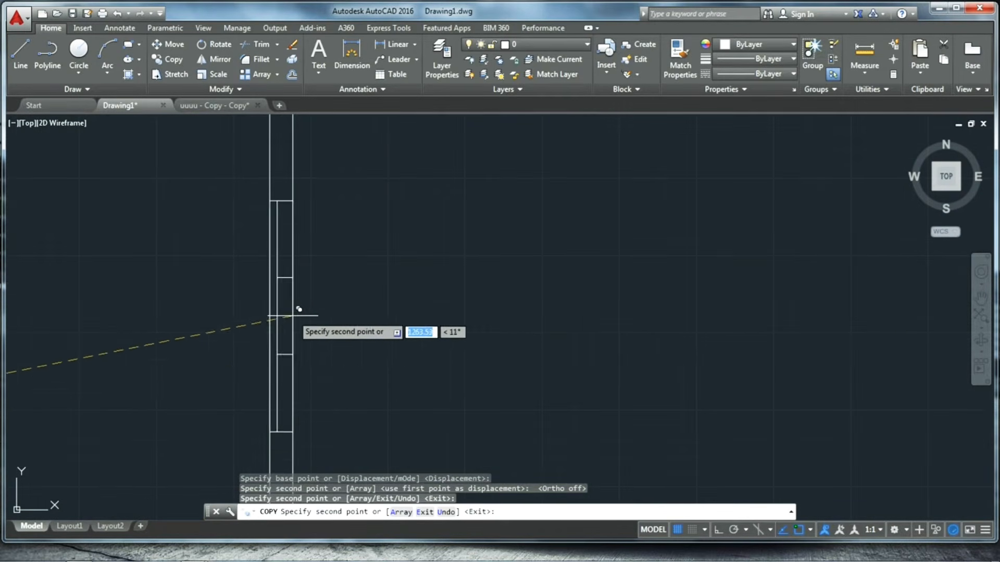
pyautogui.scroll(-3, 298, 308)
pyautogui.scroll(3, 296, 327)
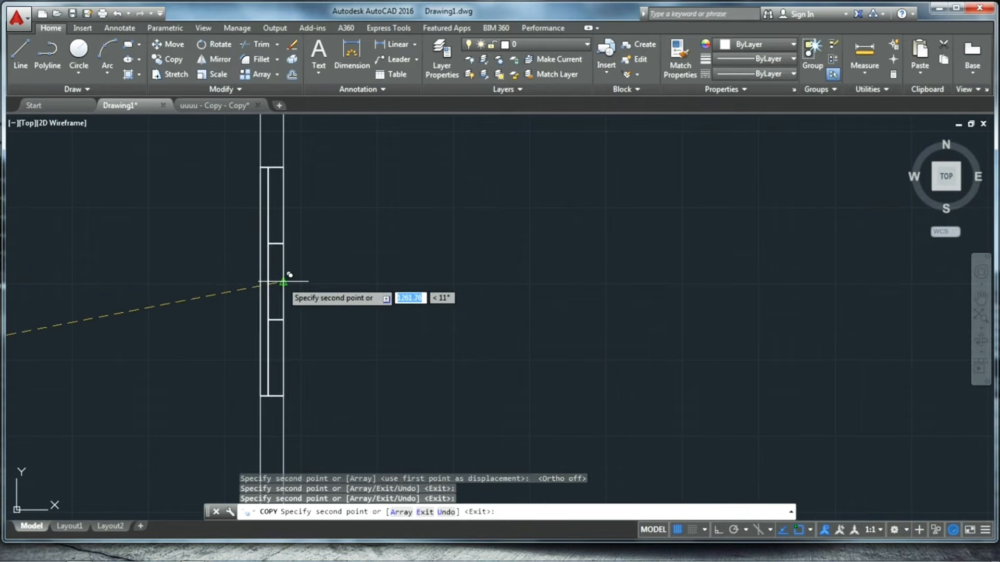
# Step: Place another vertical window copy in the right outer wall of the upper right room and finish copying
pyautogui.scroll(-5, 339, 359)
pyautogui.scroll(3, 331, 253)
pyautogui.scroll(3, 331, 254)
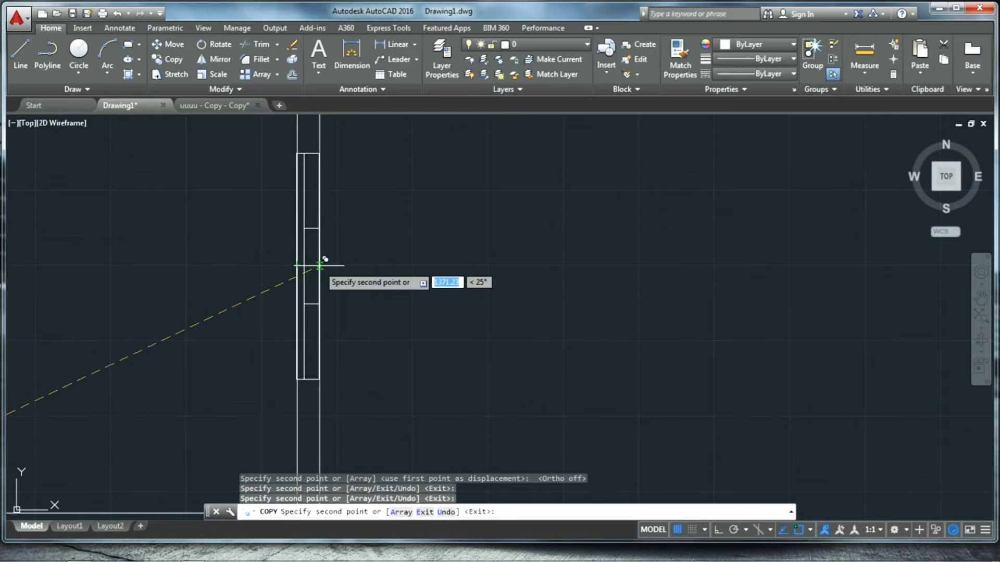
pyautogui.scroll(-10, 319, 265)
pyautogui.press('Escape')
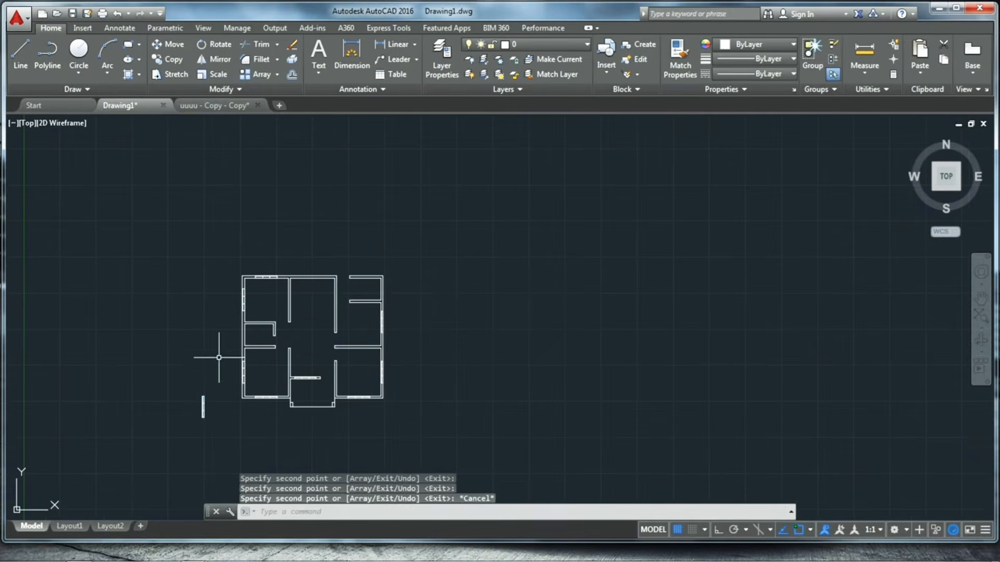
# Step: Delete the spare vertical window standing outside the plan's lower left
pyautogui.scroll(3, 205, 437)
pyautogui.click(174, 306)
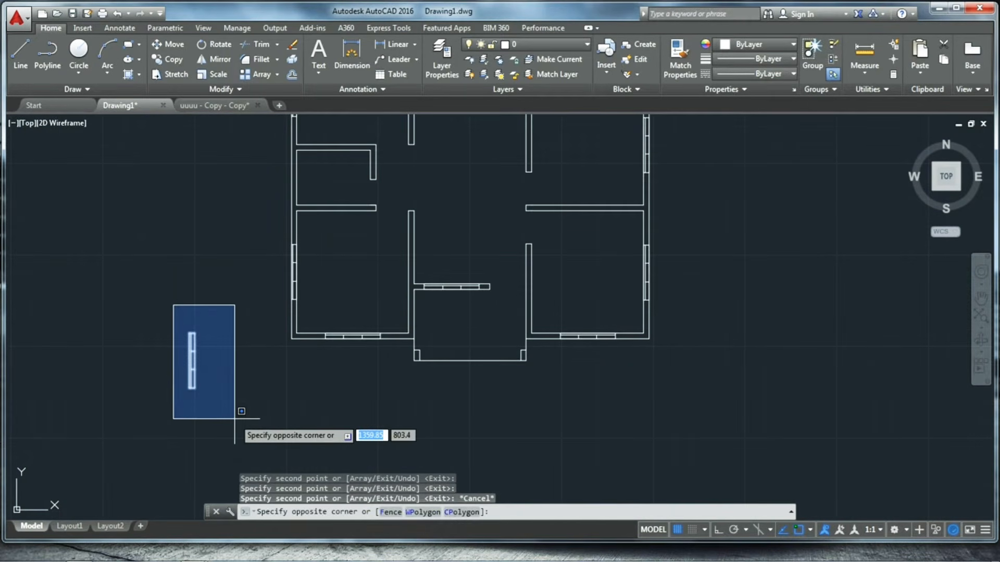
pyautogui.click(236, 413)
pyautogui.press('Delete')
# Step: Copy the window in the lower left room's bottom wall and paste a spare beside the plan's left side
pyautogui.scroll(2, 316, 370)
pyautogui.click(314, 309)
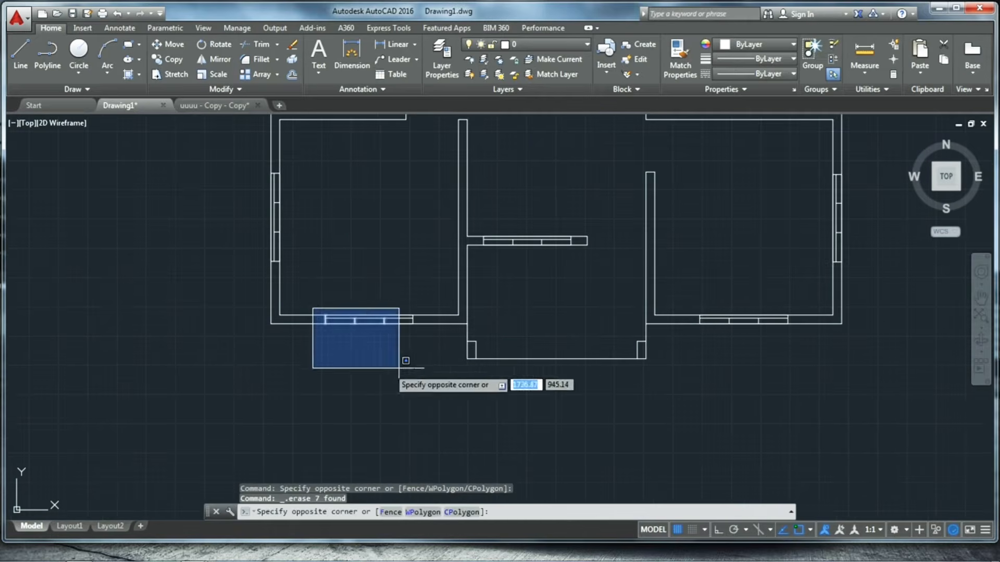
pyautogui.click(426, 358)
pyautogui.hotkey('ctrl', 'c')
pyautogui.hotkey('ctrl', 'v')
pyautogui.click(128, 332)
# Step: Move the spare horizontal window by its upper right corner into the middle room's top wall, ending at the right partition's inner face
pyautogui.click(88, 290)
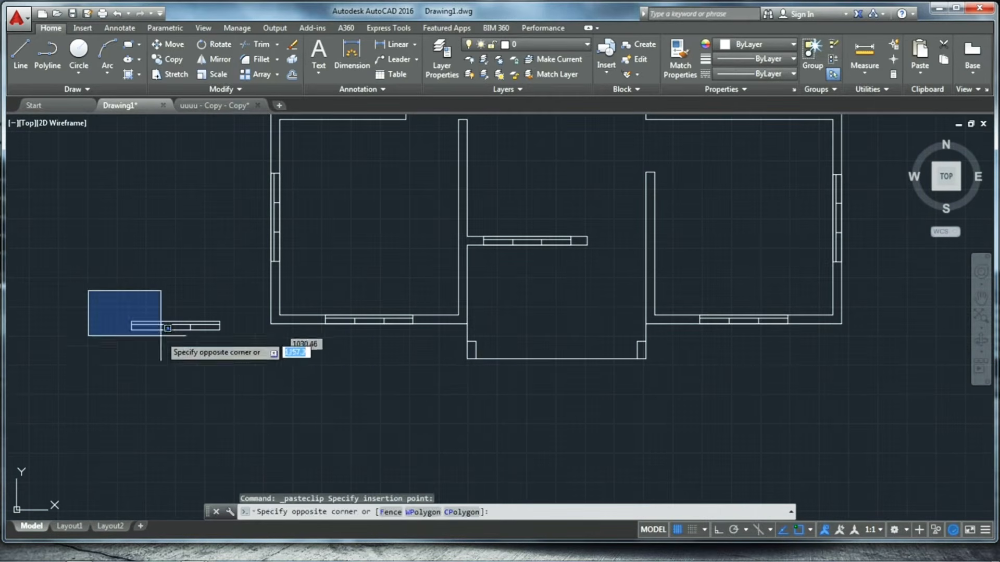
pyautogui.click(244, 382)
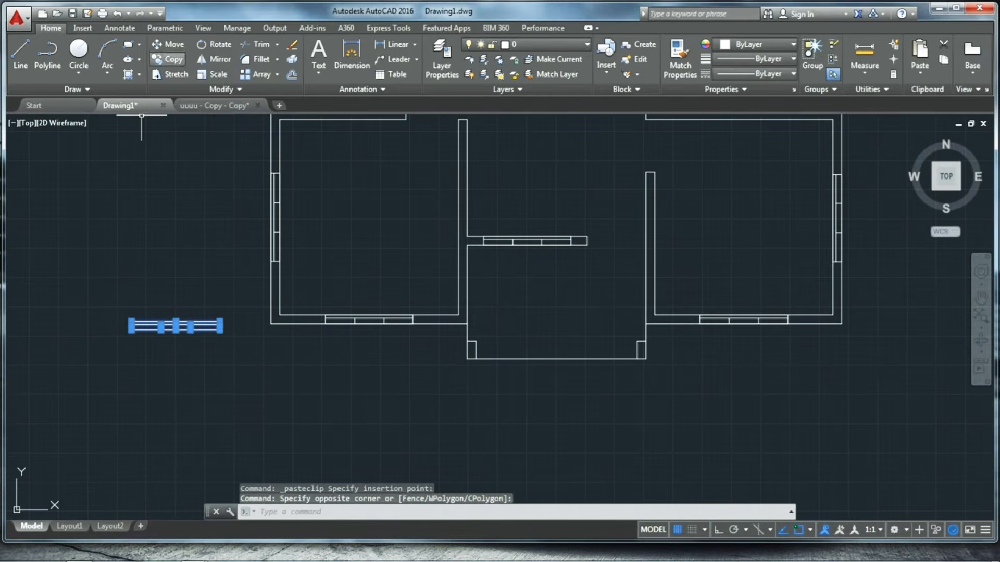
pyautogui.click(168, 45)
pyautogui.scroll(4, 186, 391)
pyautogui.scroll(-2, 194, 416)
pyautogui.scroll(4, 246, 294)
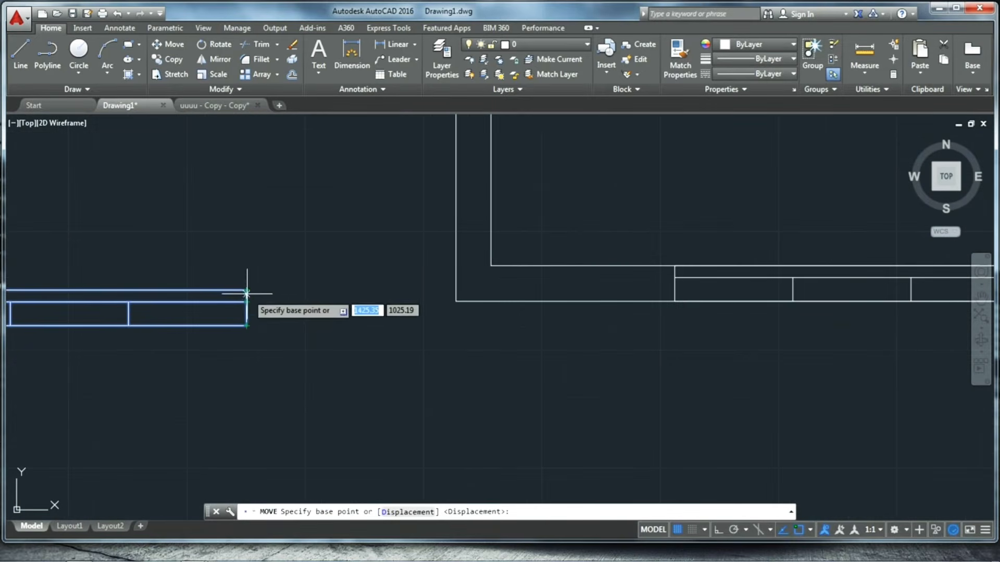
pyautogui.click(247, 291)
pyautogui.scroll(-6, 251, 400)
pyautogui.scroll(-3, 406, 338)
pyautogui.scroll(8, 448, 250)
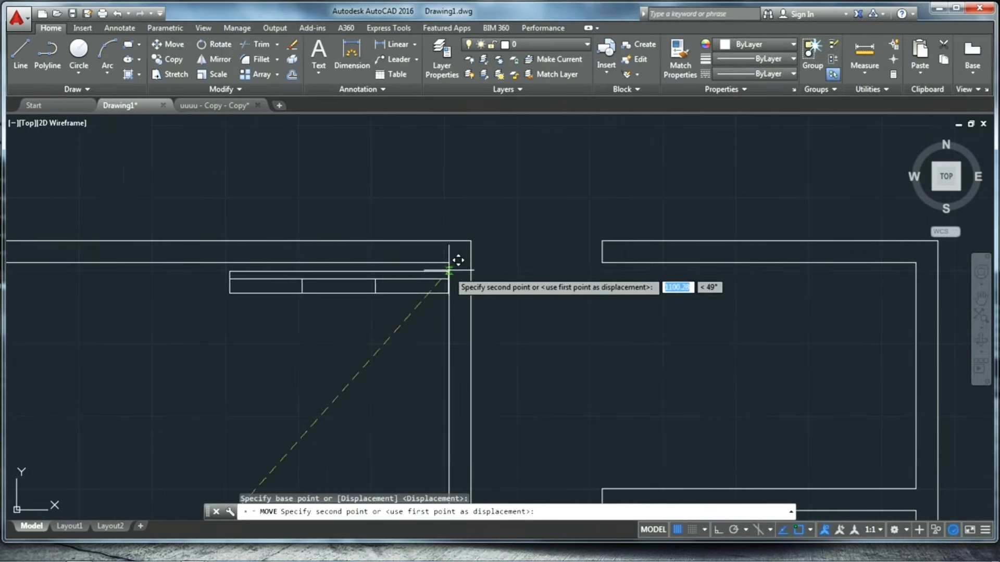
pyautogui.click(447, 242)
pyautogui.scroll(-8, 440, 404)
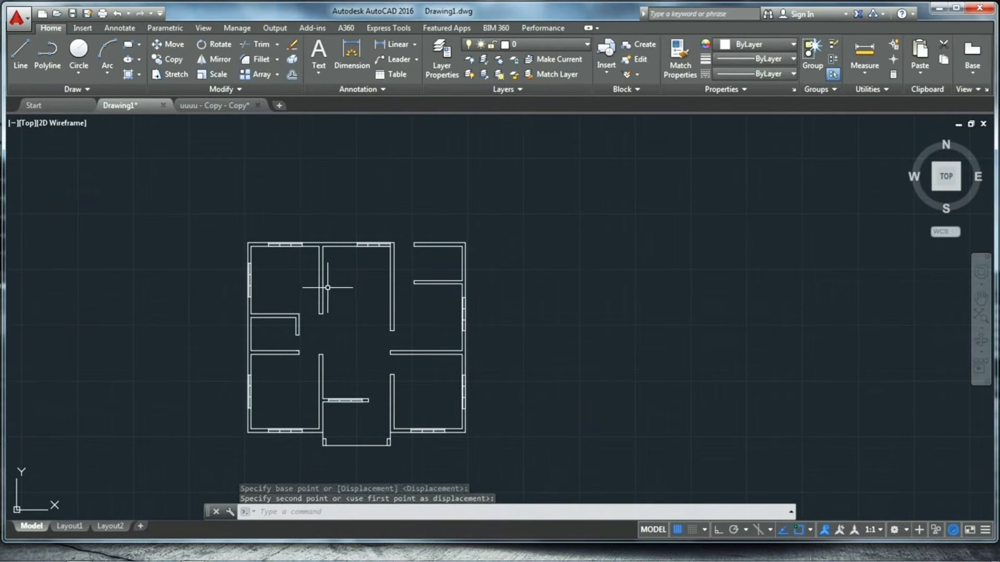
# Step: Copy the vertical window in the lower left room's left outer wall and paste a spare outside that wall
pyautogui.scroll(7, 279, 319)
pyautogui.scroll(-3, 273, 257)
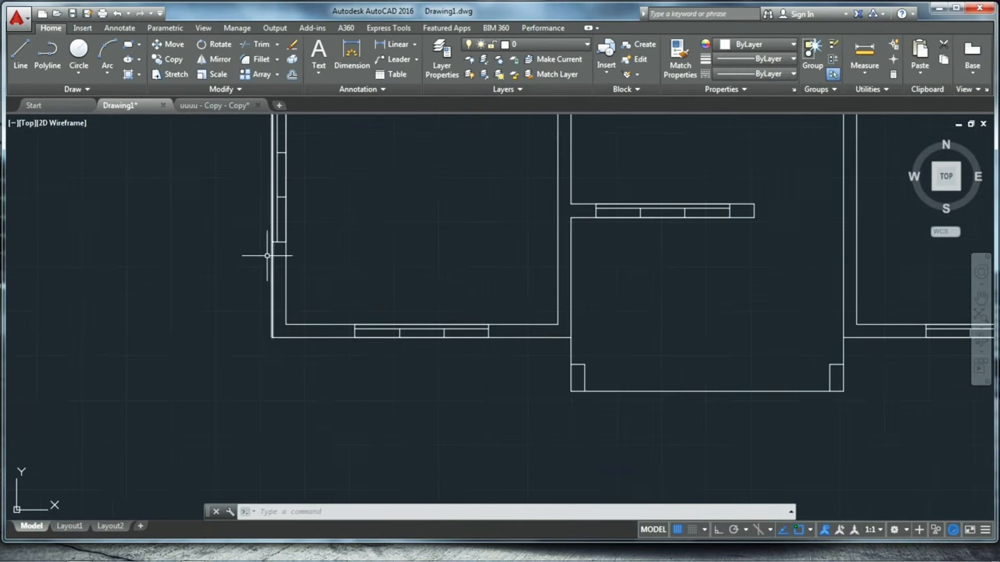
pyautogui.scroll(2, 254, 242)
pyautogui.click(252, 205)
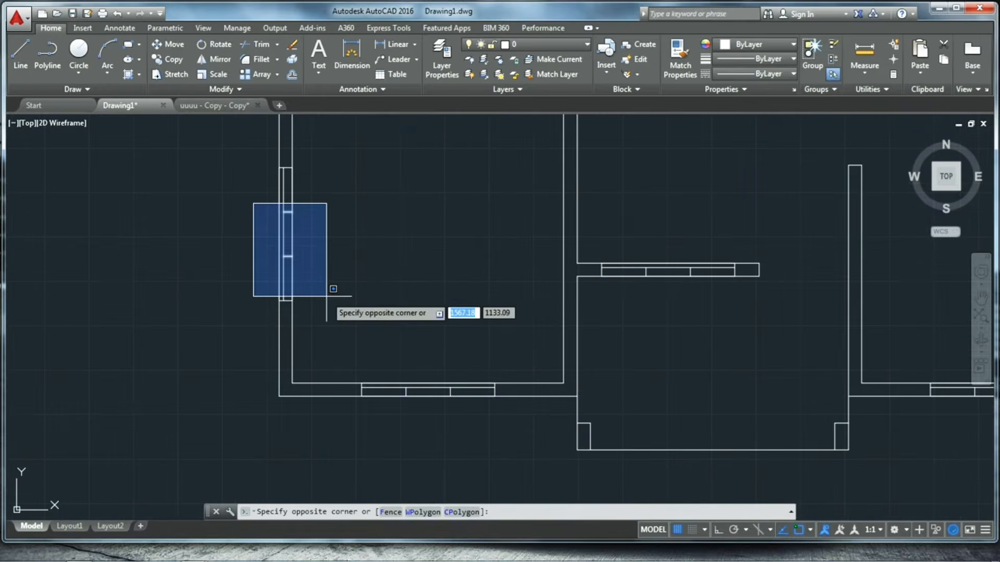
pyautogui.press('Escape')
pyautogui.click(248, 156)
pyautogui.click(323, 319)
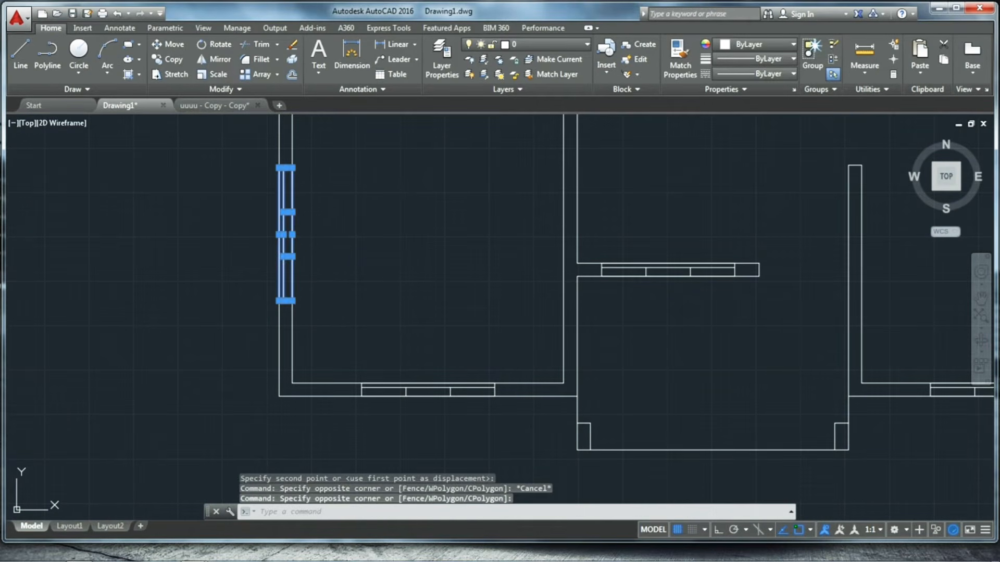
pyautogui.hotkey('ctrl', 'c')
pyautogui.hotkey('ctrl', 'v')
pyautogui.click(174, 349)
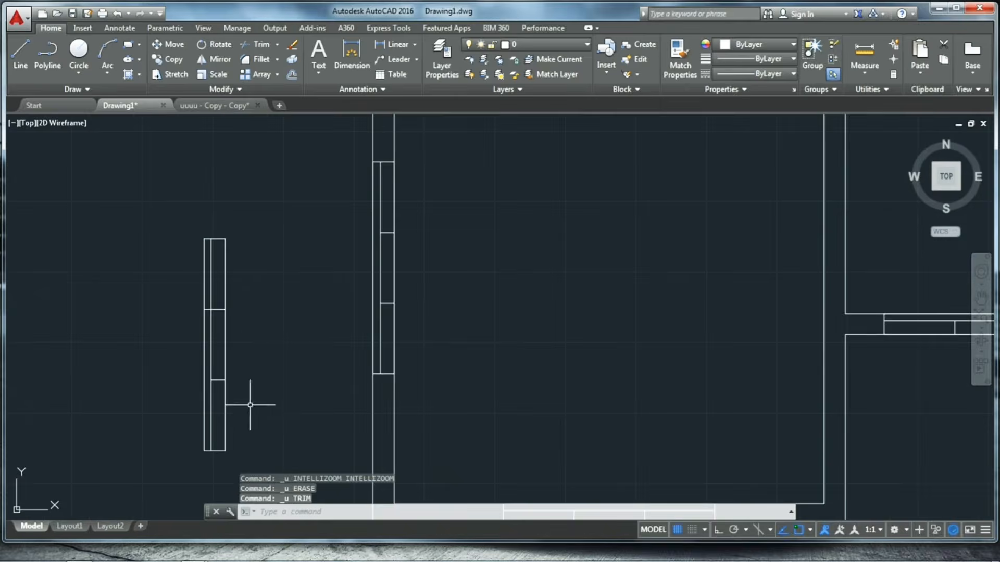
# Step: Trim the spare vertical window down to its upper pane and erase the leftover lower lines
pyautogui.press('Return')
pyautogui.press('Return')
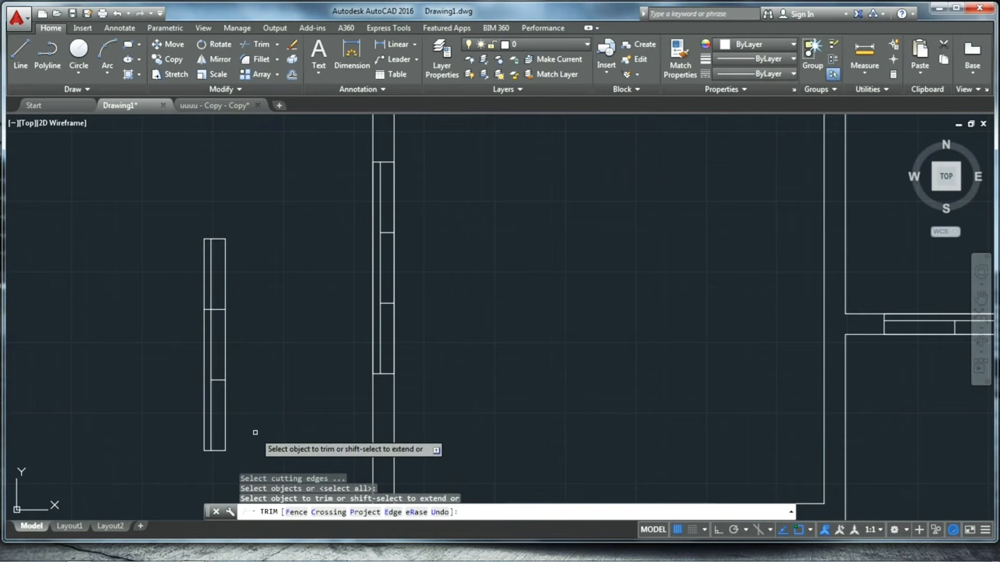
pyautogui.click(254, 431)
pyautogui.click(111, 343)
pyautogui.press('Escape')
pyautogui.click(231, 459)
pyautogui.click(144, 355)
pyautogui.press('Delete')
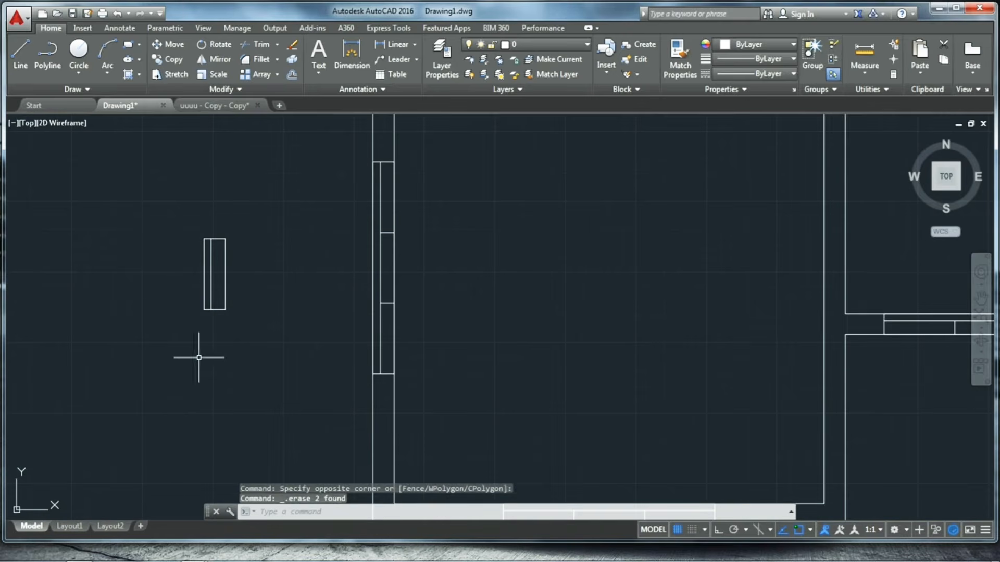
# Step: Copy the one-pane window to the clipboard
pyautogui.click(284, 365)
pyautogui.click(145, 233)
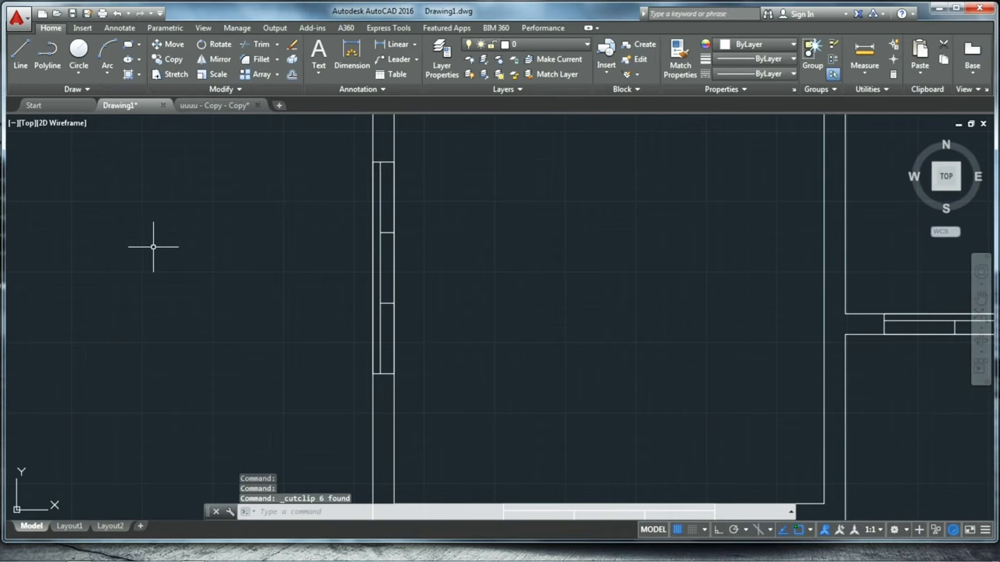
pyautogui.hotkey('ctrl', 'c')
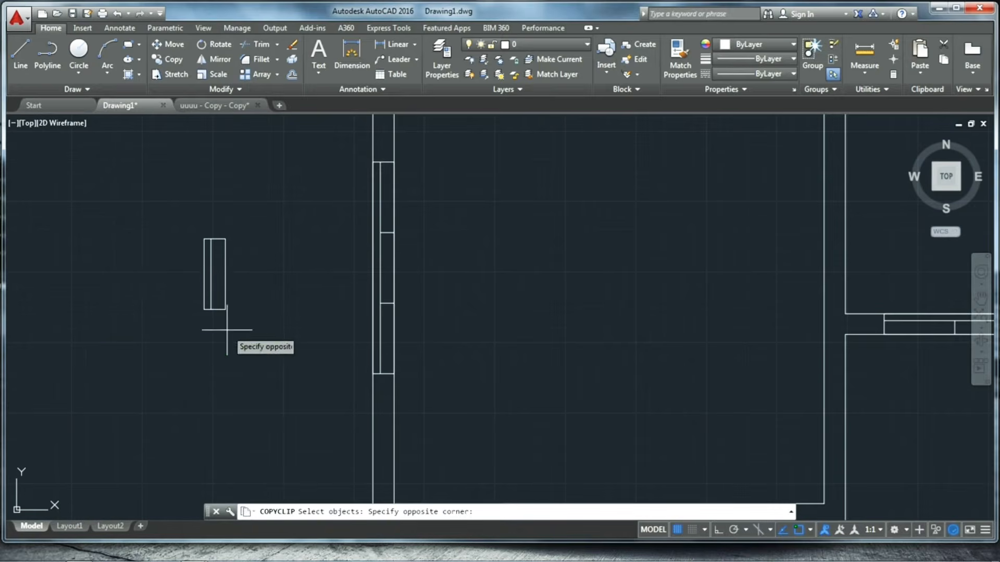
pyautogui.click(125, 161)
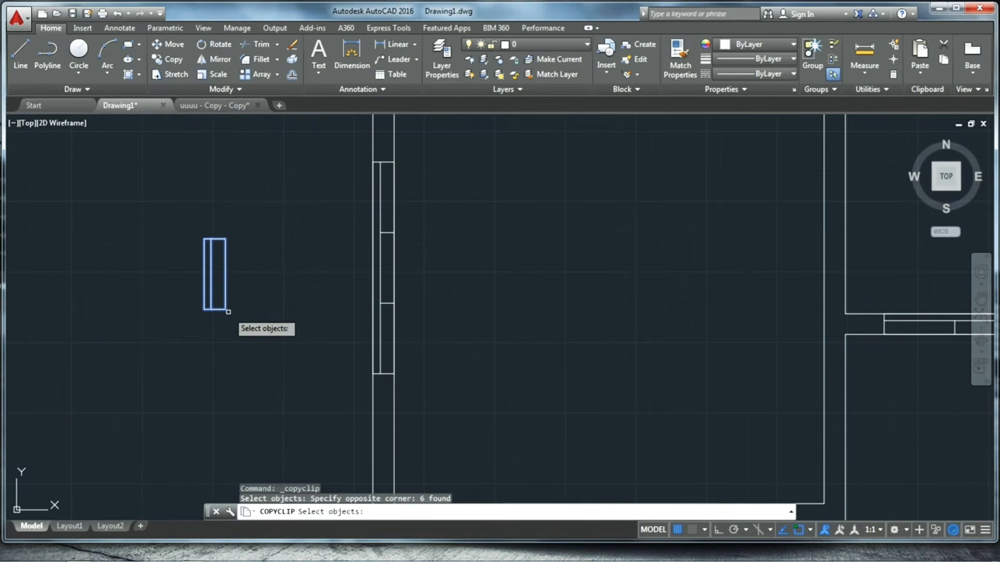
pyautogui.press('Return')
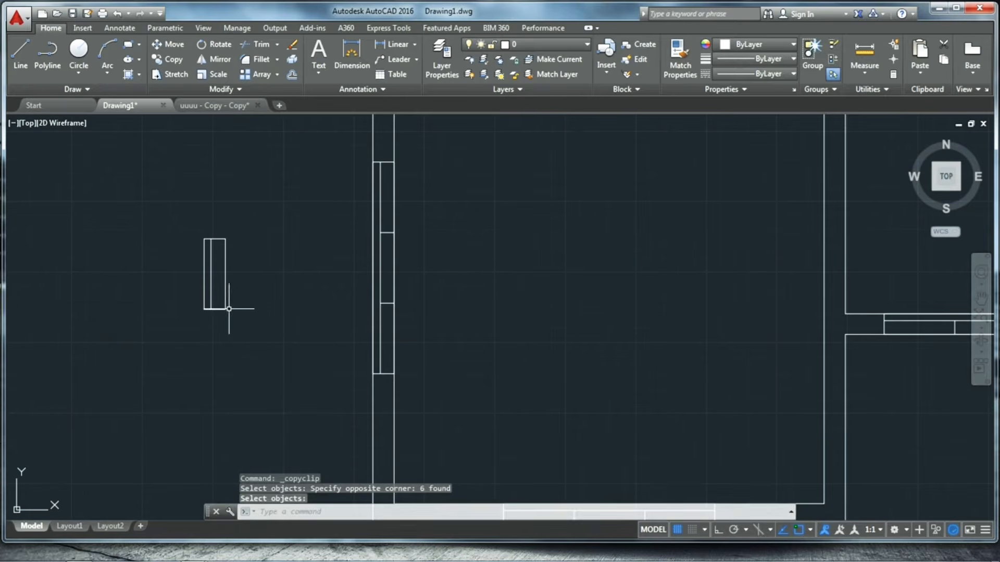
# Step: Move the one-pane window by its lower right corner into the left outer wall of the small room between the two left rooms
pyautogui.click(169, 44)
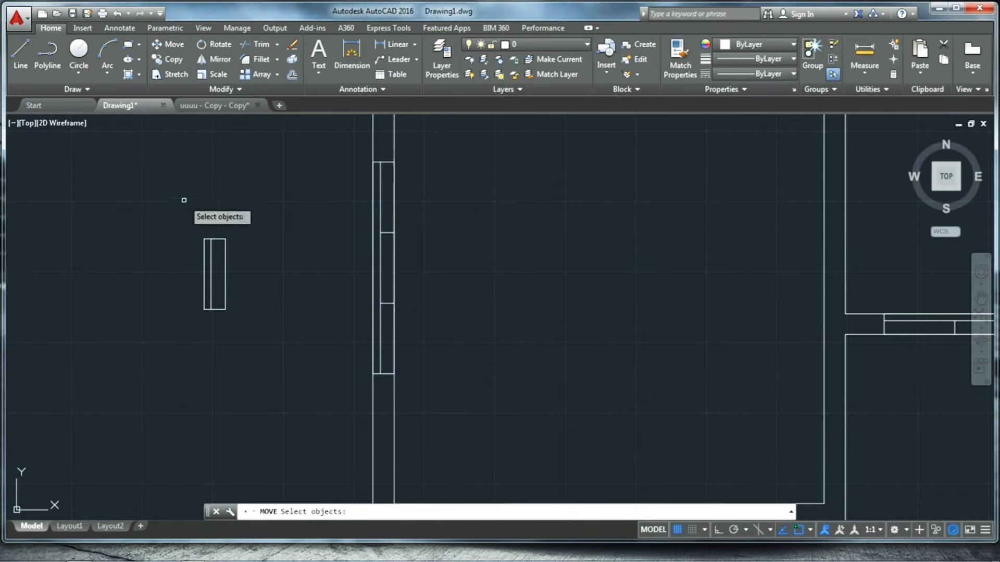
pyautogui.click(183, 201)
pyautogui.click(256, 378)
pyautogui.press('Return')
pyautogui.click(225, 309)
pyautogui.scroll(-4, 253, 371)
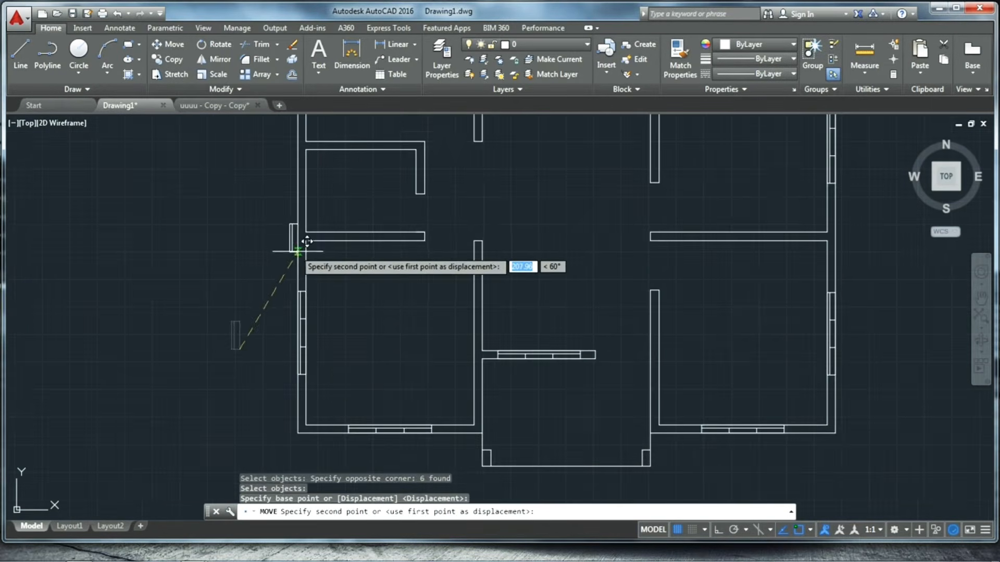
pyautogui.scroll(4, 306, 267)
pyautogui.scroll(-4, 306, 277)
pyautogui.scroll(4, 310, 198)
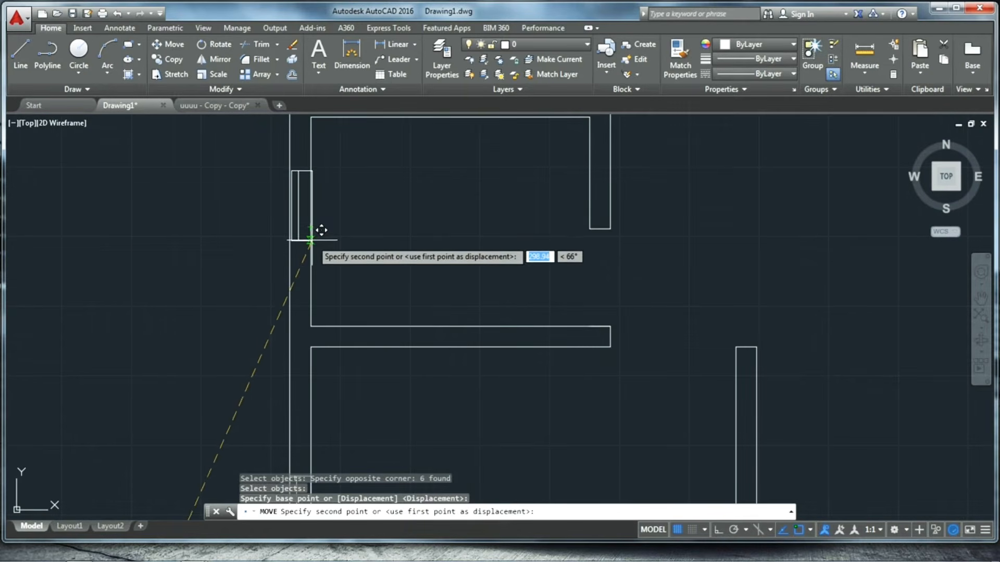
pyautogui.press('Escape')
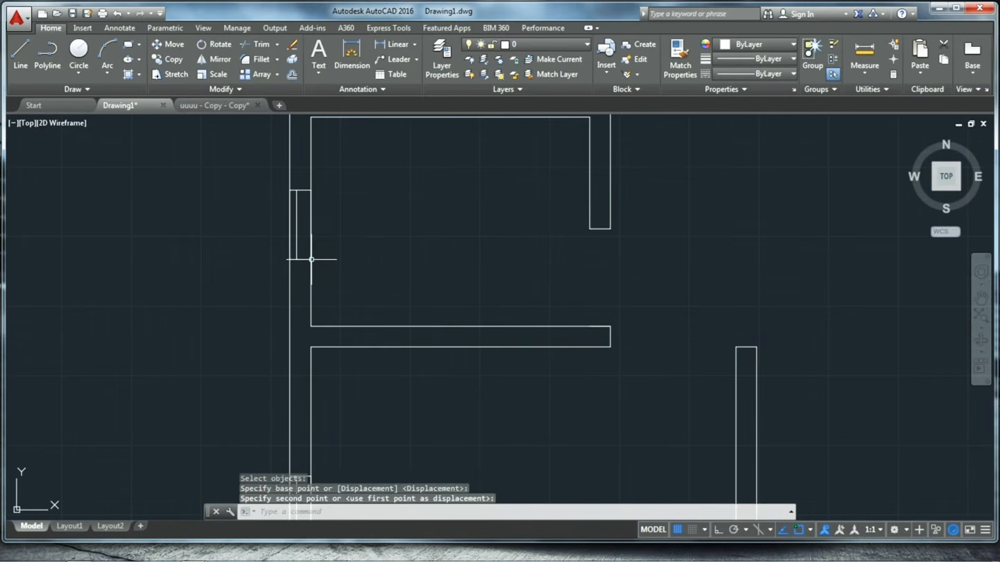
pyautogui.scroll(-5, 379, 237)
pyautogui.scroll(3, 463, 299)
pyautogui.scroll(-3, 384, 379)
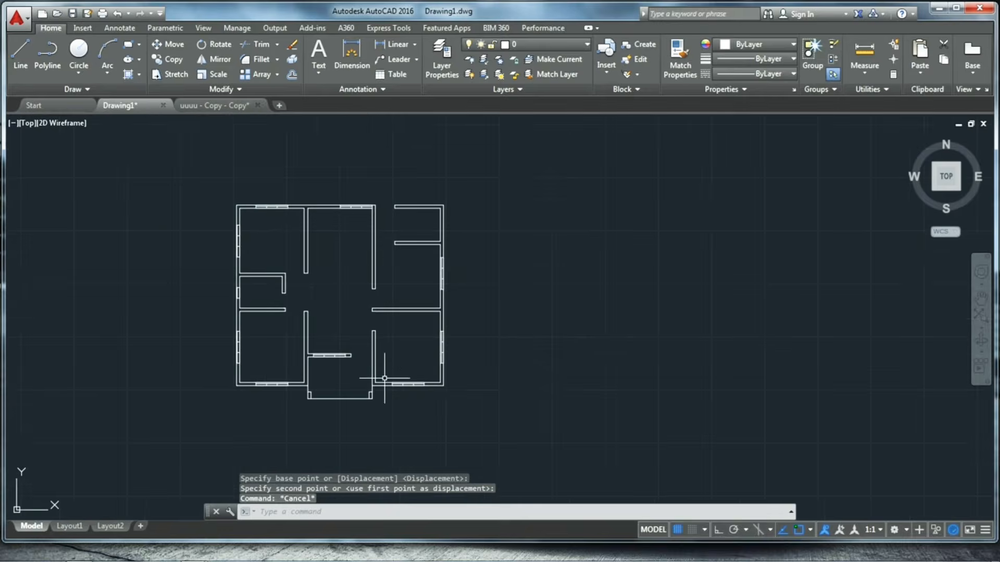
pyautogui.scroll(3, 330, 379)
pyautogui.scroll(-4, 397, 385)
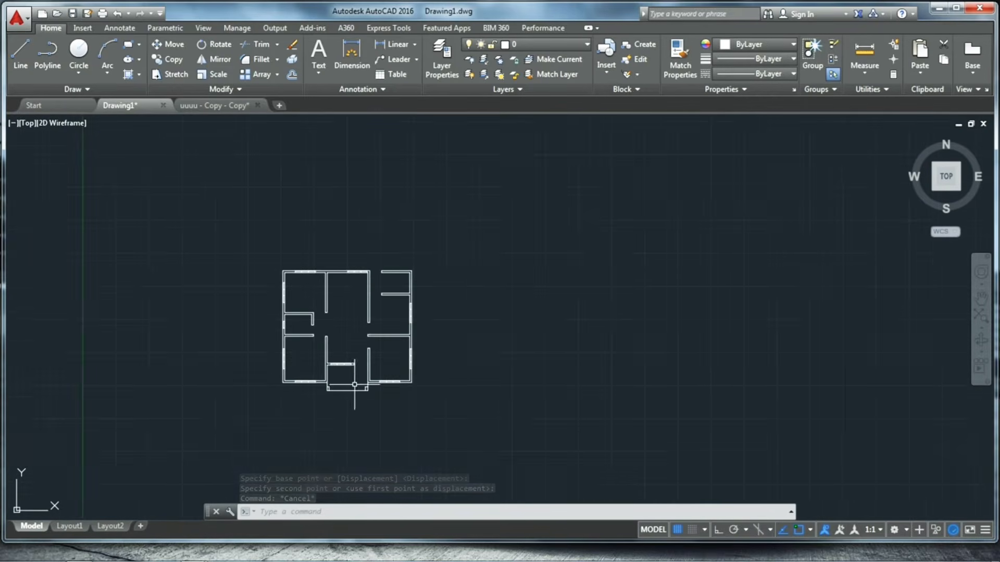
pyautogui.scroll(2, 381, 395)
pyautogui.scroll(4, 330, 357)
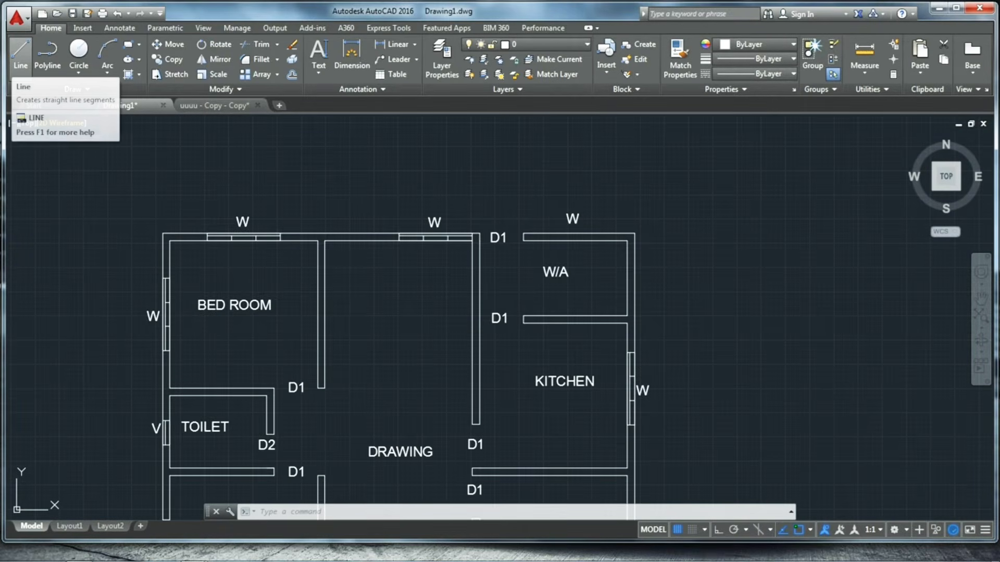
# Step: Draw a 60-long vertical line downward from the plan's lower left outer corner with Ortho on
pyautogui.click(20, 52)
pyautogui.scroll(-5, 188, 136)
pyautogui.scroll(6, 174, 241)
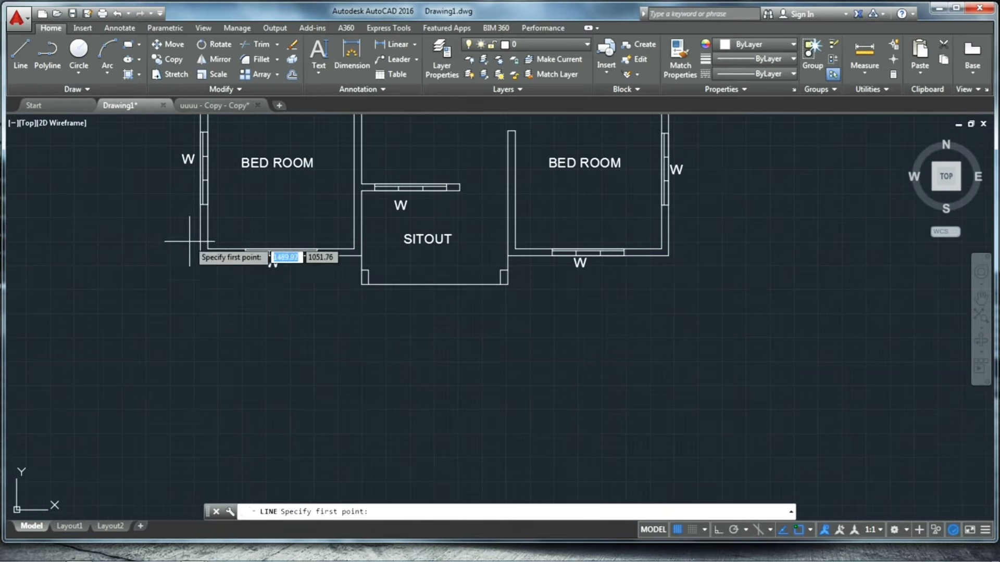
pyautogui.scroll(3, 340, 320)
pyautogui.scroll(-3, 229, 280)
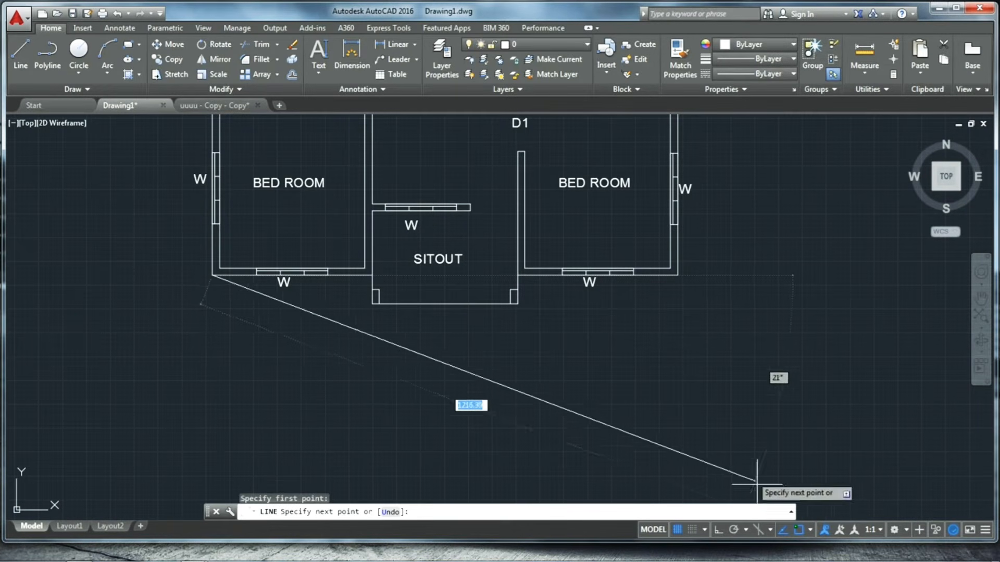
pyautogui.click(718, 530)
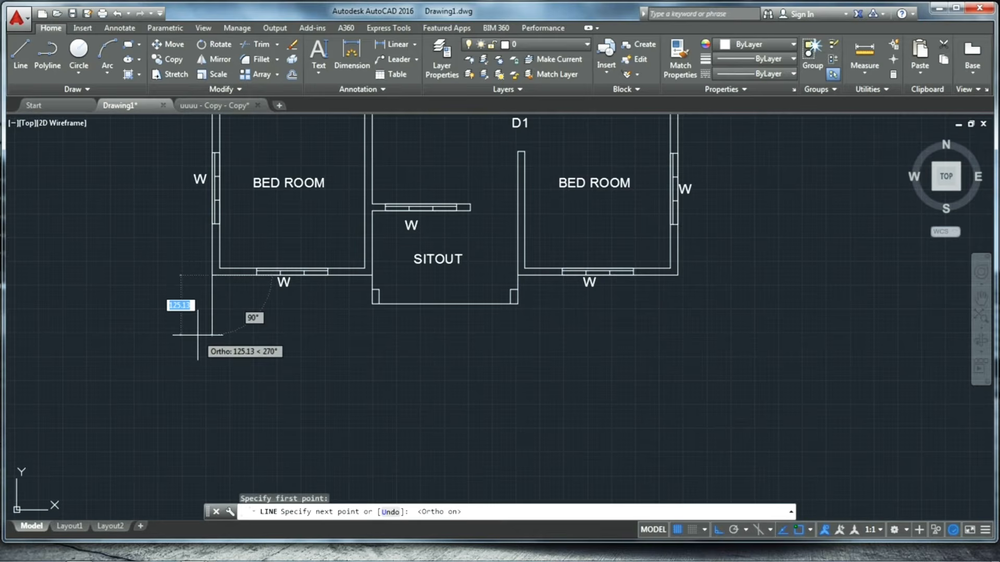
pyautogui.press('Return')
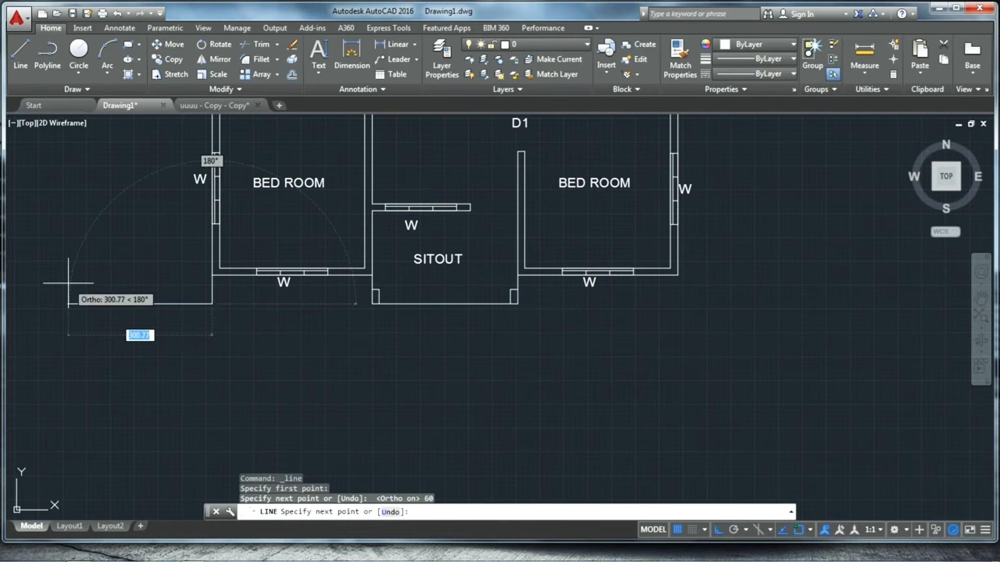
pyautogui.press('Escape')
# Step: Draw a 60-long horizontal line leftward from the plan's lower left outer corner
pyautogui.press('Return')
pyautogui.scroll(4, 207, 279)
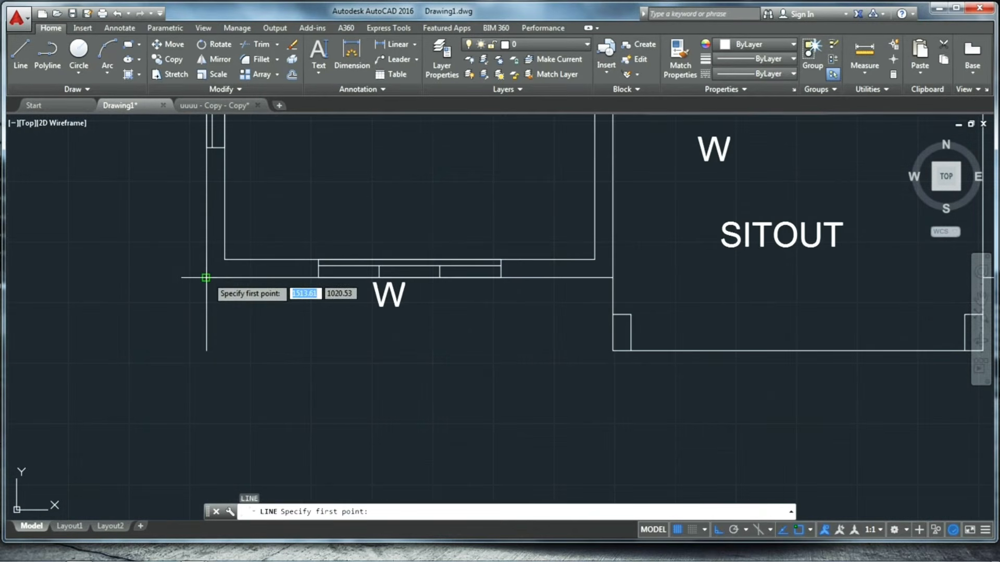
pyautogui.click(206, 278)
pyautogui.write('60')
pyautogui.press('Return')
pyautogui.press('Escape')
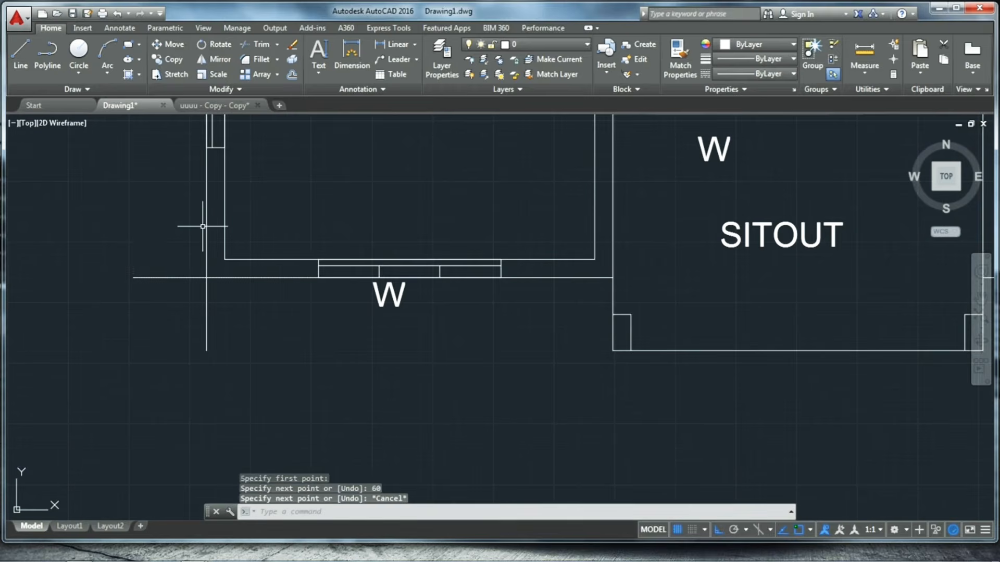
pyautogui.scroll(-4, 205, 217)
pyautogui.press('Return')
pyautogui.press('Escape')
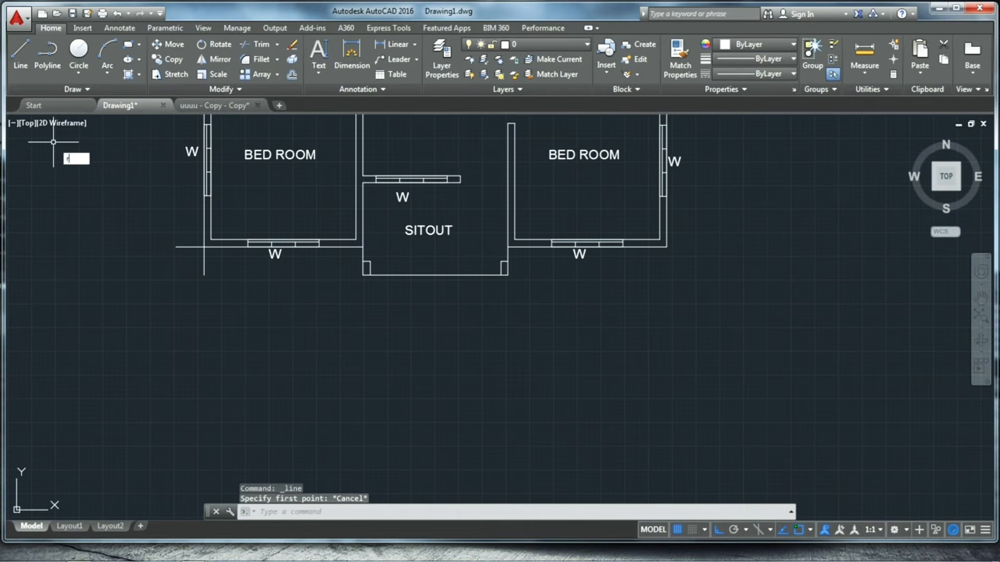
# Step: Draw vertical rays upward and downward from the left end of the 60-long horizontal line
pyautogui.write('ay')
pyautogui.press('Return')
pyautogui.scroll(4, 160, 260)
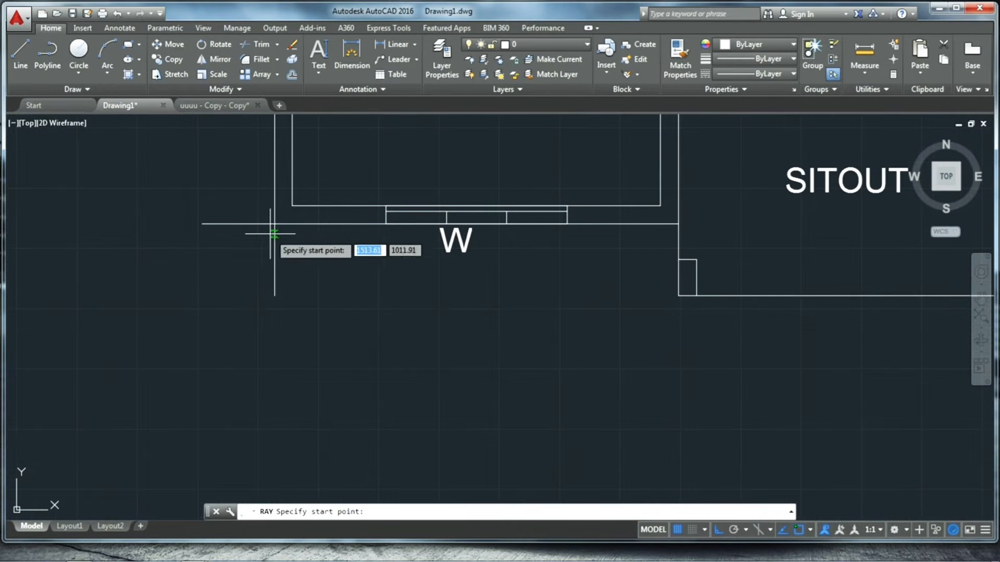
pyautogui.click(201, 223)
pyautogui.click(201, 167)
pyautogui.click(199, 325)
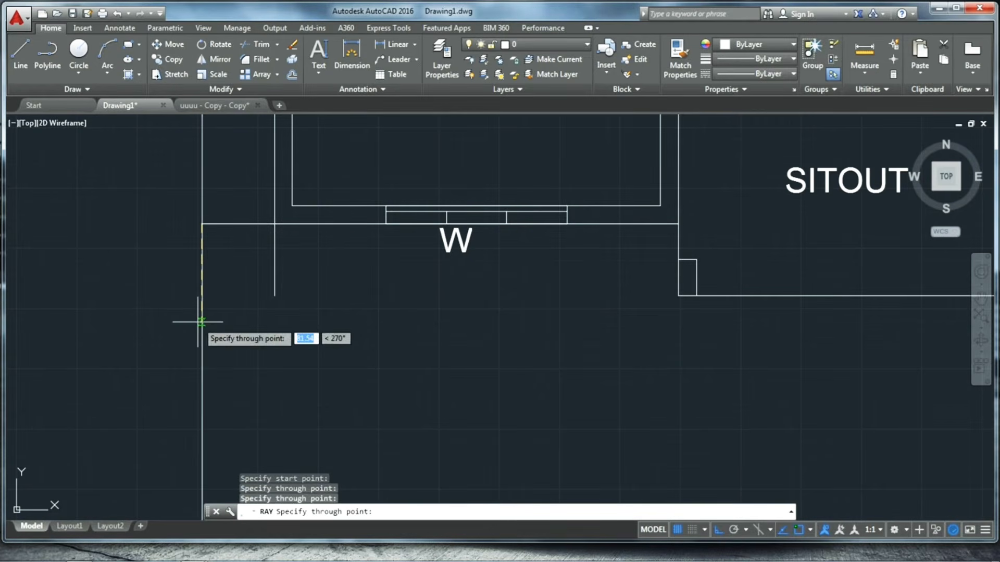
# Step: Draw horizontal rays rightward and leftward from the lower end of the 60-long vertical line
pyautogui.press('Return')
pyautogui.press('Return')
pyautogui.click(457, 301)
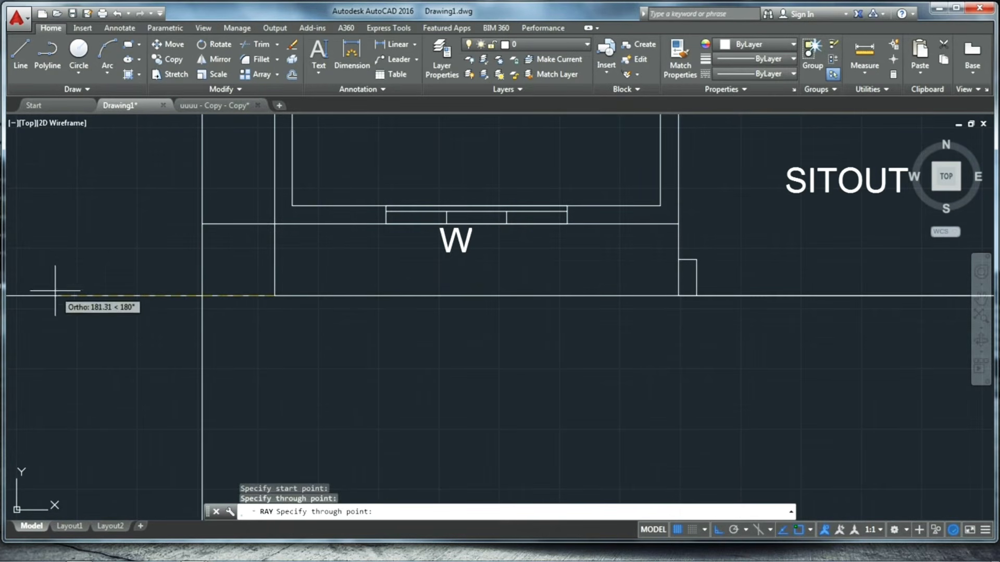
pyautogui.click(54, 290)
pyautogui.press('Escape')
# Step: Erase the 60-long vertical and horizontal helper lines at the plan's lower left outer corner
pyautogui.scroll(-3, 239, 350)
pyautogui.scroll(3, 263, 316)
pyautogui.click(255, 320)
pyautogui.click(202, 321)
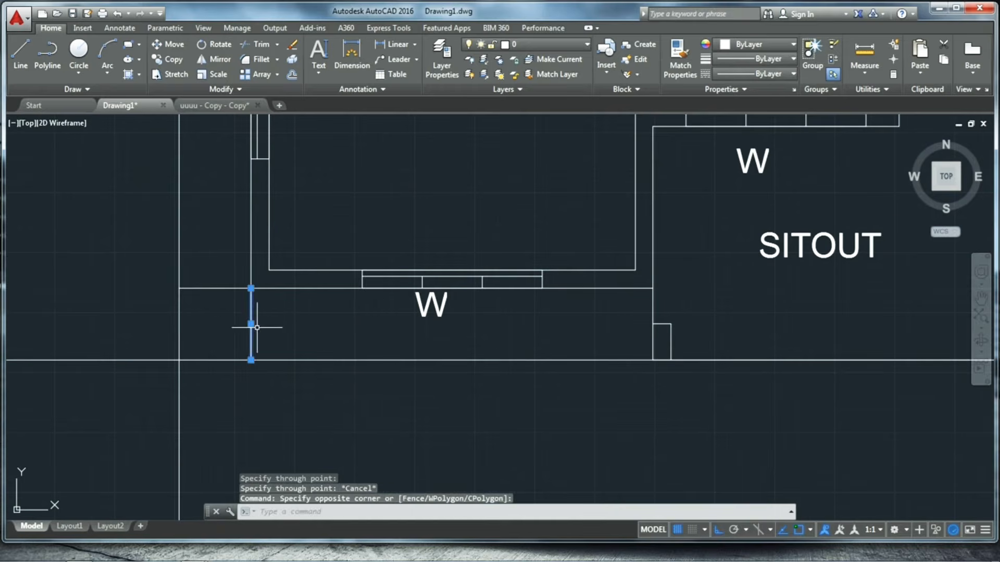
pyautogui.press('Delete')
pyautogui.click(228, 274)
pyautogui.click(177, 318)
pyautogui.press('Escape')
# Step: Trim the bottom guide line out of the sitout opening between the two pillars
pyautogui.scroll(-5, 244, 333)
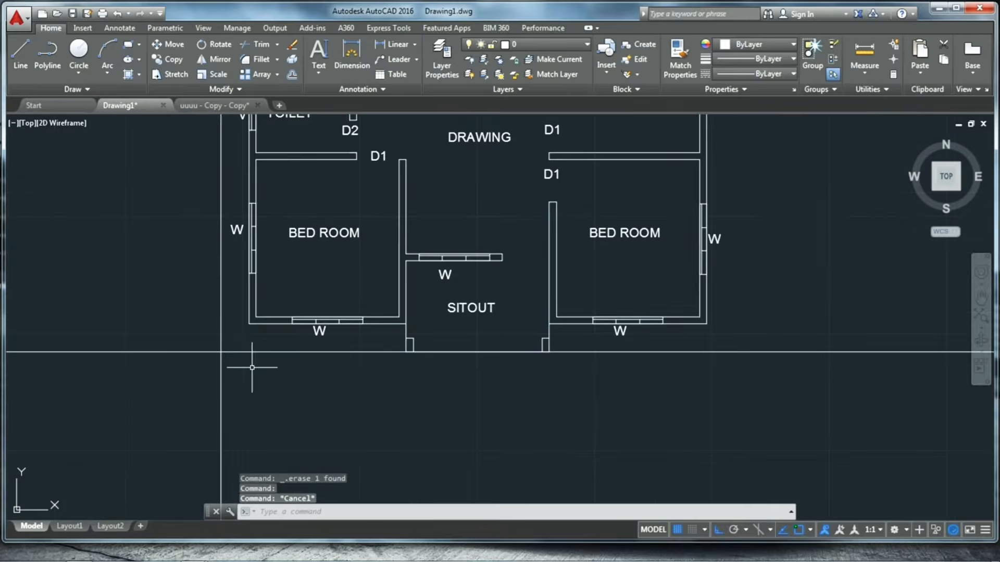
pyautogui.scroll(3, 293, 391)
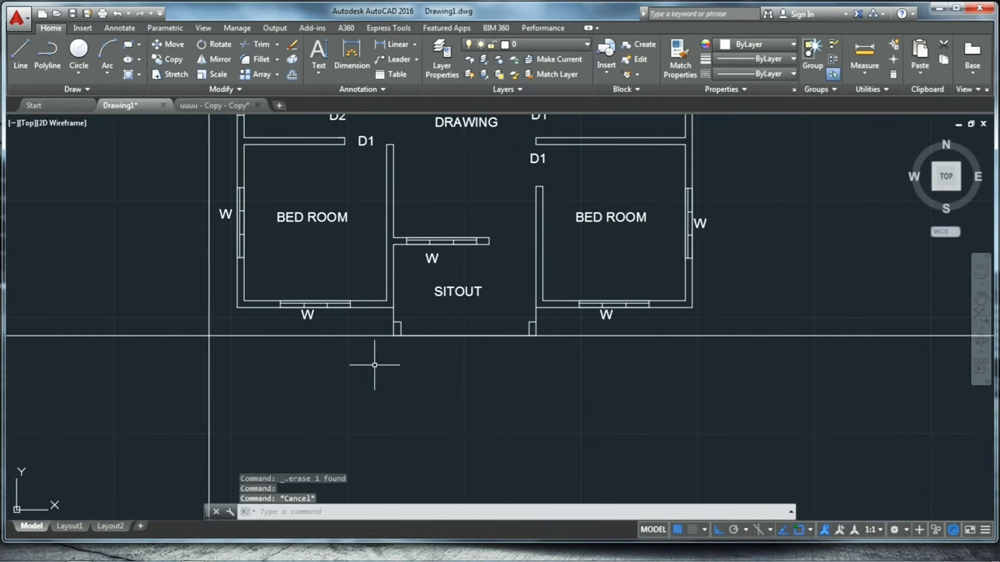
pyautogui.scroll(-5, 183, 276)
pyautogui.scroll(3, 215, 284)
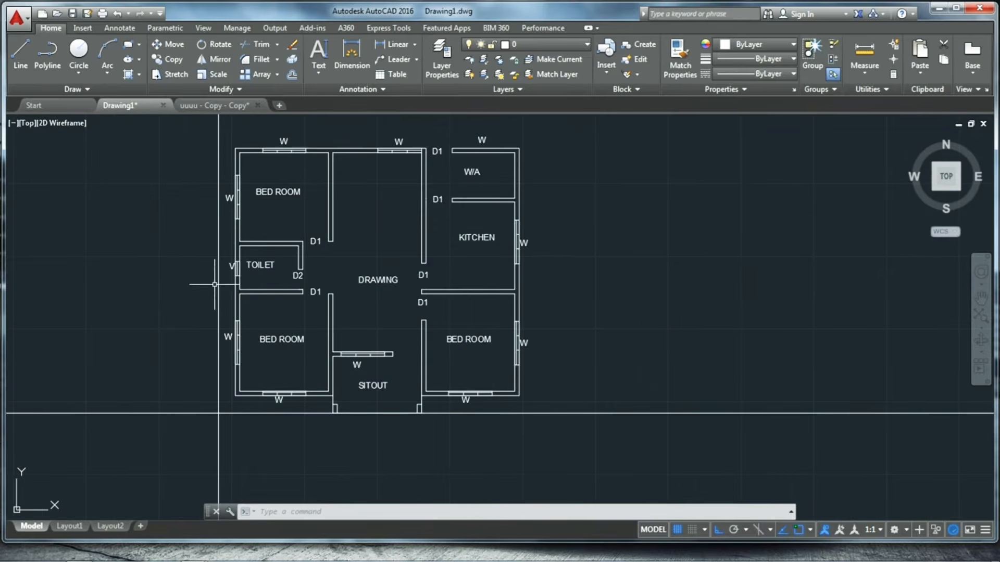
pyautogui.scroll(4, 340, 424)
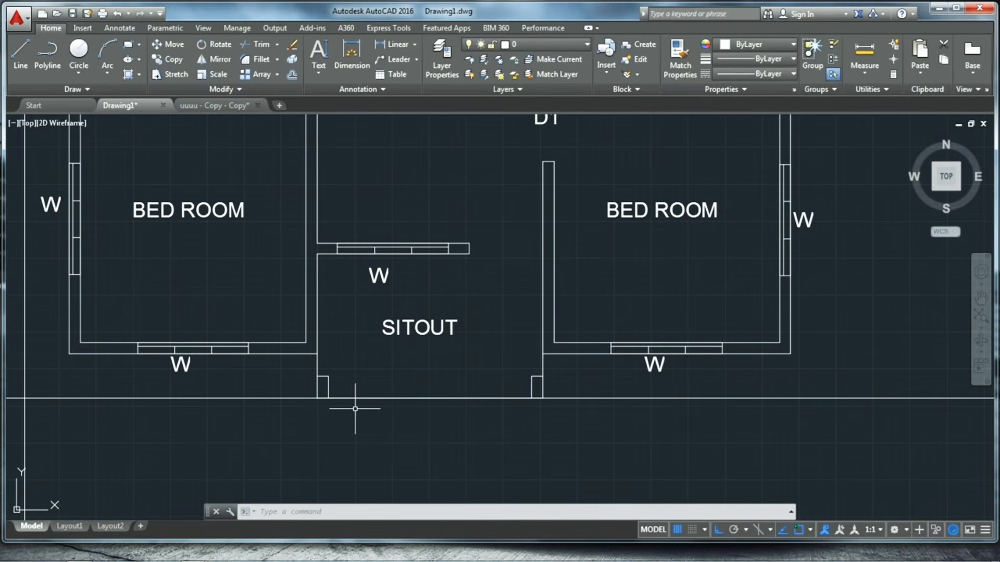
pyautogui.press('Return')
pyautogui.press('Return')
pyautogui.click(418, 427)
pyautogui.click(379, 381)
pyautogui.scroll(-4, 325, 380)
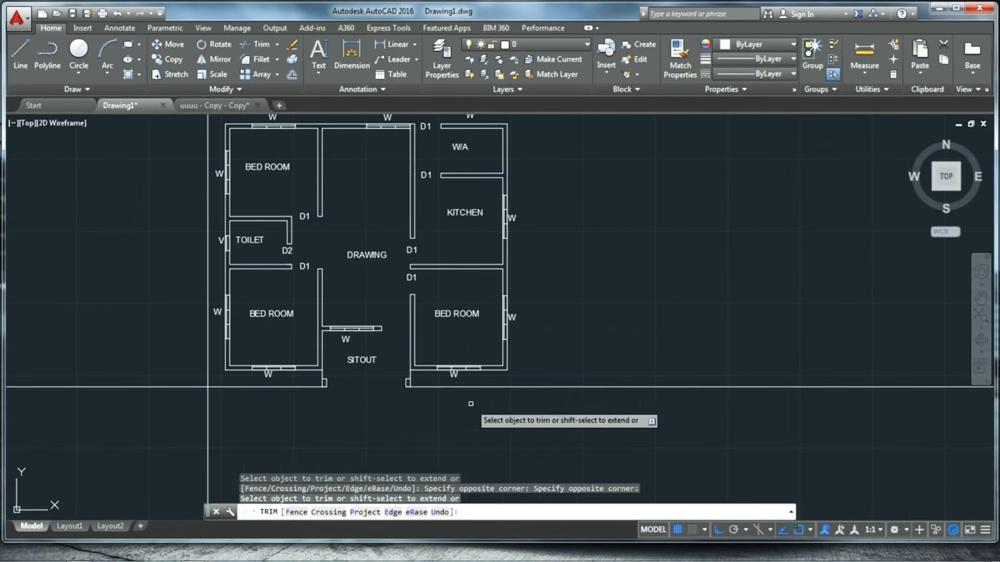
pyautogui.press('Escape')
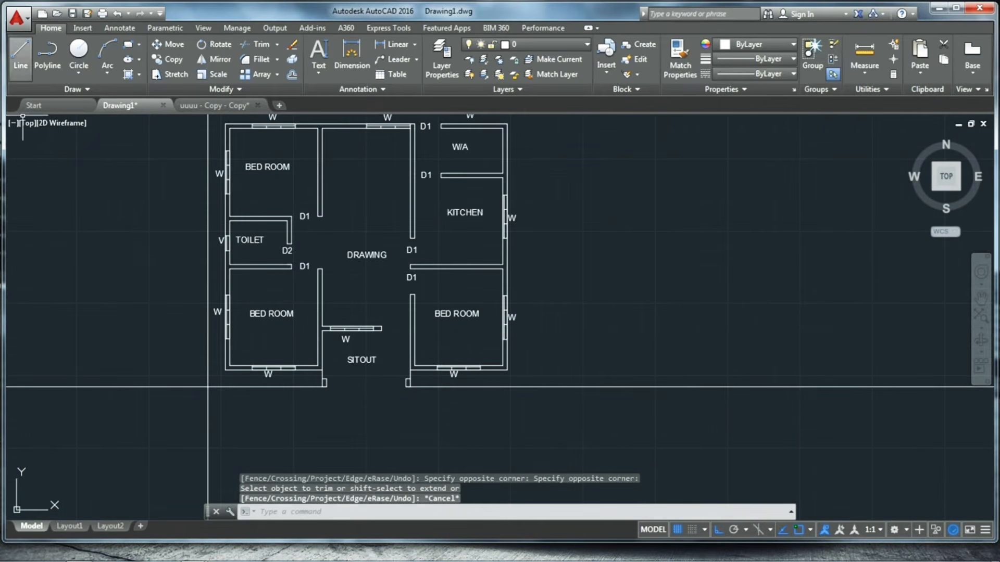
# Step: Offset the upward ray on the plan's left side 1095 to the right, beyond the right outer wall
pyautogui.write('offset')
pyautogui.press('Return')
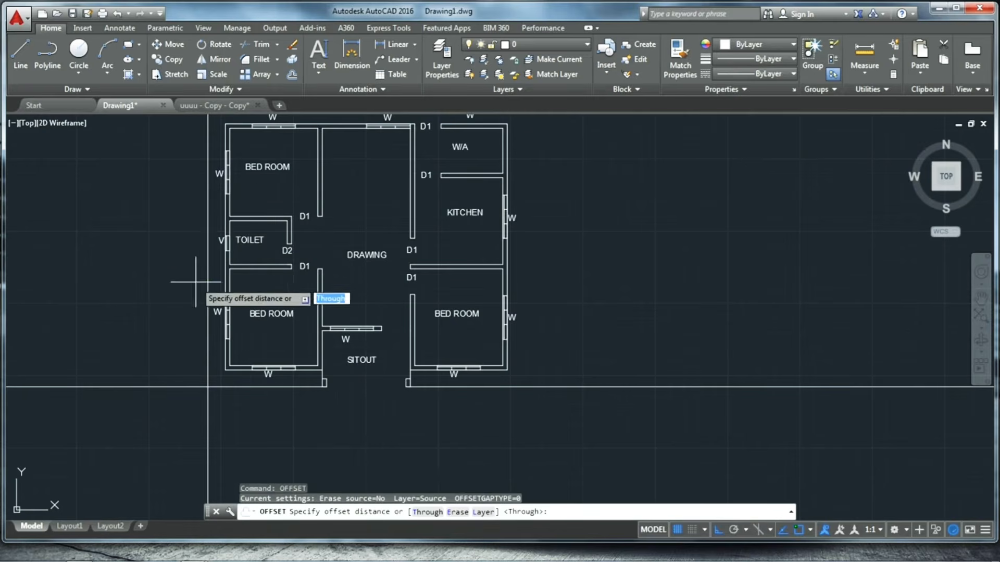
pyautogui.press('Return')
pyautogui.click(207, 277)
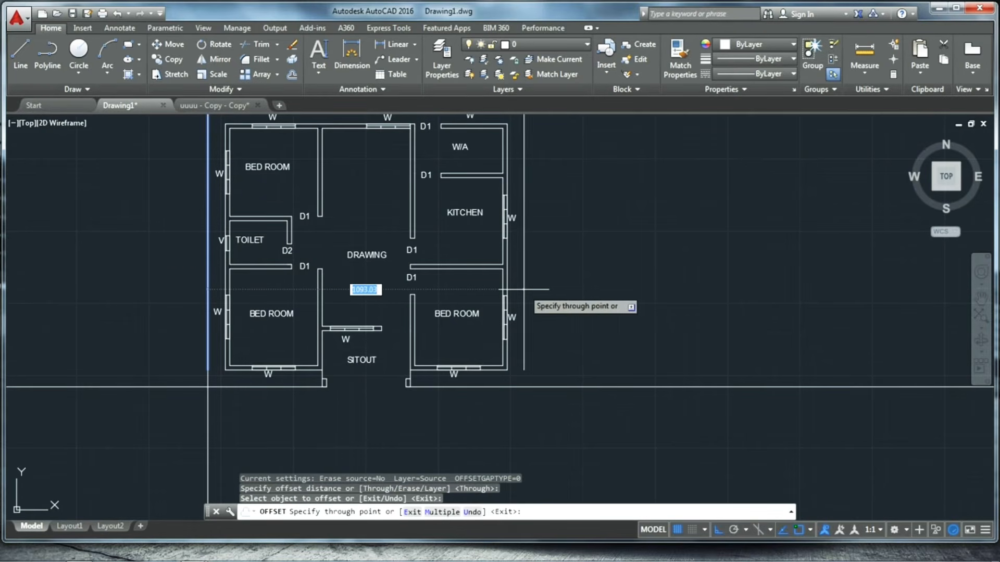
pyautogui.scroll(5, 515, 291)
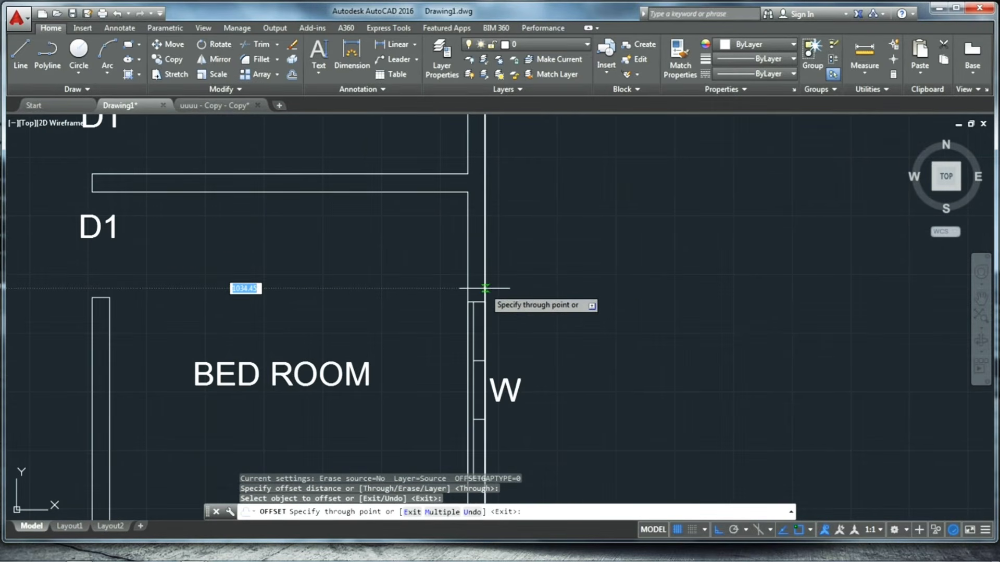
pyautogui.scroll(-6, 469, 290)
pyautogui.scroll(4, 447, 370)
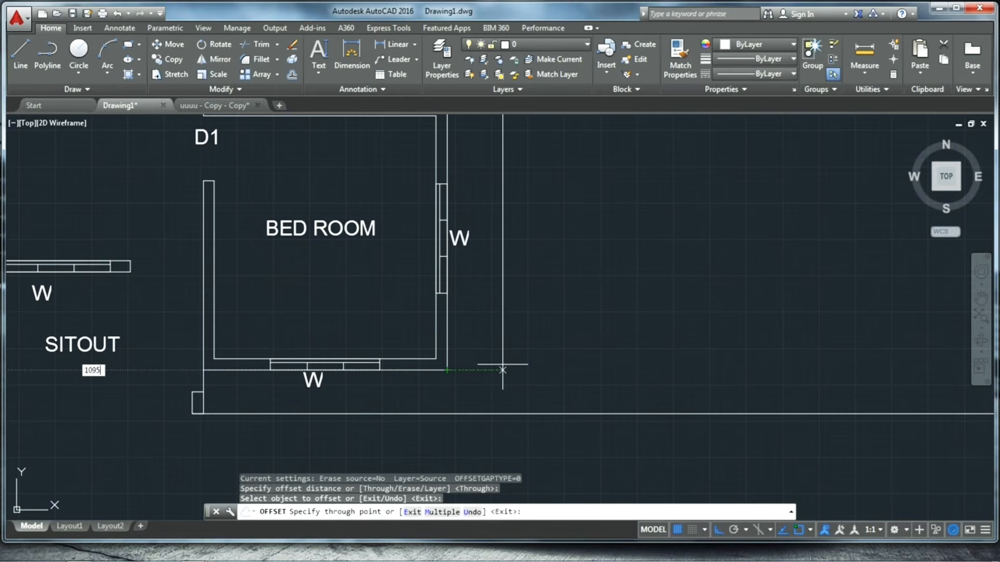
pyautogui.press('Return')
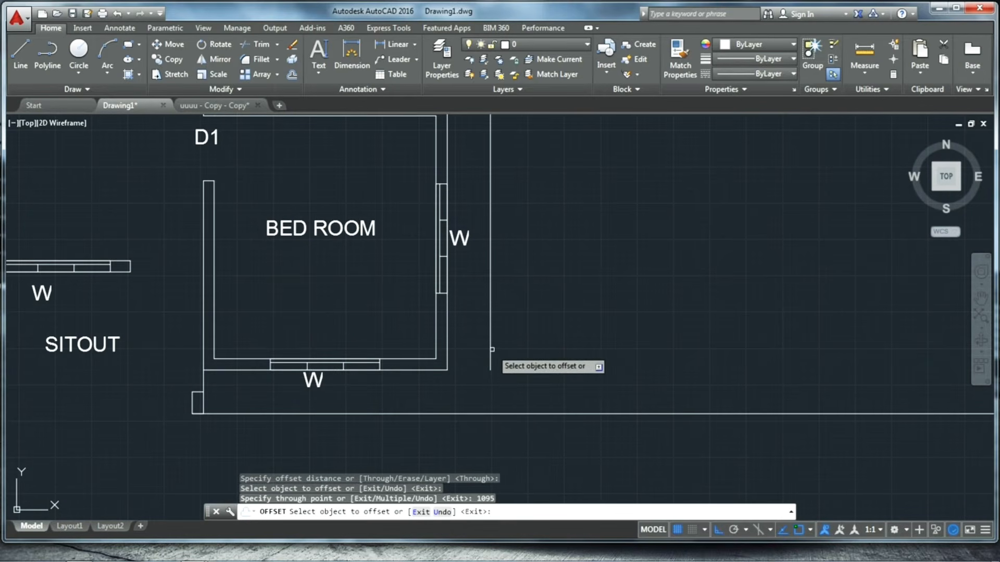
pyautogui.press('Escape')
# Step: Extend the right vertical guide down to the bottom guide line and trim the bottom guide's overhang beyond it
pyautogui.press('Return')
pyautogui.press('Return')
pyautogui.keyDown('shift'); pyautogui.click(491, 346); pyautogui.keyUp('shift')
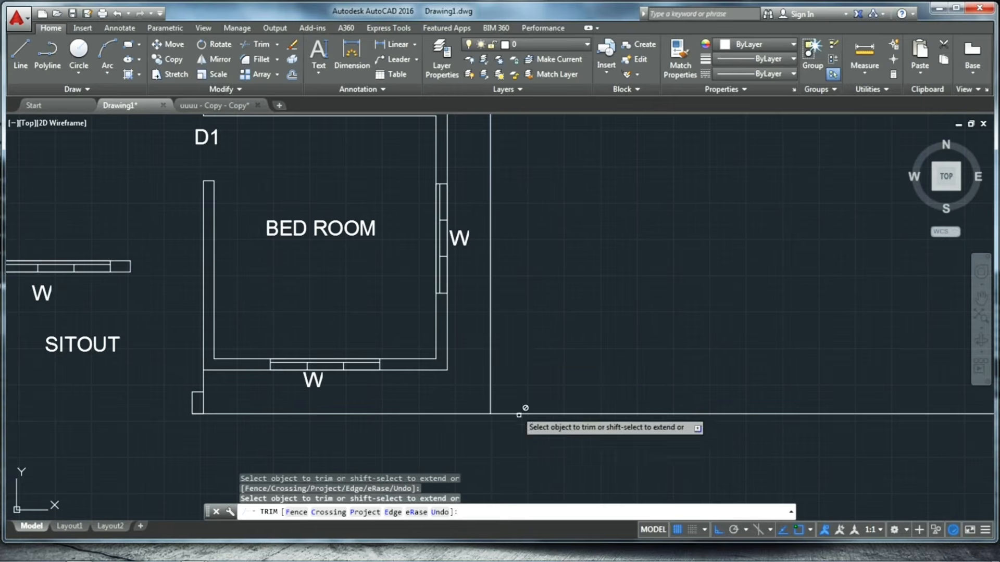
pyautogui.click(574, 439)
pyautogui.click(530, 362)
pyautogui.scroll(-2, 559, 314)
pyautogui.scroll(-2, 398, 377)
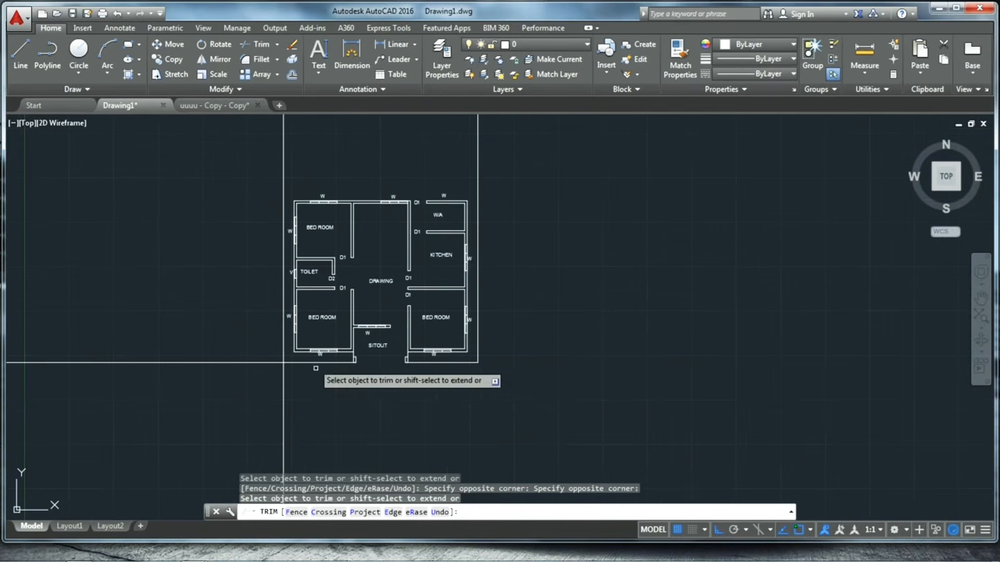
pyautogui.scroll(-2, 333, 359)
pyautogui.scroll(4, 277, 314)
pyautogui.scroll(-4, 278, 314)
pyautogui.press('Escape')
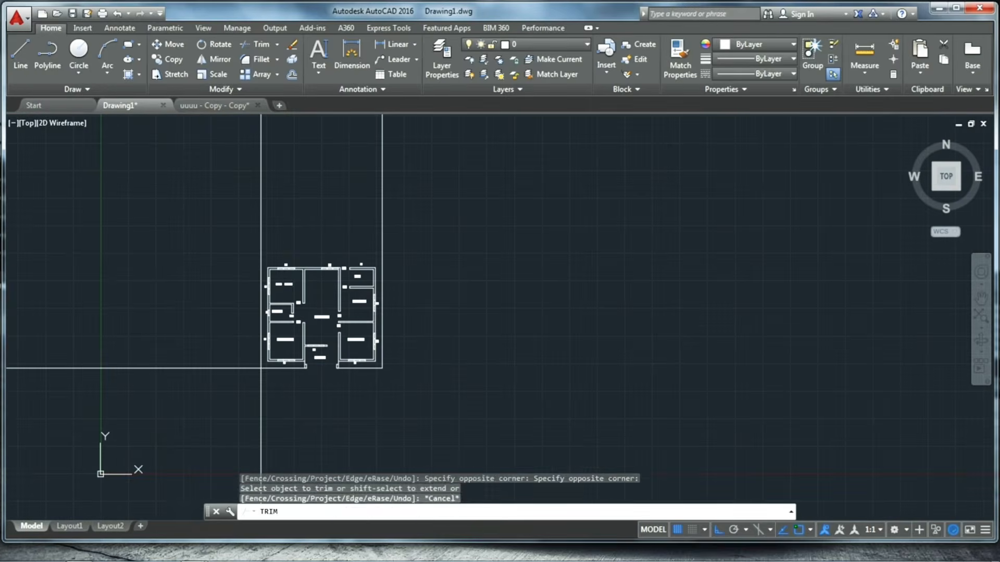
pyautogui.write('ray')
pyautogui.press('Return')
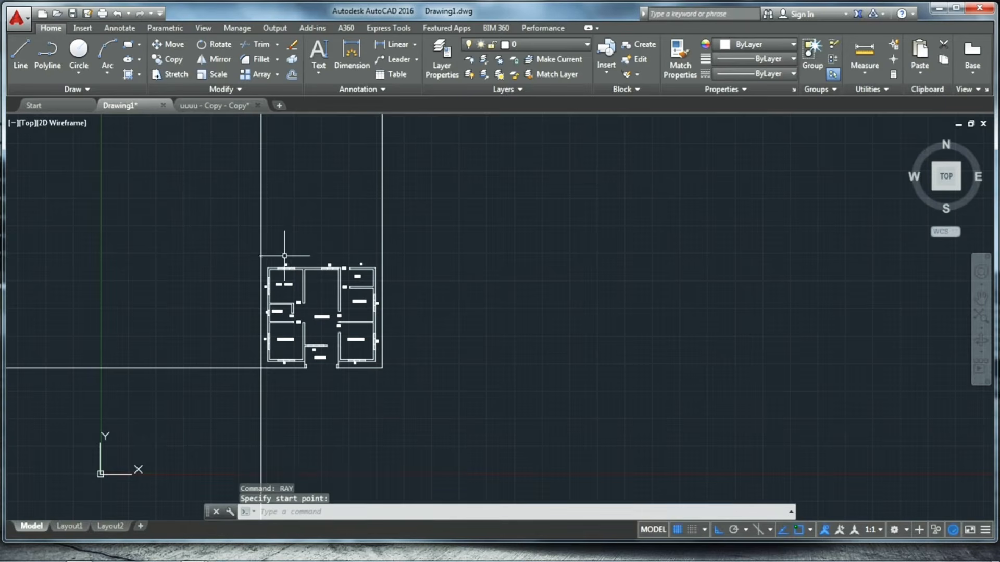
pyautogui.scroll(5, 276, 264)
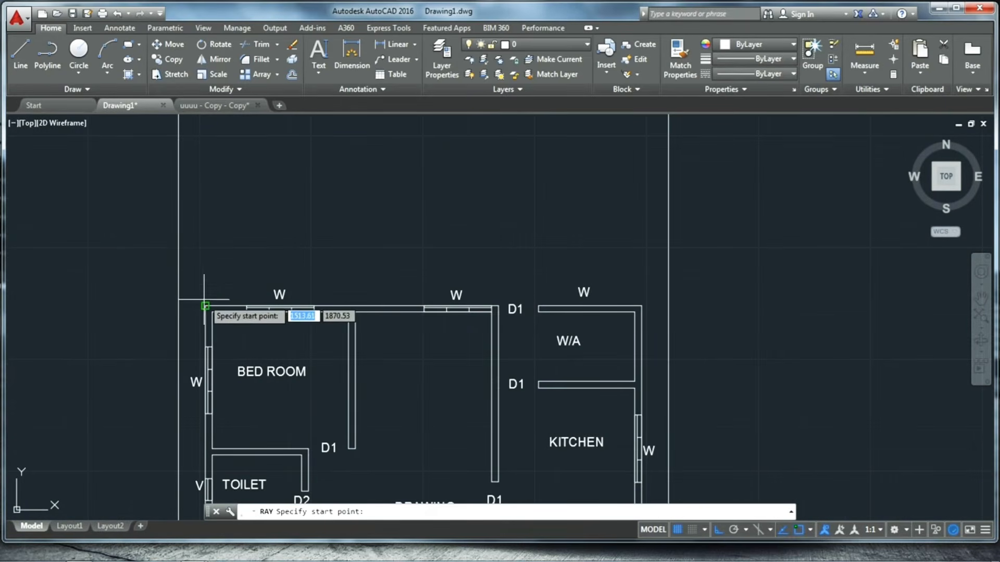
pyautogui.scroll(4, 207, 307)
# Step: Draw a 60-long vertical line upward from the plan's upper left outer corner
pyautogui.click(20, 58)
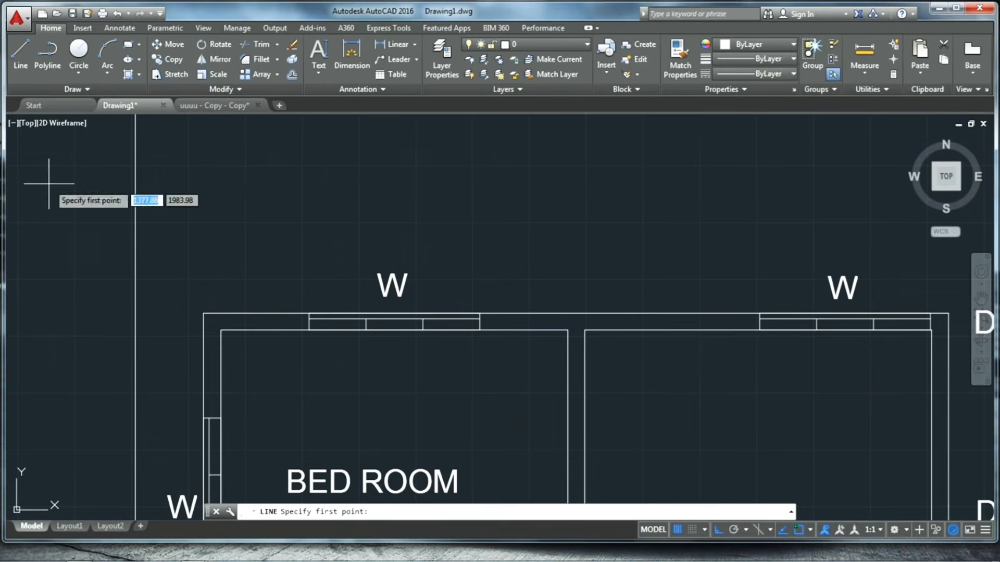
pyautogui.click(203, 313)
pyautogui.write('60')
pyautogui.press('Return')
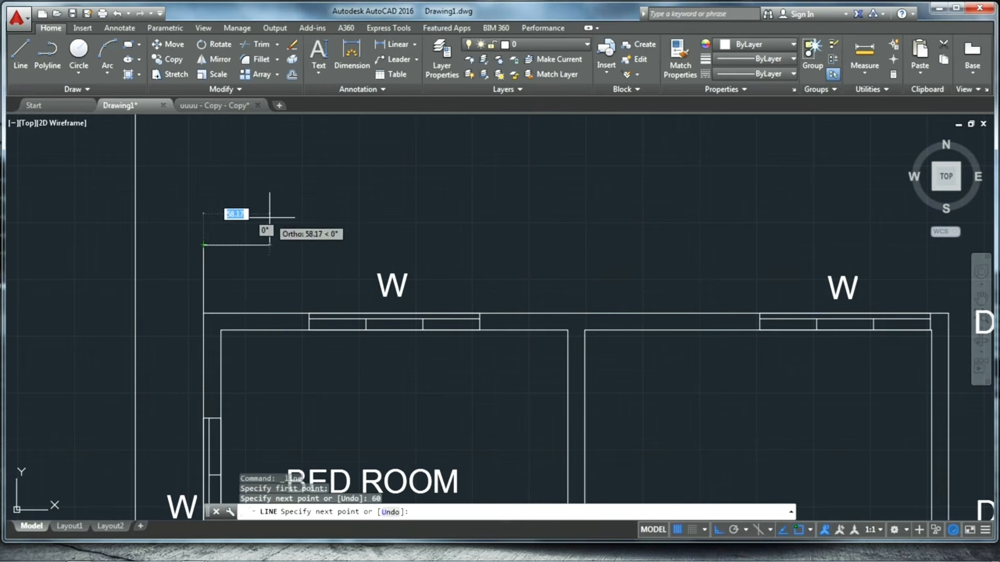
pyautogui.press('Escape')
# Step: Draw horizontal rays rightward and leftward from the upper end of the 60-long line above the upper left corner
pyautogui.write('rat')
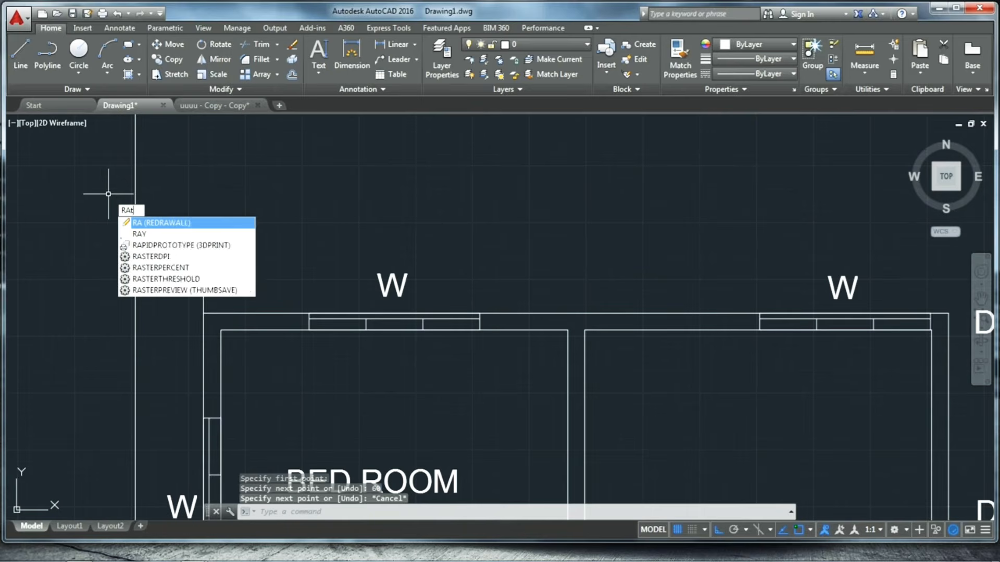
pyautogui.press('BackSpace')
pyautogui.write('y')
pyautogui.press('Return')
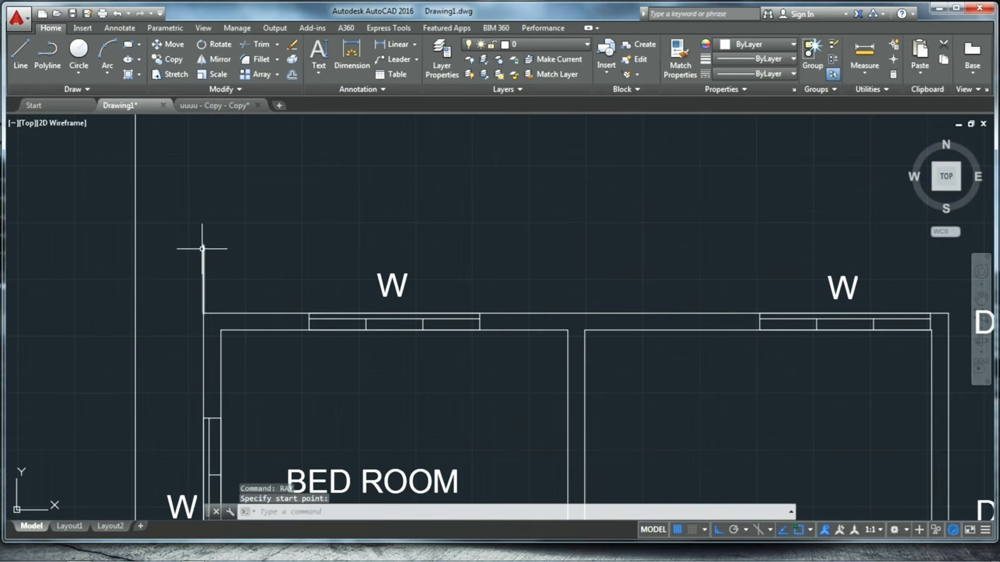
pyautogui.click(203, 245)
pyautogui.click(464, 229)
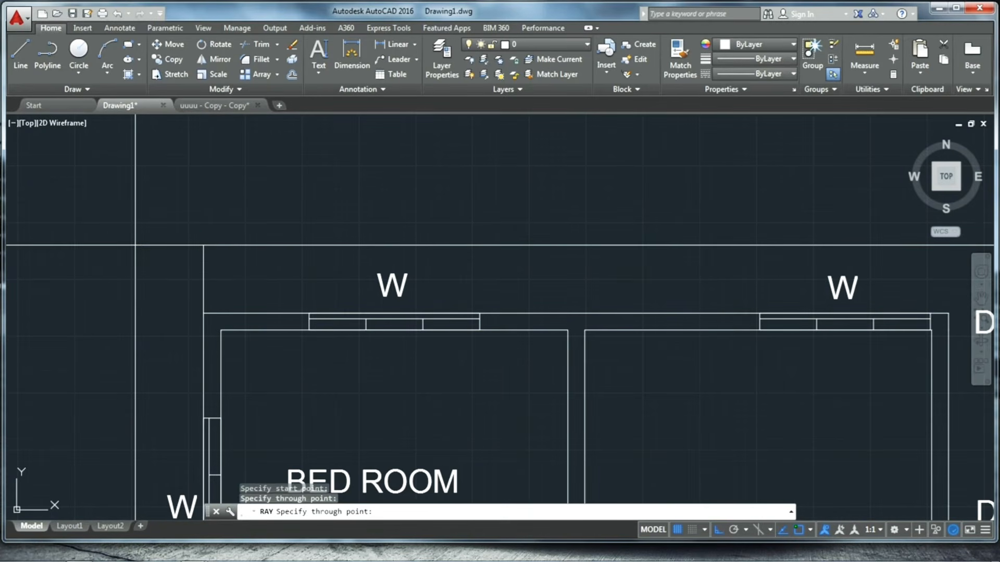
pyautogui.scroll(-4, 412, 252)
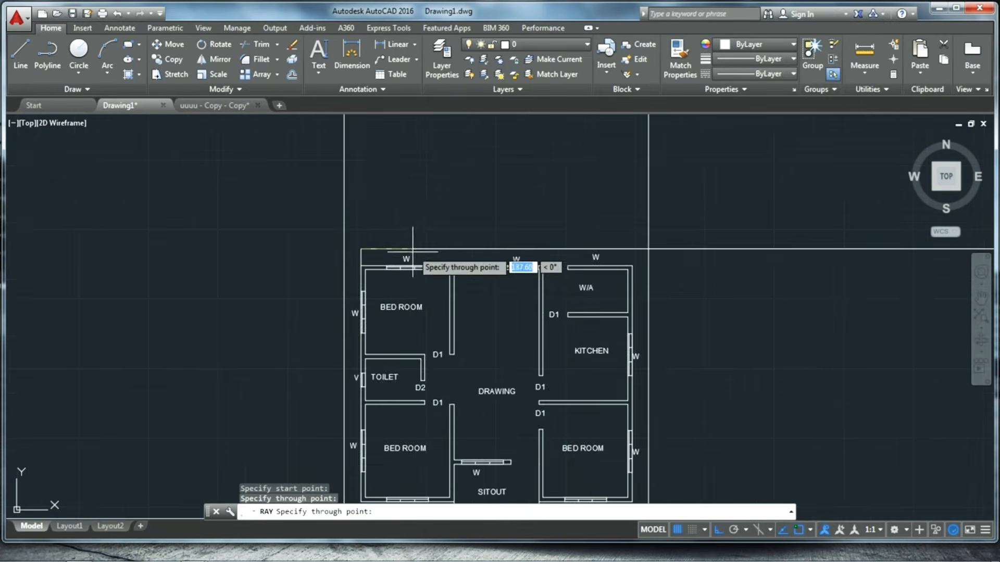
pyautogui.click(291, 236)
pyautogui.press('Escape')
# Step: Trim the top and bottom guides' overhangs left of the left guide, and the left guide's overhang below the bottom guide
pyautogui.press('Return')
pyautogui.press('Return')
pyautogui.scroll(5, 346, 269)
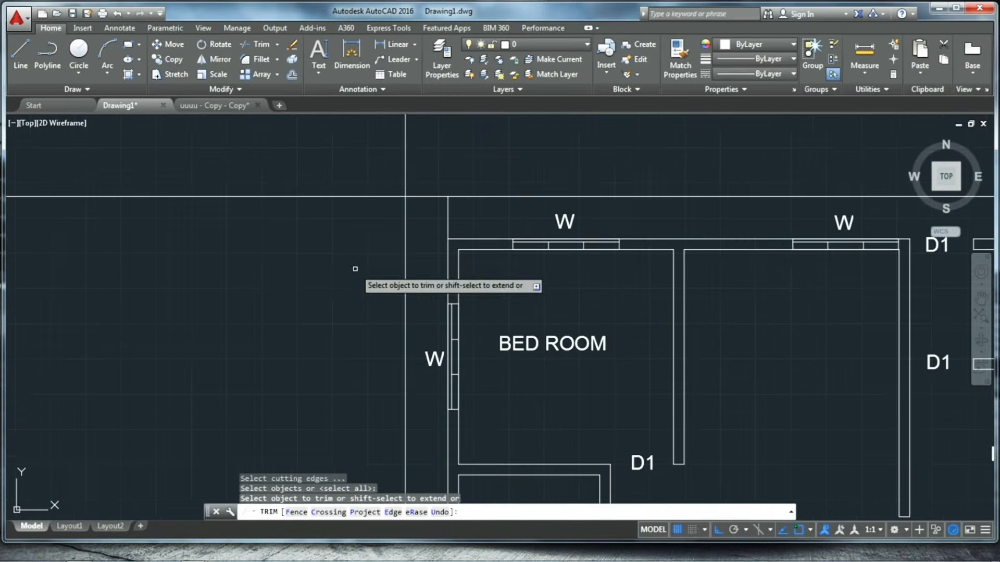
pyautogui.scroll(-4, 329, 251)
pyautogui.click(321, 252)
pyautogui.click(253, 203)
pyautogui.scroll(-7, 268, 224)
pyautogui.click(249, 281)
pyautogui.click(222, 236)
pyautogui.click(203, 323)
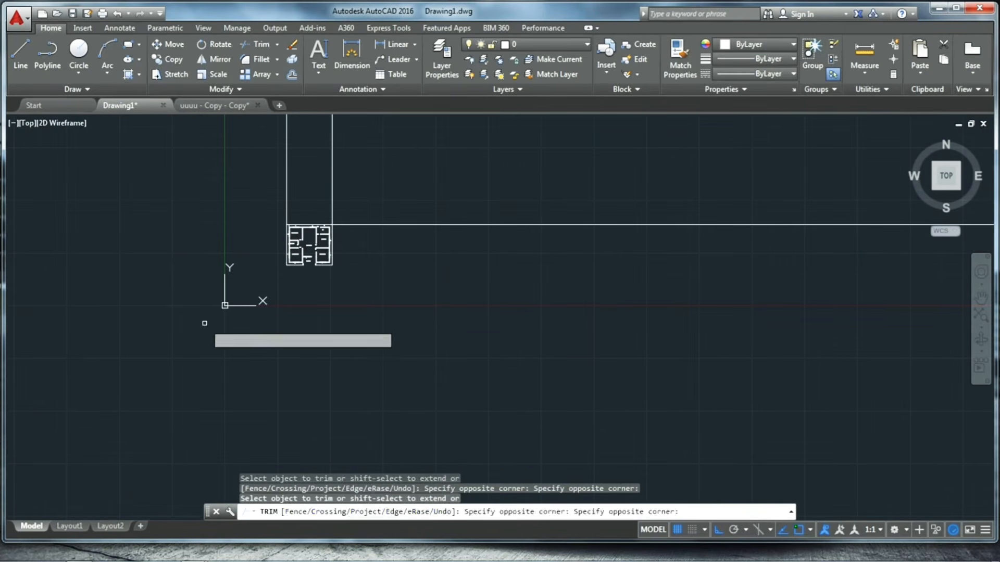
# Step: Trim the top guide's overhang beyond the right guide and both vertical guides' overhangs above the top guide
pyautogui.click(477, 281)
pyautogui.click(468, 192)
pyautogui.click(436, 172)
pyautogui.click(178, 158)
# Step: Erase the 60-long vertical helper line above the plan's upper left outer corner
pyautogui.scroll(4, 319, 244)
pyautogui.scroll(8, 245, 194)
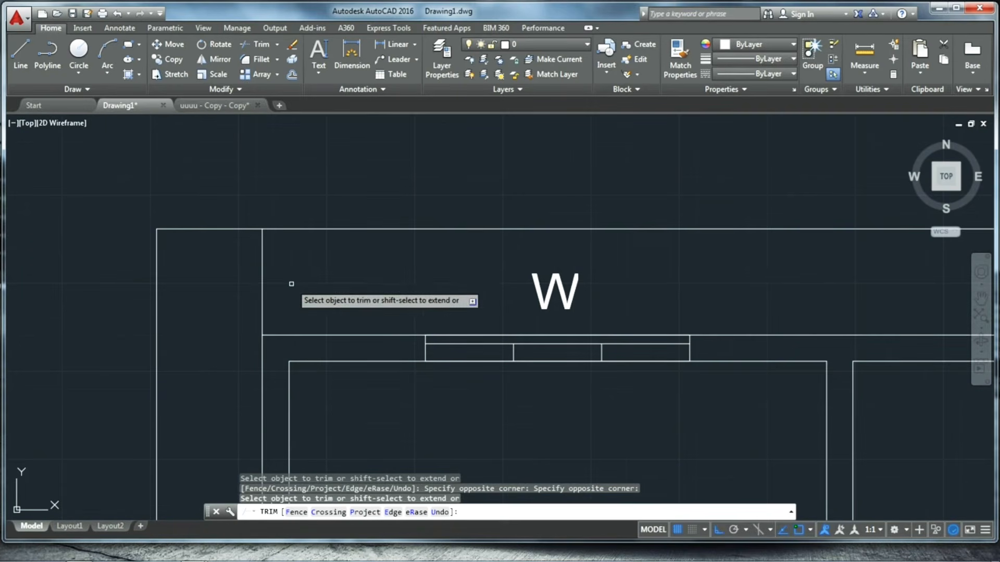
pyautogui.click(264, 276)
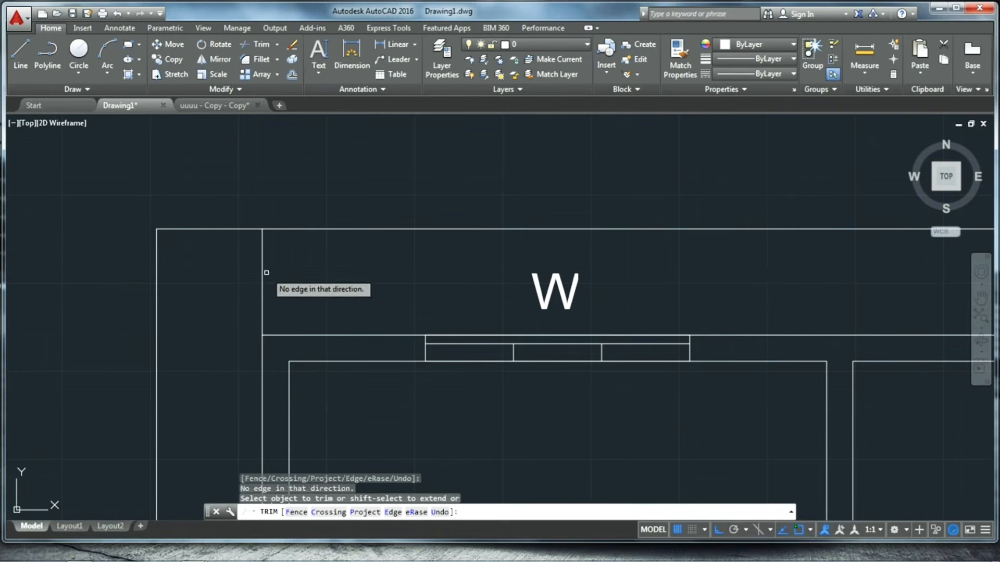
pyautogui.press('Escape')
pyautogui.click(262, 265)
pyautogui.press('Delete')
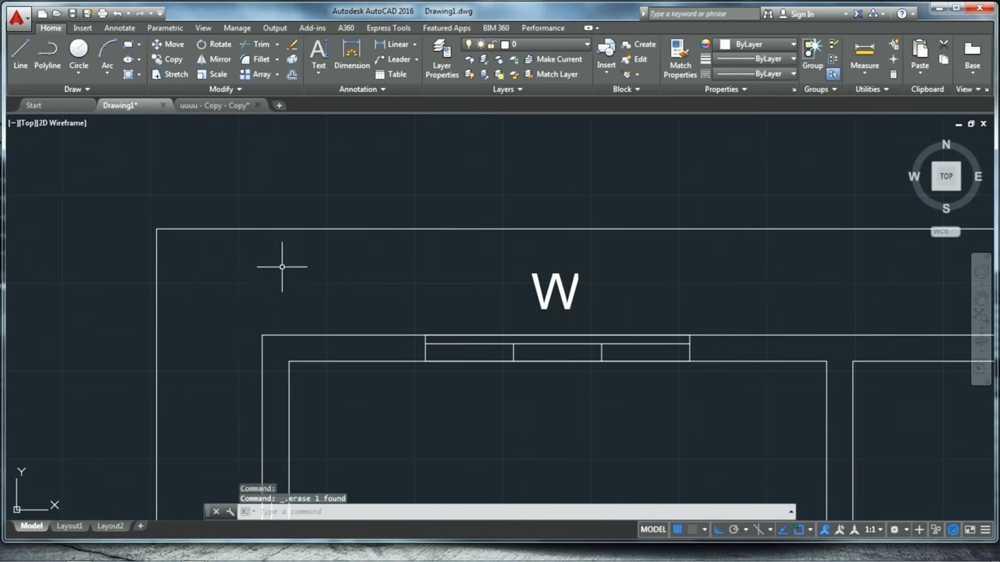
# Step: Draw a line from the left sitout pillar's lower left corner, 60 leftward along the bottom guide and 60 downward
pyautogui.scroll(-3, 283, 266)
pyautogui.scroll(-4, 290, 178)
pyautogui.scroll(5, 387, 365)
pyautogui.scroll(-2, 315, 308)
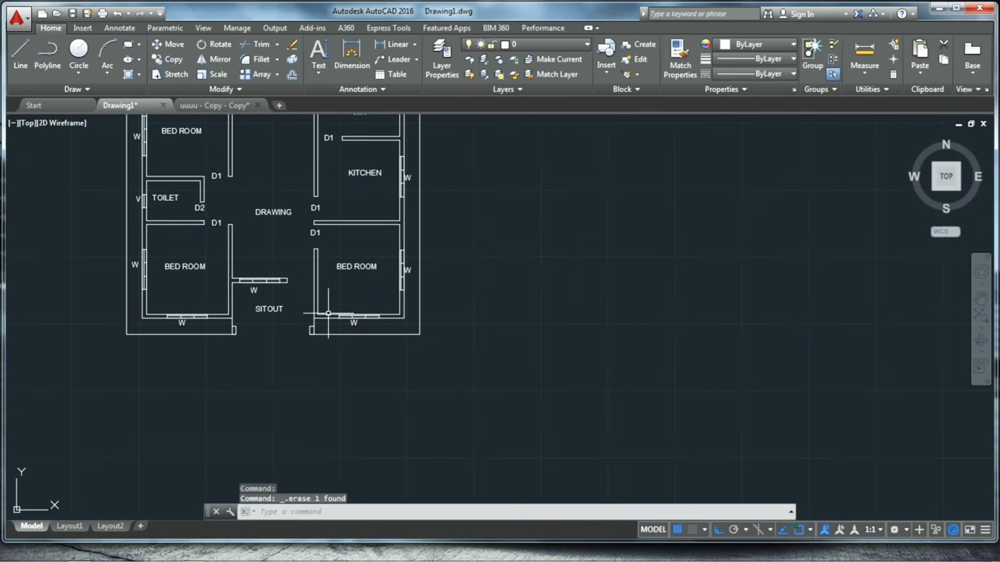
pyautogui.click(20, 54)
pyautogui.scroll(8, 208, 343)
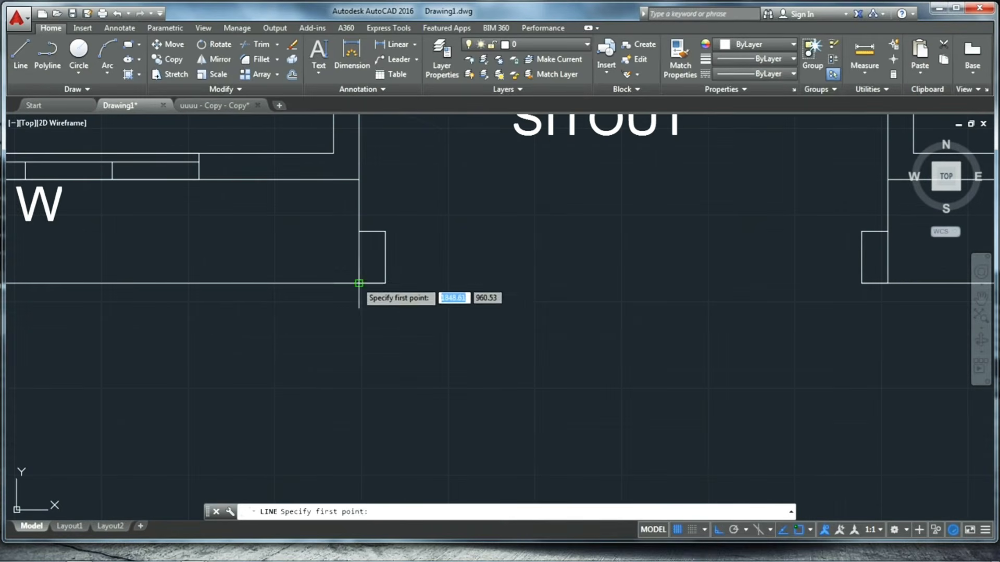
pyautogui.click(359, 283)
pyautogui.press('Return')
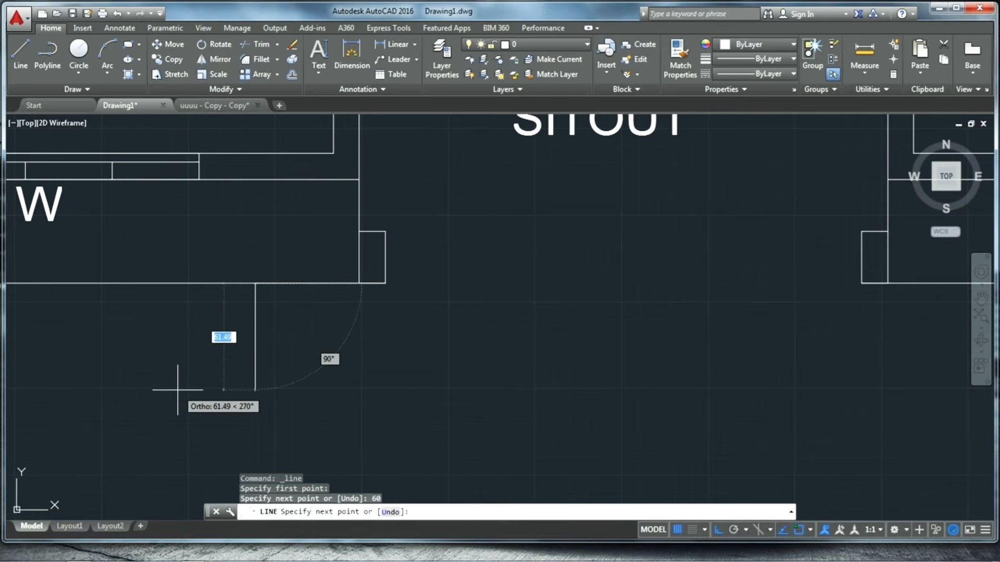
pyautogui.write('60')
pyautogui.press('Return')
# Step: Try to continue the line 60 rightward from the lower end of its downward segment
pyautogui.scroll(-5, 178, 389)
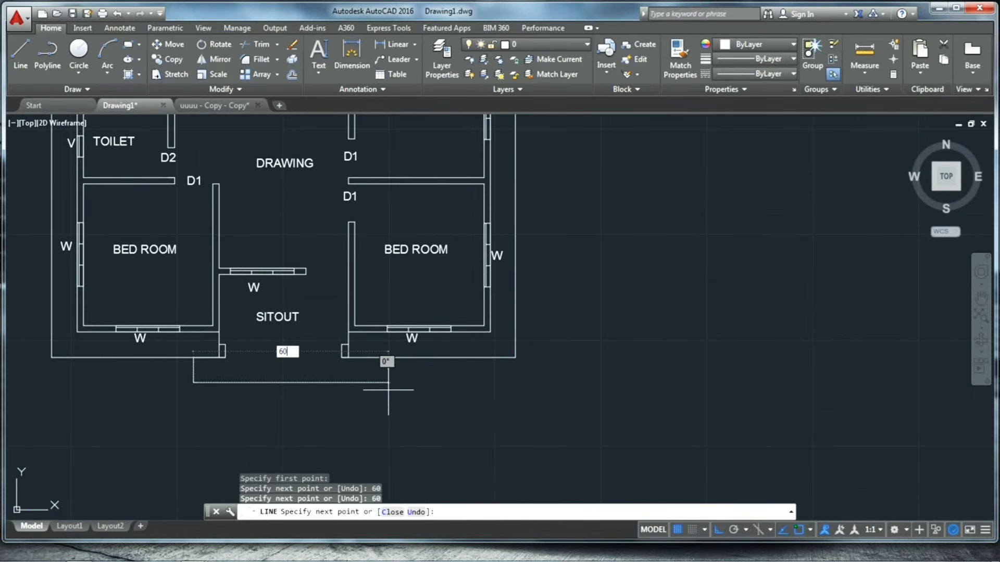
pyautogui.write('60')
pyautogui.press('Return')
pyautogui.scroll(4, 386, 361)
pyautogui.scroll(-4, 436, 348)
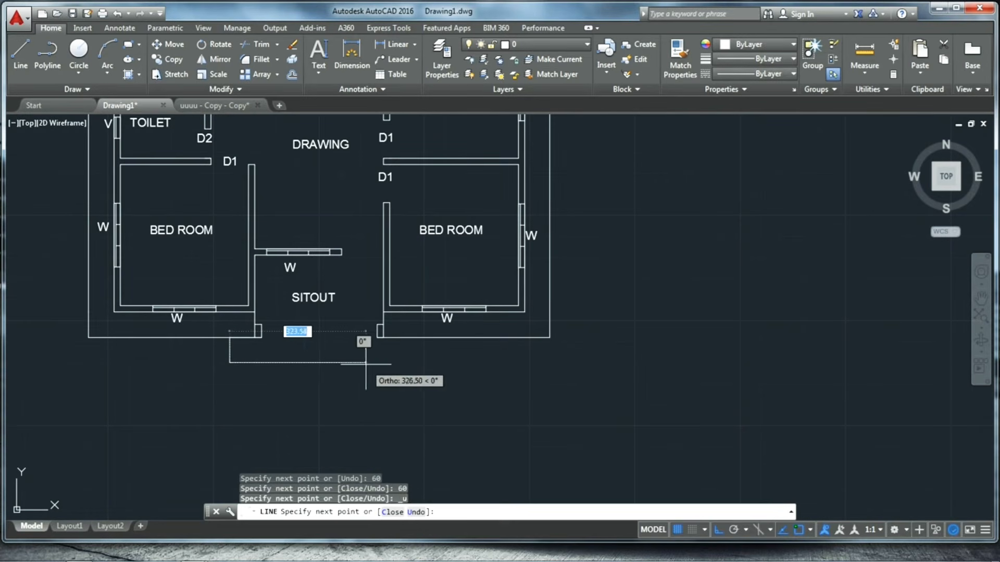
# Step: Draw a line from the right sitout pillar's lower right corner, 60 rightward along the bottom guide and 60 downward
pyautogui.press('Return')
pyautogui.press('Return')
pyautogui.scroll(6, 372, 348)
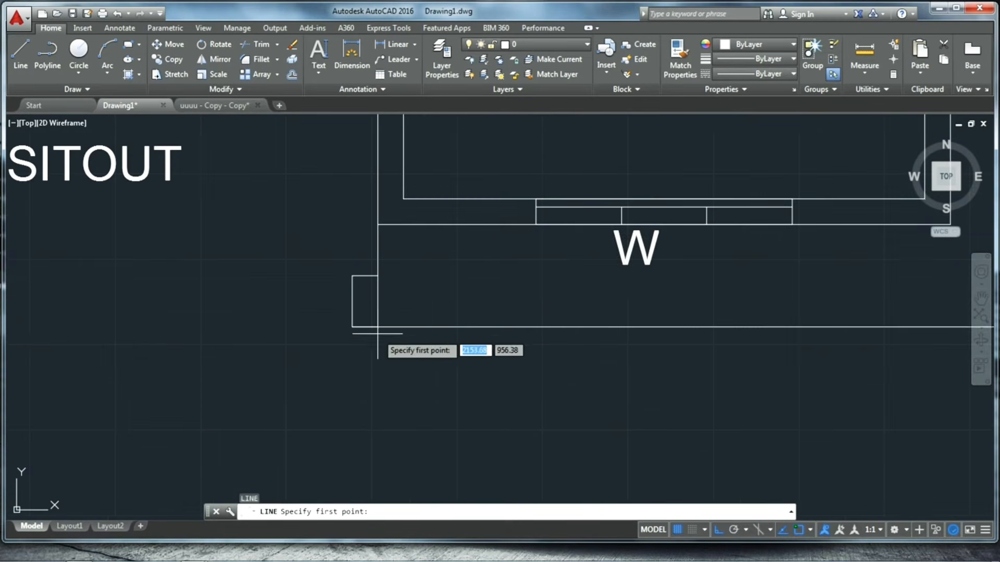
pyautogui.scroll(-5, 371, 341)
pyautogui.scroll(2, 370, 338)
pyautogui.scroll(1, 368, 335)
pyautogui.click(371, 327)
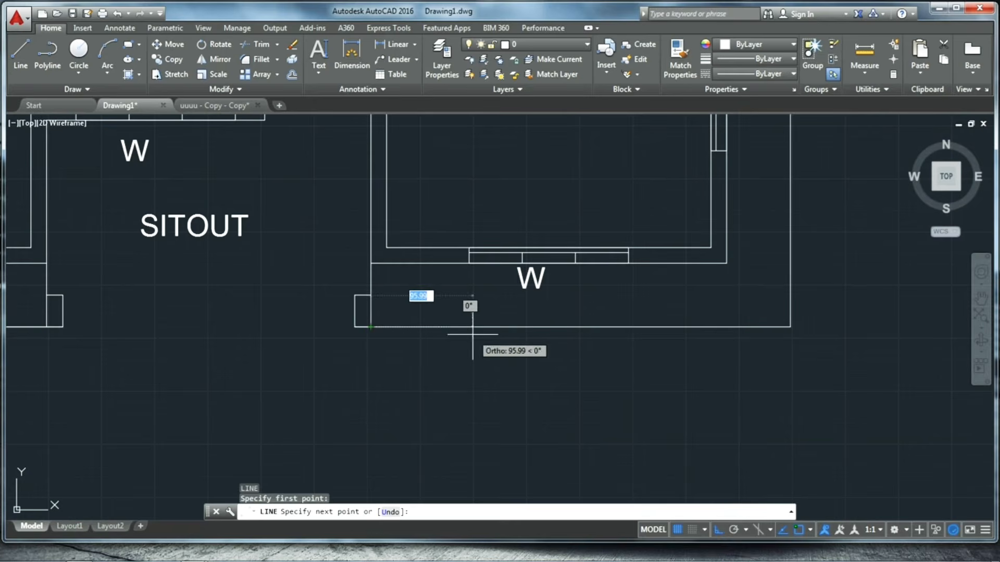
pyautogui.write('60')
pyautogui.press('Return')
pyautogui.scroll(-5, 472, 286)
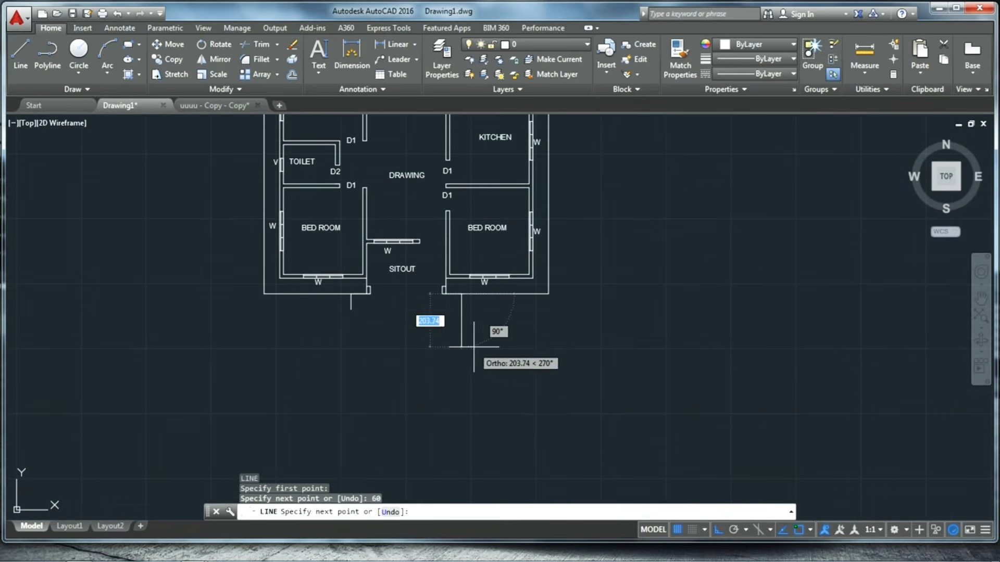
pyautogui.write('60')
pyautogui.press('Return')
# Step: Continue the line leftward to the lower end of the left downward segment, closing the bottom of the sitout extension
pyautogui.scroll(6, 347, 321)
pyautogui.click(364, 275)
pyautogui.press('Escape')
# Step: Erase the one redundant line piece at the left end of the sitout extension
pyautogui.scroll(-4, 367, 357)
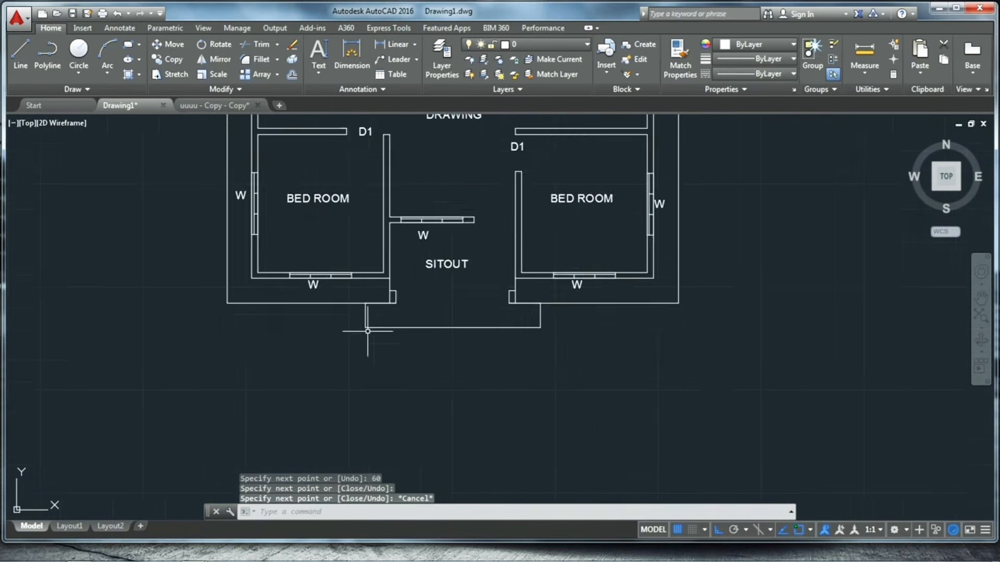
pyautogui.scroll(4, 372, 308)
pyautogui.click(388, 297)
pyautogui.press('Delete')
pyautogui.scroll(-4, 397, 351)
# Step: Trim the bottom guide between each side of the sitout extension and the nearest pillar, on both sides
pyautogui.scroll(3, 461, 330)
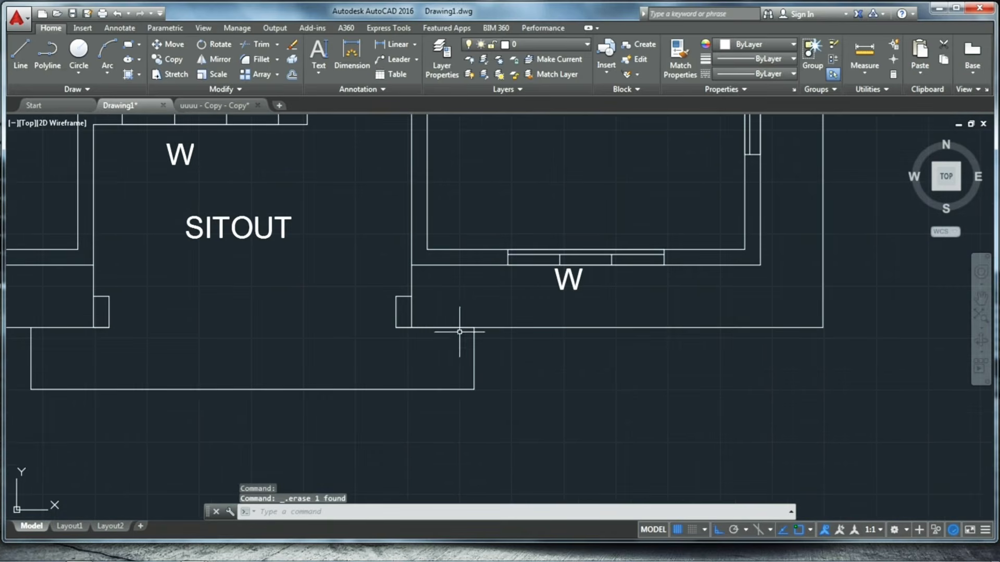
pyautogui.scroll(-3, 515, 336)
pyautogui.scroll(-4, 401, 356)
pyautogui.scroll(4, 377, 361)
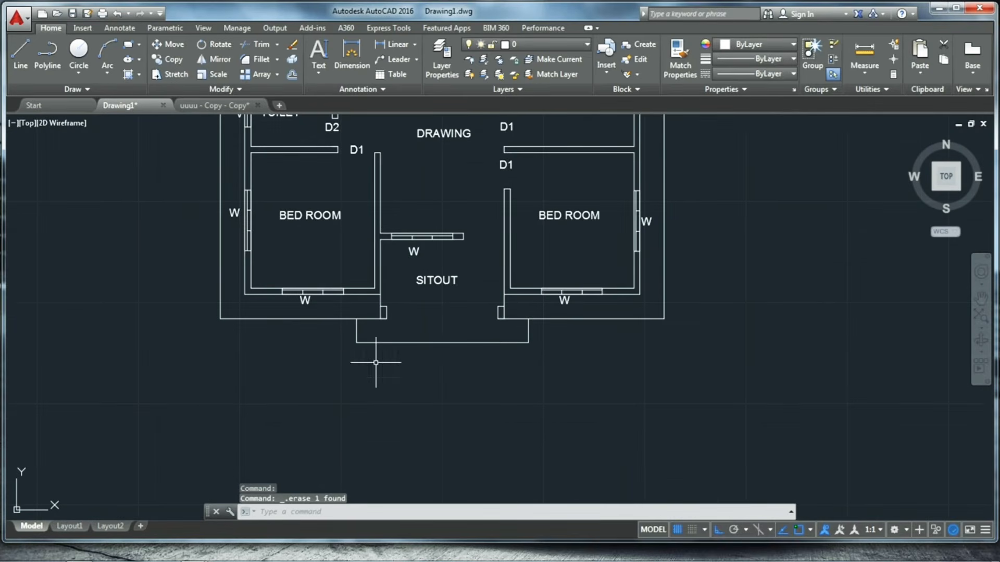
pyautogui.scroll(4, 392, 347)
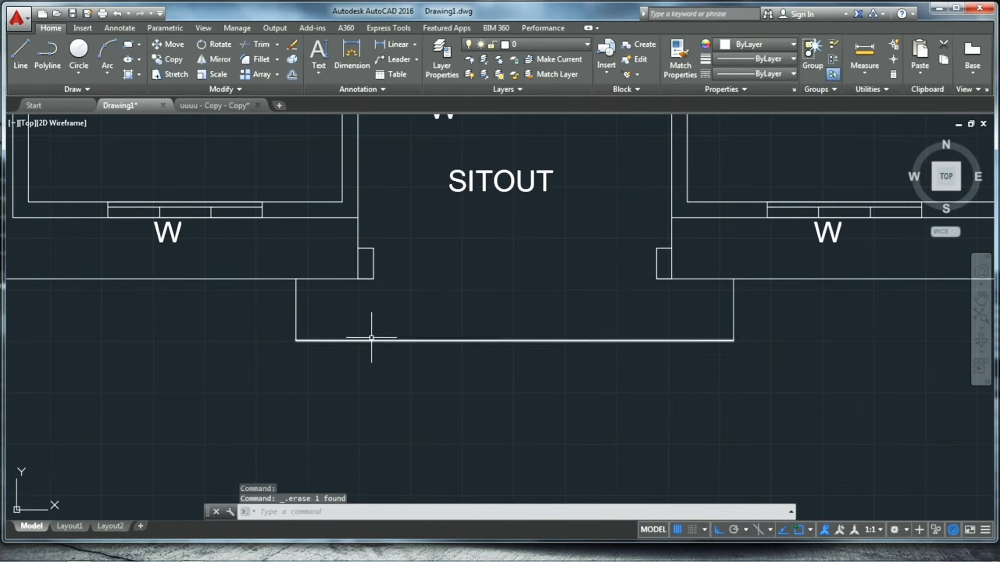
pyautogui.press('Escape')
pyautogui.press('Return')
pyautogui.press('Return')
pyautogui.click(322, 284)
pyautogui.click(315, 264)
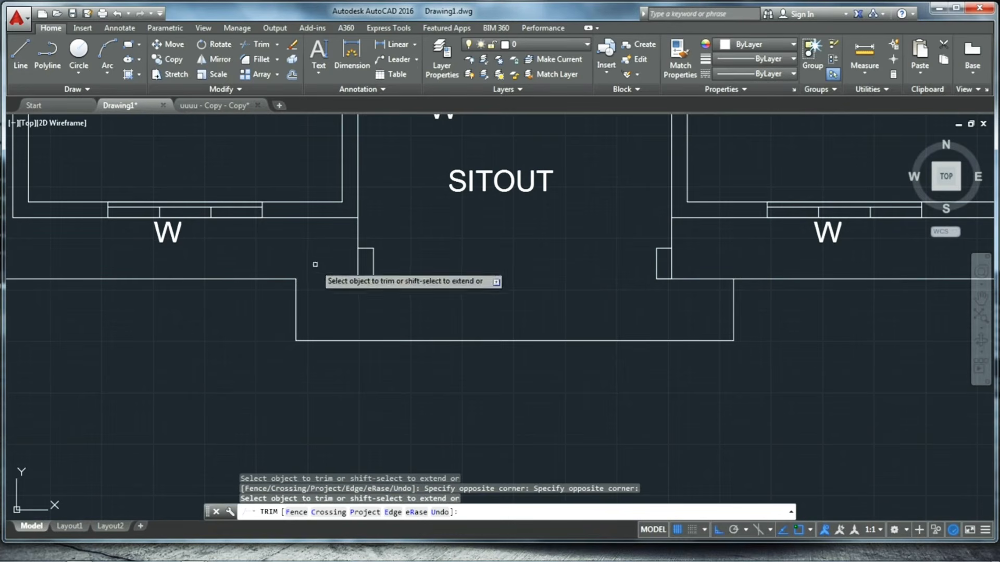
pyautogui.click(694, 292)
pyautogui.click(687, 264)
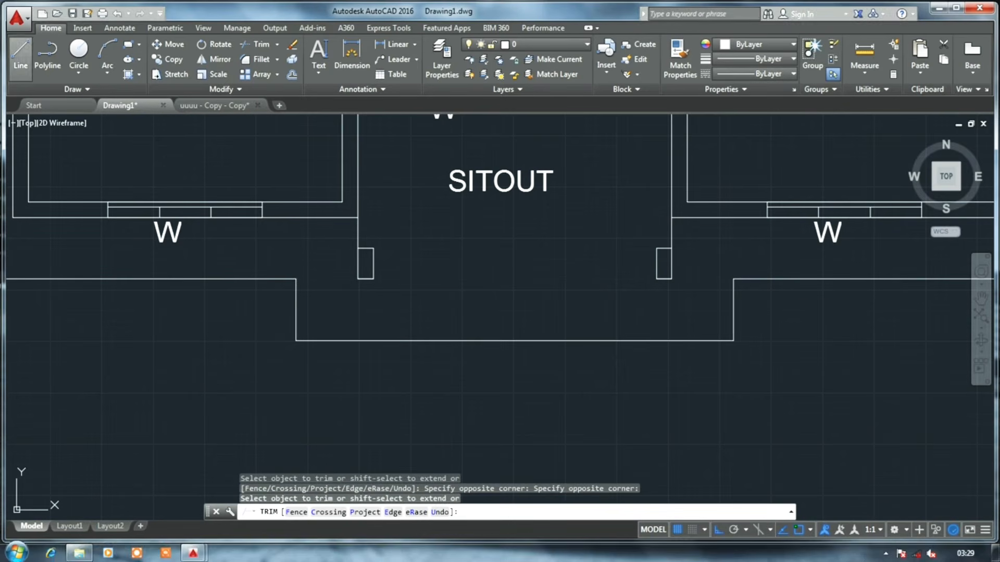
# Step: Draw a horizontal line across the sitout front between the lower inner corners of the two pillars
pyautogui.click(21, 52)
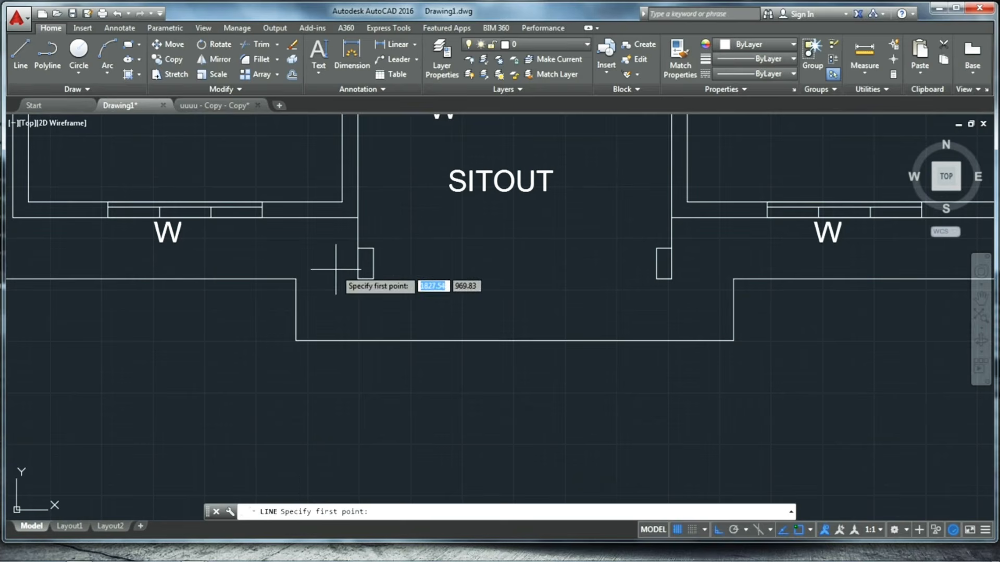
pyautogui.click(372, 279)
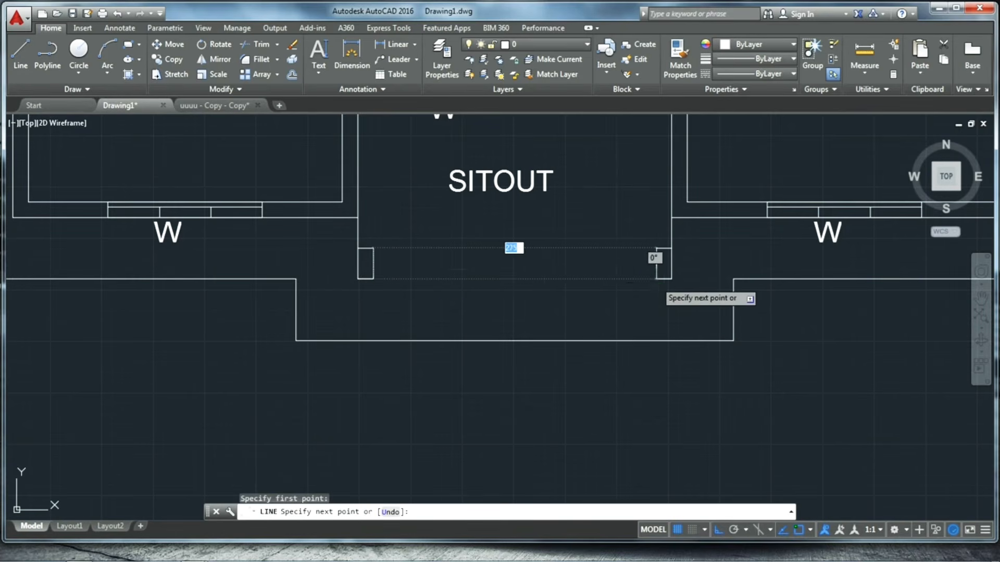
pyautogui.click(656, 279)
pyautogui.press('Escape')
pyautogui.scroll(-6, 475, 344)
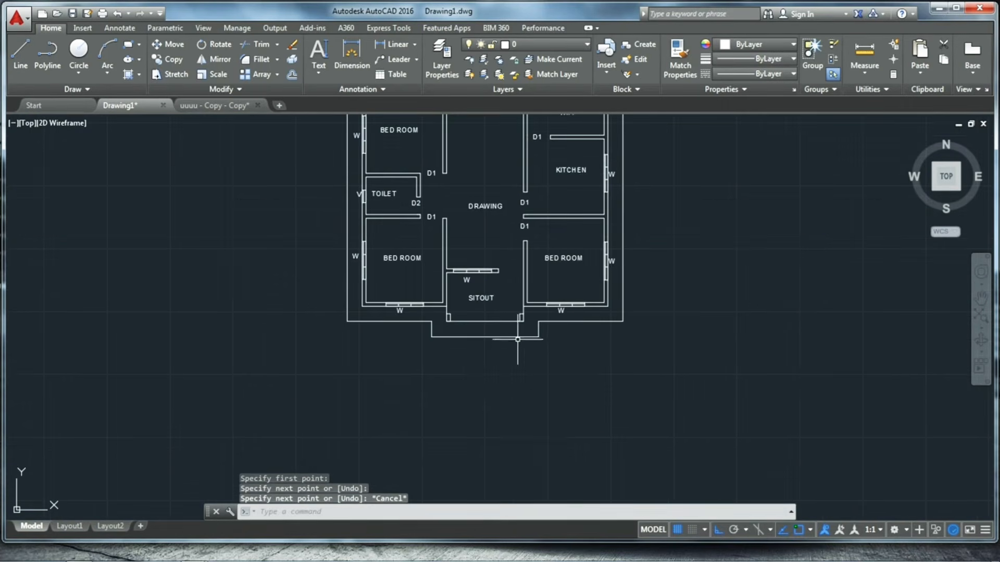
# Step: Draw a vertical line from the right pillar's lower right corner down to the extension's bottom edge
pyautogui.scroll(4, 552, 336)
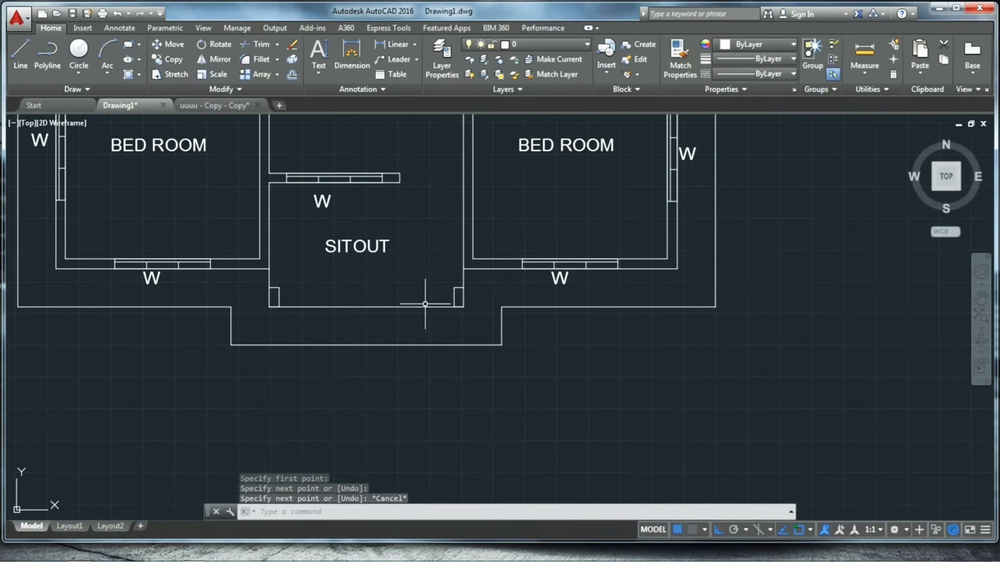
pyautogui.click(20, 54)
pyautogui.scroll(4, 445, 339)
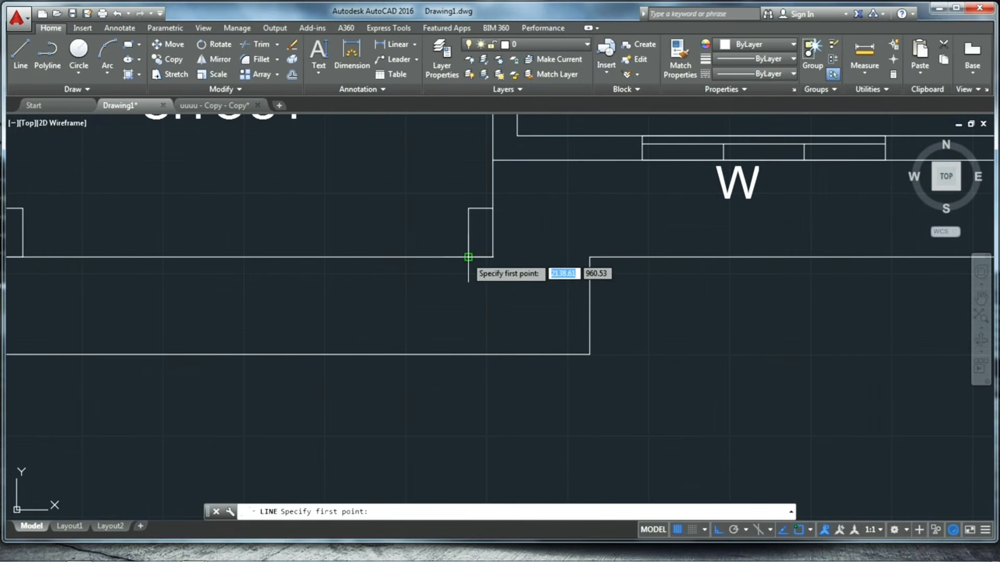
pyautogui.click(493, 257)
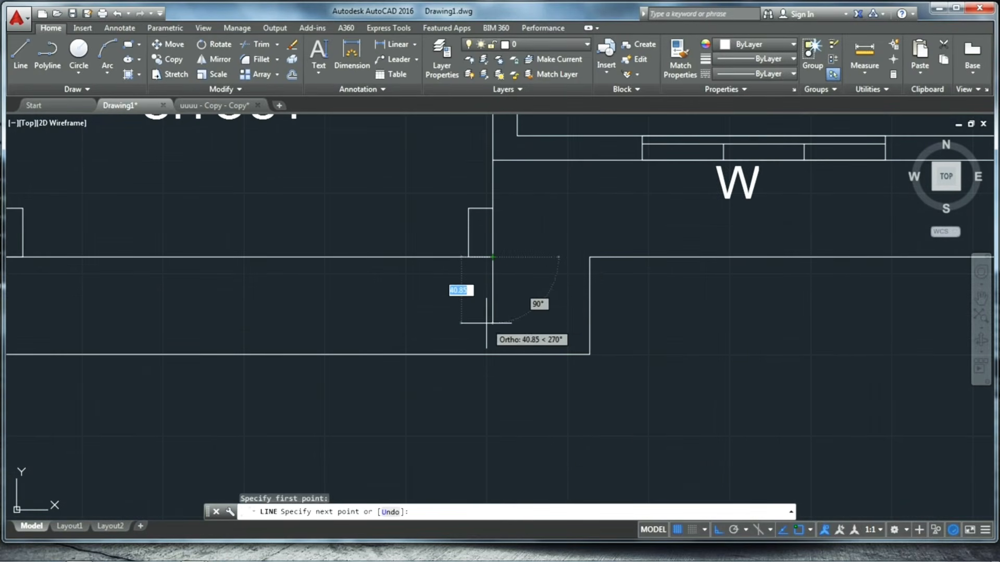
pyautogui.click(492, 354)
pyautogui.press('Return')
pyautogui.scroll(-4, 482, 344)
# Step: Draw a vertical line from the left pillar's lower left corner down to the extension's bottom edge
pyautogui.press('Return')
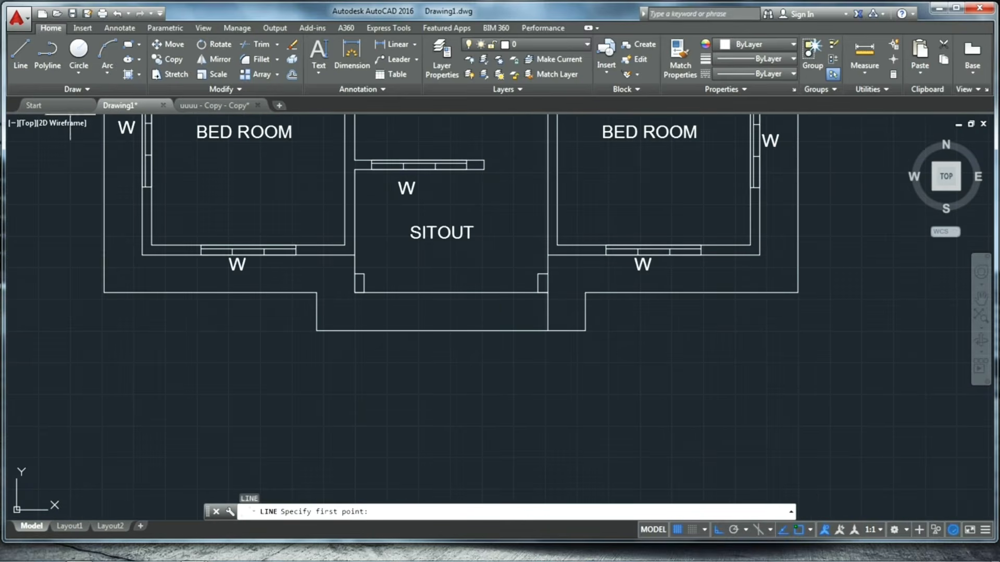
pyautogui.click(355, 292)
pyautogui.scroll(4, 355, 325)
pyautogui.click(358, 324)
pyautogui.press('Return')
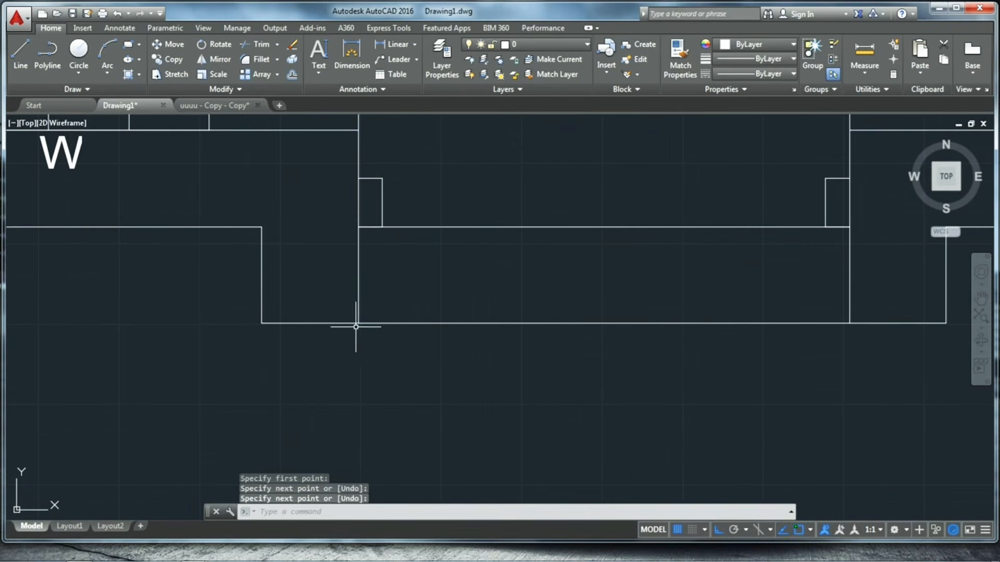
pyautogui.scroll(-4, 339, 320)
pyautogui.click(20, 54)
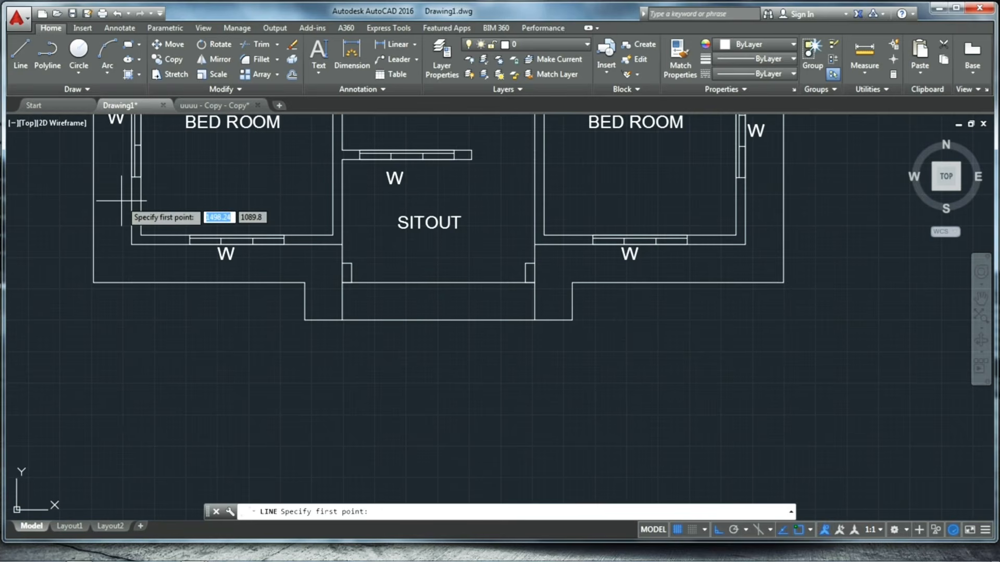
pyautogui.click(20, 55)
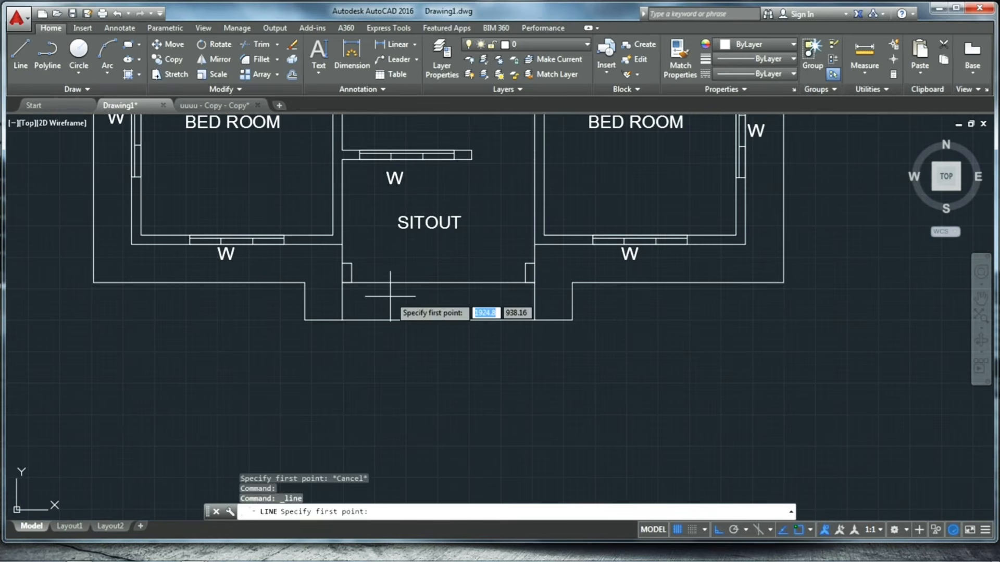
pyautogui.scroll(4, 390, 289)
pyautogui.press('Escape')
pyautogui.press('Escape')
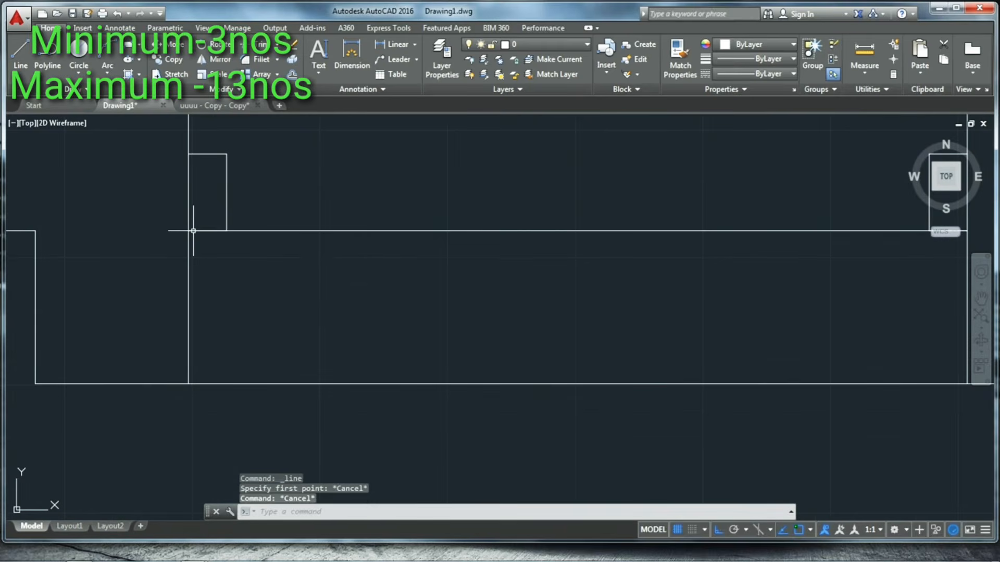
pyautogui.write('o')
pyautogui.press('Return')
pyautogui.press('Return')
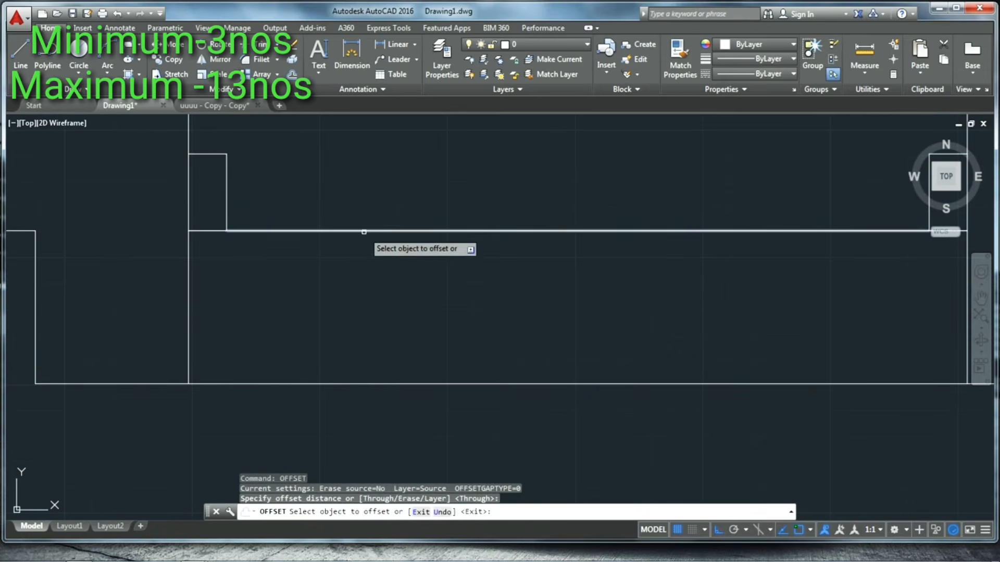
pyautogui.click(359, 231)
pyautogui.press('Escape')
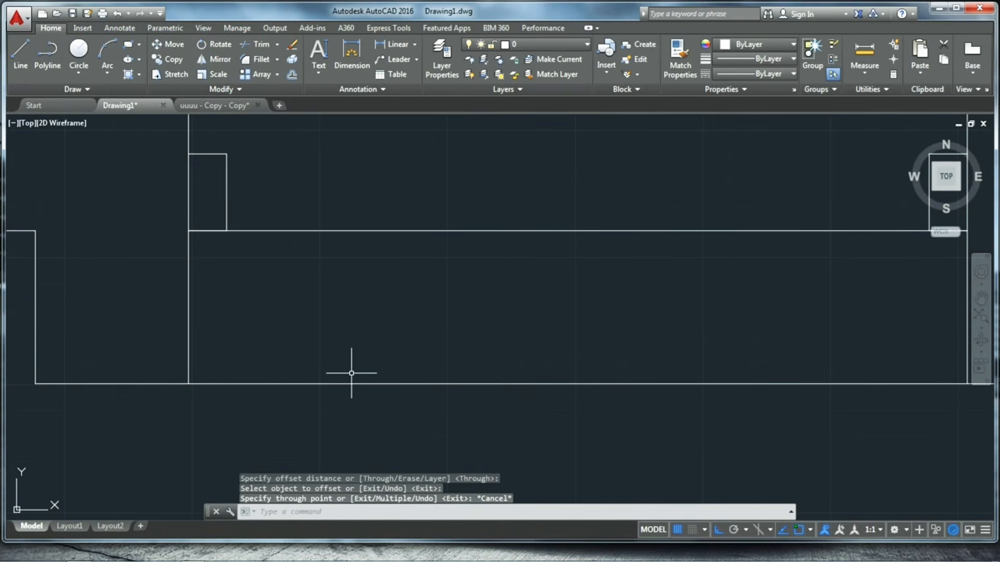
# Step: Offset the extension's bottom edge 20 upward, and offset the resulting line another 20 upward to form the step lines
pyautogui.press('Return')
pyautogui.press('Return')
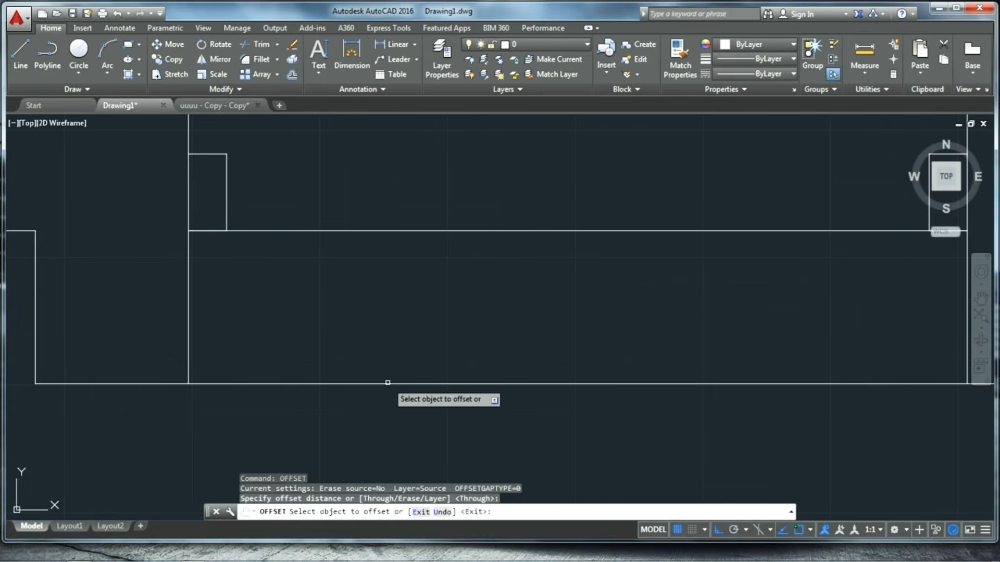
pyautogui.click(389, 384)
pyautogui.write('20')
pyautogui.press('Return')
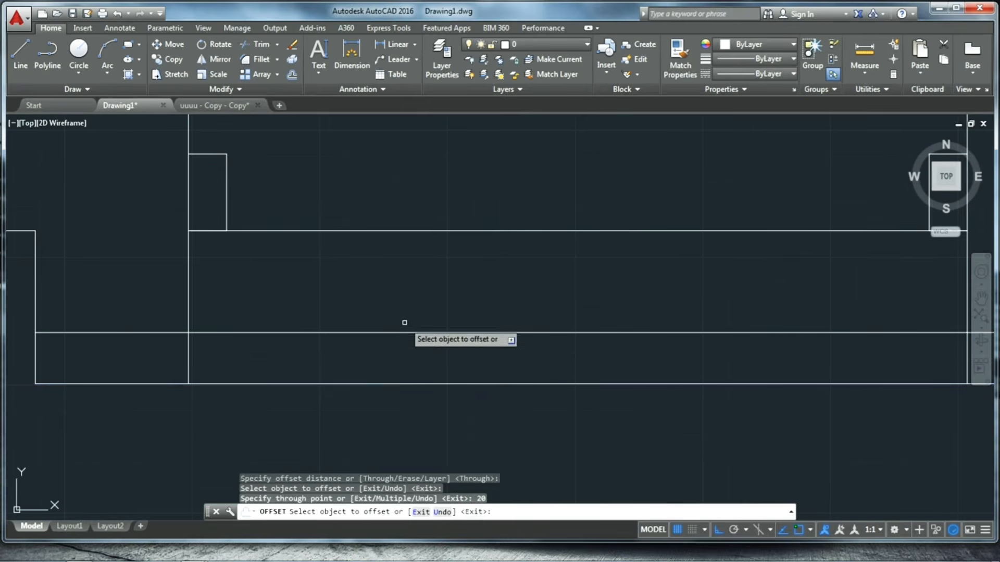
pyautogui.click(389, 332)
pyautogui.write('20')
pyautogui.press('Return')
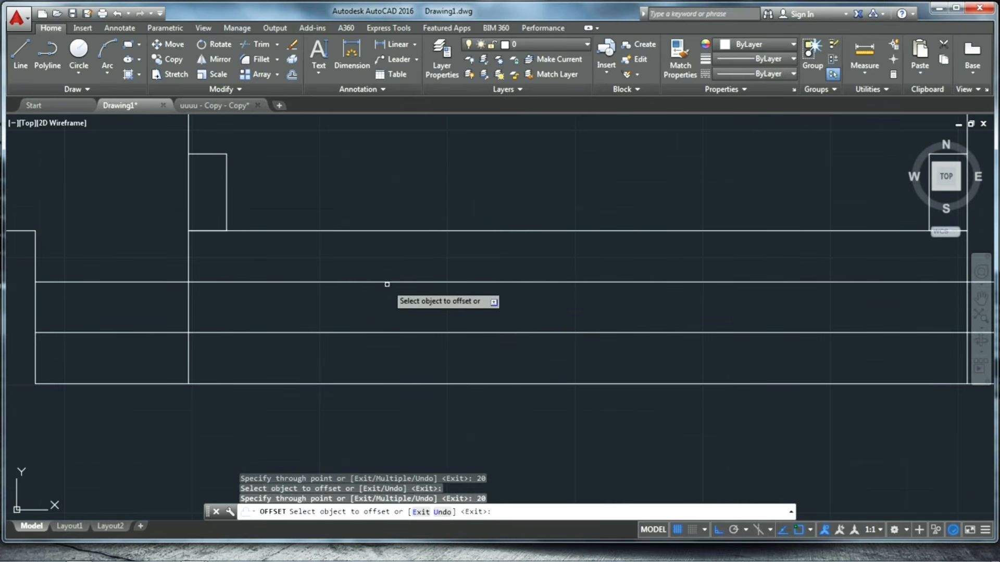
pyautogui.press('Escape')
# Step: Trim both step lines where they extend beyond the two vertical lines below the sitout pillars
pyautogui.write('tr')
pyautogui.press('Return')
pyautogui.press('Return')
pyautogui.click(126, 357)
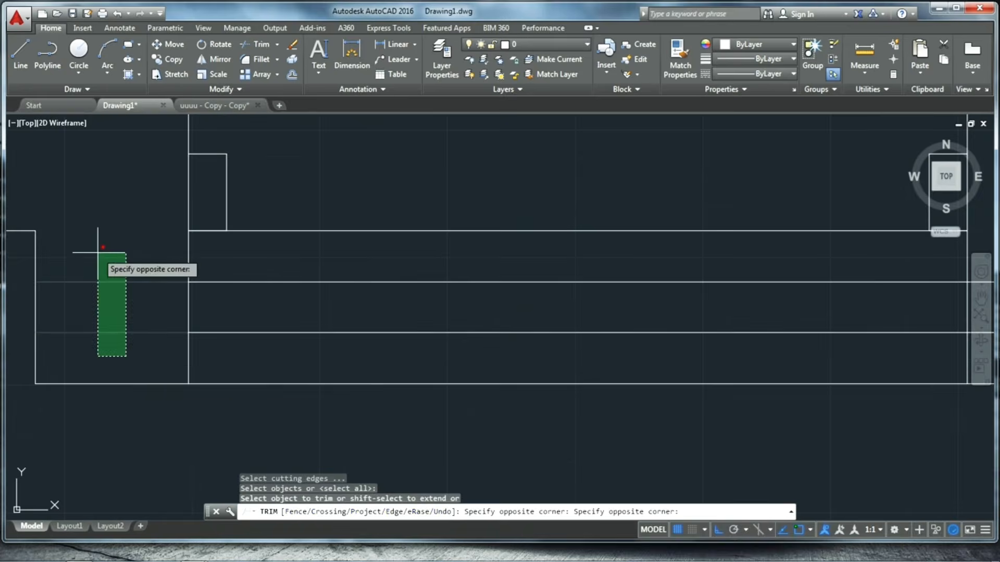
pyautogui.click(97, 252)
pyautogui.scroll(-2, 108, 255)
pyautogui.click(467, 295)
pyautogui.click(468, 287)
pyautogui.scroll(-4, 472, 288)
pyautogui.scroll(-2, 418, 321)
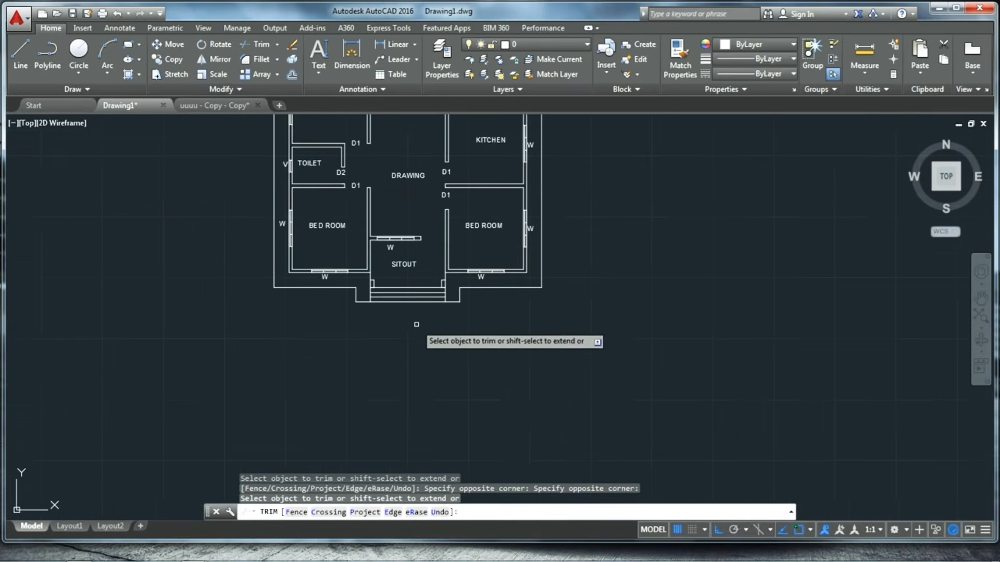
pyautogui.scroll(6, 408, 297)
pyautogui.press('Escape')
pyautogui.click(20, 57)
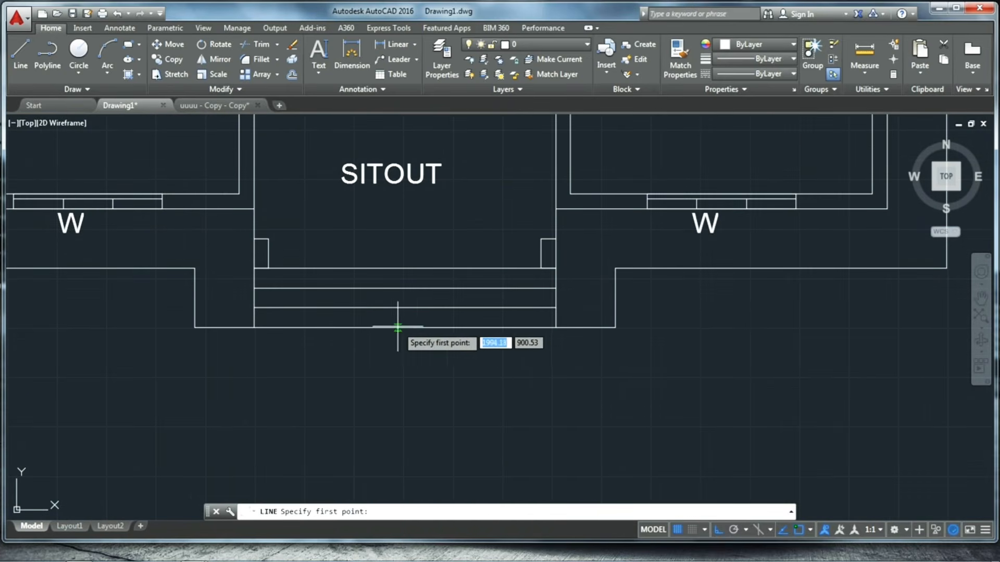
pyautogui.click(404, 328)
pyautogui.press('Escape')
# Step: Draw the first step outside the top D1 door: 20 up from the wall, 120 to the right, and straight back down to the wall
pyautogui.scroll(-5, 404, 270)
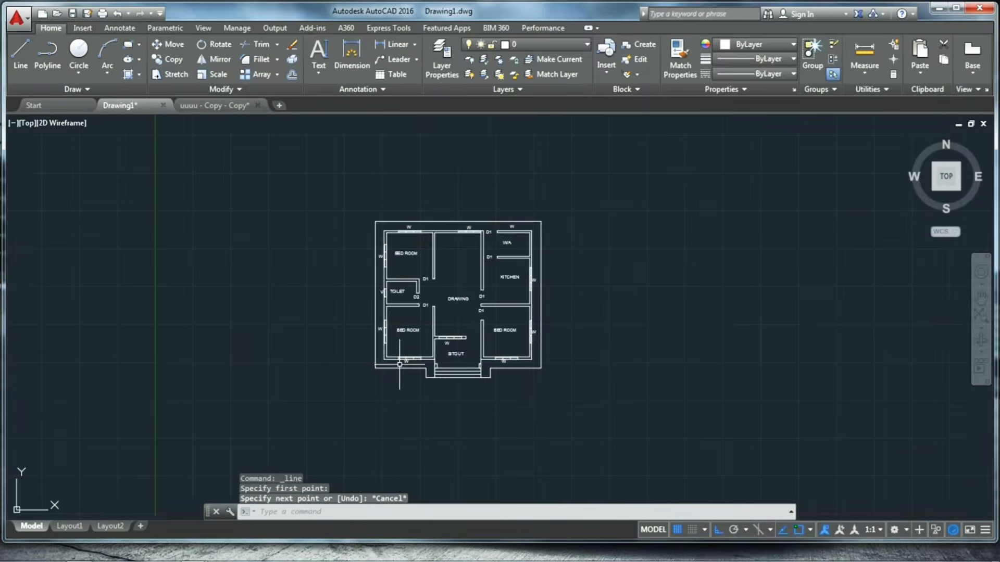
pyautogui.scroll(6, 447, 398)
pyautogui.scroll(2, 453, 260)
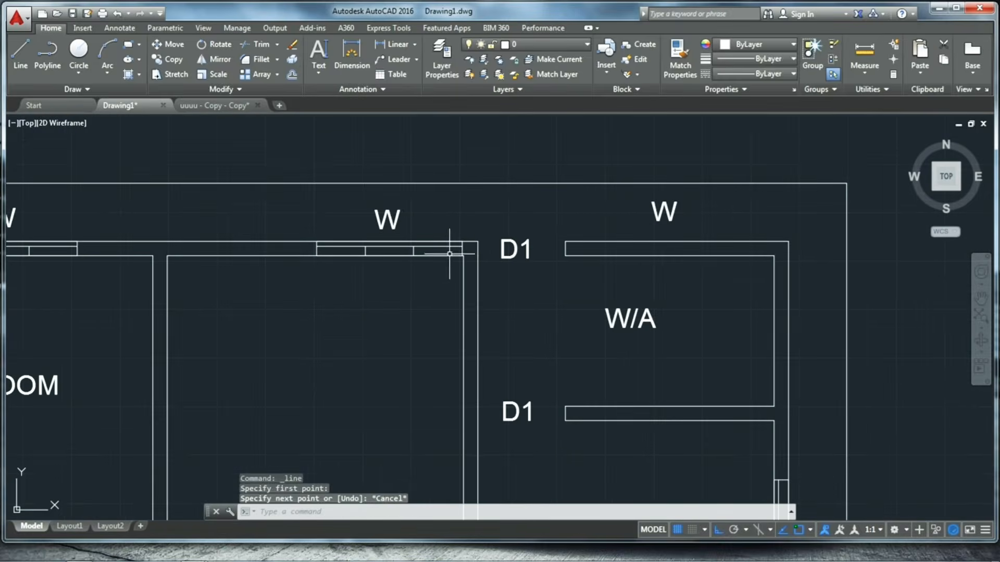
pyautogui.scroll(-2, 148, 192)
pyautogui.click(20, 57)
pyautogui.scroll(4, 384, 240)
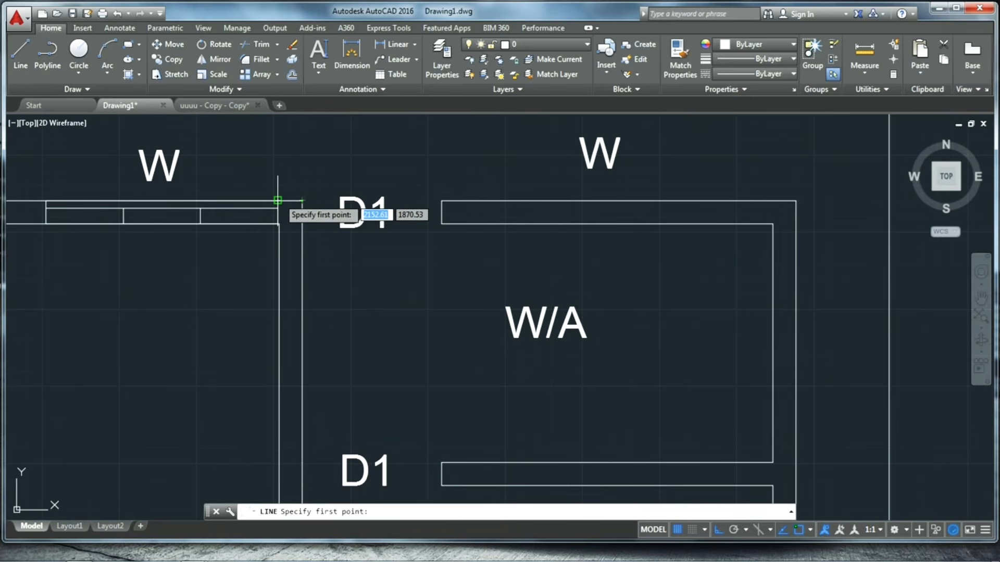
pyautogui.click(277, 200)
pyautogui.write('2')
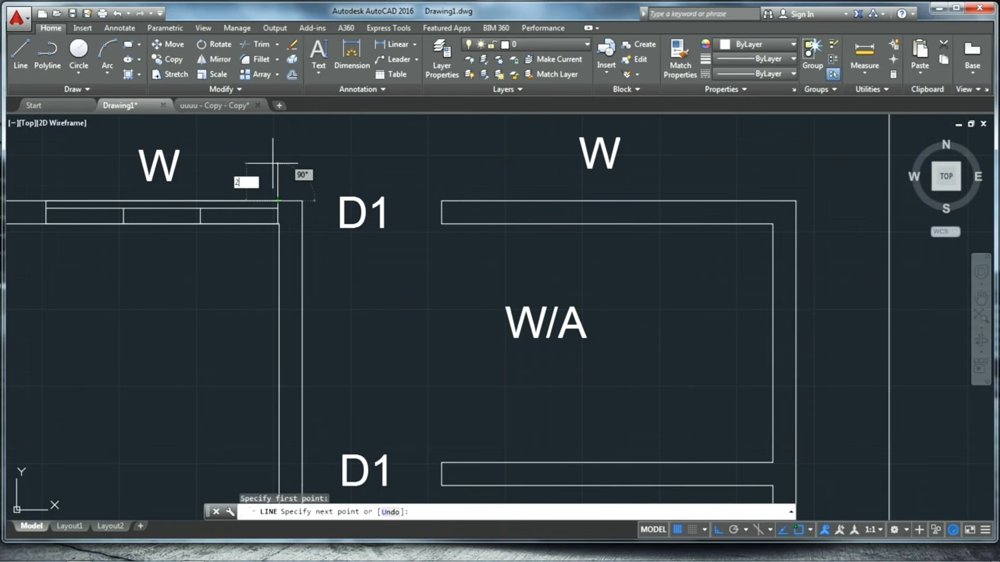
pyautogui.write('0')
pyautogui.press('Return')
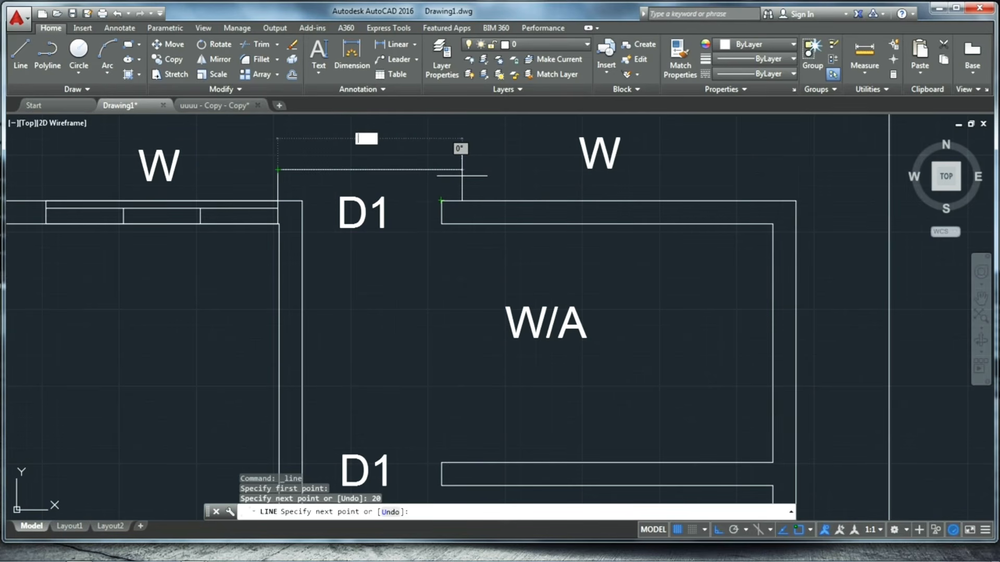
pyautogui.write('120')
pyautogui.press('Return')
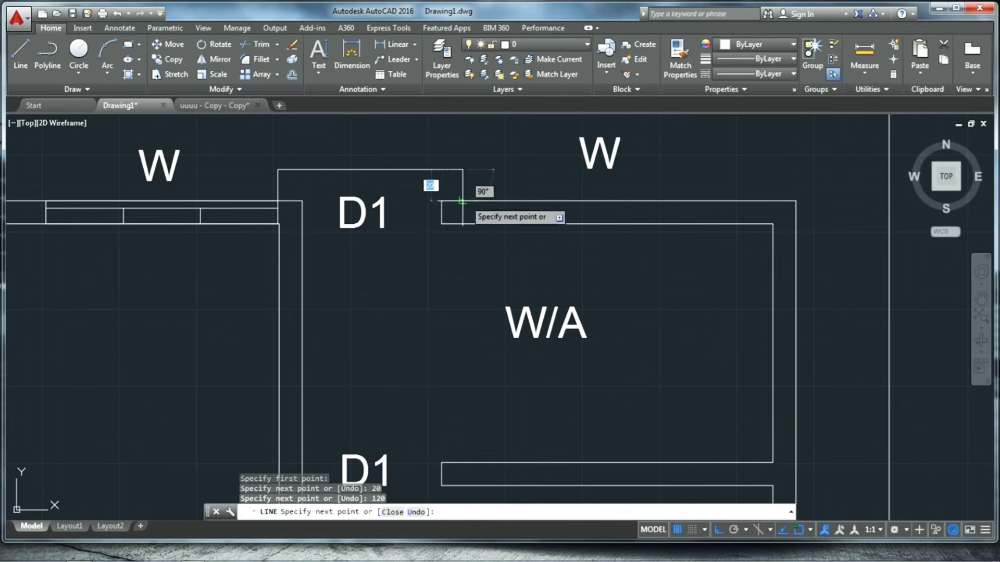
pyautogui.click(277, 201)
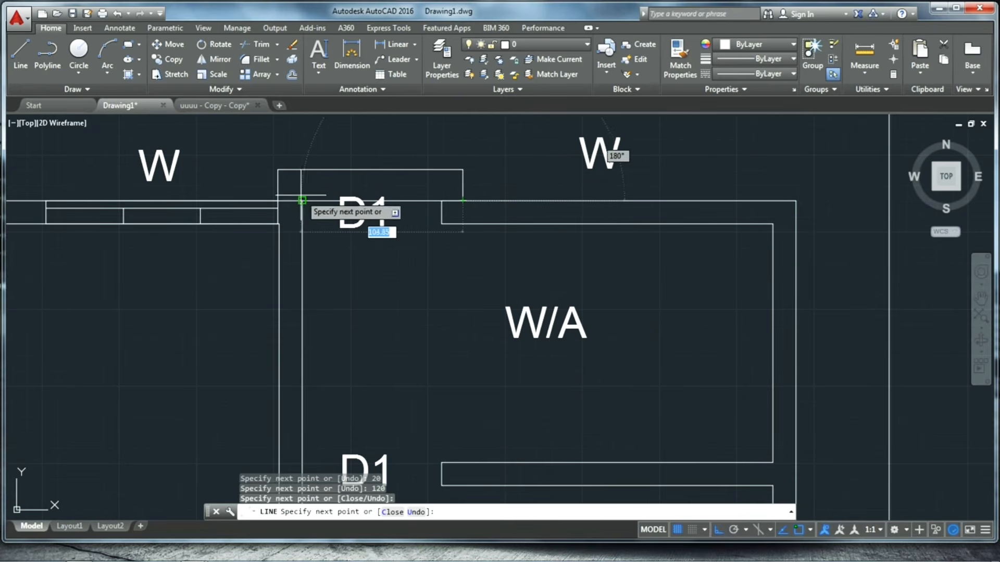
pyautogui.press('Escape')
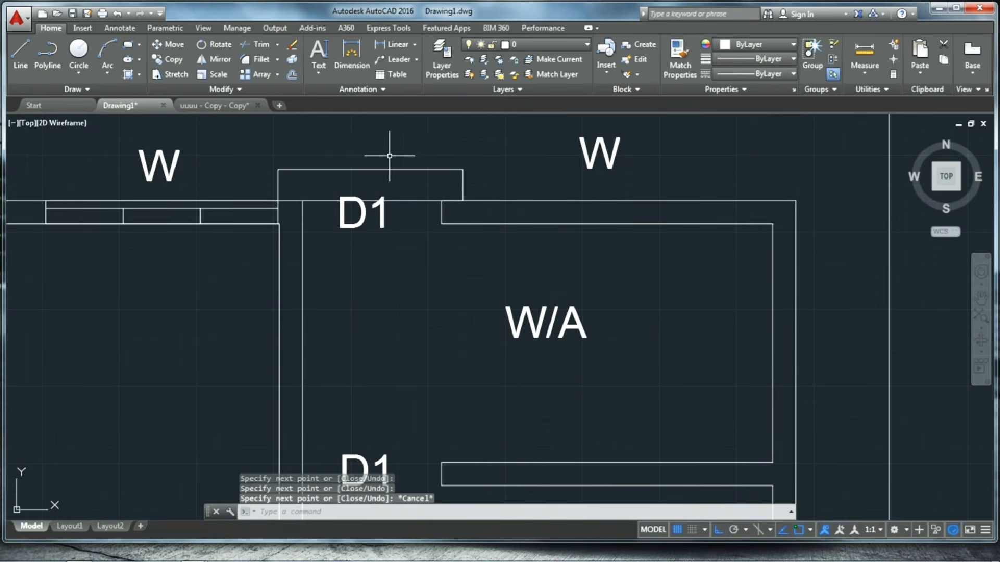
# Step: Offset the top line of the step above the D1 door 20 upward
pyautogui.press('Return')
pyautogui.press('Return')
pyautogui.click(353, 169)
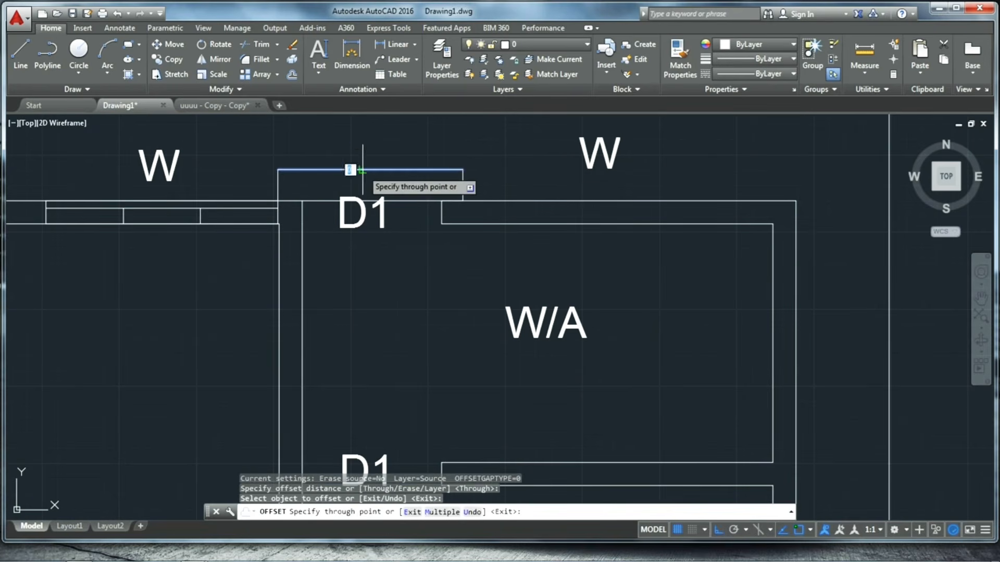
pyautogui.press('Return')
pyautogui.scroll(-5, 369, 203)
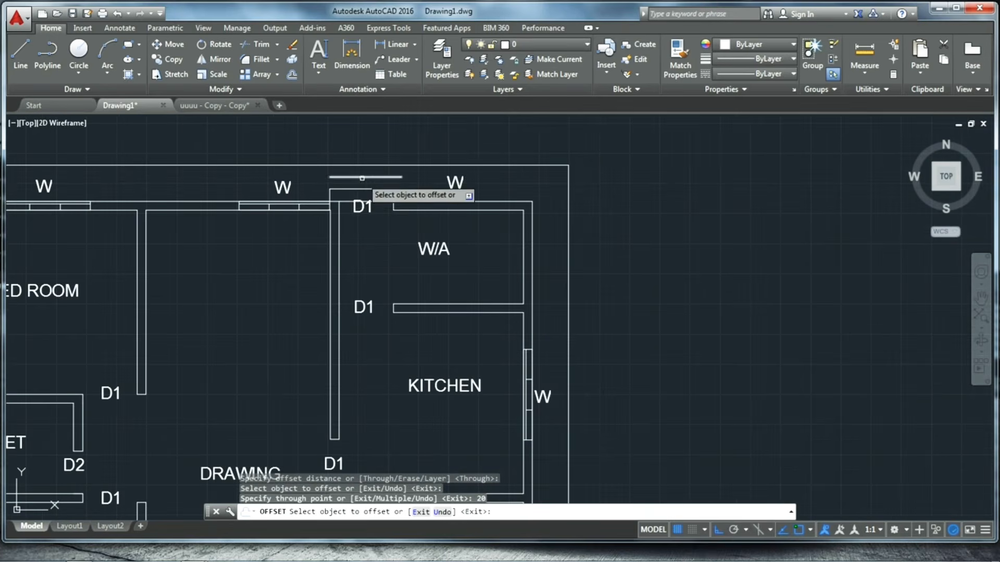
pyautogui.press('Escape')
# Step: Extend both vertical sides of the top door's step up to the offset line
pyautogui.write('tr')
pyautogui.press('Return')
pyautogui.scroll(5, 327, 194)
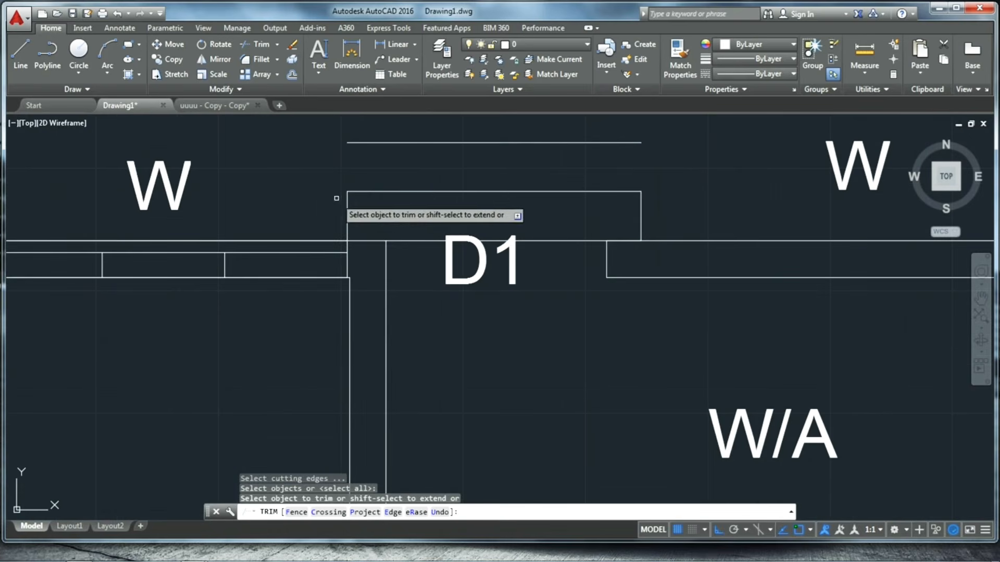
pyautogui.keyDown('shift'); pyautogui.click(345, 207); pyautogui.keyUp('shift')
pyautogui.keyDown('shift'); pyautogui.click(346, 208); pyautogui.keyUp('shift')
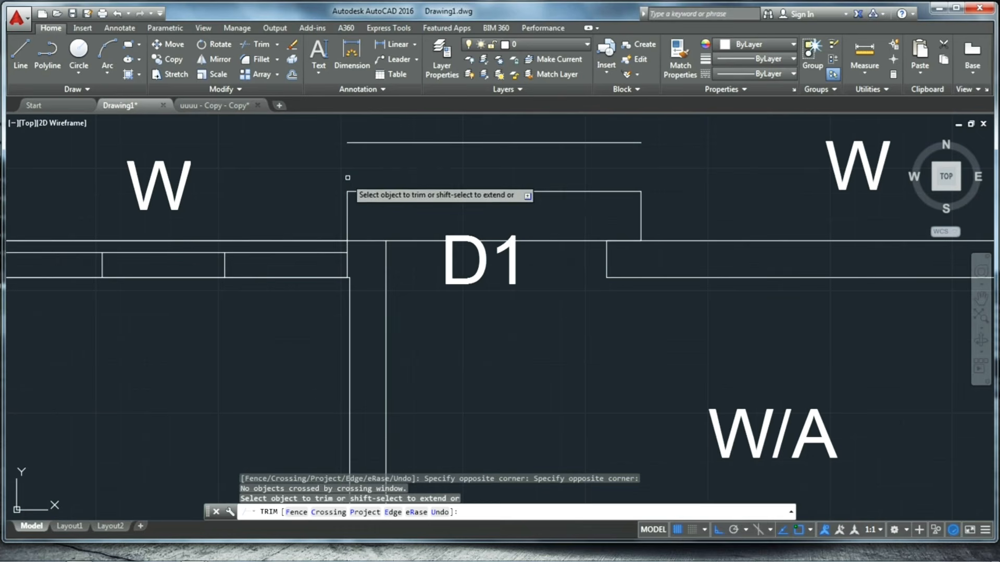
pyautogui.keyDown('shift'); pyautogui.click(346, 206); pyautogui.keyUp('shift')
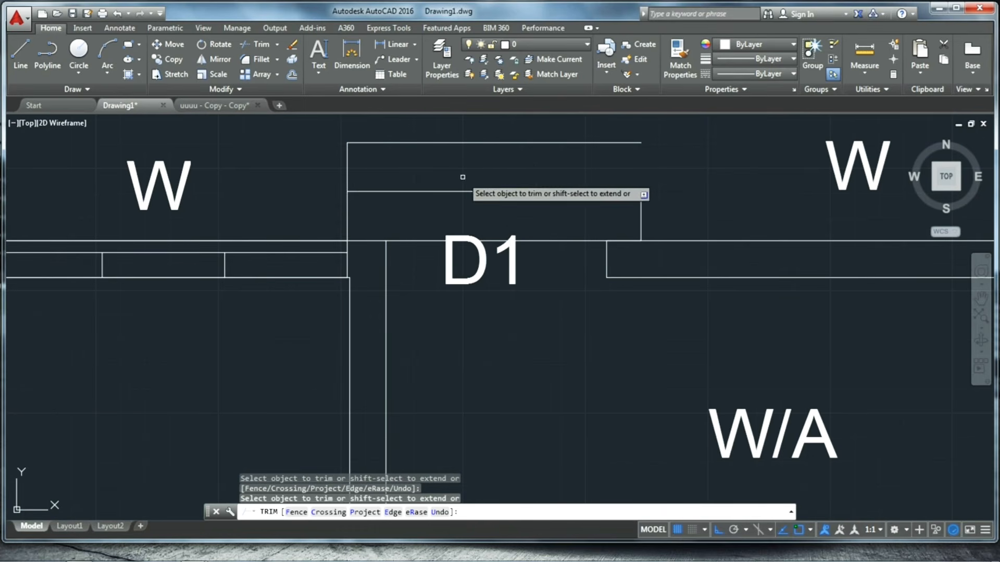
pyautogui.keyDown('shift'); pyautogui.click(639, 212); pyautogui.keyUp('shift')
pyautogui.scroll(-2, 558, 248)
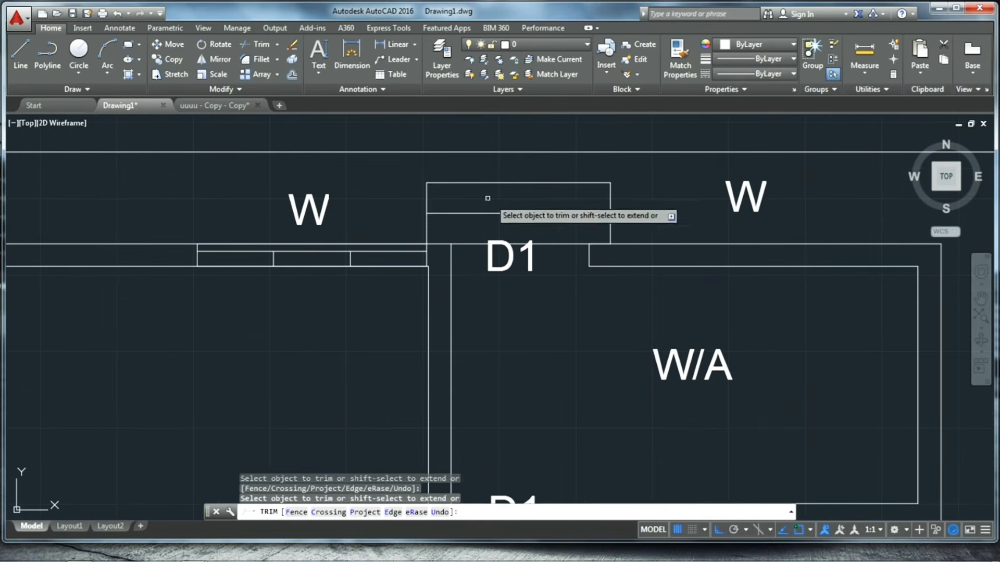
pyautogui.press('Escape')
# Step: Draw a vertical line from the steps' upper left corner up to the outer outline
pyautogui.write('l')
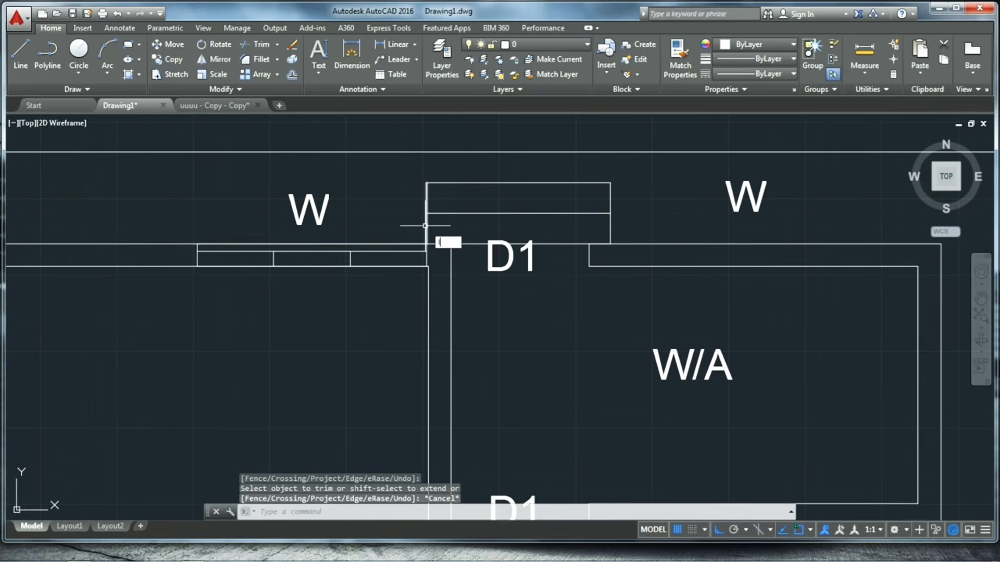
pyautogui.press('Return')
pyautogui.scroll(2, 424, 194)
pyautogui.click(416, 193)
pyautogui.scroll(-3, 416, 130)
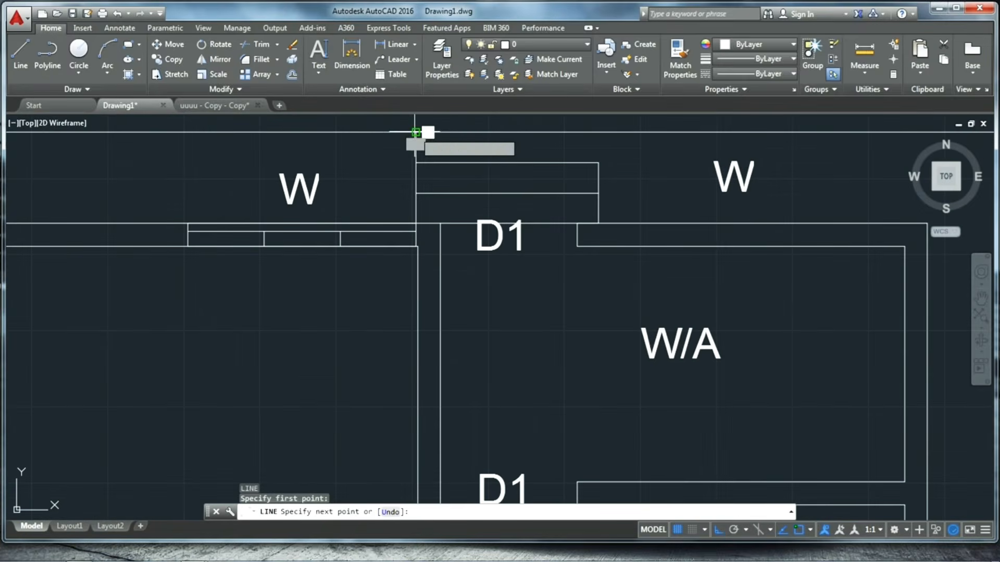
pyautogui.click(416, 132)
pyautogui.scroll(-2, 455, 252)
pyautogui.press('Escape')
# Step: Draw a vertical line from the steps' upper right corner up to the outer outline
pyautogui.write('l')
pyautogui.press('Return')
pyautogui.scroll(4, 564, 201)
pyautogui.click(512, 187)
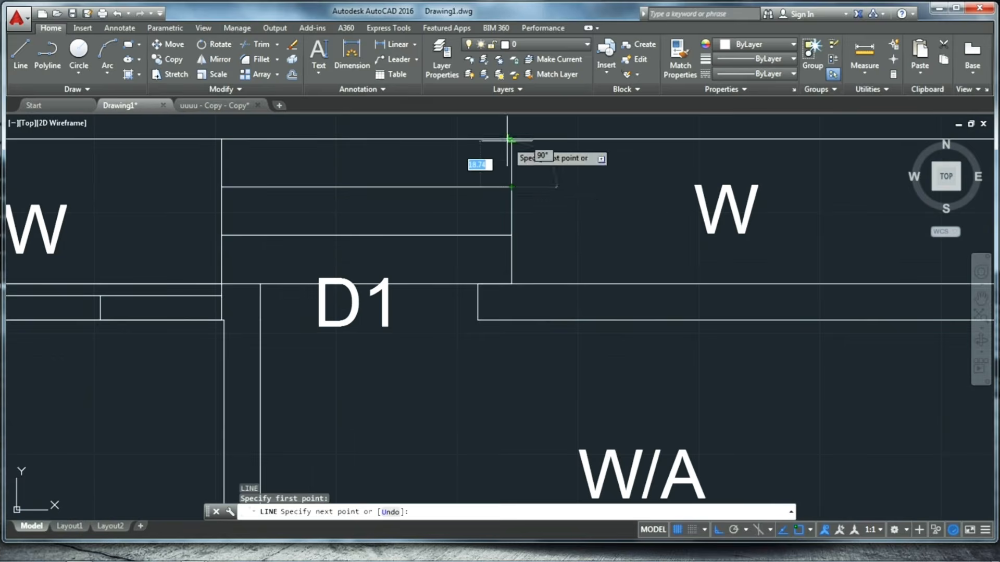
pyautogui.press('Escape')
pyautogui.scroll(-5, 480, 254)
pyautogui.scroll(4, 442, 231)
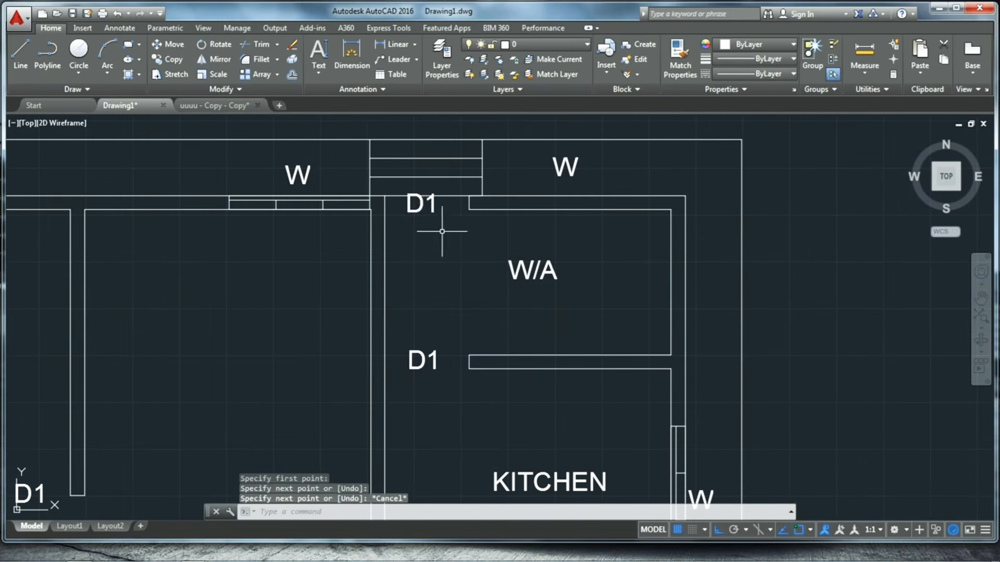
pyautogui.scroll(-2, 504, 261)
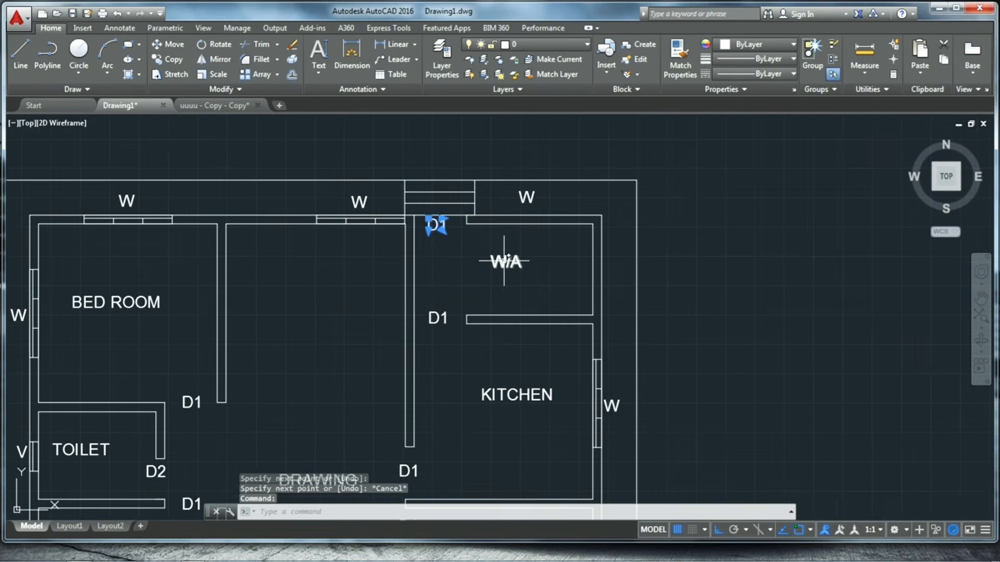
pyautogui.scroll(-4, 462, 238)
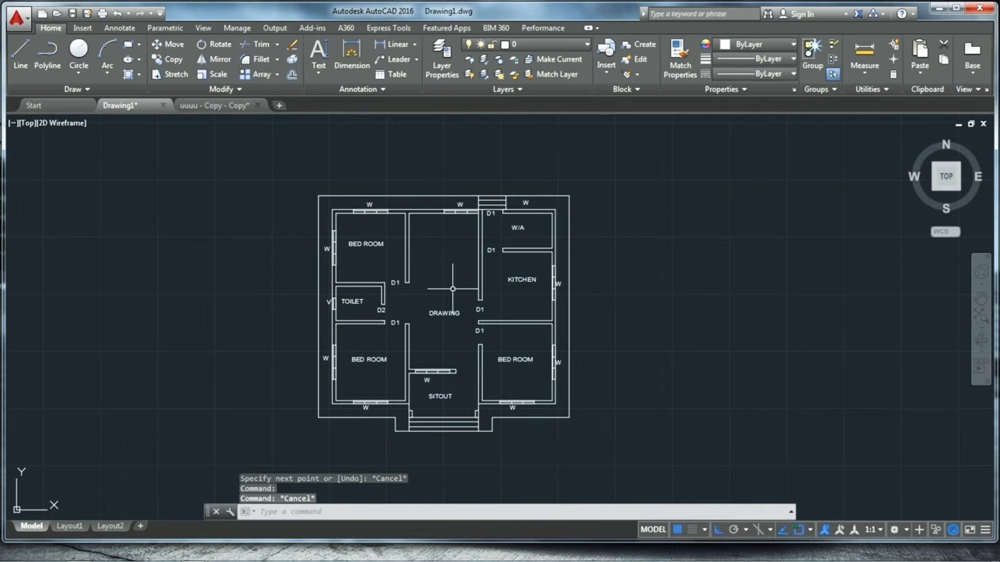
# Step: Dimension the upper left bedroom's inner width, placing the dimension line above the outer outline
pyautogui.scroll(2, 453, 288)
pyautogui.scroll(2, 402, 123)
pyautogui.click(352, 55)
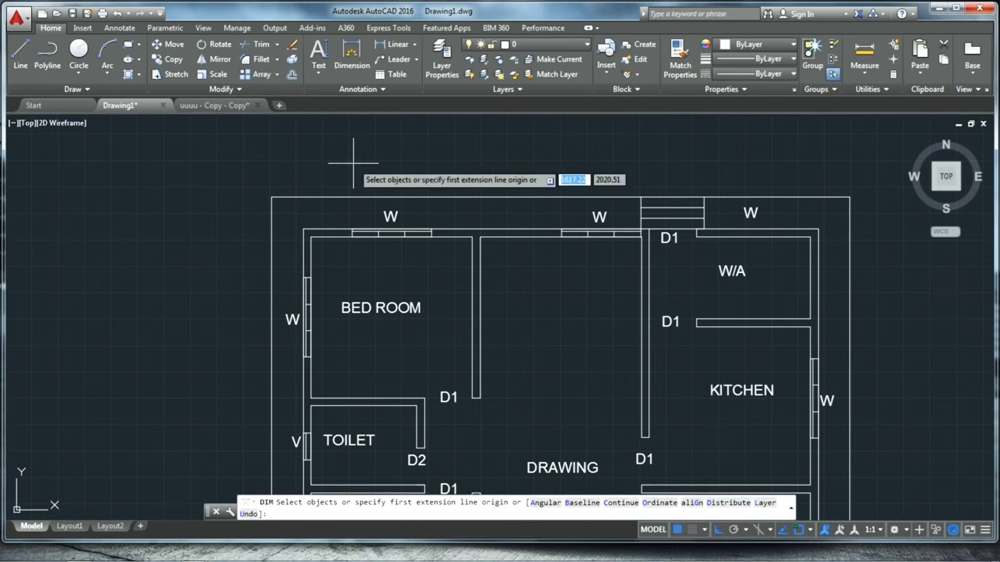
pyautogui.scroll(3, 312, 238)
pyautogui.click(313, 238)
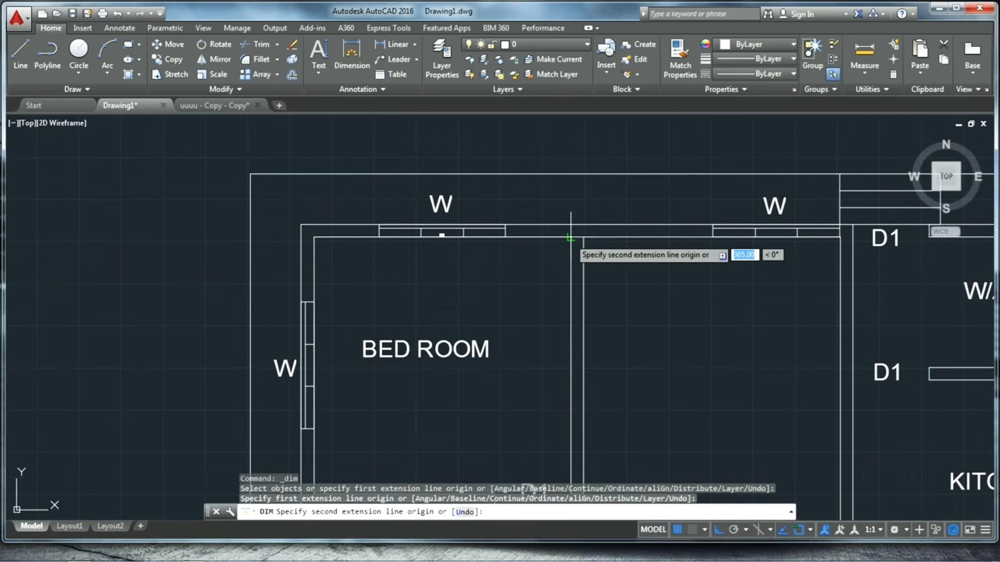
pyautogui.click(570, 237)
pyautogui.scroll(-2, 554, 288)
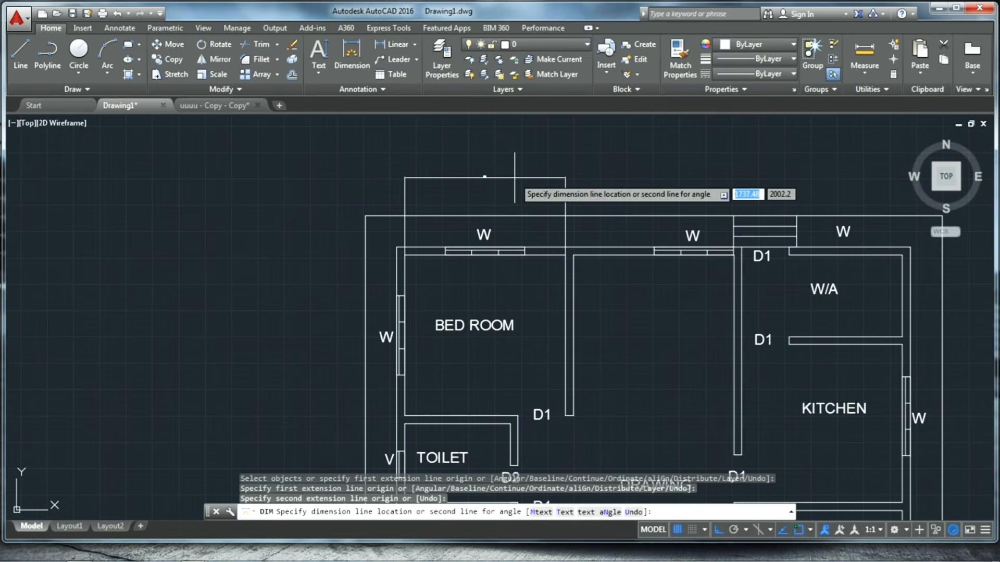
pyautogui.click(508, 176)
pyautogui.scroll(3, 475, 181)
pyautogui.scroll(2, 495, 189)
pyautogui.scroll(-2, 469, 214)
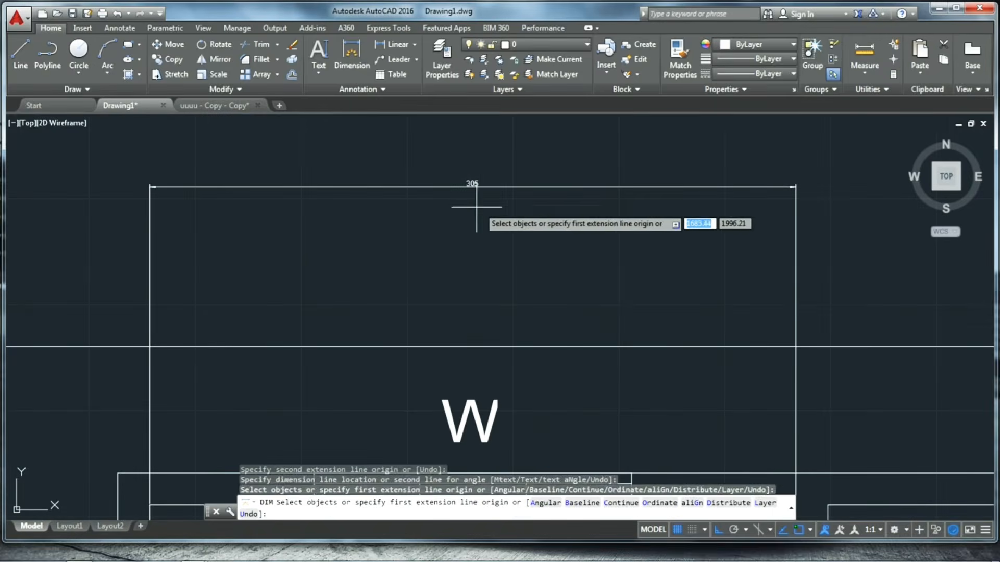
pyautogui.press('Escape')
# Step: Modify the ISO-25 dimension style to use an arrow size of 10
pyautogui.write('dim')
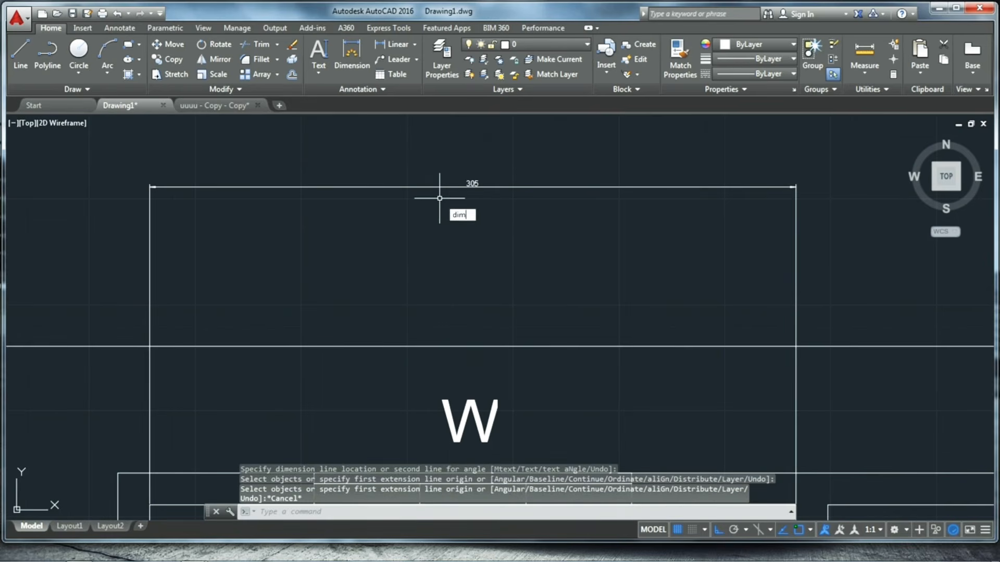
pyautogui.write('s')
pyautogui.press('Return')
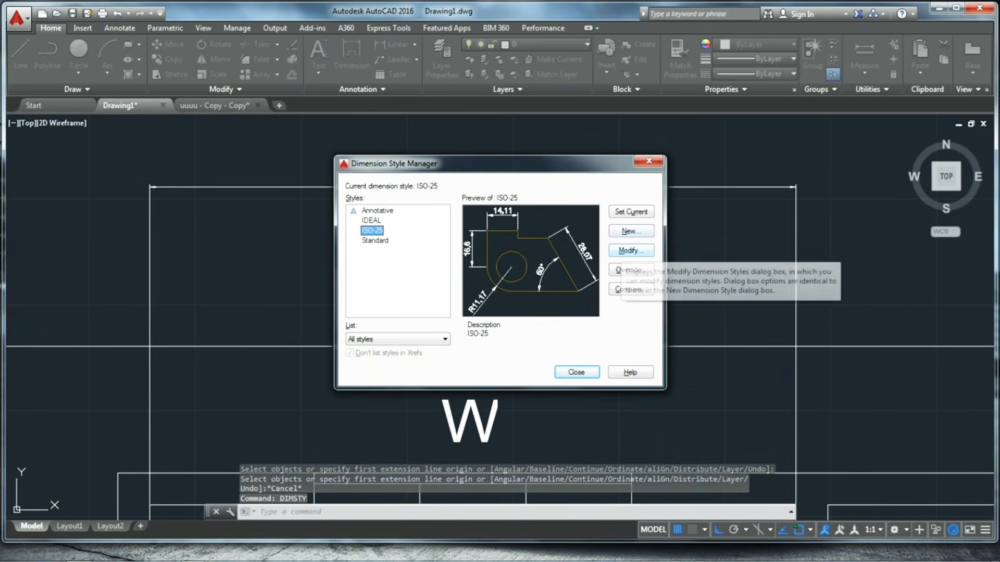
pyautogui.click(631, 250)
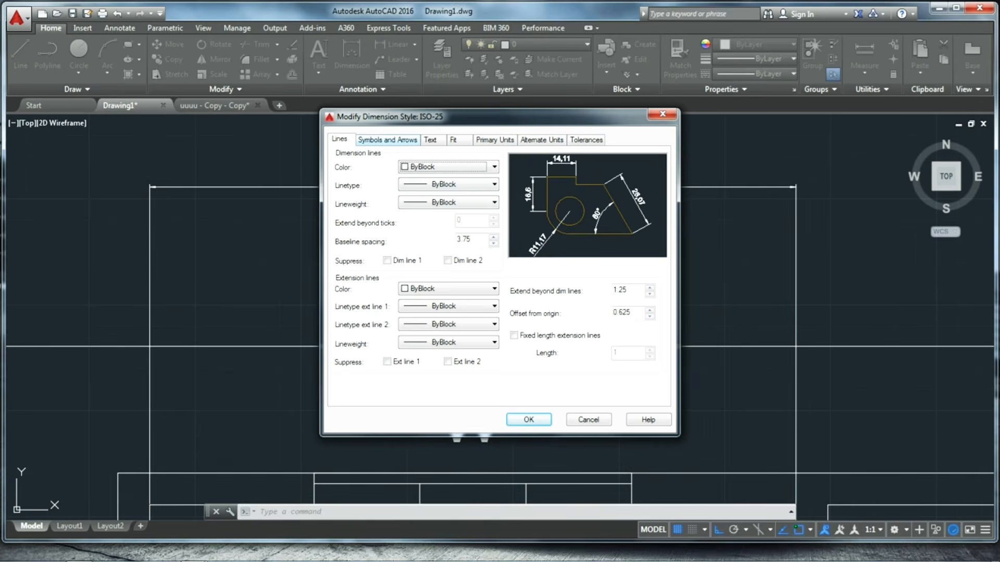
pyautogui.click(387, 139)
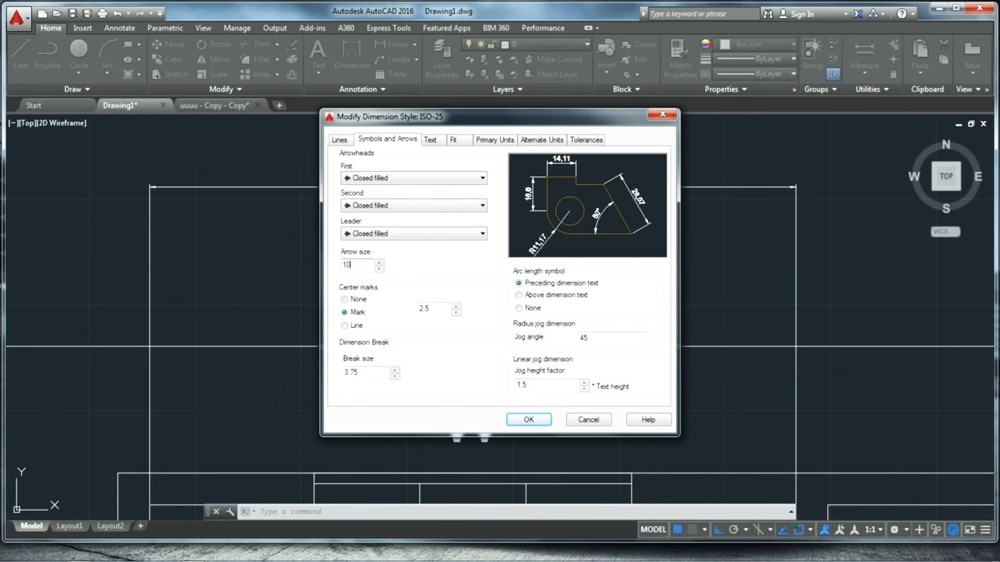
pyautogui.press('Return')
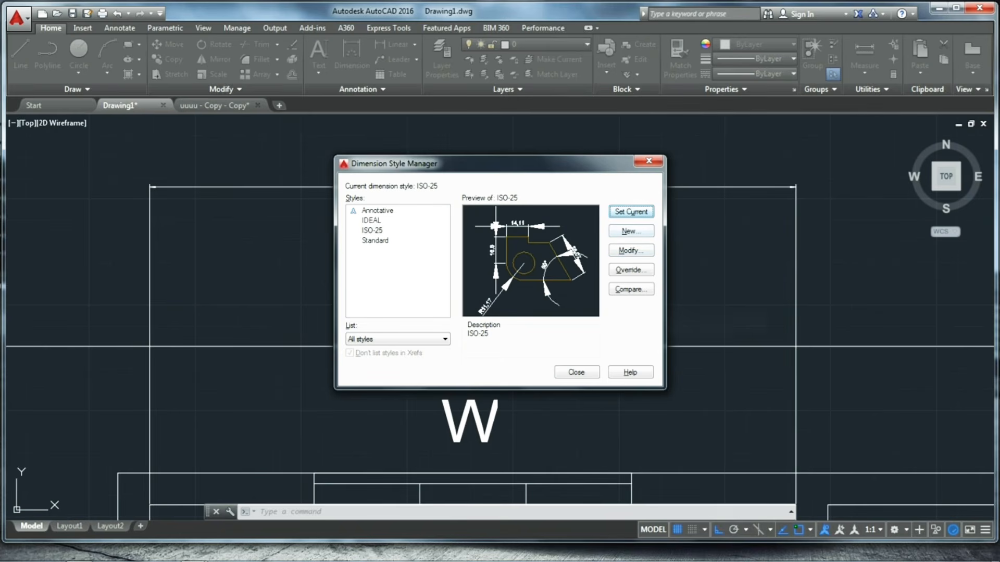
pyautogui.press('Return')
pyautogui.scroll(-8, 206, 234)
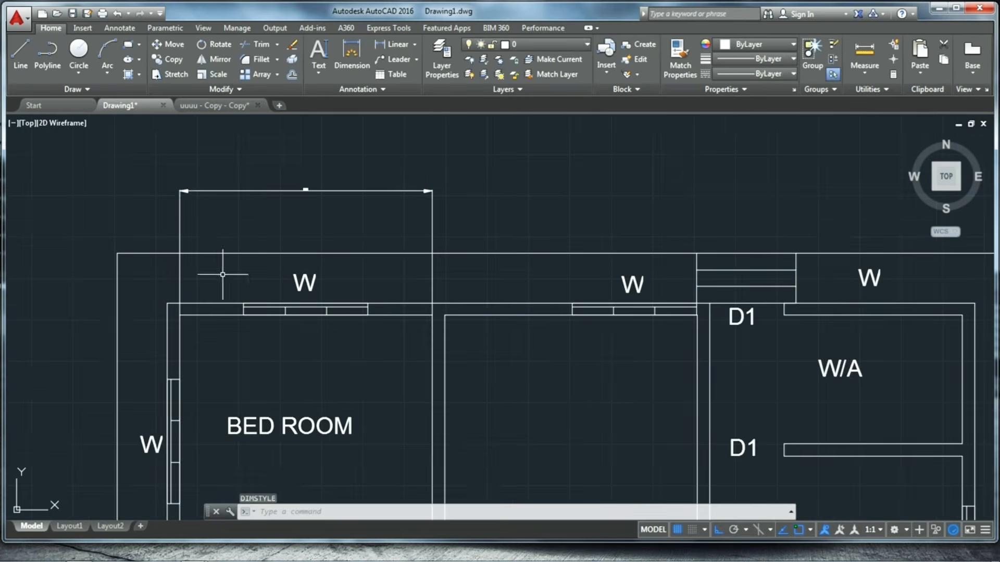
pyautogui.scroll(10, 204, 233)
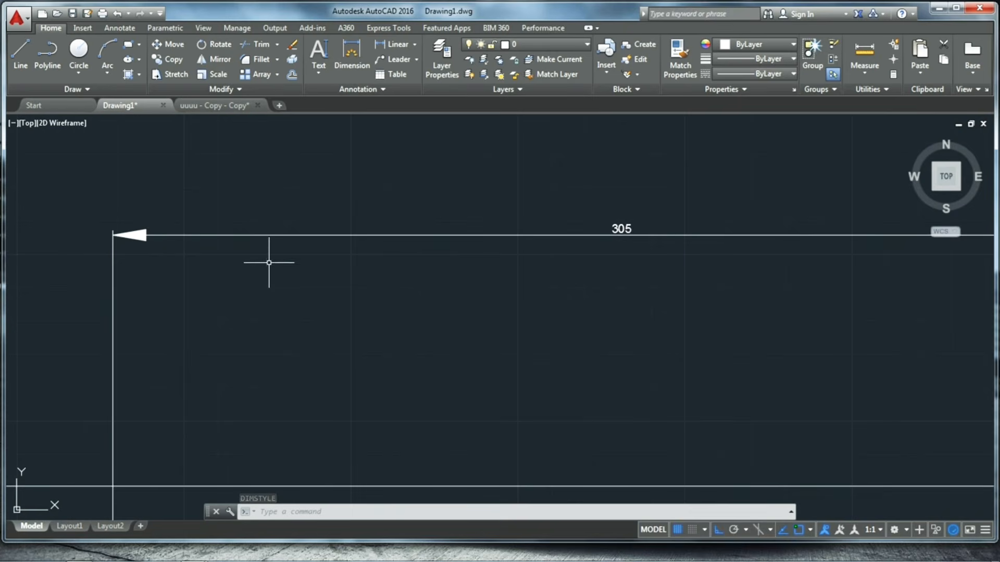
# Step: Set the ISO-25 dimension style's arrow size to 15
pyautogui.press('Return')
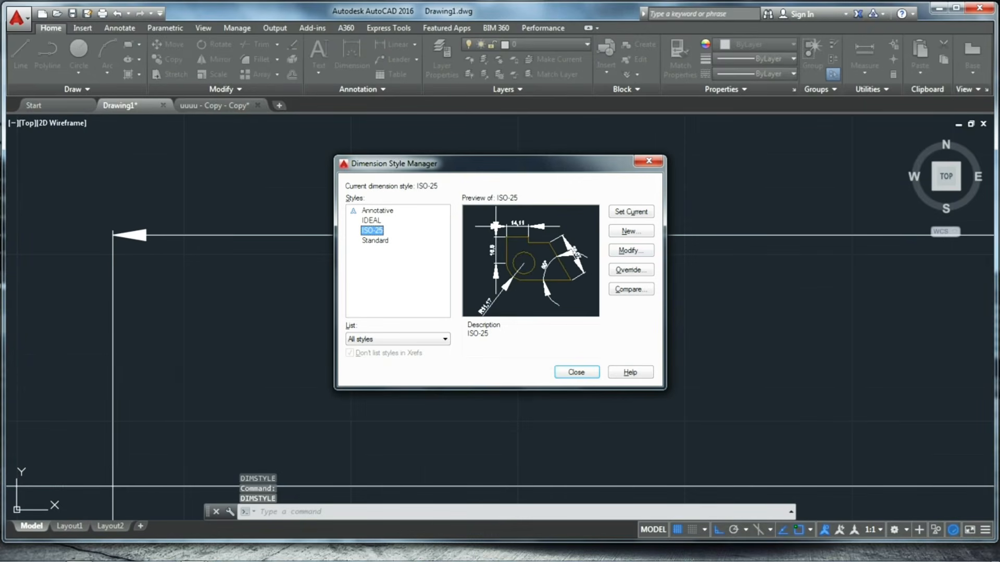
pyautogui.click(631, 250)
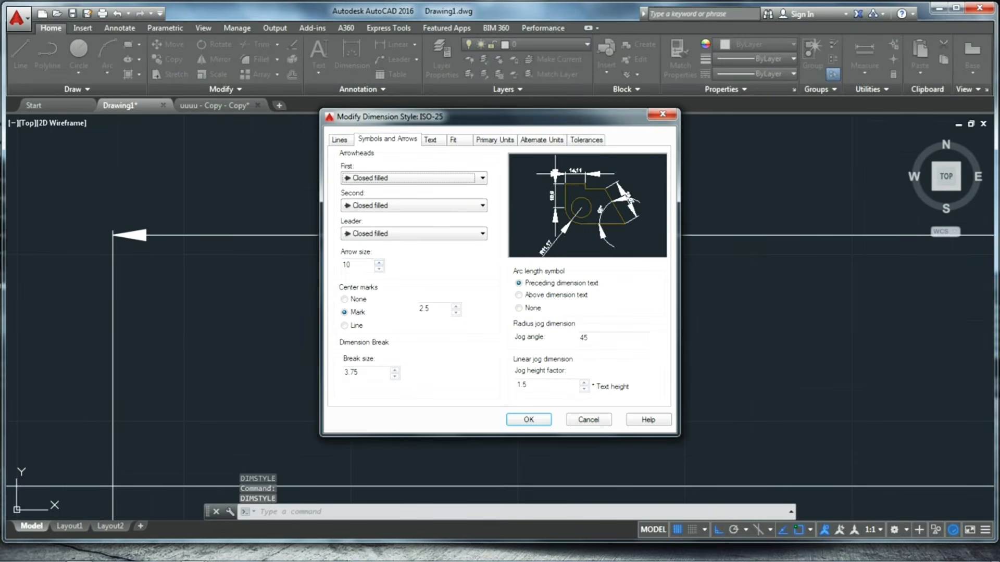
pyautogui.write('15')
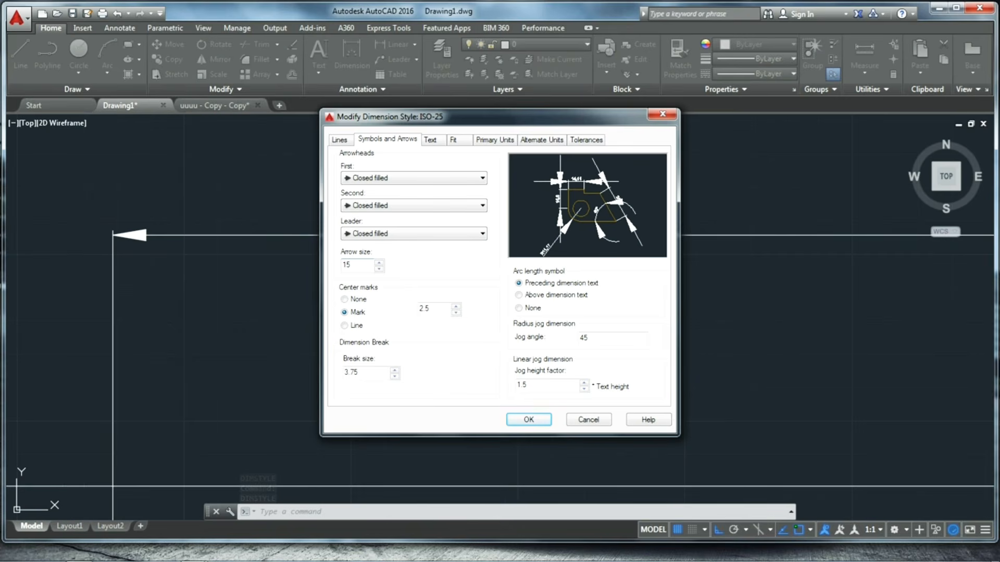
pyautogui.press('Return')
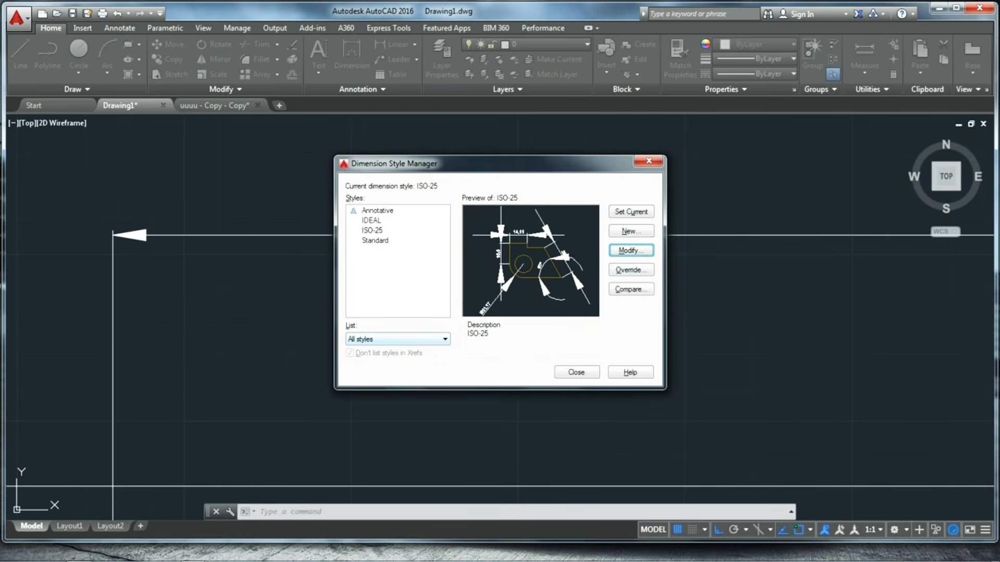
# Step: Set the ISO-25 dimension style's text height to 5
pyautogui.click(631, 250)
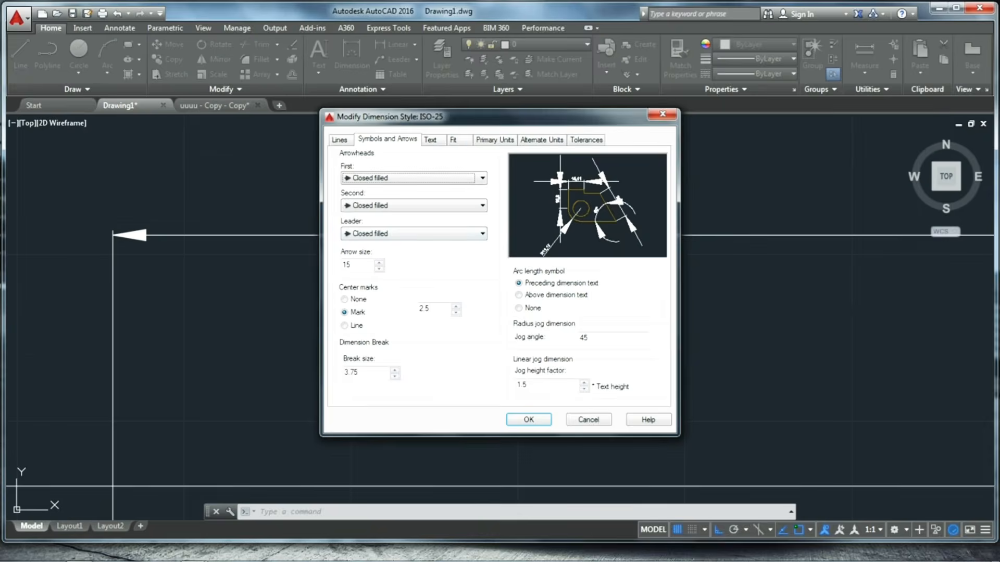
pyautogui.click(431, 140)
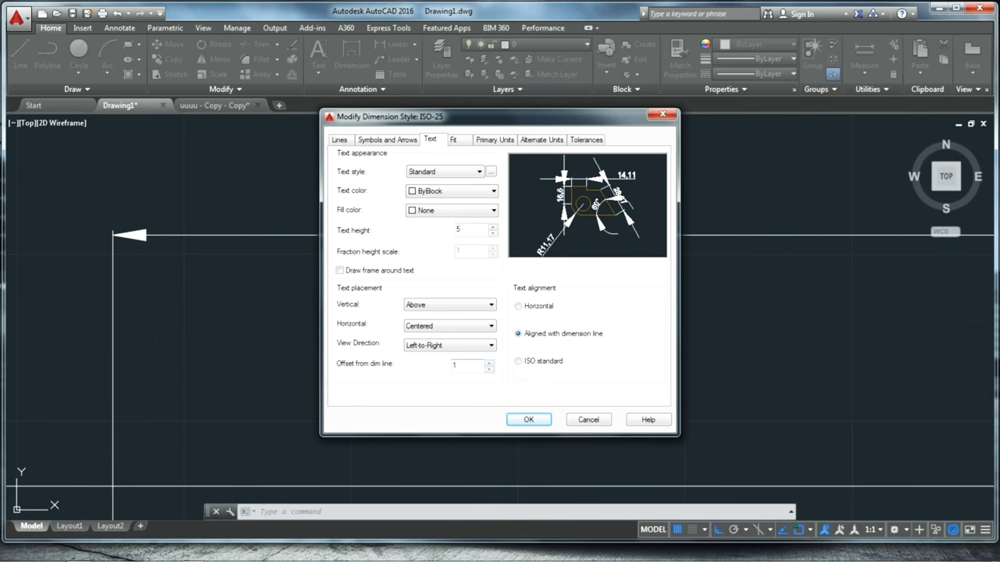
pyautogui.press('Return')
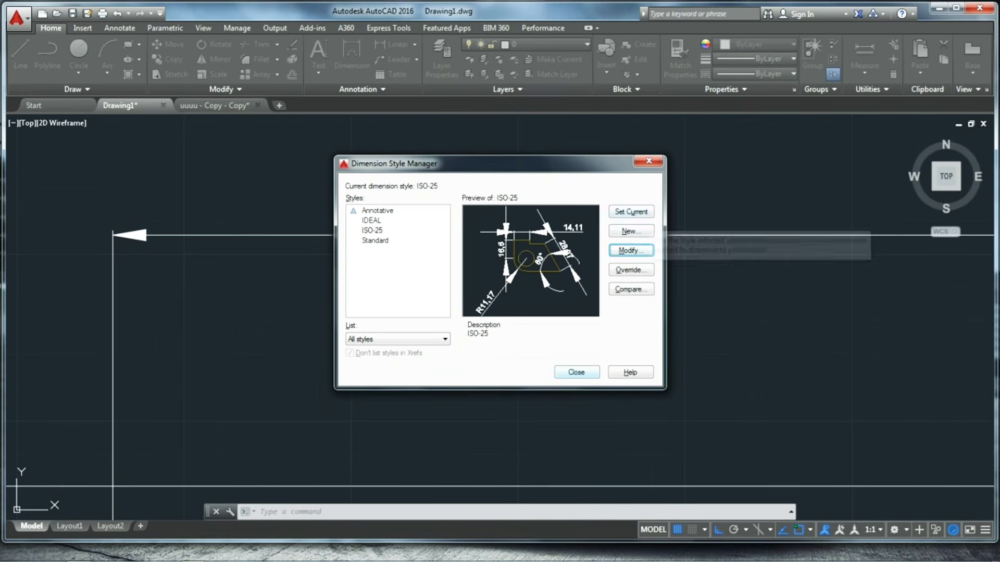
pyautogui.click(631, 212)
pyautogui.press('Escape')
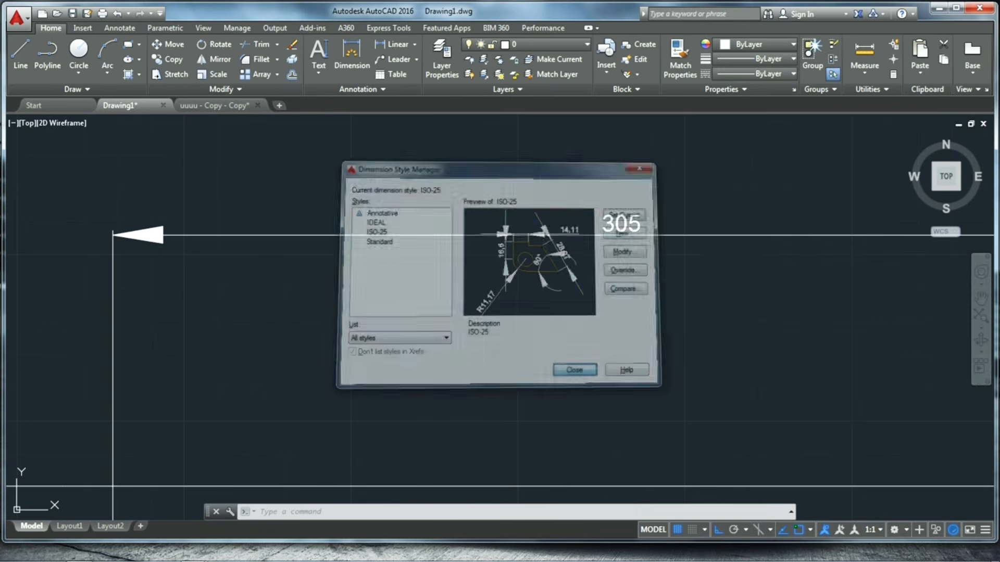
pyautogui.scroll(-10, 389, 292)
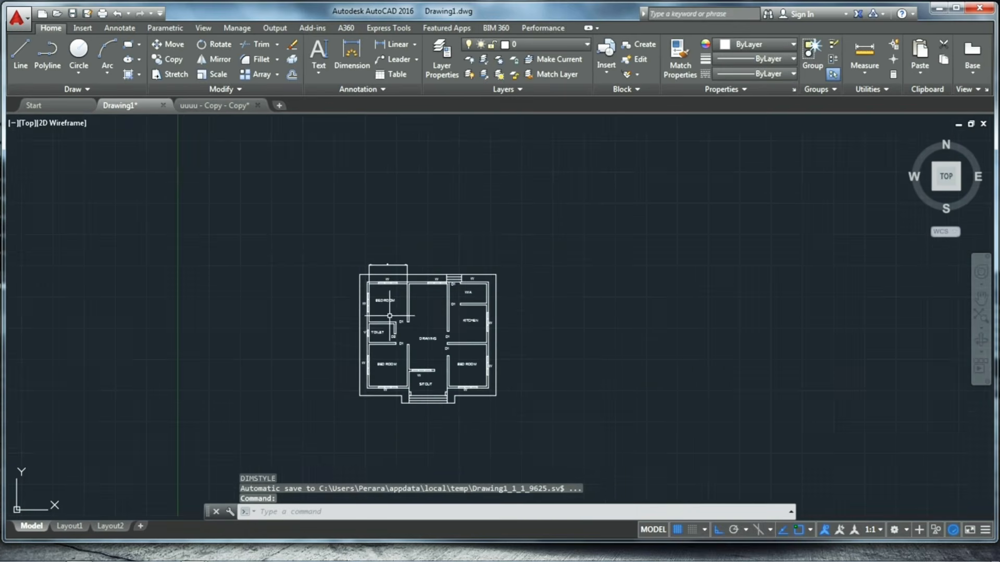
pyautogui.scroll(2, 399, 330)
pyautogui.scroll(8, 358, 176)
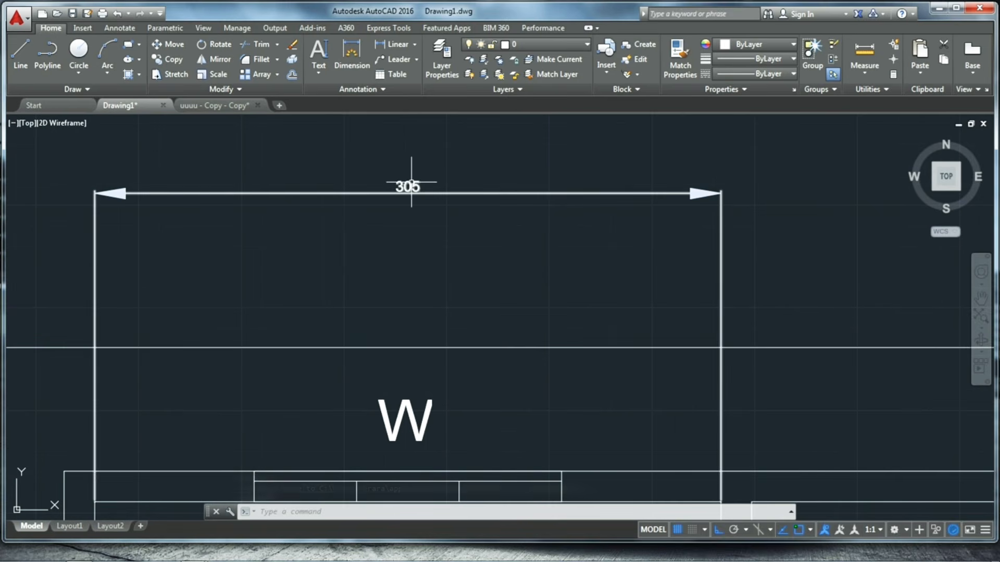
# Step: Dimension the drawing room's inner width with a linear dimension above the outer outline, in line with the upper left bedroom's dimension
pyautogui.scroll(-4, 296, 197)
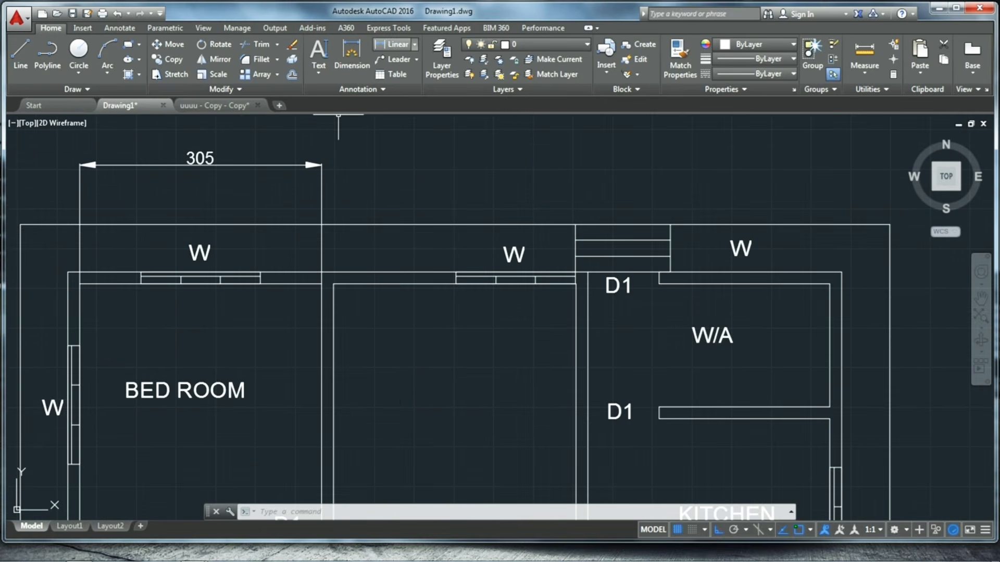
pyautogui.scroll(3, 334, 276)
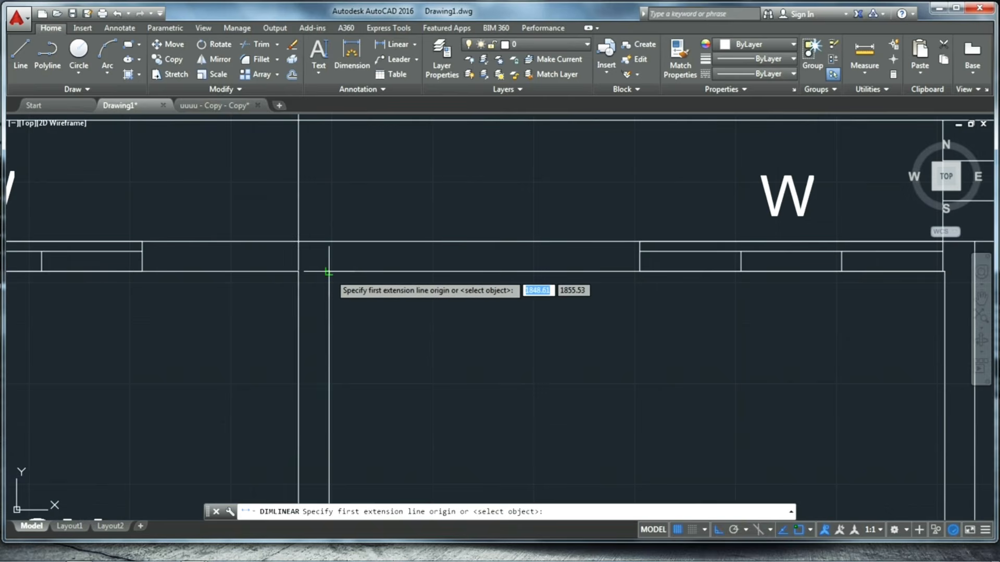
pyautogui.scroll(-3, 328, 271)
pyautogui.scroll(5, 344, 260)
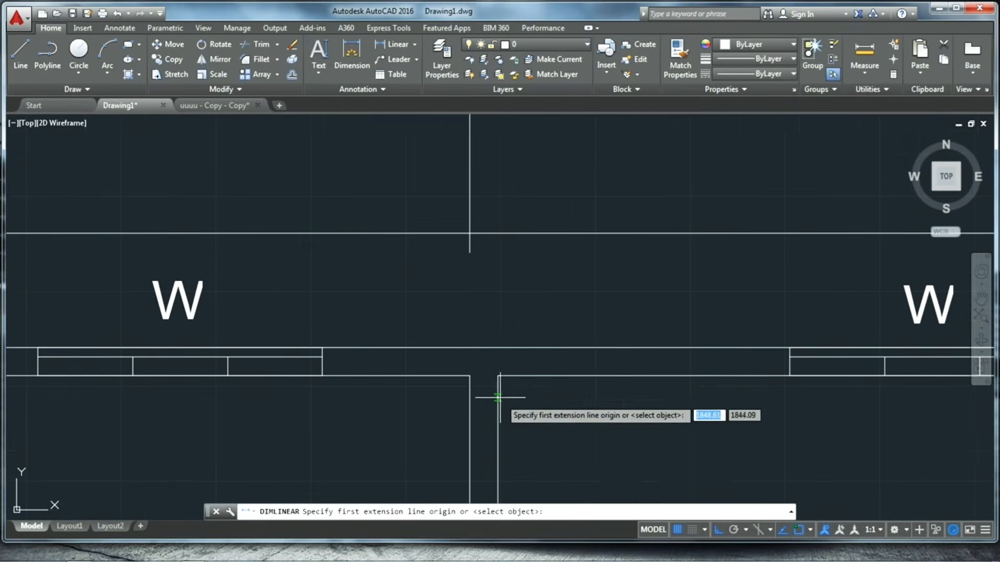
pyautogui.click(498, 376)
pyautogui.scroll(-5, 432, 283)
pyautogui.scroll(9, 503, 294)
pyautogui.click(472, 280)
pyautogui.scroll(-5, 469, 281)
pyautogui.scroll(1, 444, 203)
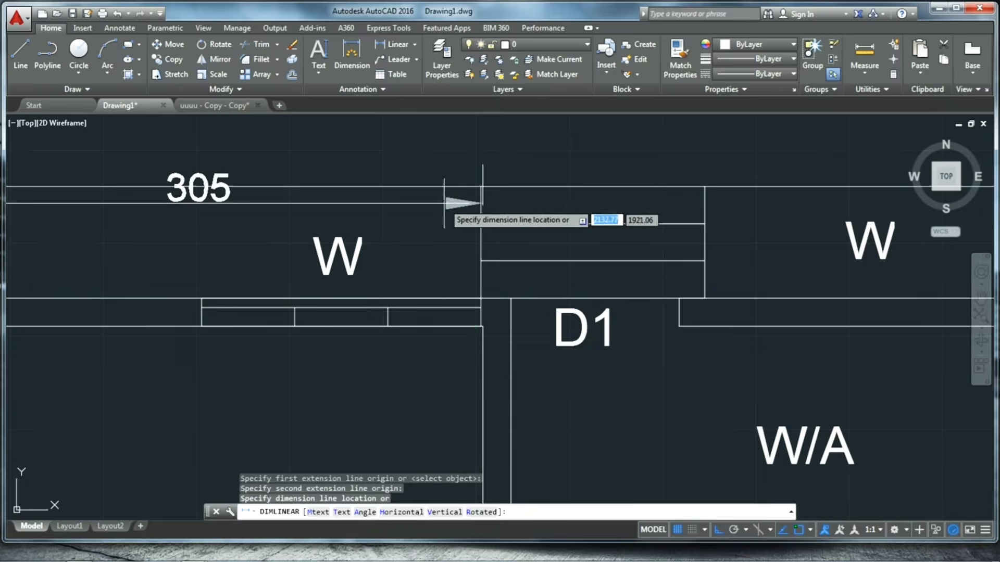
pyautogui.scroll(-5, 444, 203)
pyautogui.scroll(5, 383, 172)
pyautogui.click(99, 194)
# Step: Dimension the W/A room's full inner width between its side walls, in line with the other room dimensions above the plan
pyautogui.scroll(-5, 488, 230)
pyautogui.scroll(5, 599, 284)
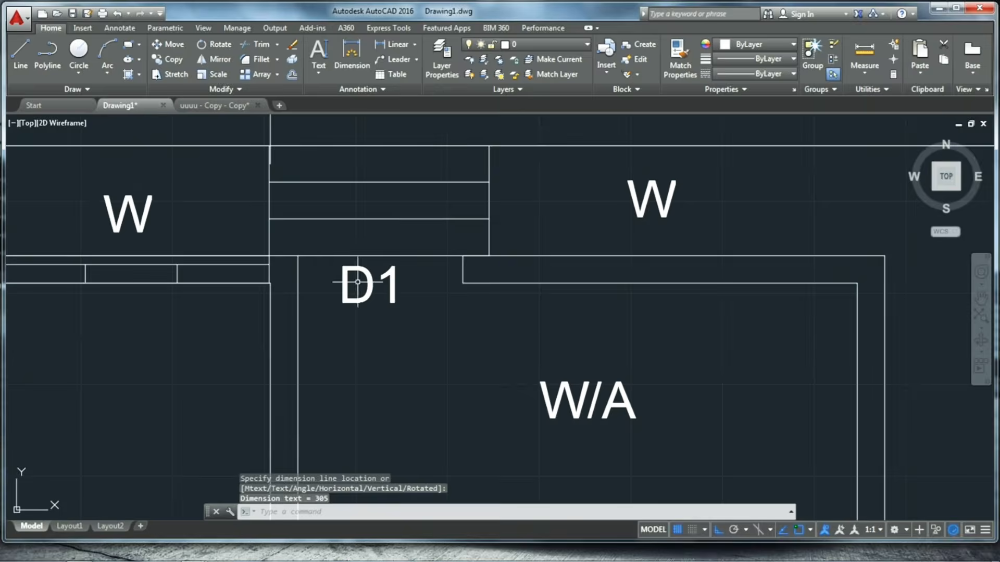
pyautogui.click(394, 45)
pyautogui.click(858, 286)
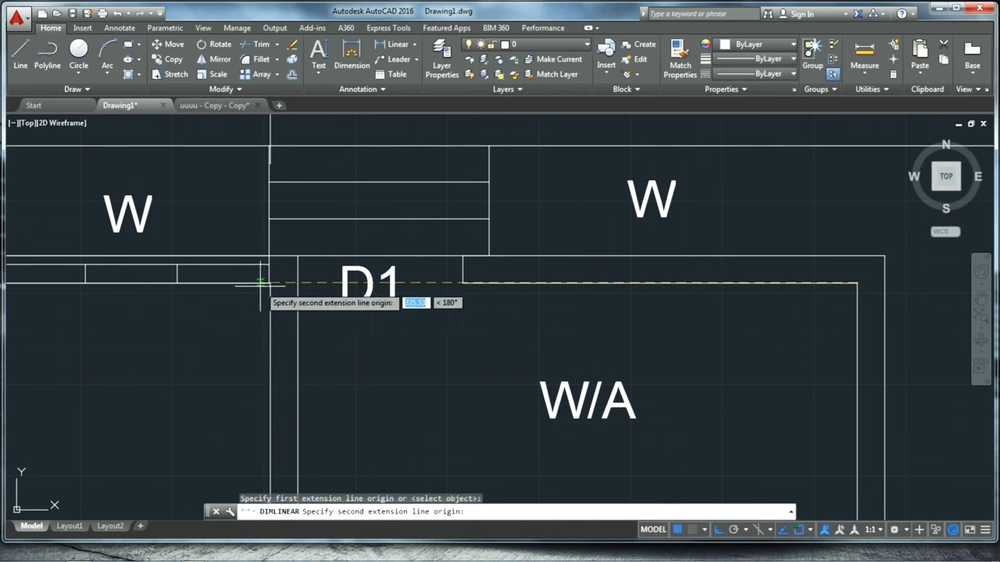
pyautogui.click(298, 283)
pyautogui.scroll(-6, 298, 281)
pyautogui.scroll(6, 298, 227)
pyautogui.click(262, 201)
pyautogui.scroll(-6, 273, 210)
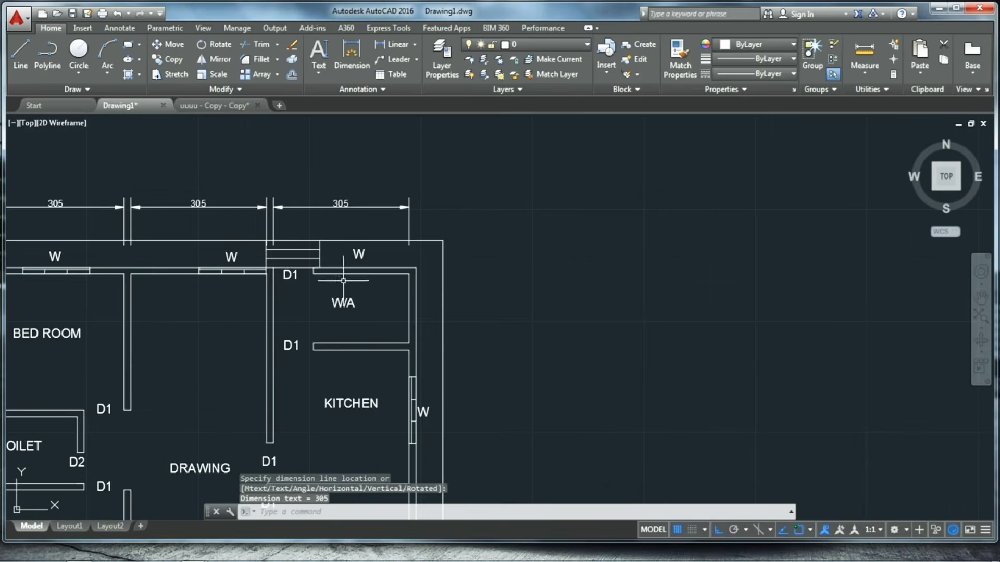
# Step: Dimension the W/A room's inner depth along its right wall, placing the dimension line outside the outer outline
pyautogui.scroll(3, 375, 317)
pyautogui.press('Return')
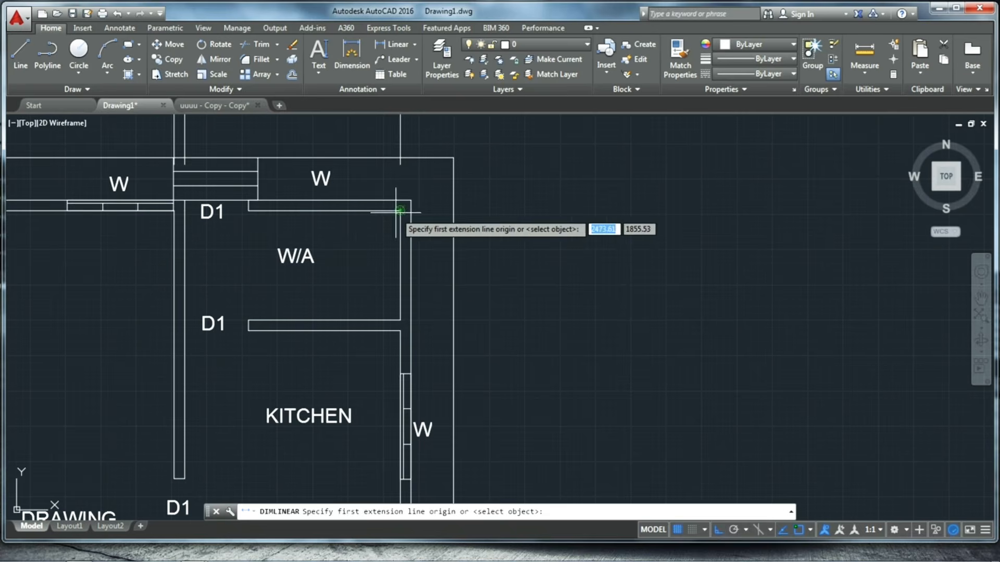
pyautogui.click(400, 211)
pyautogui.click(400, 321)
pyautogui.click(489, 214)
# Step: Dimension the kitchen's inner depth along its right wall, aligned with the W/A room's depth dimension
pyautogui.scroll(-4, 485, 211)
pyautogui.scroll(6, 448, 279)
pyautogui.press('Return')
pyautogui.click(448, 201)
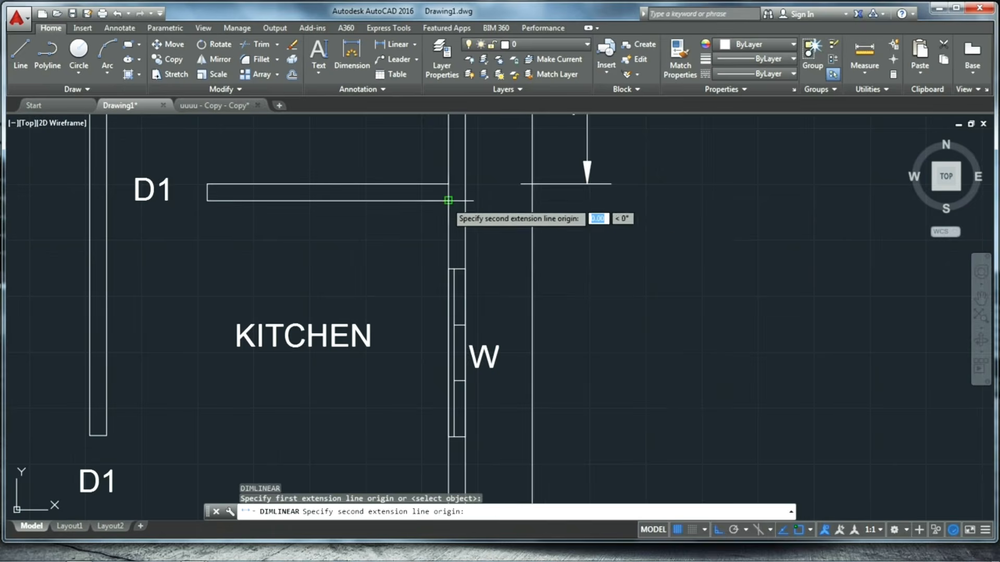
pyautogui.scroll(-4, 446, 189)
pyautogui.click(446, 321)
pyautogui.click(502, 317)
# Step: Dimension the lower right bedroom's inner depth, aligned with the kitchen's depth dimension to the right of the plan
pyautogui.scroll(-4, 482, 269)
pyautogui.scroll(6, 472, 296)
pyautogui.press('Return')
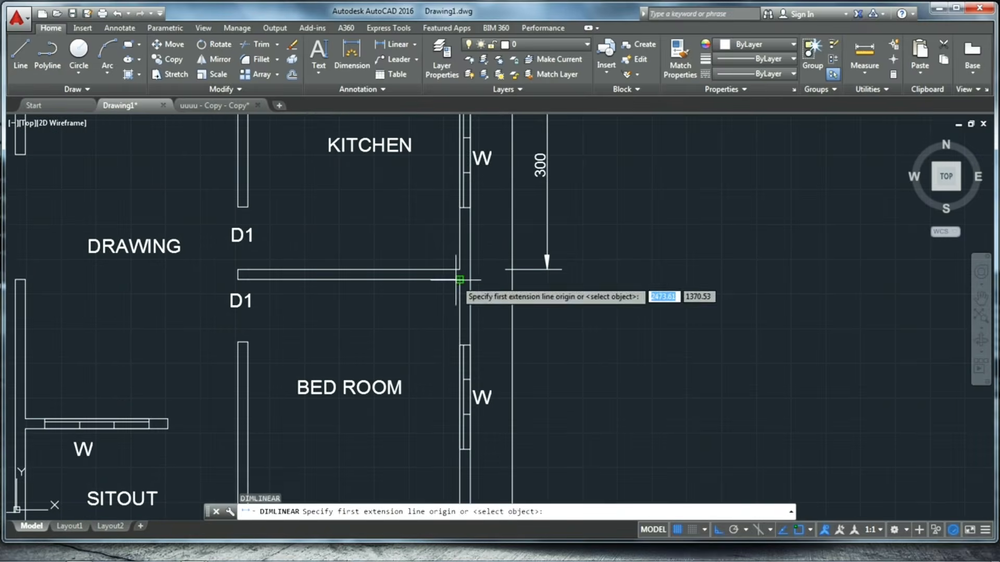
pyautogui.click(457, 281)
pyautogui.scroll(-6, 458, 281)
pyautogui.scroll(8, 459, 342)
pyautogui.click(459, 314)
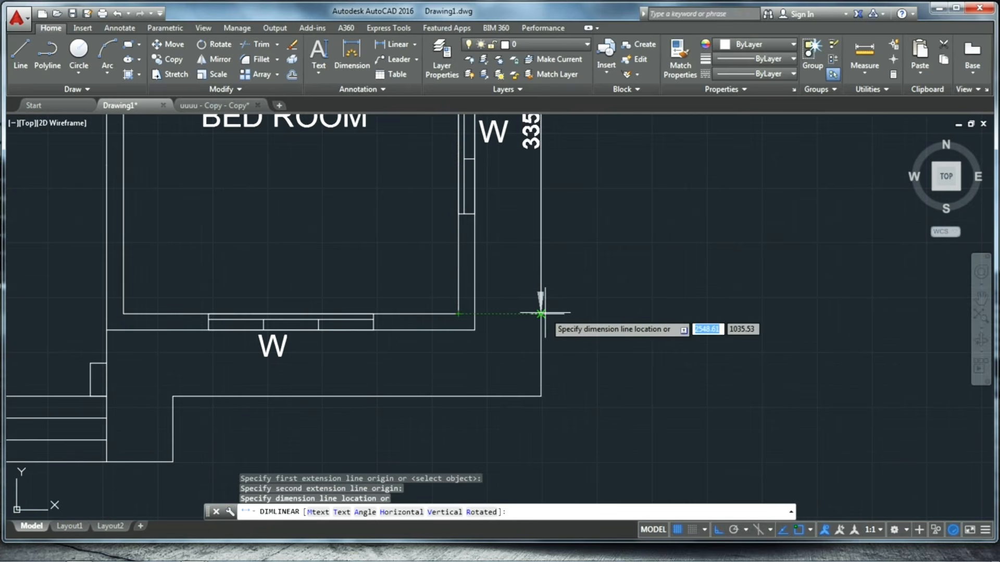
pyautogui.scroll(-4, 540, 313)
pyautogui.click(537, 137)
pyautogui.scroll(-5, 537, 138)
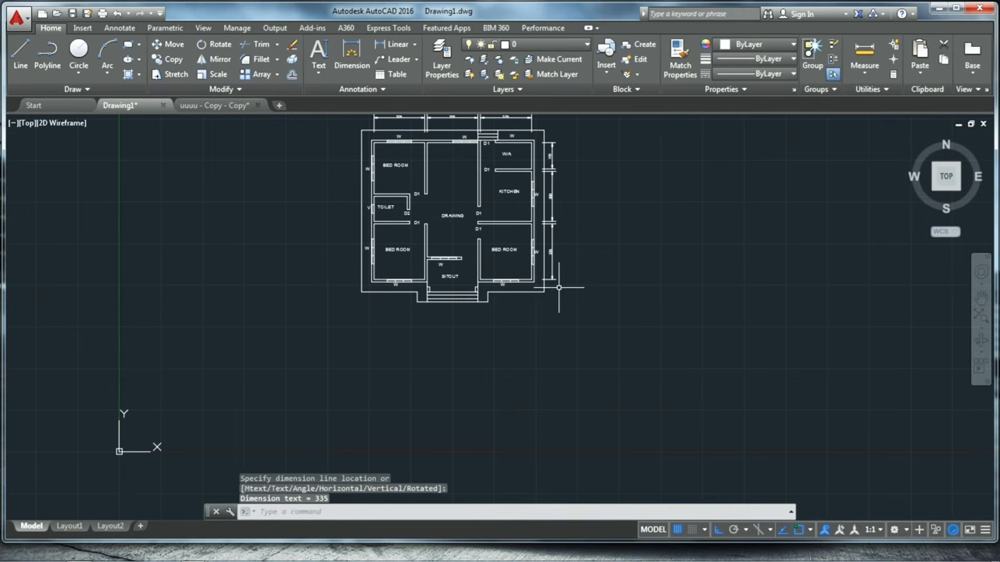
pyautogui.press('Escape')
# Step: Dimension the lower right bedroom's inner width, placing the dimension line below the entrance steps' level
pyautogui.scroll(5, 477, 309)
pyautogui.press('Return')
pyautogui.click(477, 238)
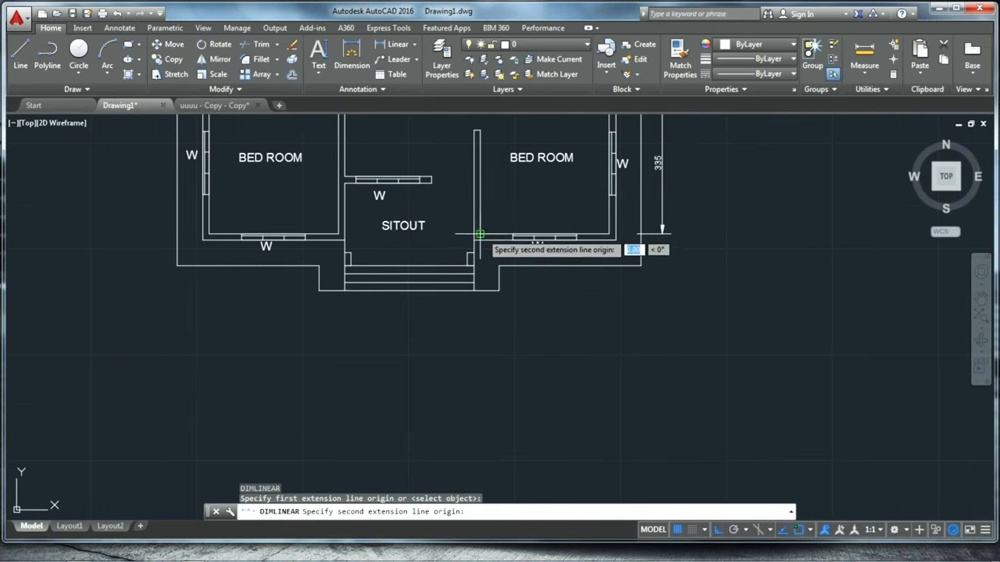
pyautogui.click(608, 236)
pyautogui.click(601, 311)
# Step: Dimension the sitout's width below the entrance steps, in line with the lower right bedroom's width dimension
pyautogui.press('Return')
pyautogui.click(473, 240)
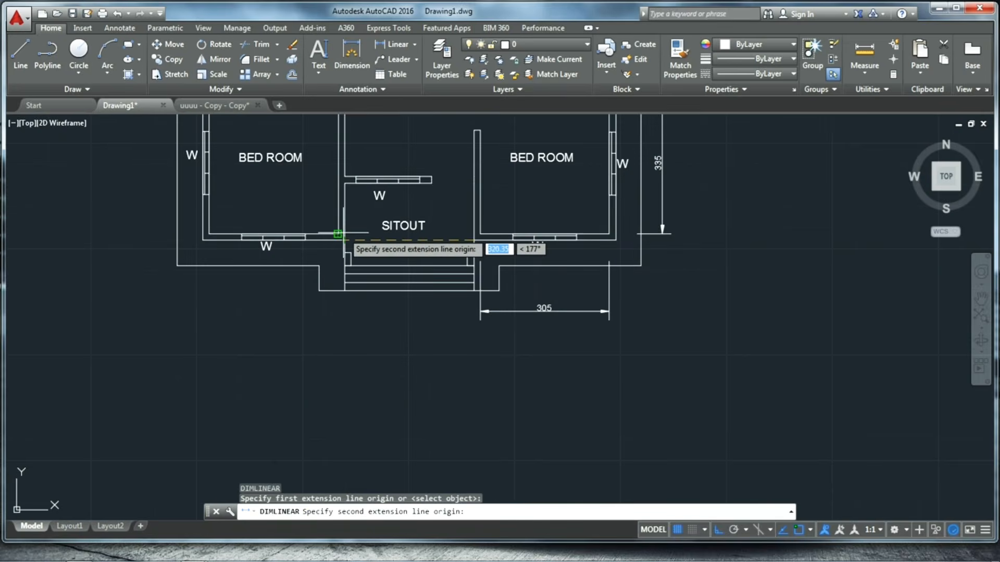
pyautogui.scroll(5, 347, 233)
pyautogui.click(323, 279)
pyautogui.scroll(-5, 395, 260)
pyautogui.scroll(3, 443, 354)
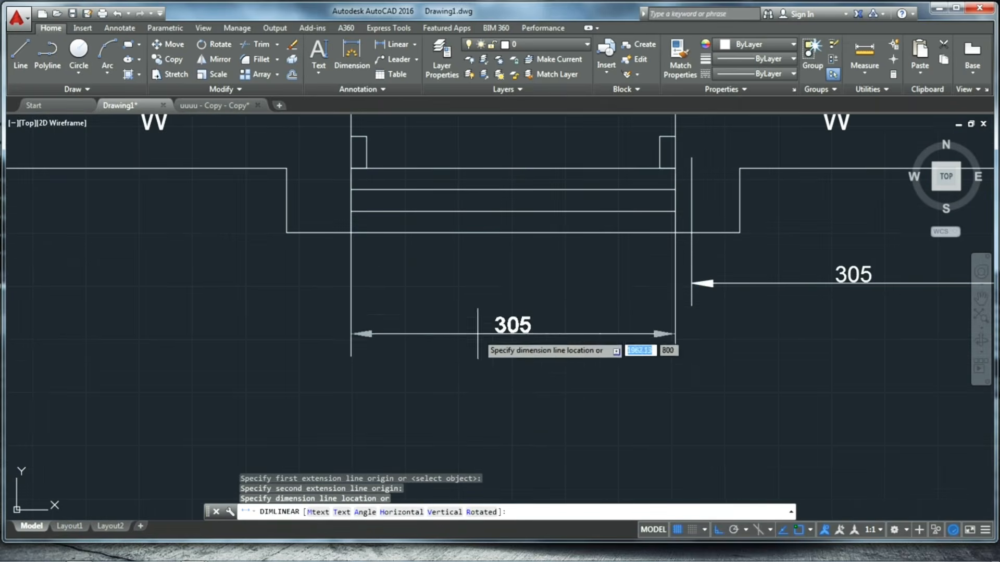
pyautogui.click(692, 283)
# Step: Dimension the lower left bedroom's inner width below the plan, in line with the sitout's width dimension
pyautogui.scroll(-5, 692, 283)
pyautogui.scroll(3, 640, 249)
pyautogui.scroll(3, 606, 264)
pyautogui.press('Return')
pyautogui.click(617, 264)
pyautogui.click(414, 265)
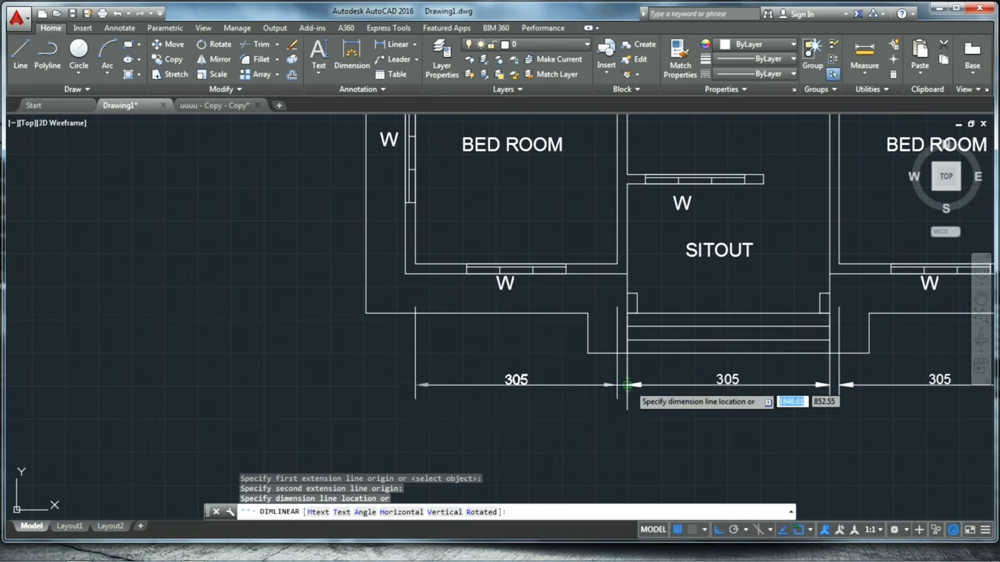
pyautogui.click(628, 386)
# Step: Dimension the building's overall width between the outer wall corners, placing the dimension line below the lower row of room dimensions
pyautogui.scroll(-5, 479, 380)
pyautogui.press('Return')
pyautogui.click(450, 339)
pyautogui.scroll(4, 735, 342)
pyautogui.click(653, 335)
pyautogui.scroll(-6, 633, 307)
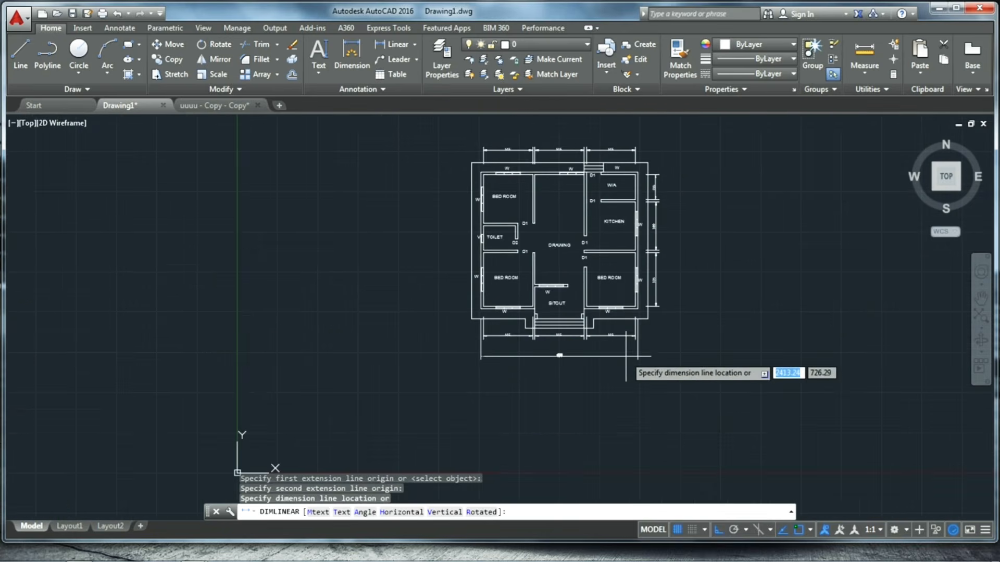
pyautogui.scroll(4, 628, 355)
pyautogui.click(620, 325)
# Step: Dimension the building's overall depth along the right outer wall, placing the dimension line outside the right-hand room dimensions
pyautogui.scroll(-5, 521, 341)
pyautogui.scroll(5, 589, 317)
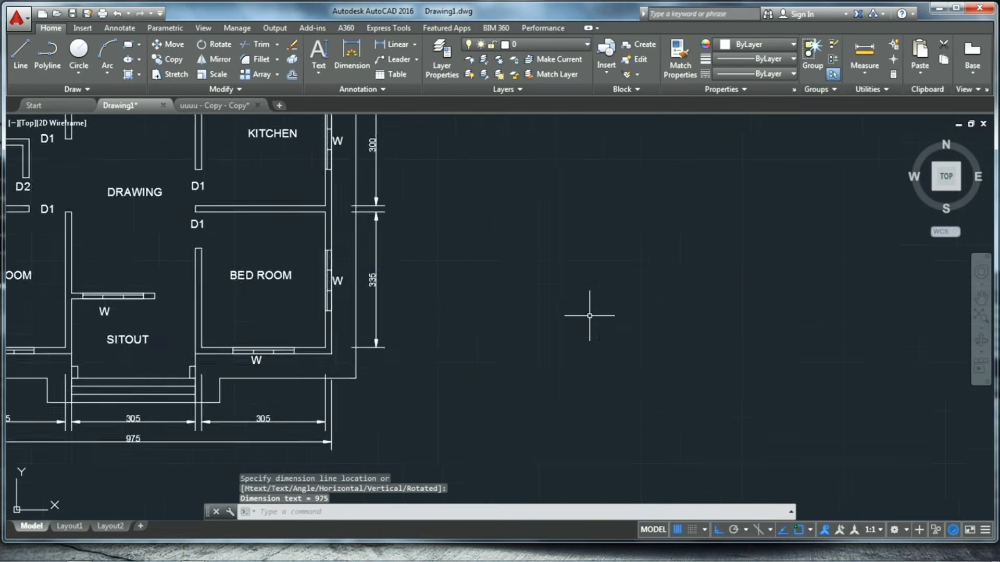
pyautogui.scroll(-5, 436, 318)
pyautogui.scroll(5, 411, 232)
pyautogui.press('Return')
pyautogui.click(381, 203)
pyautogui.scroll(-4, 404, 200)
pyautogui.scroll(6, 403, 350)
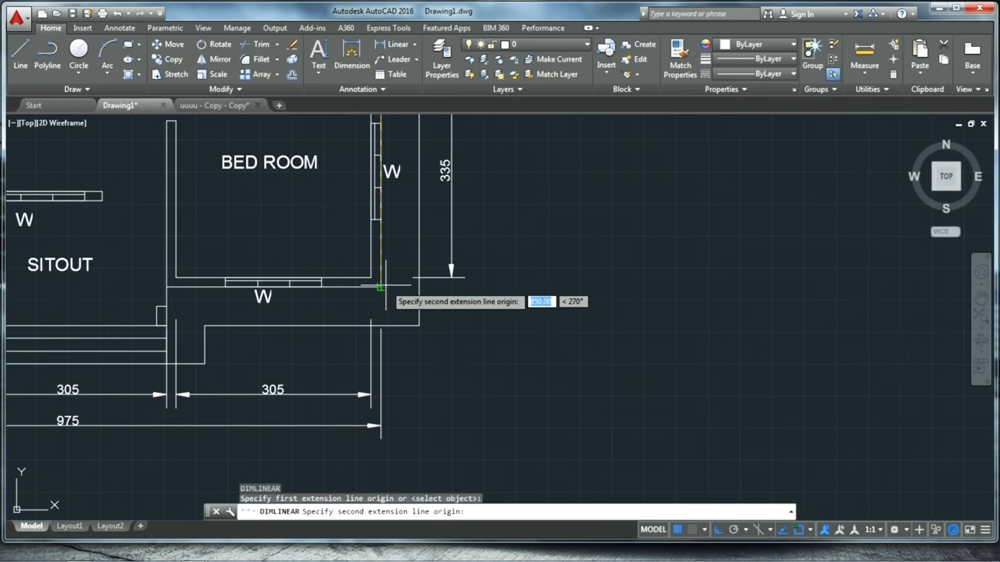
pyautogui.click(381, 287)
pyautogui.scroll(-4, 458, 341)
pyautogui.scroll(2, 464, 233)
pyautogui.click(464, 231)
# Step: Dimension the building's overall width between the upper outer wall corners, placing the dimension line above the upper room dimensions
pyautogui.scroll(-5, 463, 229)
pyautogui.scroll(5, 357, 140)
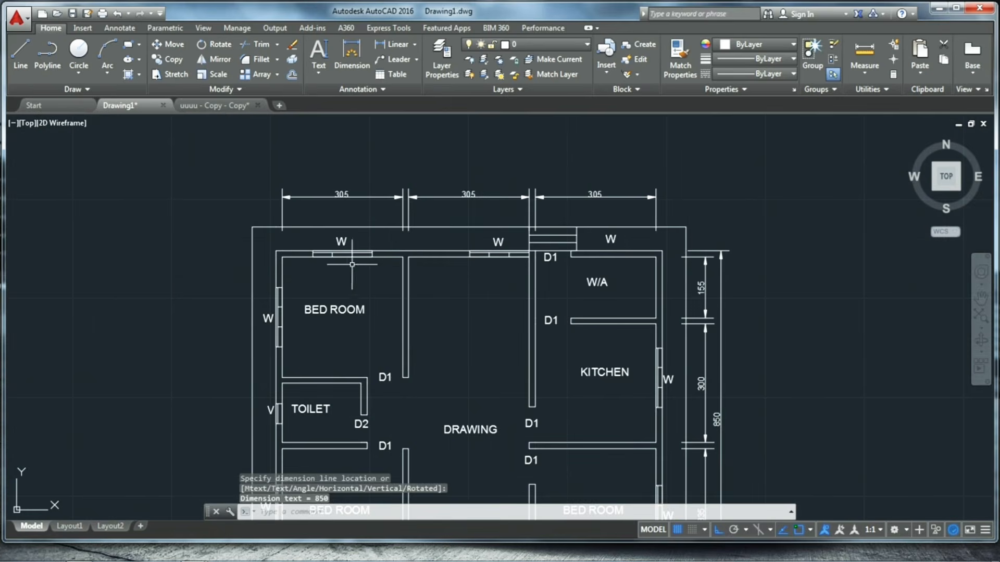
pyautogui.press('Return')
pyautogui.click(276, 251)
pyautogui.click(661, 251)
pyautogui.scroll(2, 661, 251)
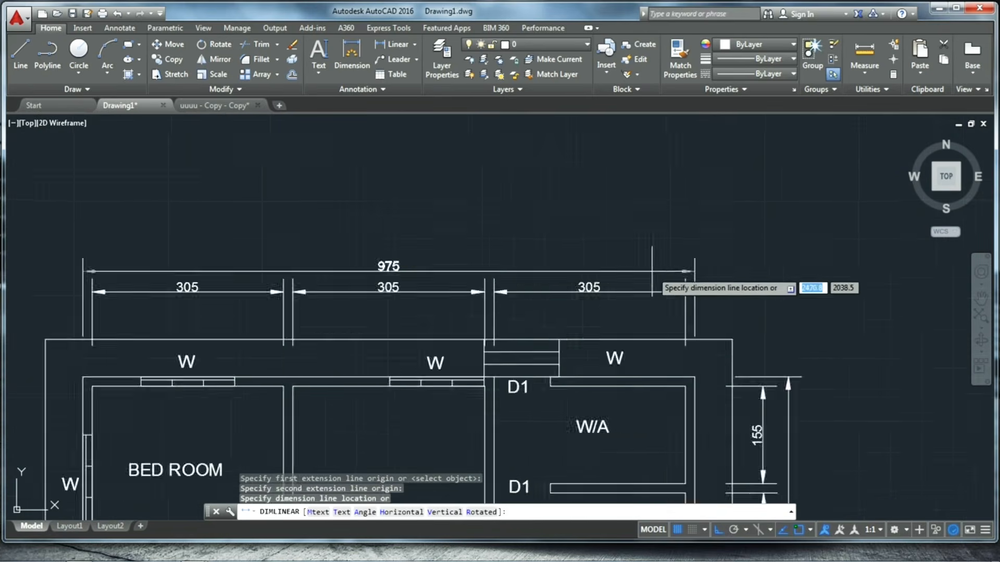
pyautogui.click(613, 181)
# Step: Dimension the lower left bedroom's inner depth, placing the dimension line to the left of the outer outline
pyautogui.scroll(-6, 617, 267)
pyautogui.scroll(4, 481, 399)
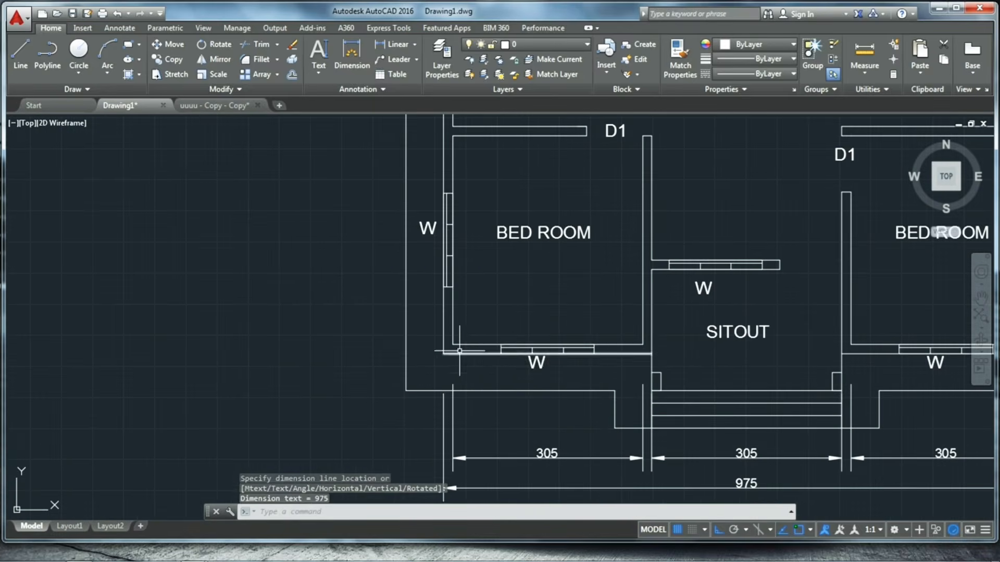
pyautogui.press('Return')
pyautogui.click(436, 348)
pyautogui.scroll(3, 448, 312)
pyautogui.click(442, 298)
pyautogui.scroll(-4, 509, 306)
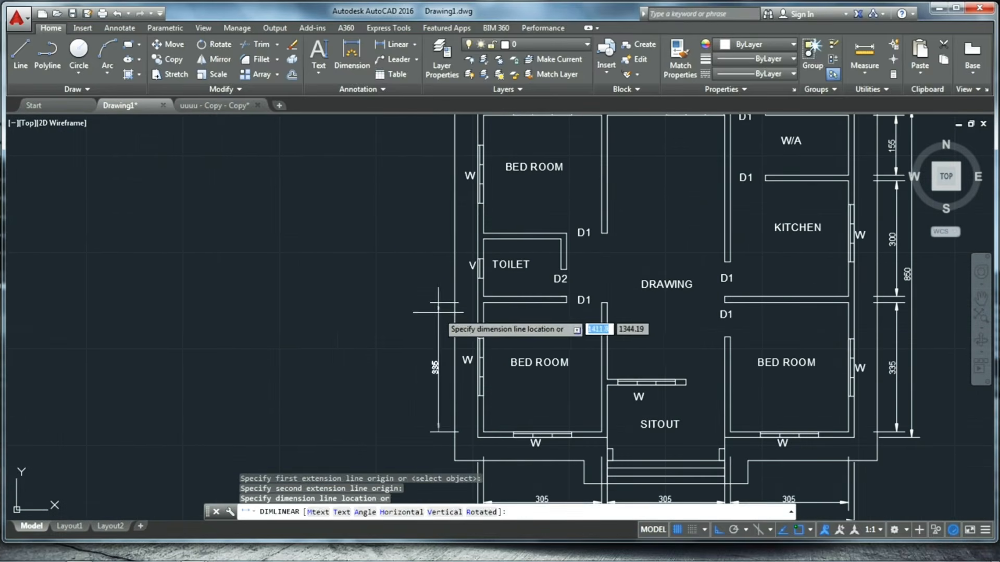
pyautogui.click(437, 313)
# Step: Dimension the toilet's inner depth along its left wall, in line with the lower left bedroom's depth dimension
pyautogui.scroll(6, 481, 257)
pyautogui.press('Return')
pyautogui.click(482, 413)
pyautogui.click(482, 186)
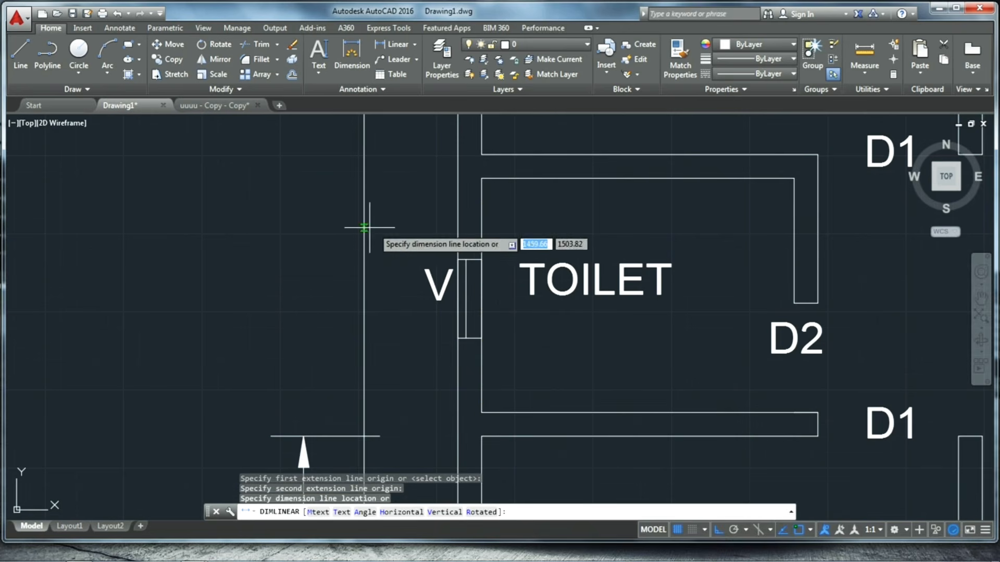
pyautogui.click(295, 443)
# Step: Dimension the building's overall depth along the left outer wall, placing the dimension line outside the left-hand room dimensions
pyautogui.scroll(-5, 294, 443)
pyautogui.scroll(2, 406, 226)
pyautogui.press('Return')
pyautogui.click(354, 174)
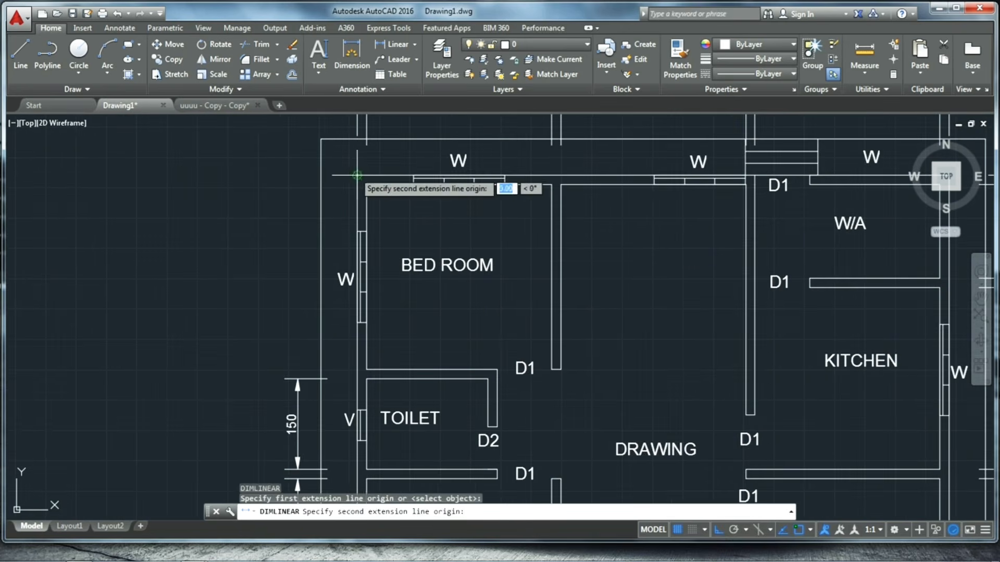
pyautogui.scroll(-6, 354, 174)
pyautogui.scroll(6, 358, 326)
pyautogui.click(334, 205)
pyautogui.scroll(-6, 354, 271)
pyautogui.scroll(8, 326, 232)
pyautogui.scroll(4, 366, 224)
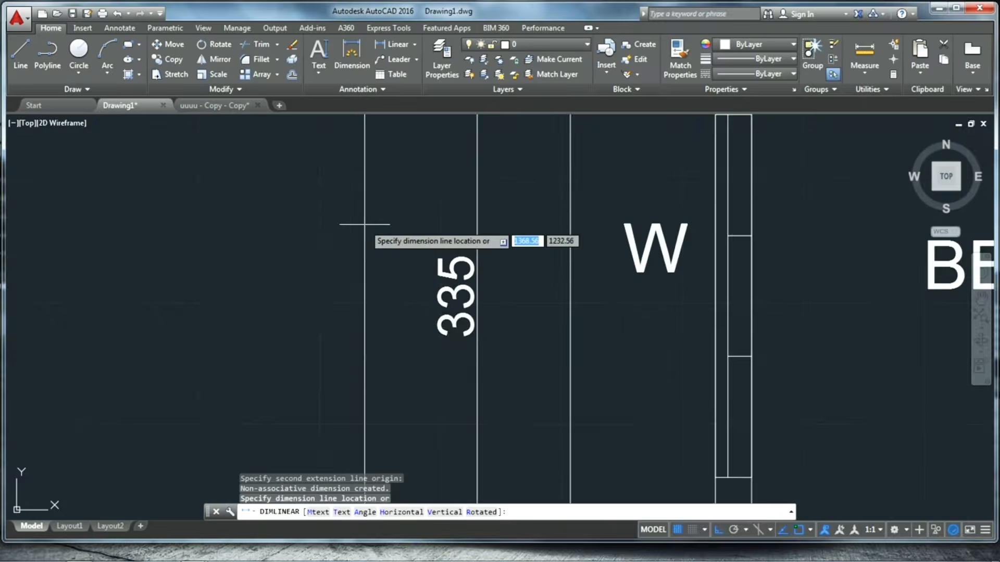
pyautogui.scroll(-8, 366, 223)
pyautogui.click(368, 217)
pyautogui.scroll(-6, 373, 323)
pyautogui.scroll(6, 463, 302)
pyautogui.scroll(-3, 465, 302)
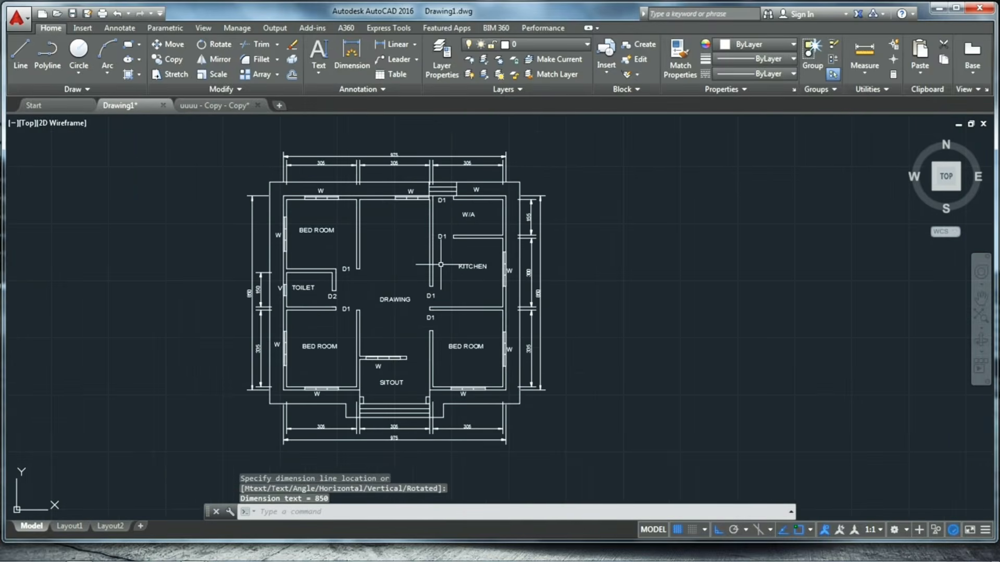